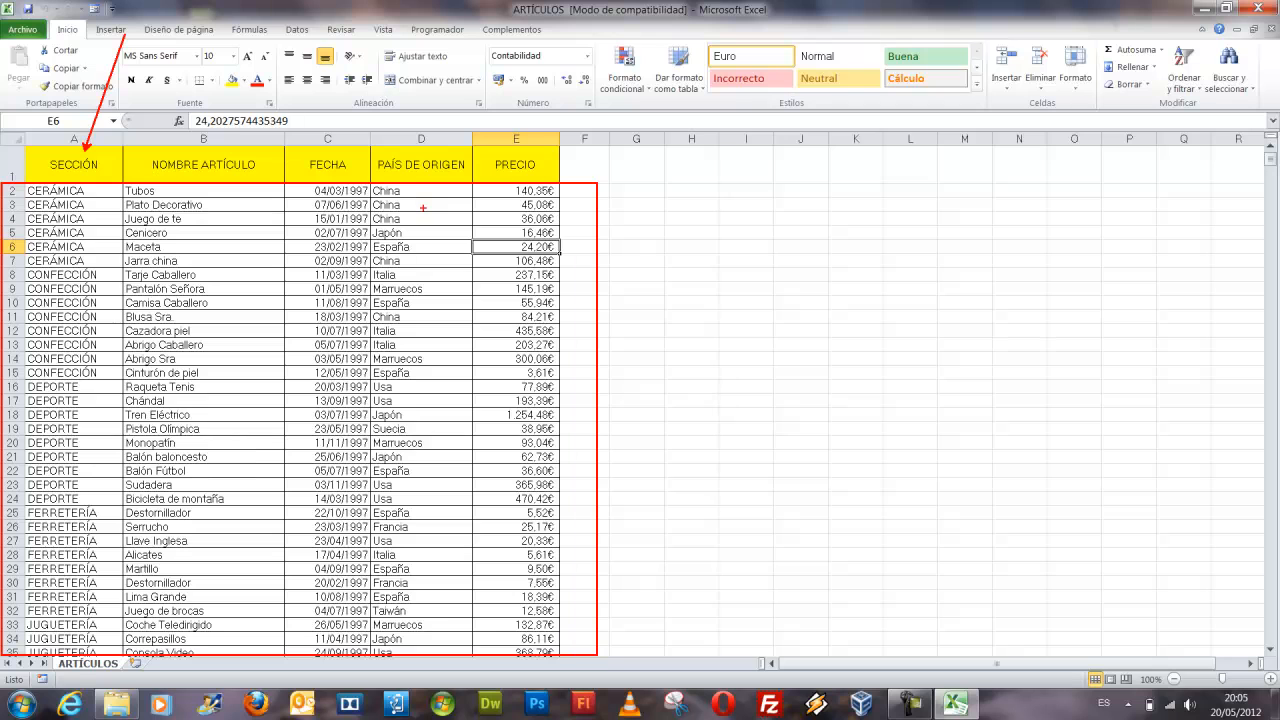
Select the first date cell, C2, and look over the sorting commands available for the data
{"action": "key", "text": "Escape"}
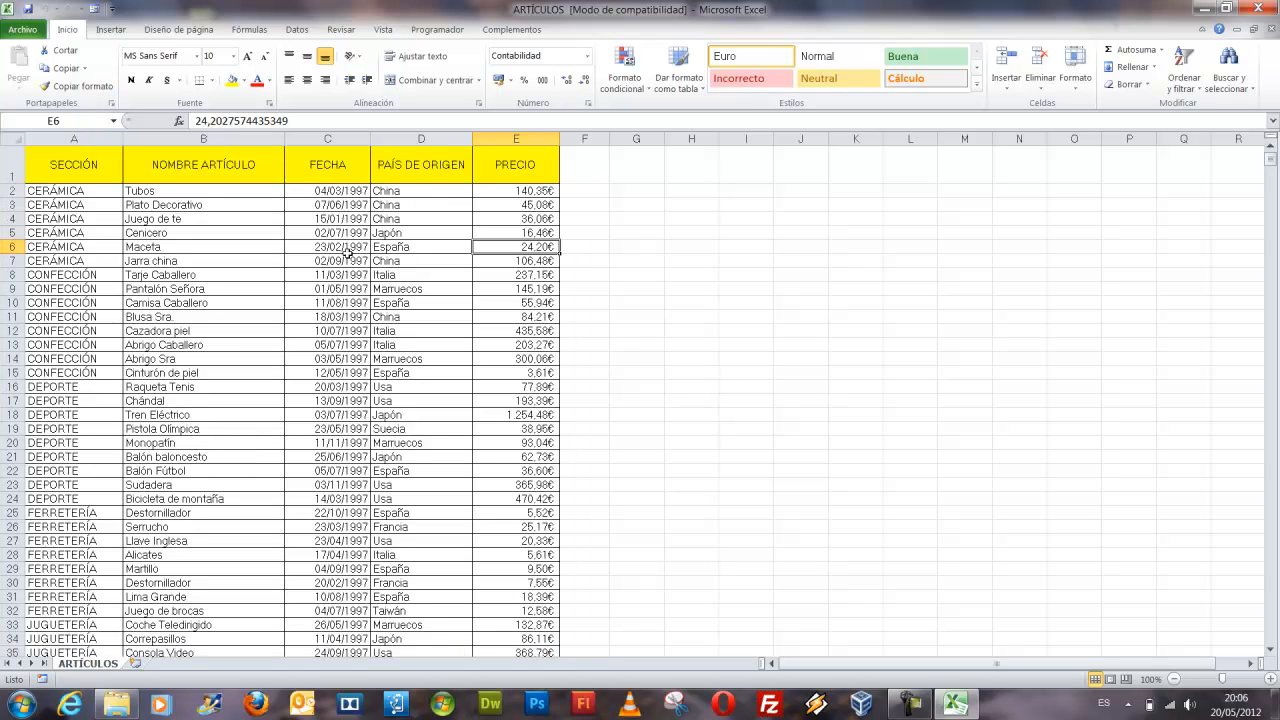
{"action": "left_click", "coordinate": [321, 191]}
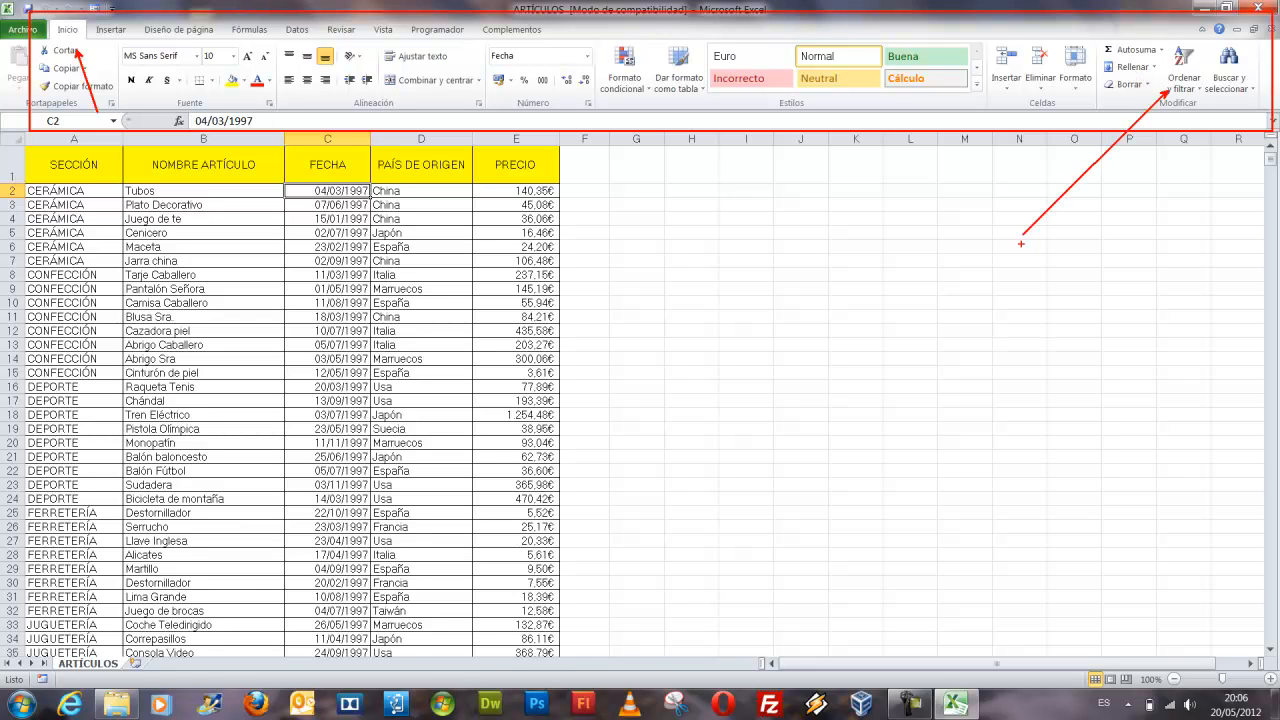
{"action": "left_click", "coordinate": [305, 30]}
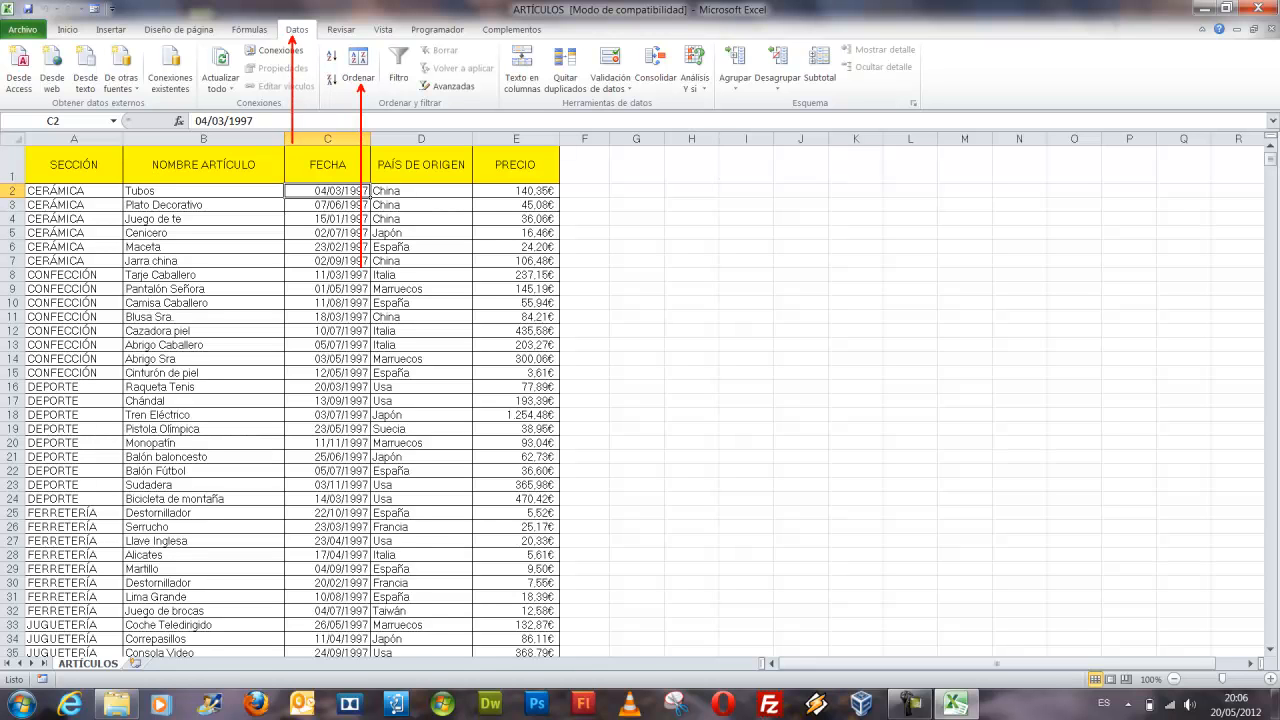
{"action": "mouse_move", "coordinate": [318, 47]}
{"action": "left_mouse_down"}
{"action": "mouse_move", "coordinate": [341, 64]}
{"action": "mouse_move", "coordinate": [338, 97]}
{"action": "left_mouse_up"}
{"action": "key", "text": "Escape"}
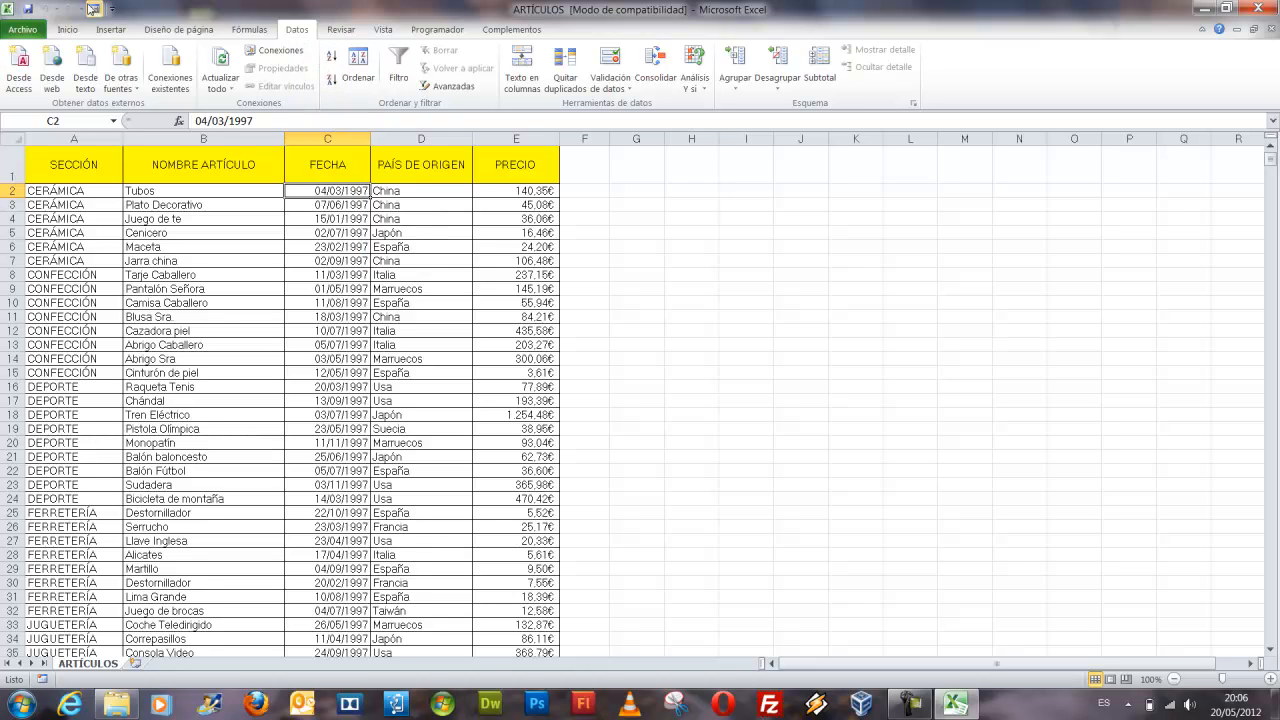
{"action": "left_click", "coordinate": [77, 30]}
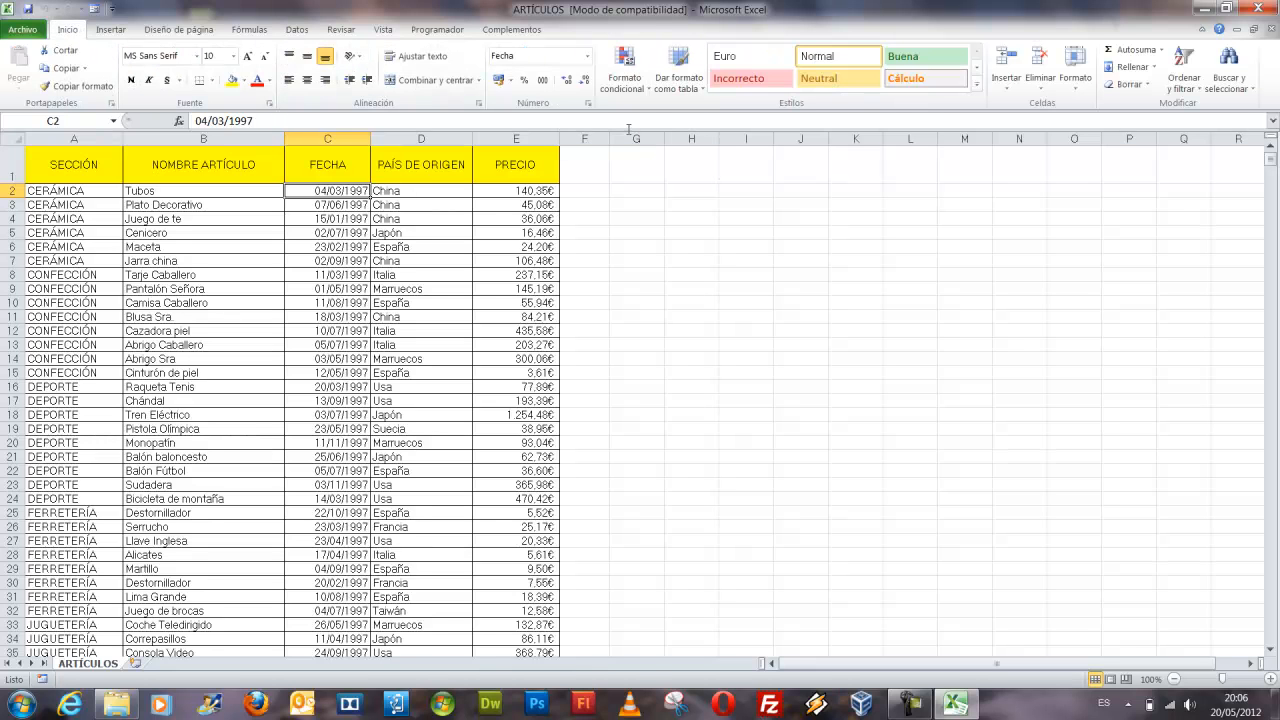
Start a custom sort of the article table using the FECHA column, sorted on Valores
{"action": "left_click", "coordinate": [1186, 95]}
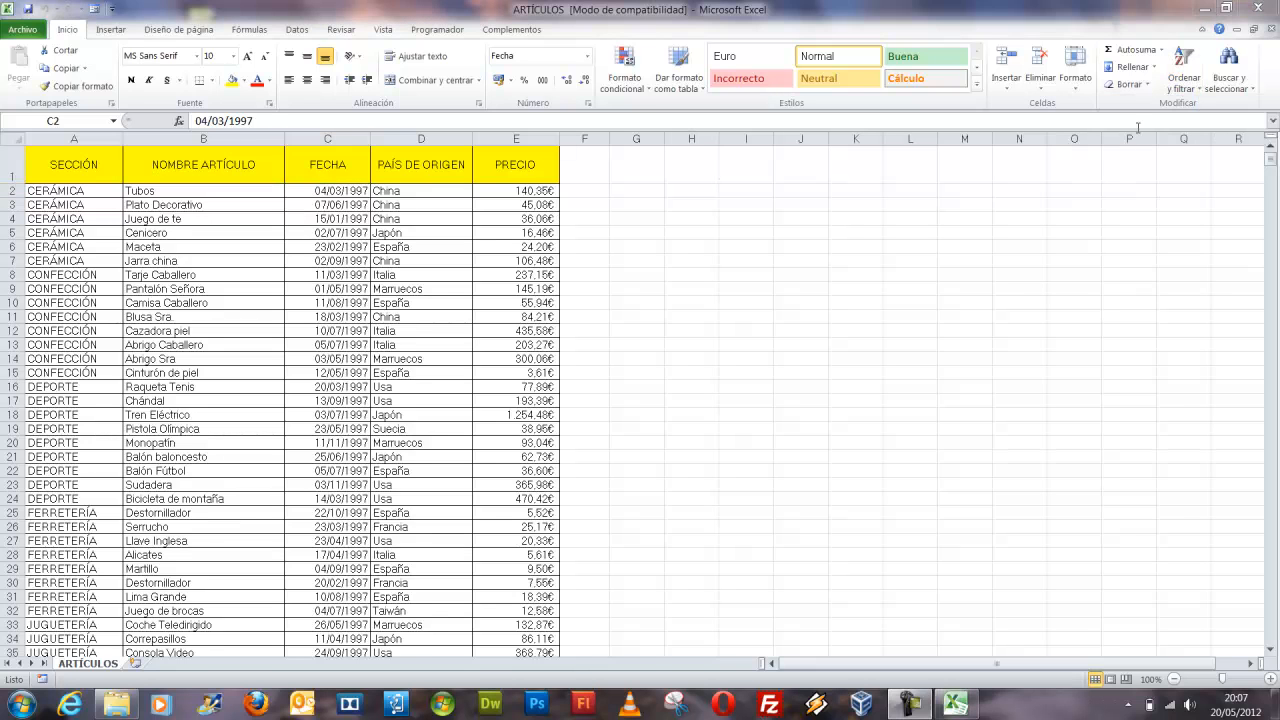
{"action": "left_click", "coordinate": [1183, 88]}
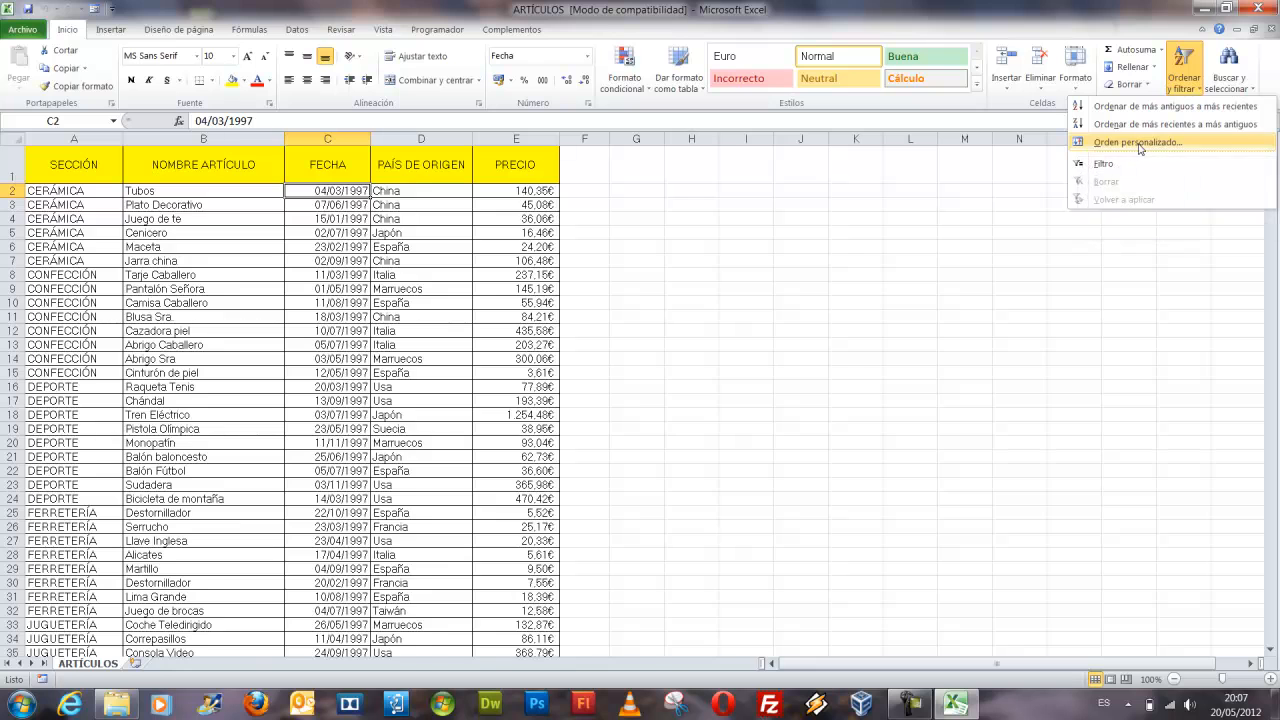
{"action": "left_click", "coordinate": [1140, 145]}
{"action": "left_click_drag", "start_coordinate": [676, 244], "coordinate": [766, 161]}
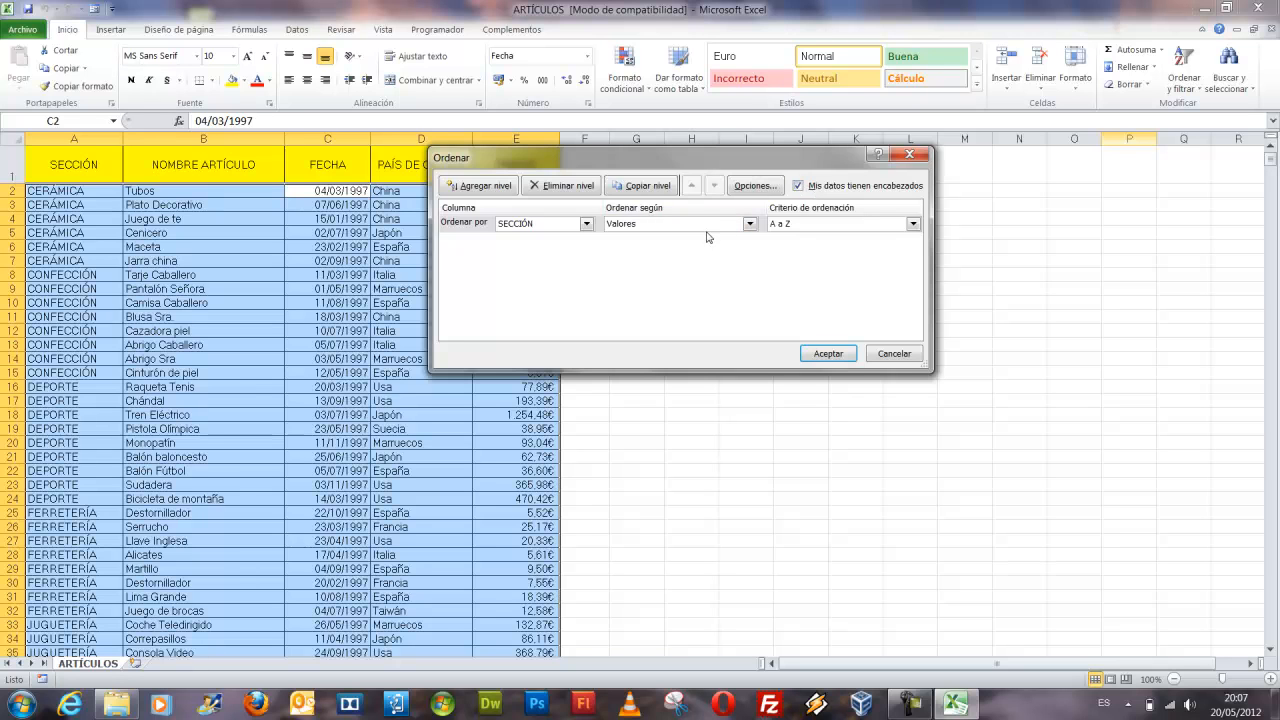
{"action": "left_click_drag", "start_coordinate": [637, 158], "coordinate": [700, 144]}
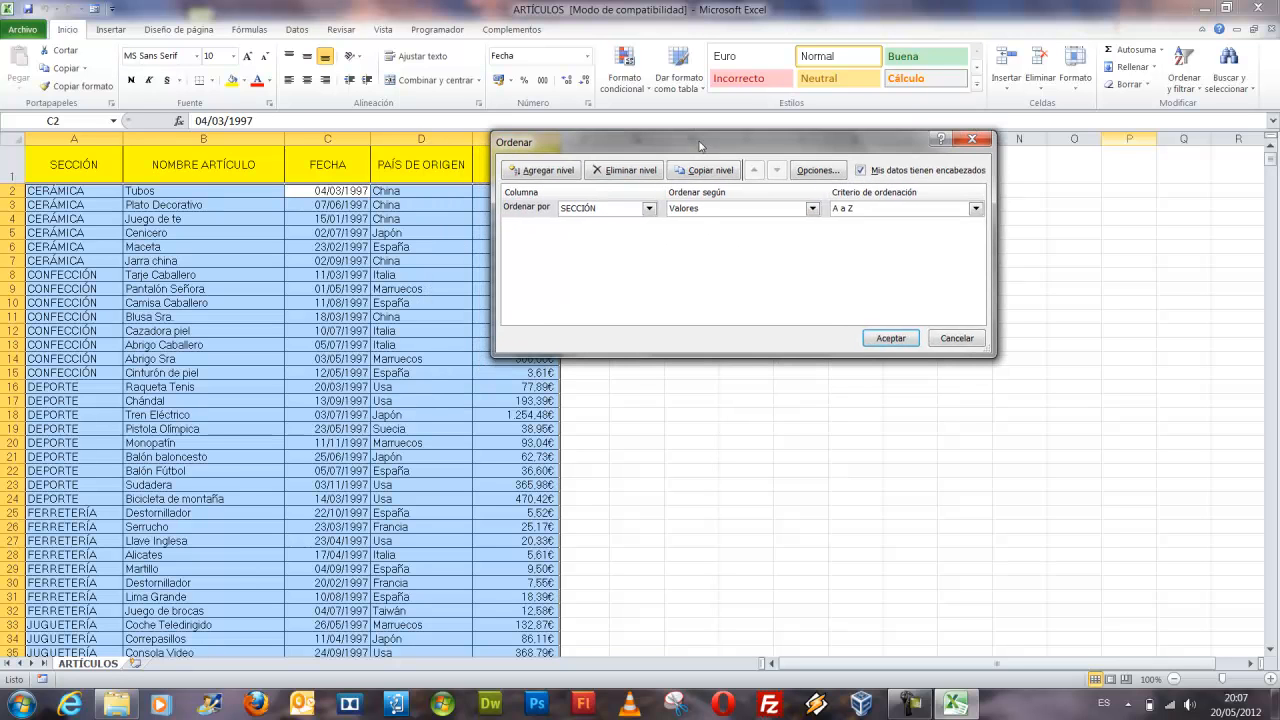
{"action": "left_click_drag", "start_coordinate": [500, 188], "coordinate": [664, 224]}
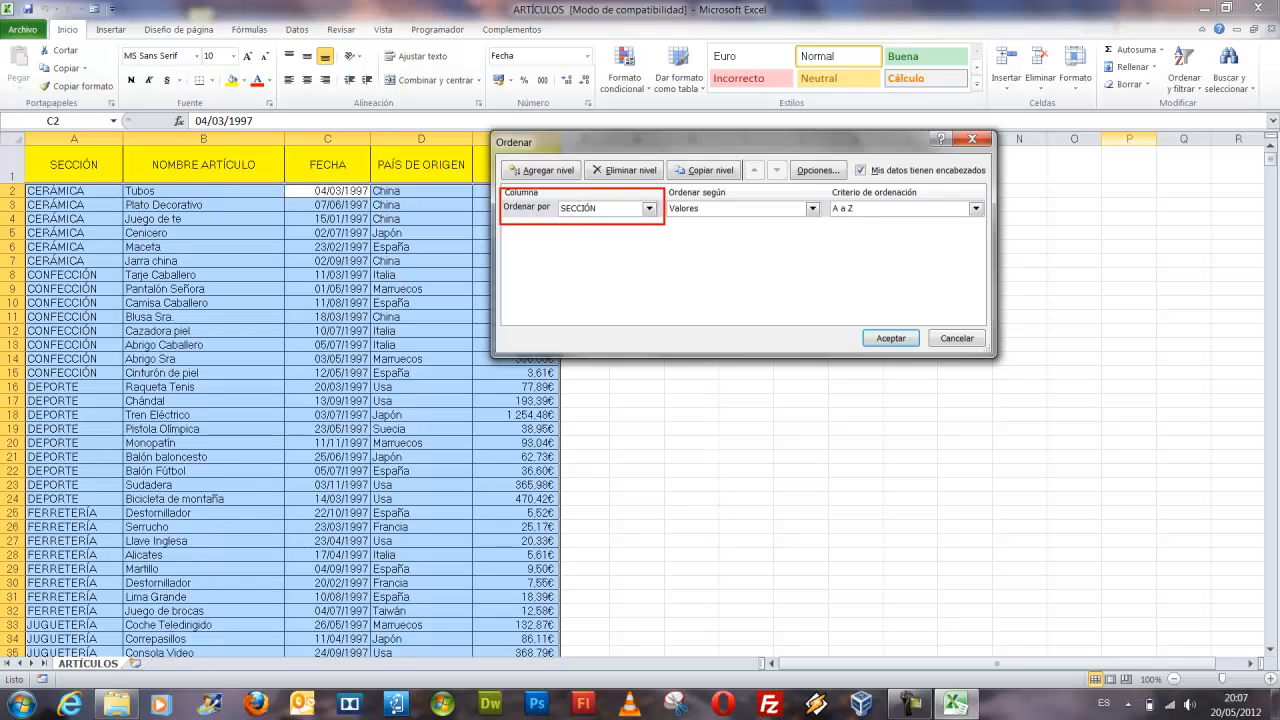
{"action": "left_click", "coordinate": [626, 210]}
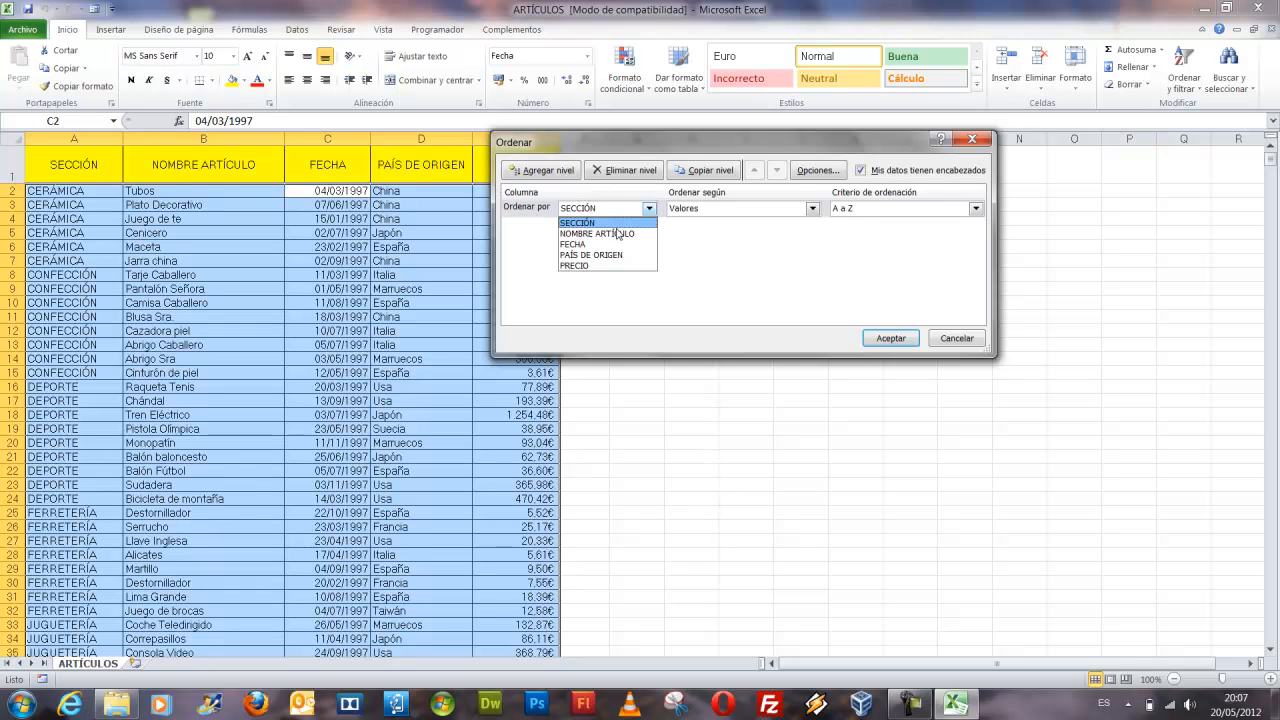
{"action": "left_click", "coordinate": [608, 245]}
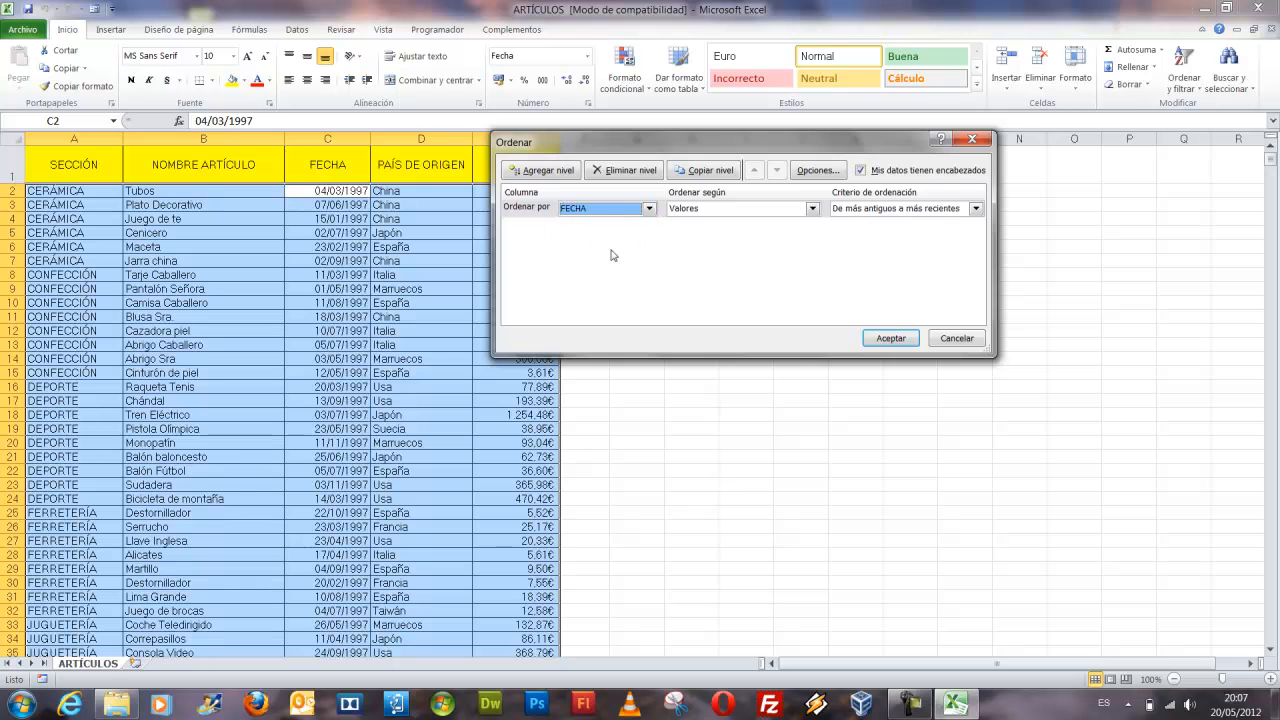
{"action": "left_click", "coordinate": [768, 209]}
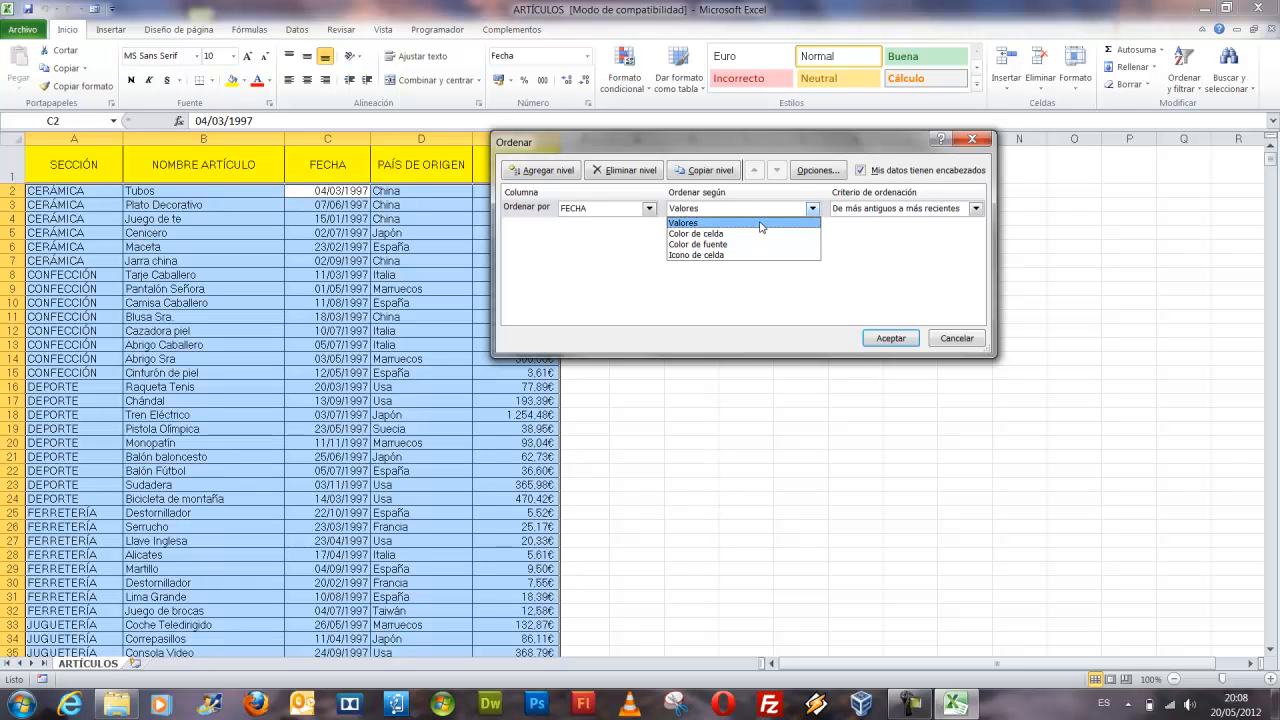
{"action": "left_click", "coordinate": [760, 224]}
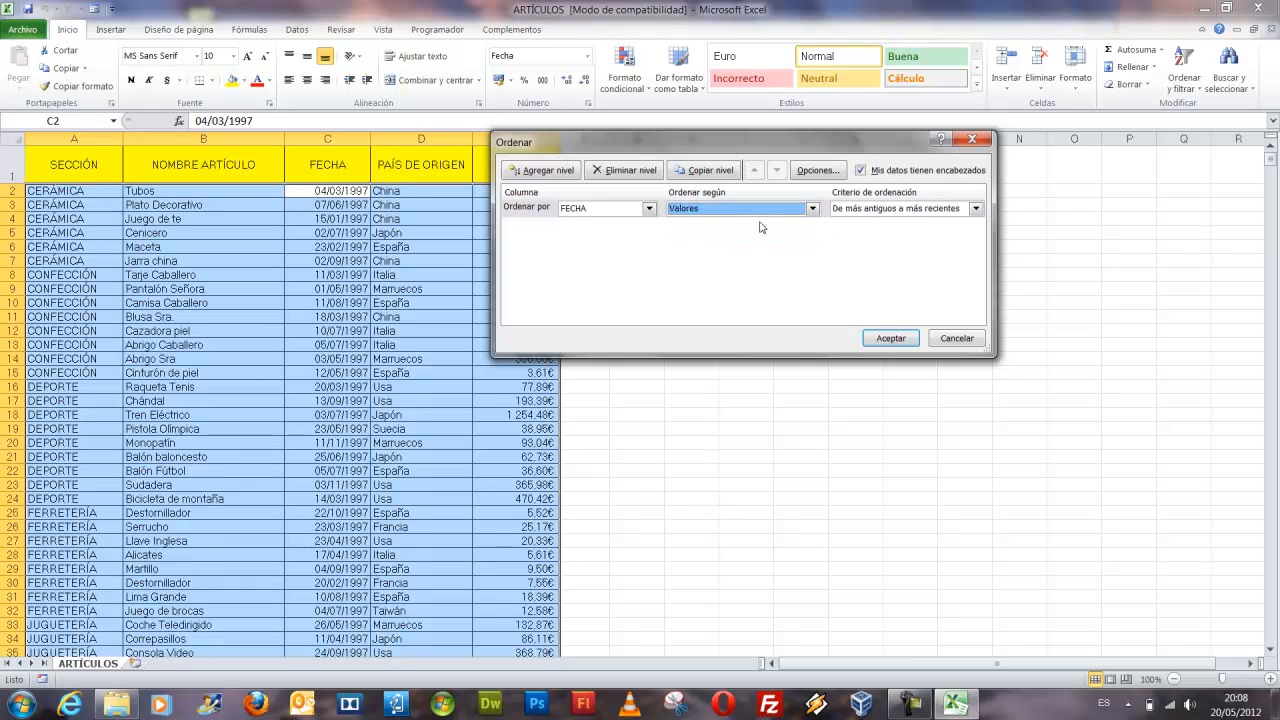
Change the sort column to PAÍS DE ORIGEN with order A a Z and apply the sort to the table
{"action": "left_click", "coordinate": [595, 214]}
{"action": "left_click", "coordinate": [602, 255]}
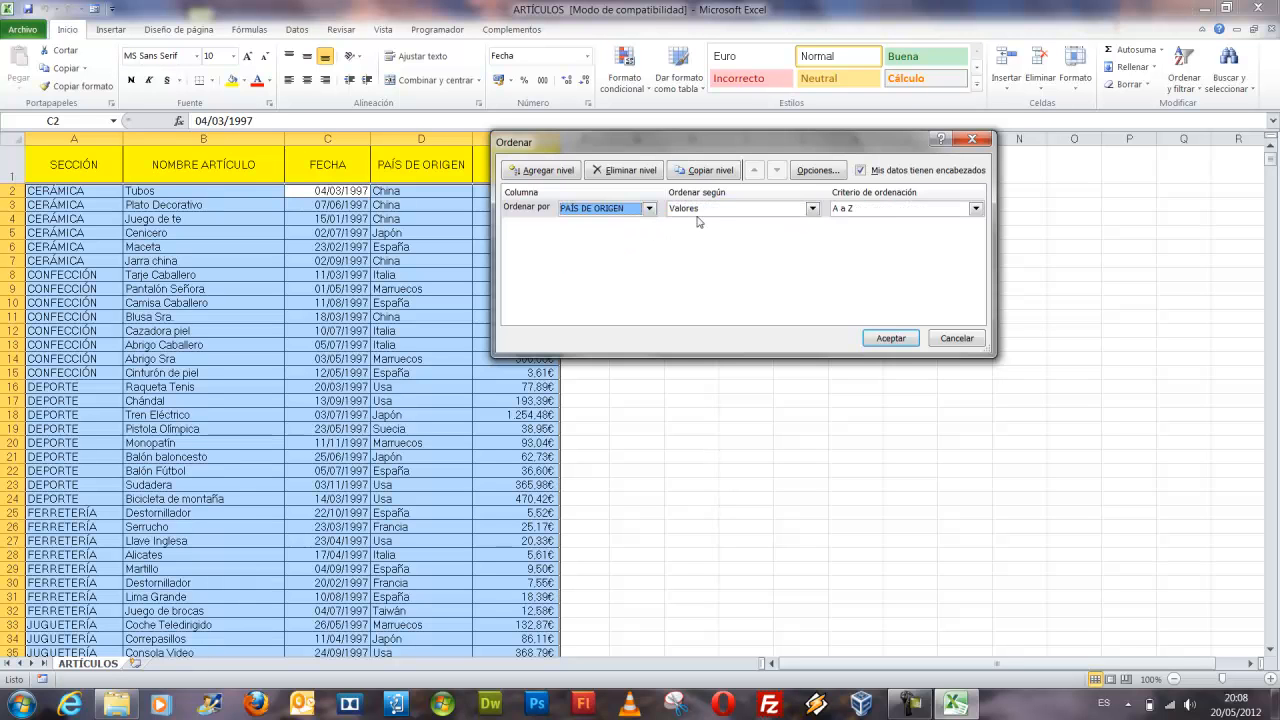
{"action": "left_click", "coordinate": [937, 212]}
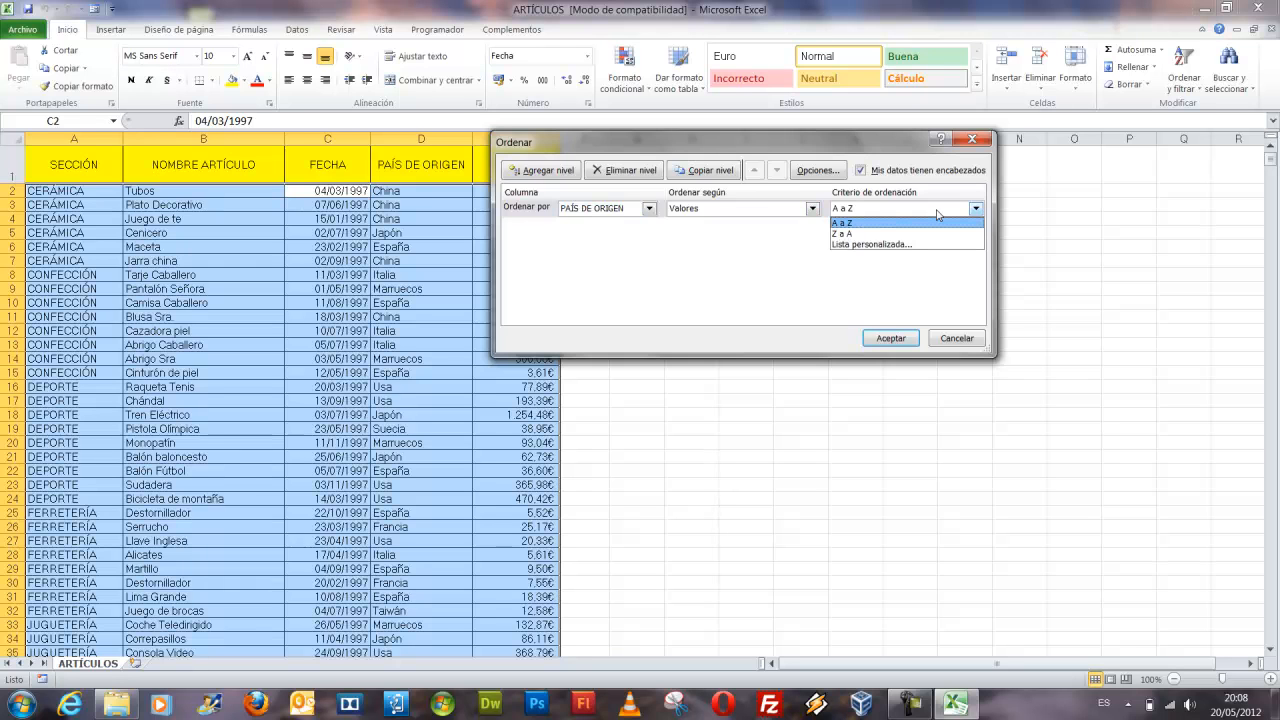
{"action": "left_click", "coordinate": [937, 220]}
{"action": "left_click_drag", "start_coordinate": [883, 149], "coordinate": [1056, 136]}
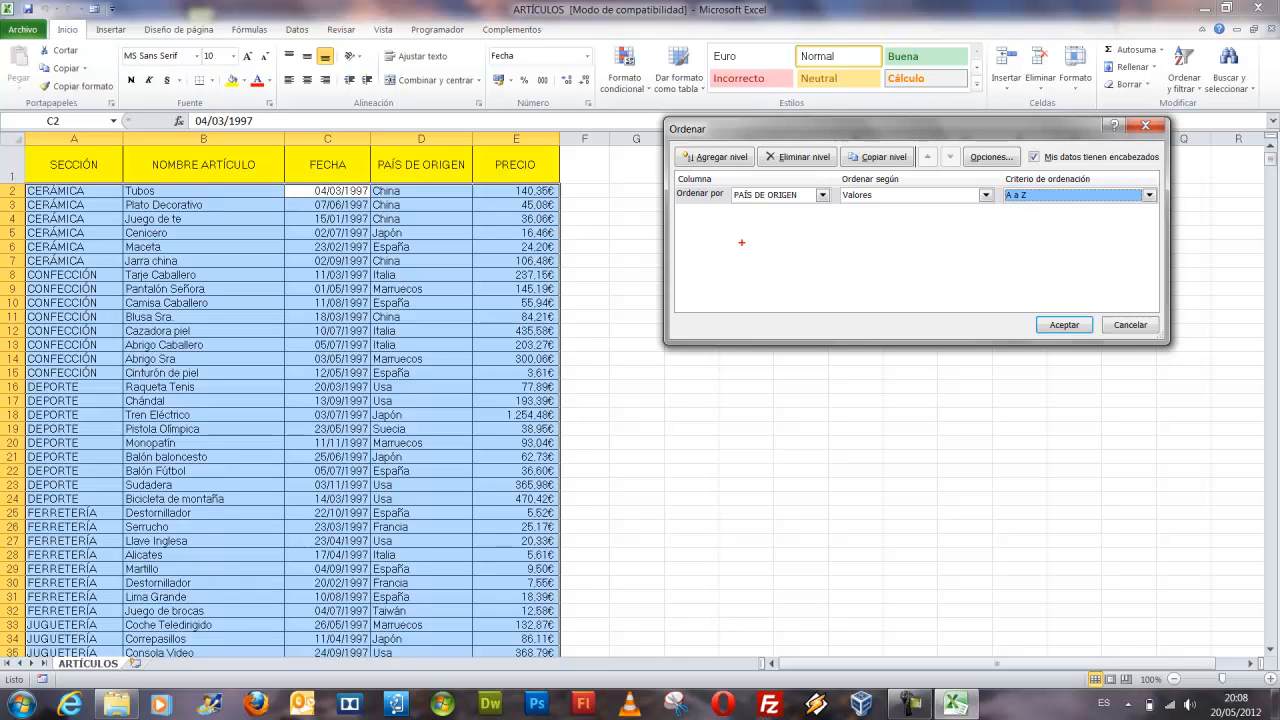
{"action": "mouse_move", "coordinate": [356, 136]}
{"action": "left_mouse_down"}
{"action": "mouse_move", "coordinate": [490, 356]}
{"action": "mouse_move", "coordinate": [490, 665]}
{"action": "left_mouse_up"}
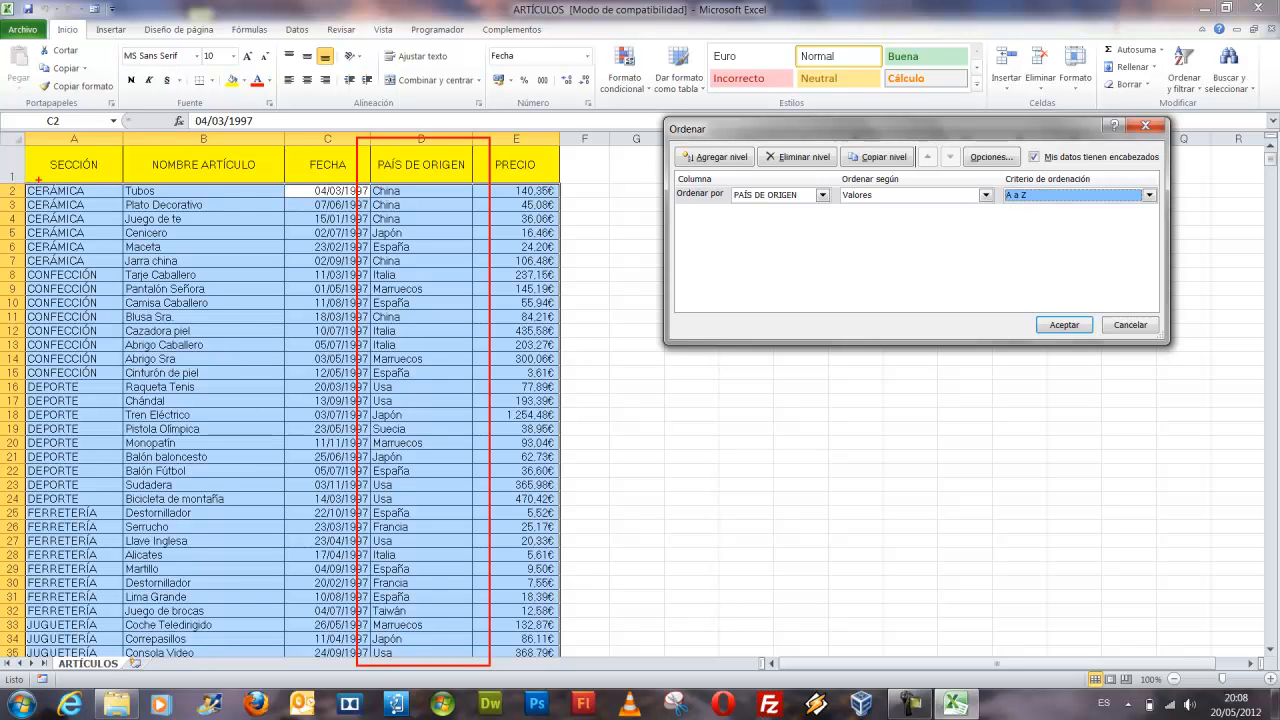
{"action": "left_click_drag", "start_coordinate": [88, 166], "coordinate": [138, 57]}
{"action": "key", "text": "Escape"}
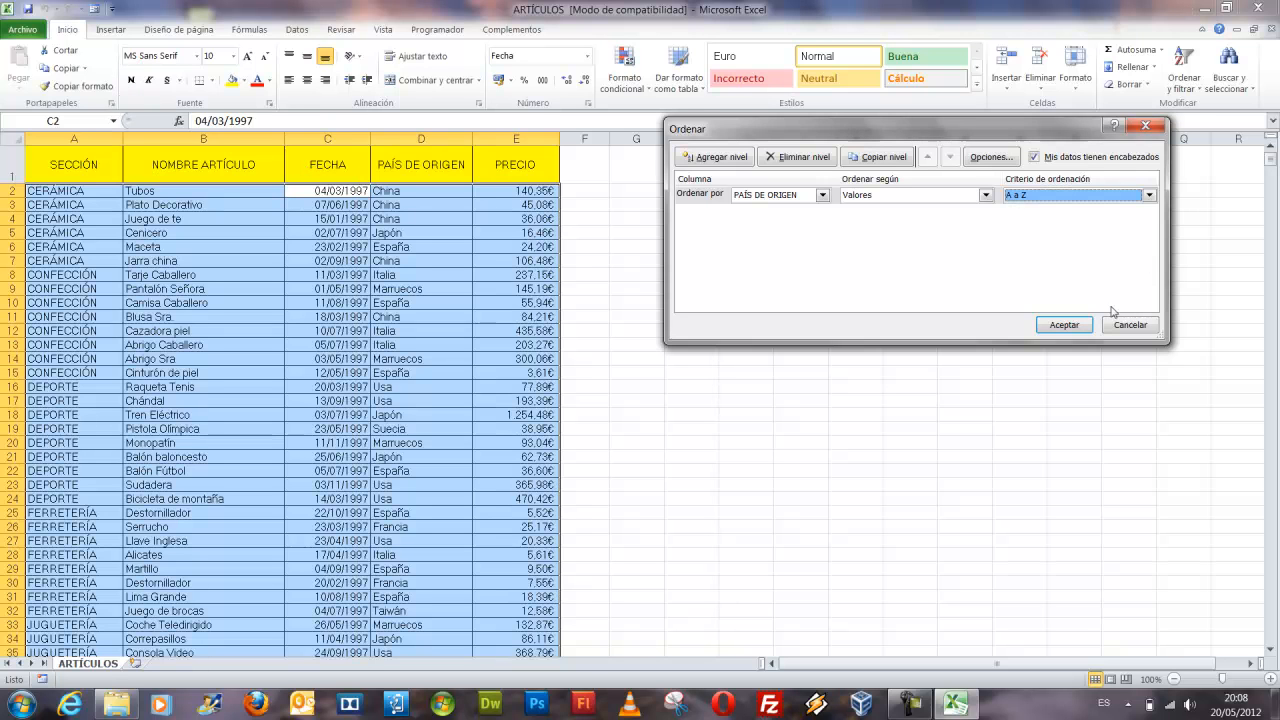
{"action": "left_click", "coordinate": [1062, 326]}
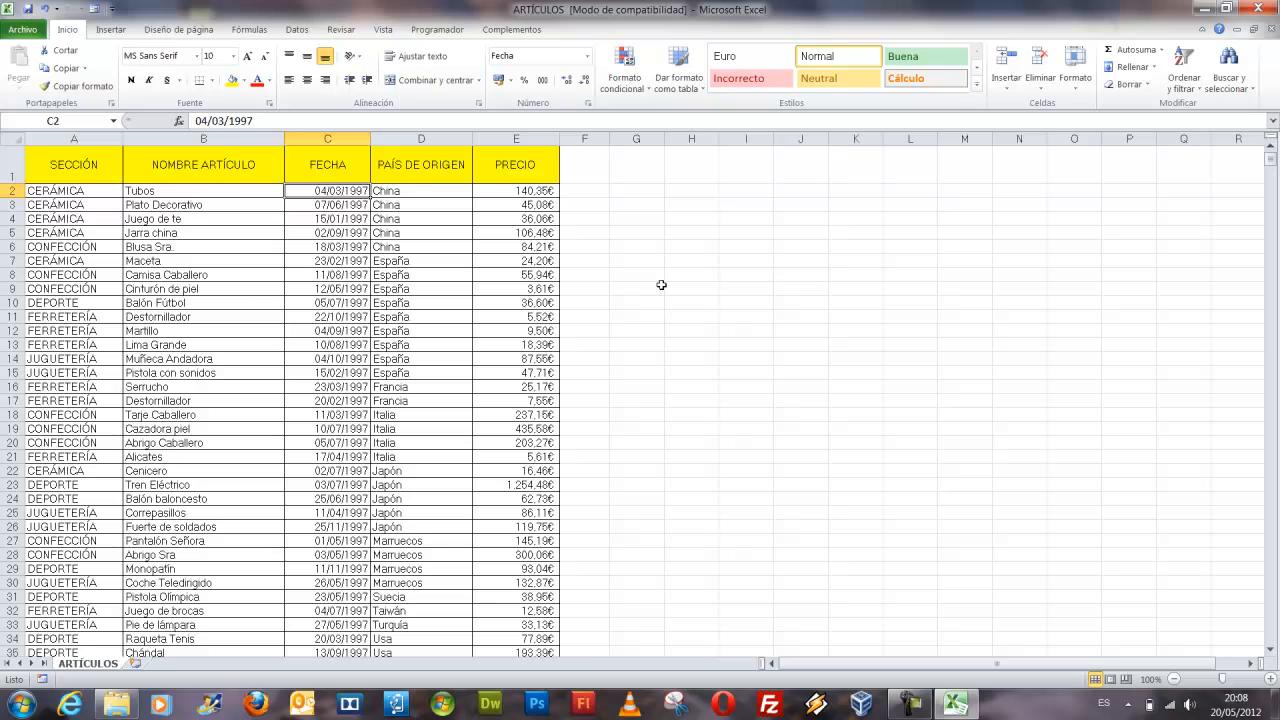
Undo the sort by PAÍS DE ORIGEN
{"action": "mouse_move", "coordinate": [352, 134]}
{"action": "left_mouse_down"}
{"action": "mouse_move", "coordinate": [440, 328]}
{"action": "mouse_move", "coordinate": [494, 646]}
{"action": "left_mouse_up"}
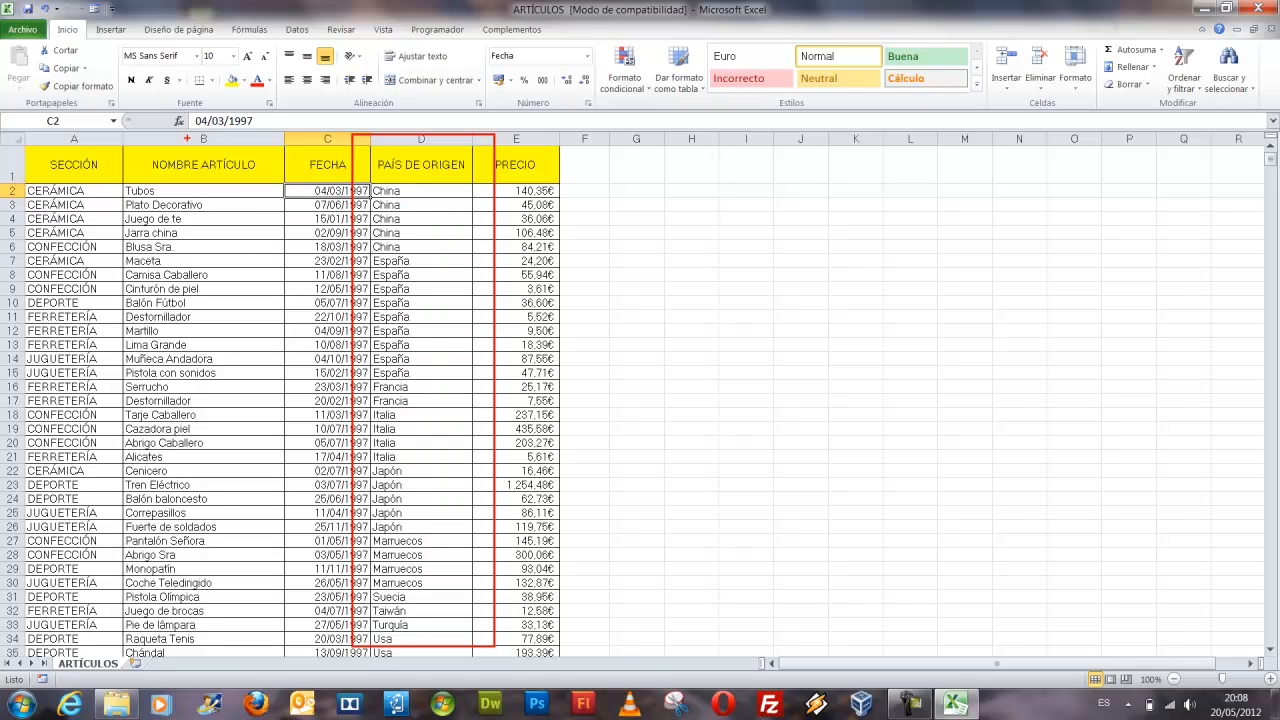
{"action": "key", "text": "Escape"}
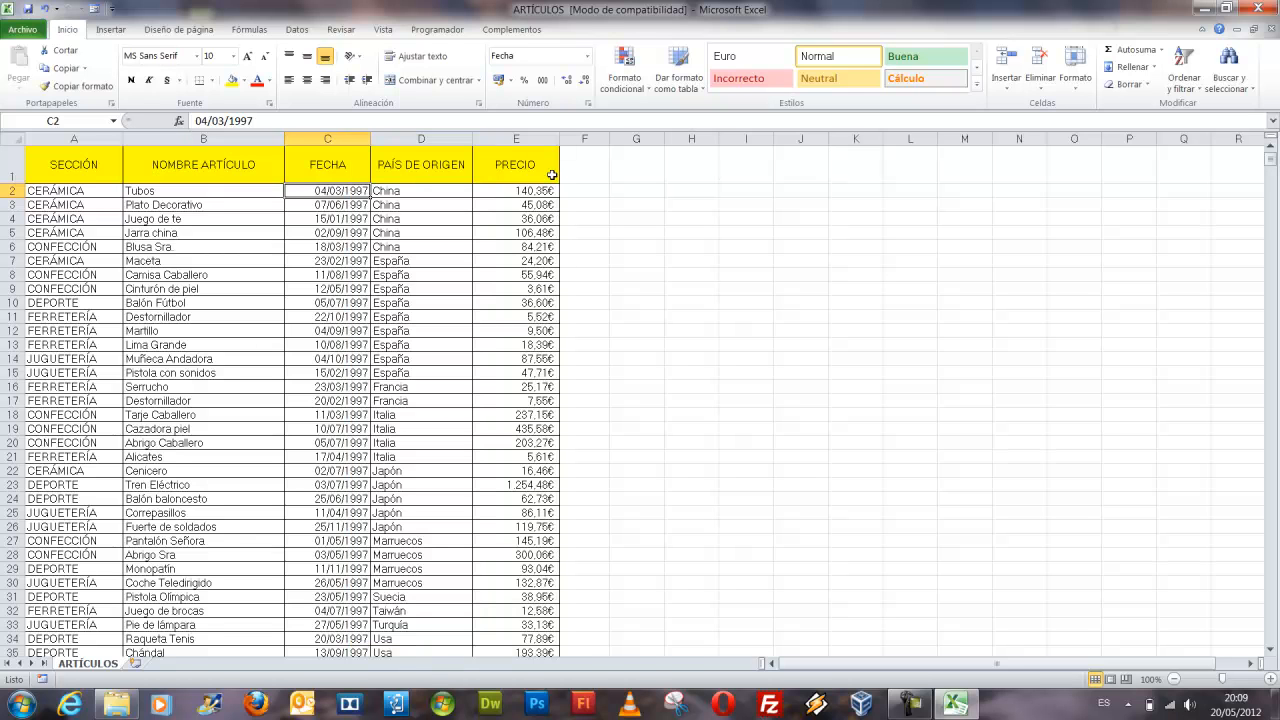
{"action": "left_click", "coordinate": [48, 9]}
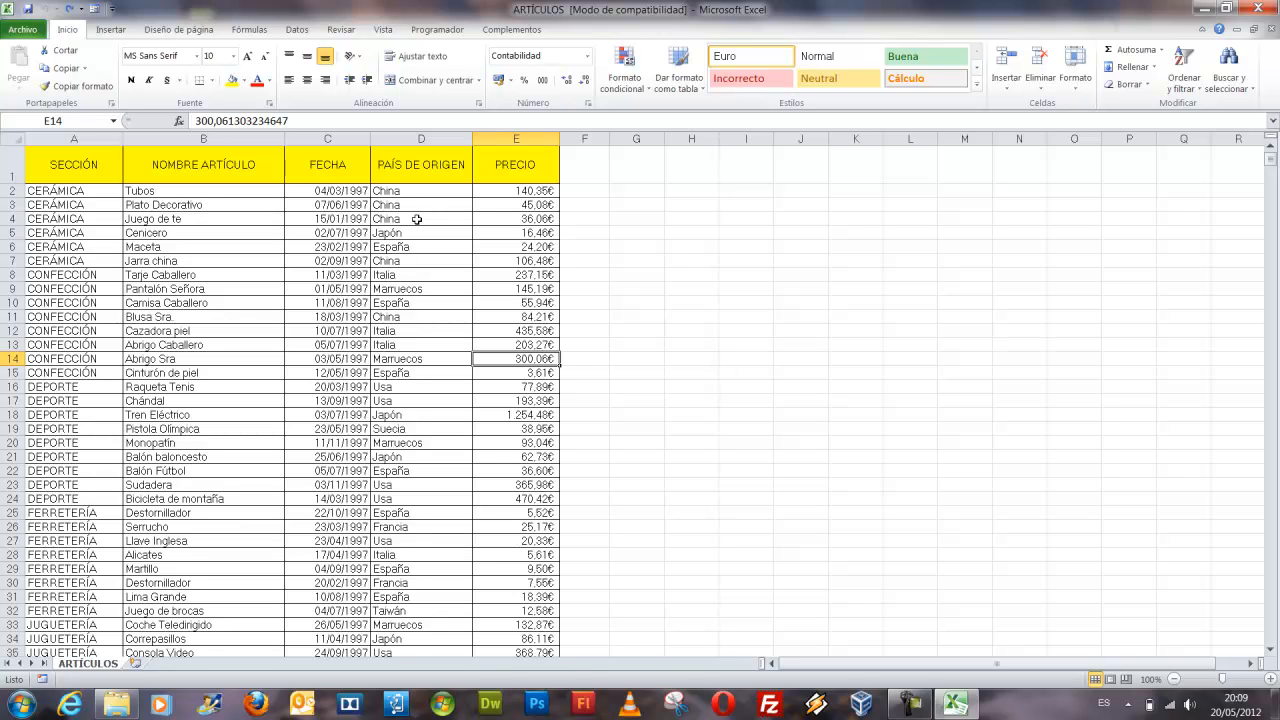
{"action": "mouse_move", "coordinate": [14, 146]}
{"action": "left_mouse_down"}
{"action": "mouse_move", "coordinate": [132, 310]}
{"action": "mouse_move", "coordinate": [142, 661]}
{"action": "left_mouse_up"}
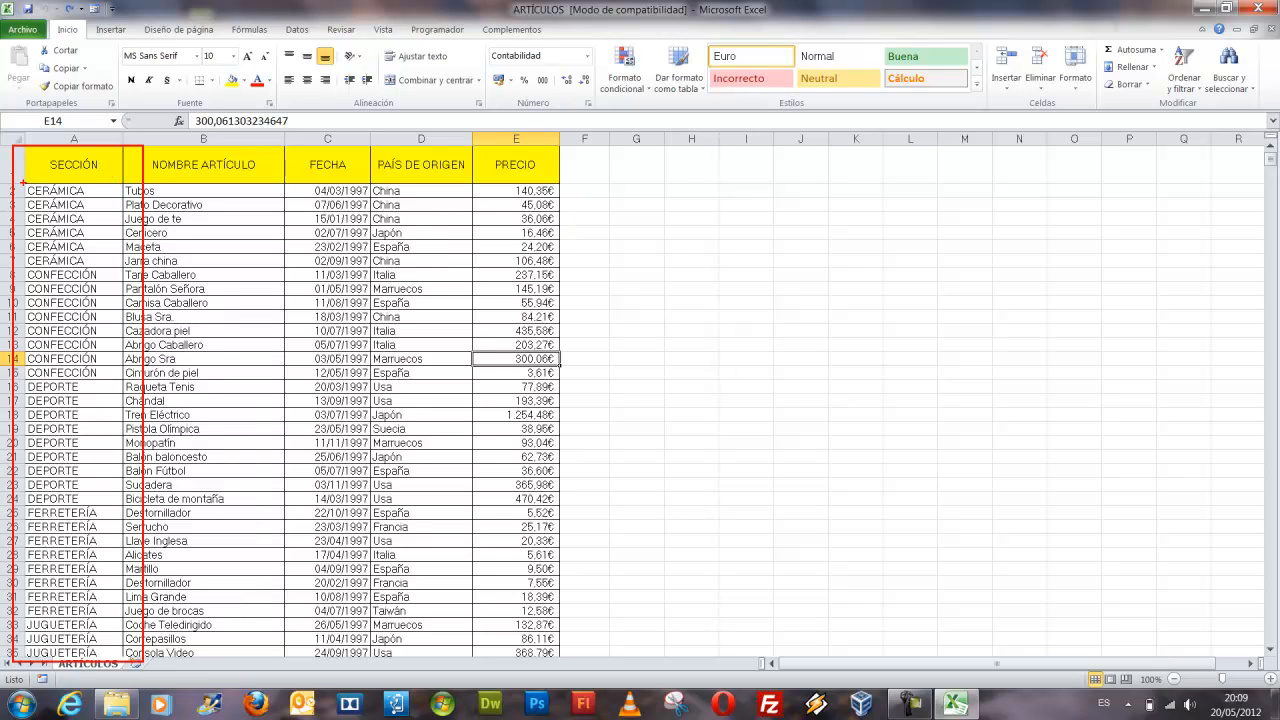
{"action": "left_click_drag", "start_coordinate": [22, 180], "coordinate": [116, 267]}
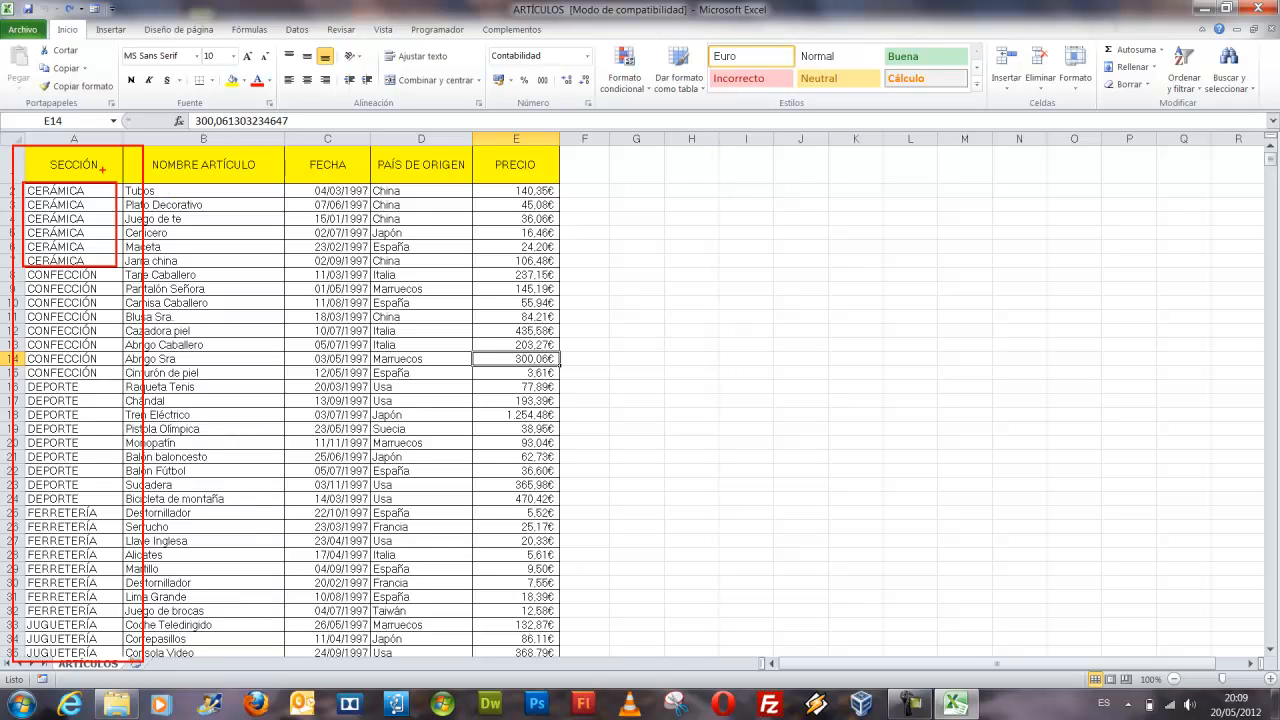
{"action": "key", "text": "ctrl+z"}
{"action": "key", "text": "ctrl+z"}
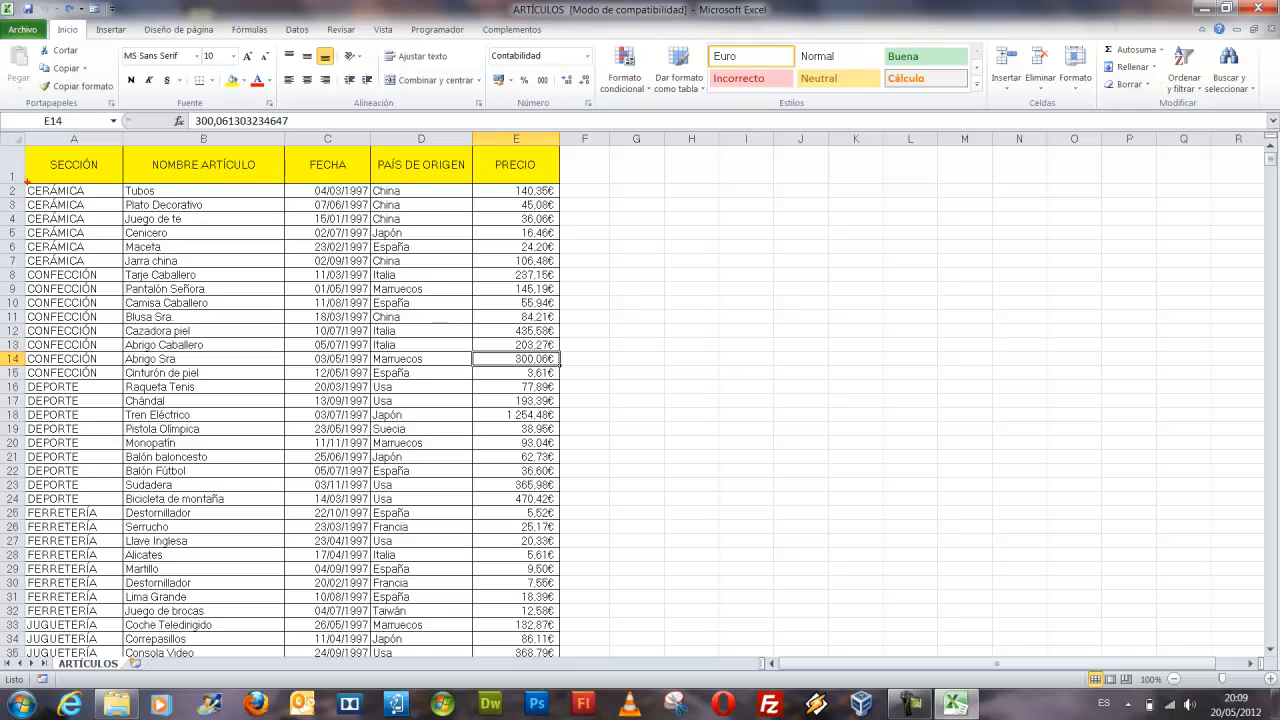
{"action": "mouse_move", "coordinate": [22, 182]}
{"action": "left_mouse_down"}
{"action": "mouse_move", "coordinate": [122, 218]}
{"action": "mouse_move", "coordinate": [471, 274]}
{"action": "mouse_move", "coordinate": [572, 270]}
{"action": "left_mouse_up"}
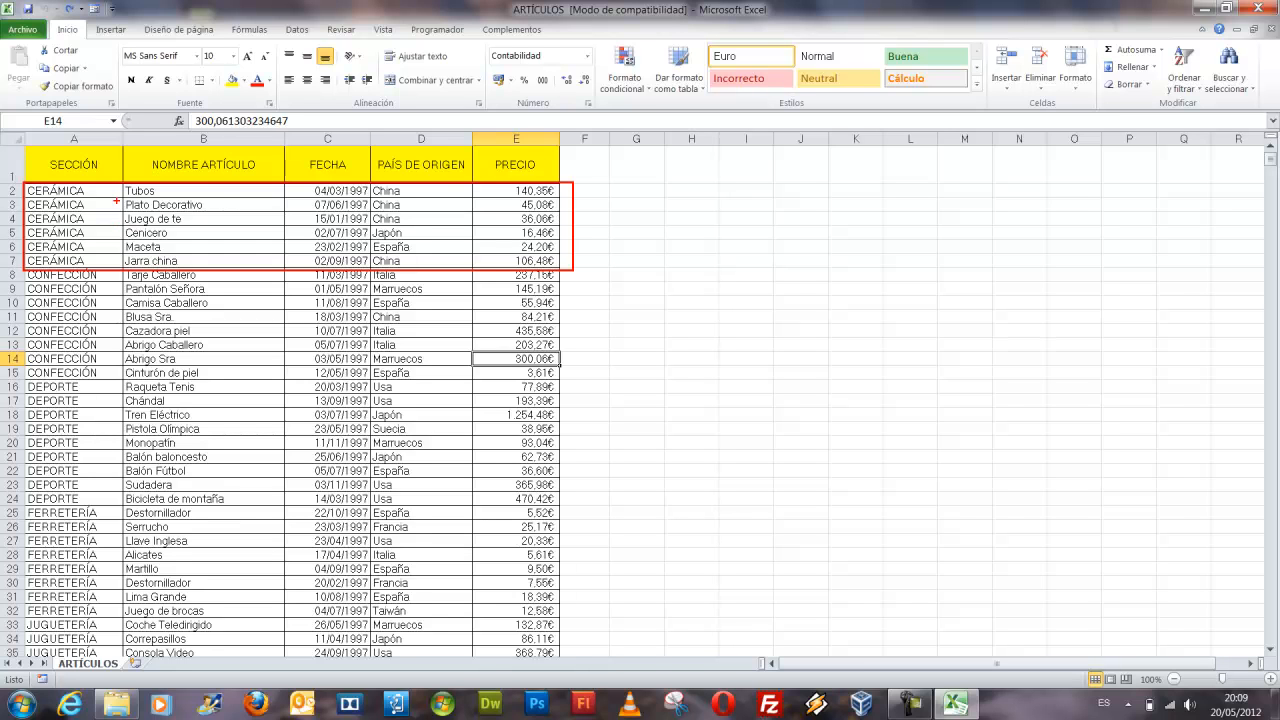
{"action": "left_click_drag", "start_coordinate": [97, 190], "coordinate": [140, 112]}
{"action": "left_click_drag", "start_coordinate": [196, 155], "coordinate": [230, 114]}
{"action": "left_click_drag", "start_coordinate": [332, 158], "coordinate": [358, 127]}
{"action": "key", "text": "Escape"}
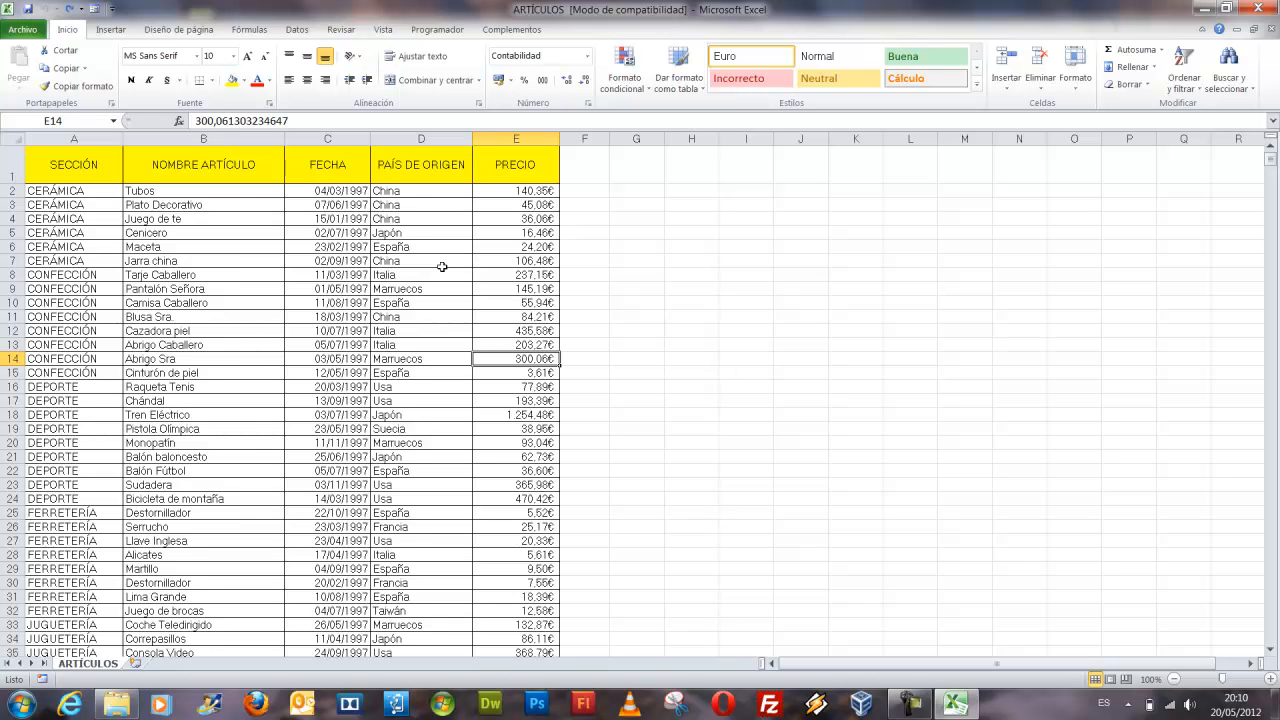
{"action": "left_click", "coordinate": [429, 183]}
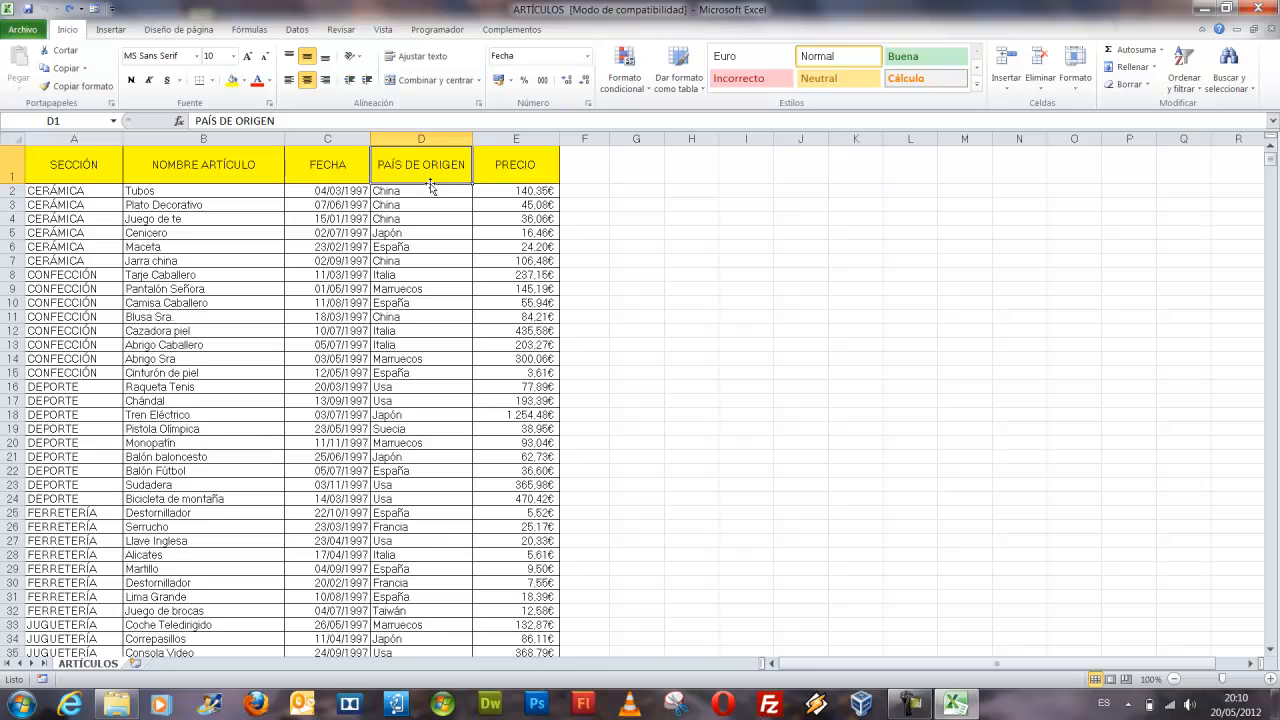
{"action": "left_click", "coordinate": [554, 171]}
{"action": "left_click", "coordinate": [449, 179]}
{"action": "left_click", "coordinate": [508, 182]}
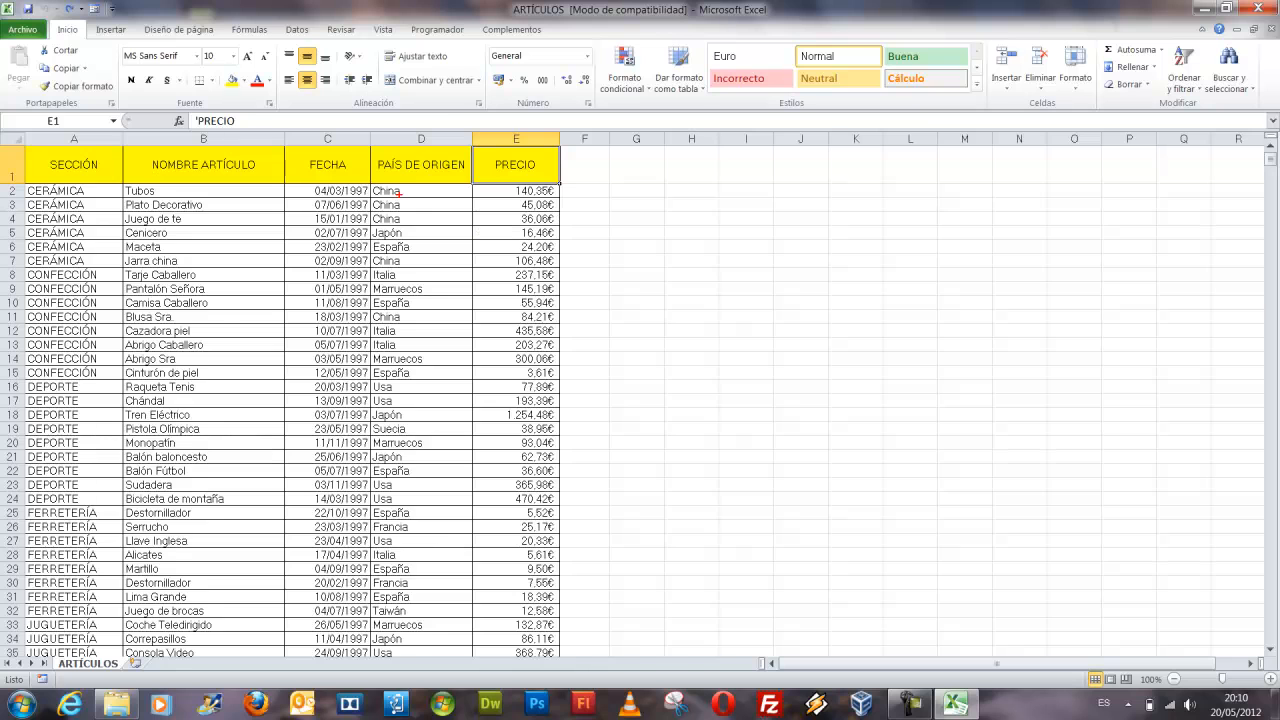
{"action": "left_click_drag", "start_coordinate": [425, 162], "coordinate": [458, 100]}
{"action": "left_click_drag", "start_coordinate": [432, 152], "coordinate": [468, 62]}
Start a custom sort of the article table using PAÍS DE ORIGEN, sorted on Valores in Z a A order
{"action": "left_click", "coordinate": [432, 218]}
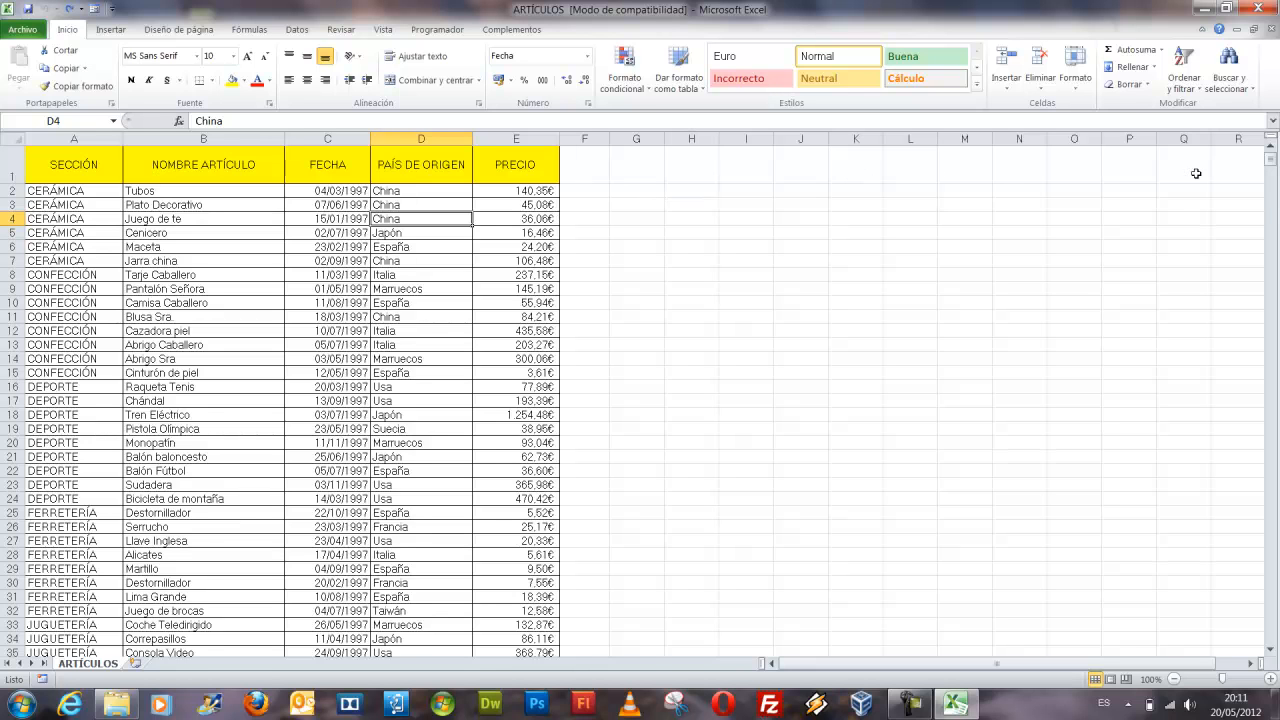
{"action": "left_click", "coordinate": [1185, 88]}
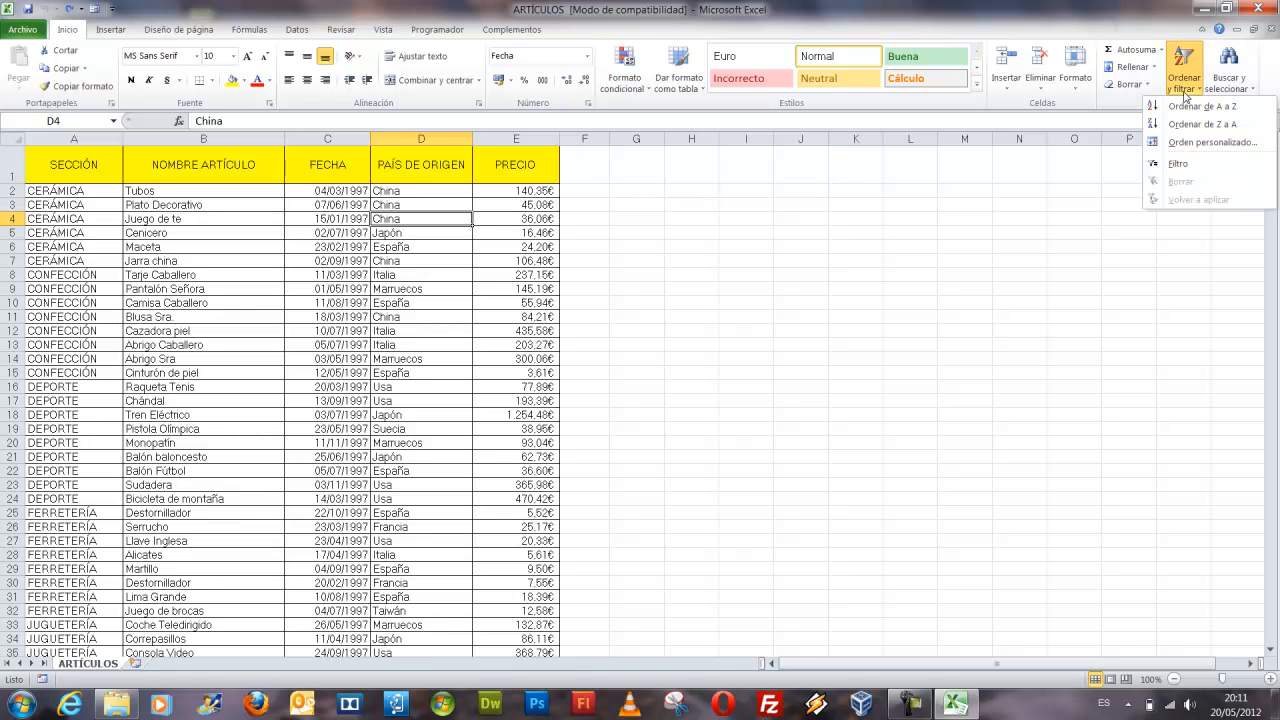
{"action": "left_click", "coordinate": [1186, 145]}
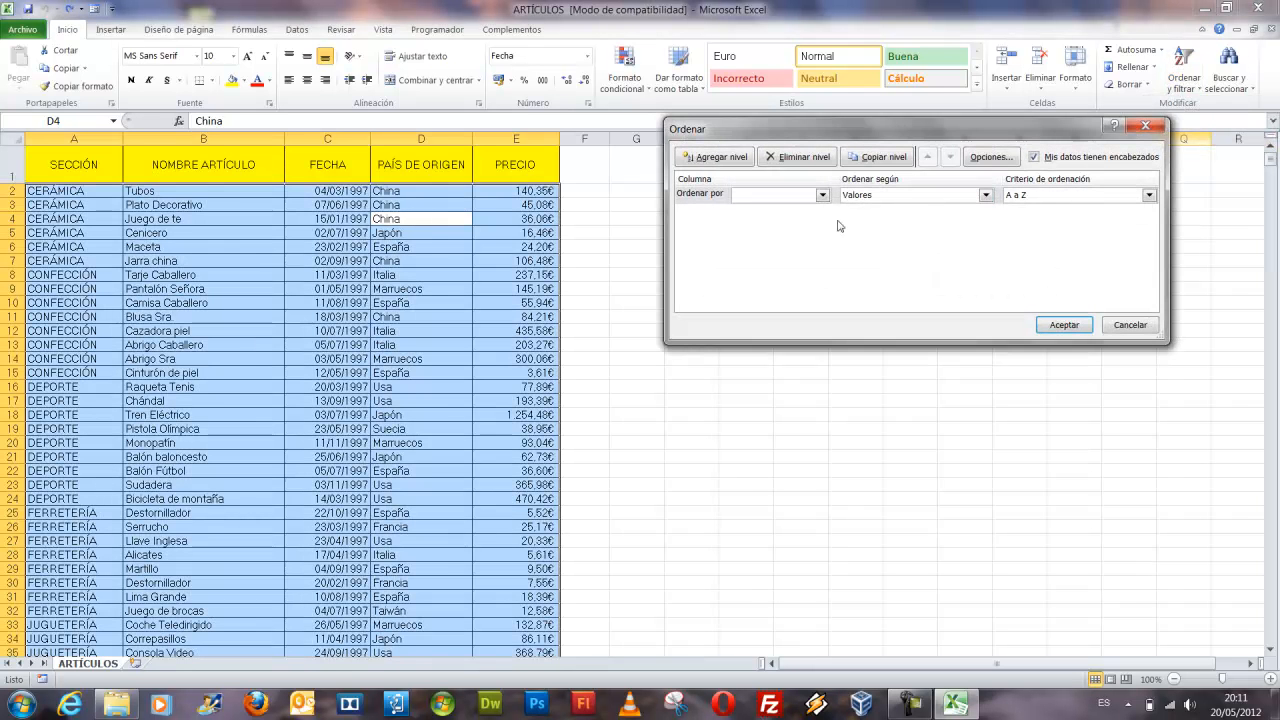
{"action": "left_click_drag", "start_coordinate": [904, 130], "coordinate": [754, 142]}
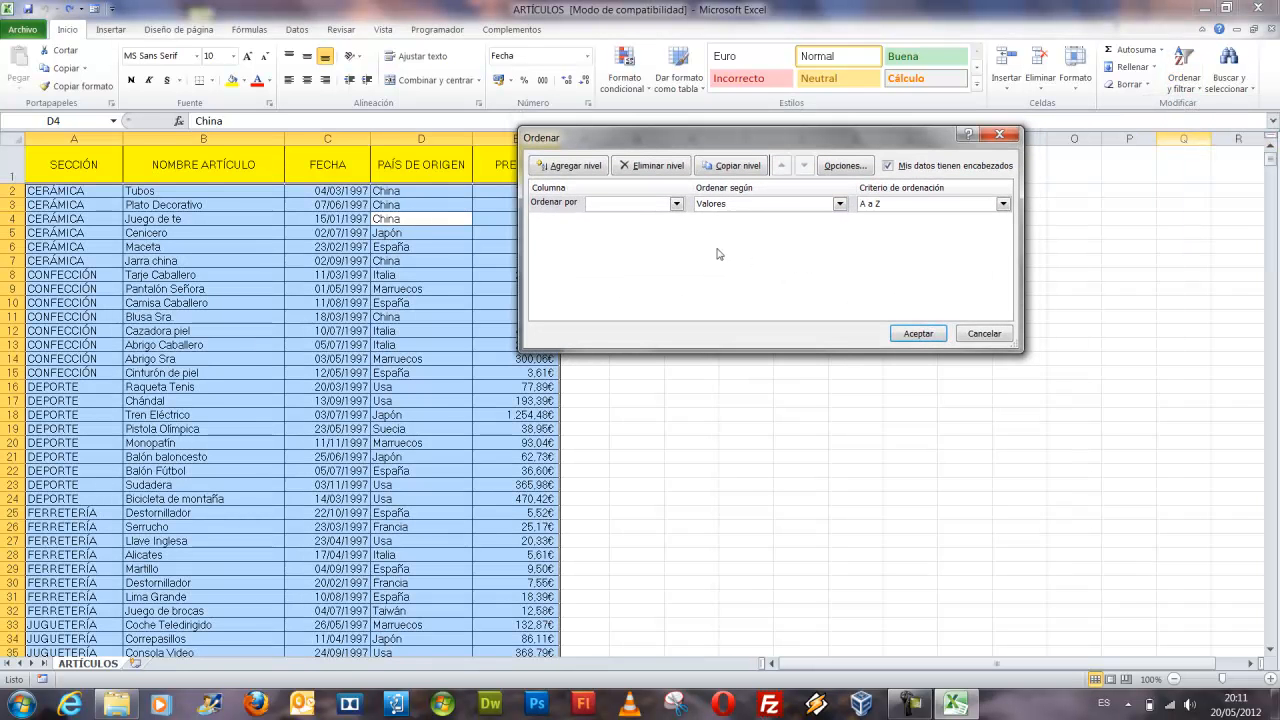
{"action": "left_click", "coordinate": [676, 204]}
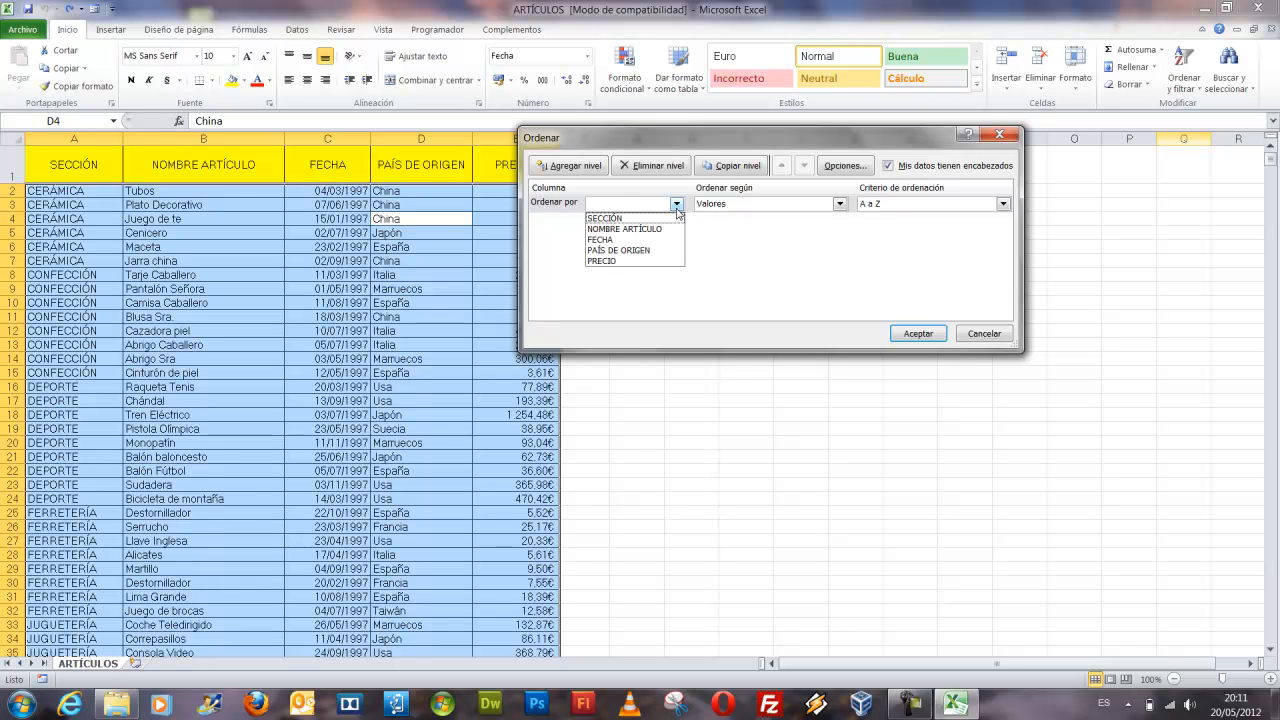
{"action": "left_click", "coordinate": [622, 250]}
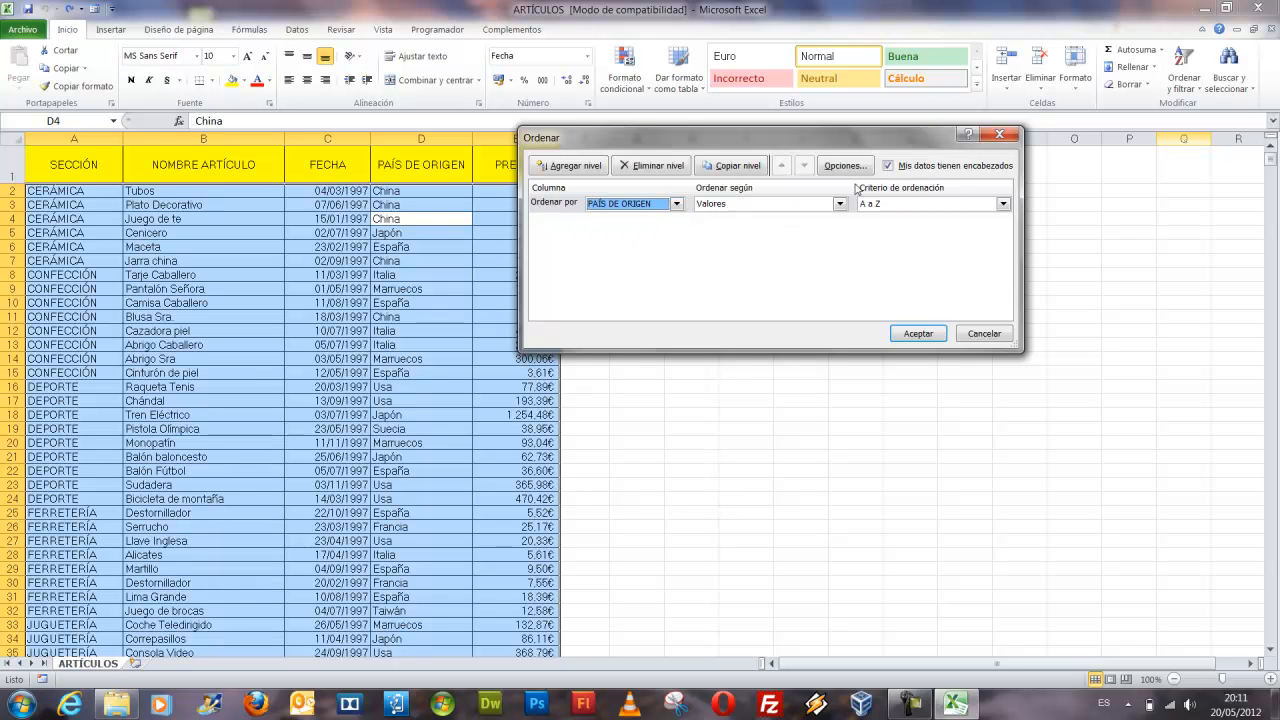
{"action": "left_click", "coordinate": [928, 205]}
{"action": "left_click", "coordinate": [912, 230]}
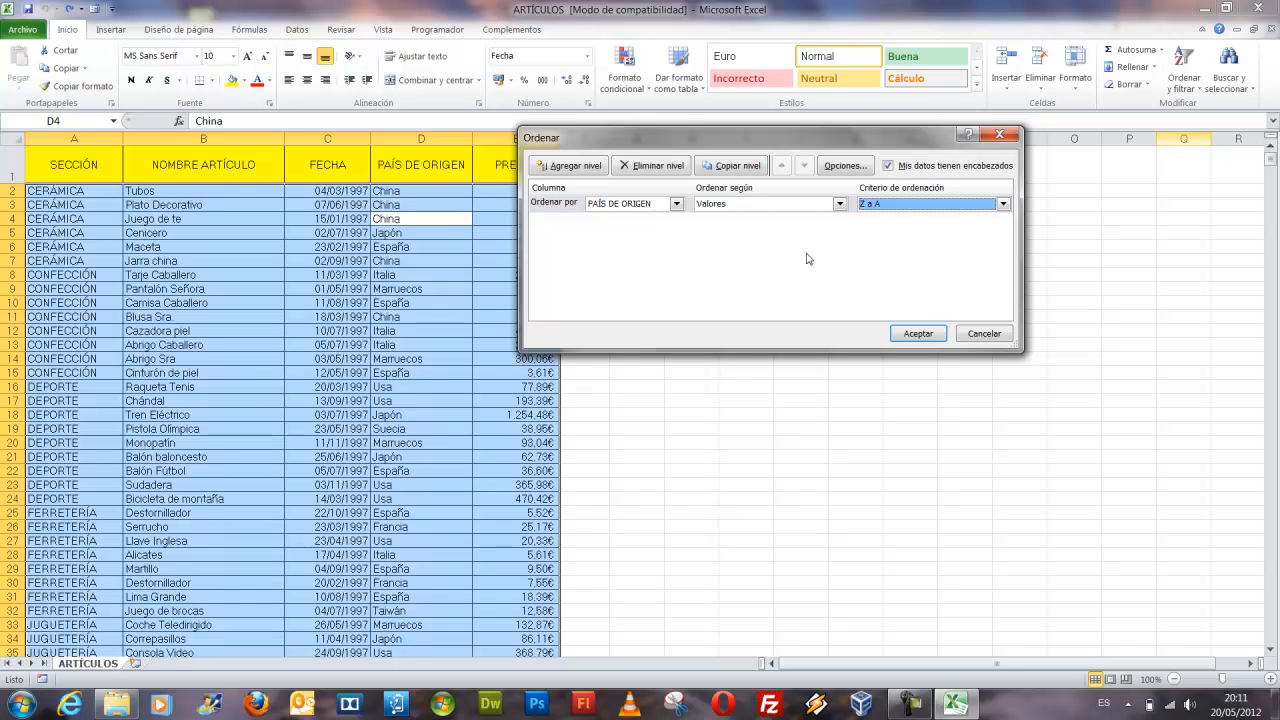
Add a second sort level using the PRECIO column, sorted on Valores
{"action": "left_click_drag", "start_coordinate": [546, 188], "coordinate": [536, 315]}
{"action": "left_click", "coordinate": [566, 166]}
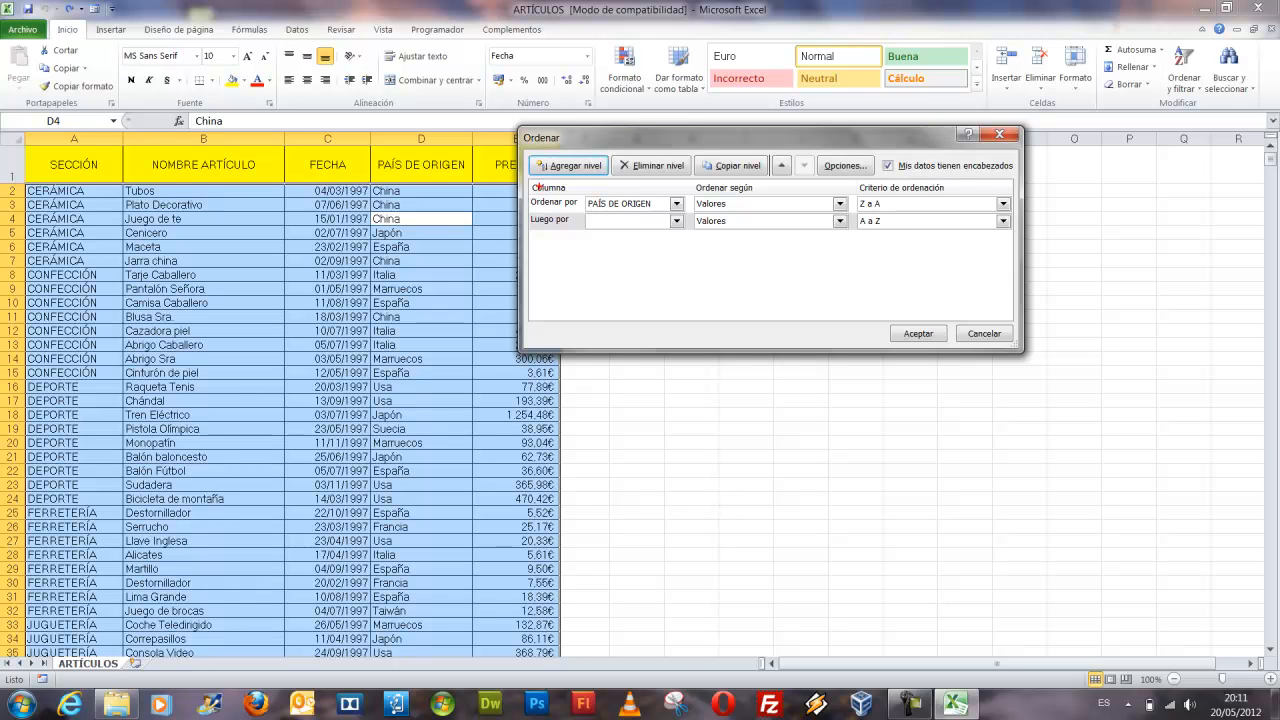
{"action": "mouse_move", "coordinate": [522, 206]}
{"action": "left_mouse_down"}
{"action": "mouse_move", "coordinate": [690, 248]}
{"action": "mouse_move", "coordinate": [1002, 248]}
{"action": "left_mouse_up"}
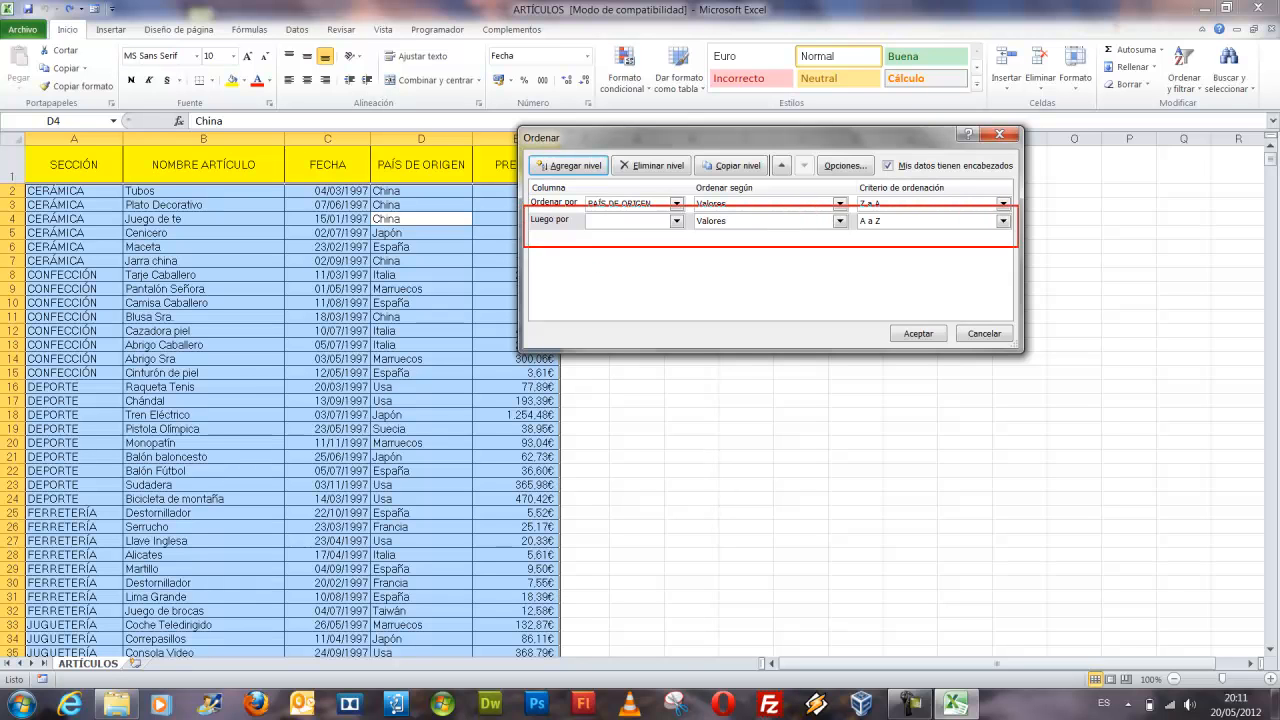
{"action": "key", "text": "Escape"}
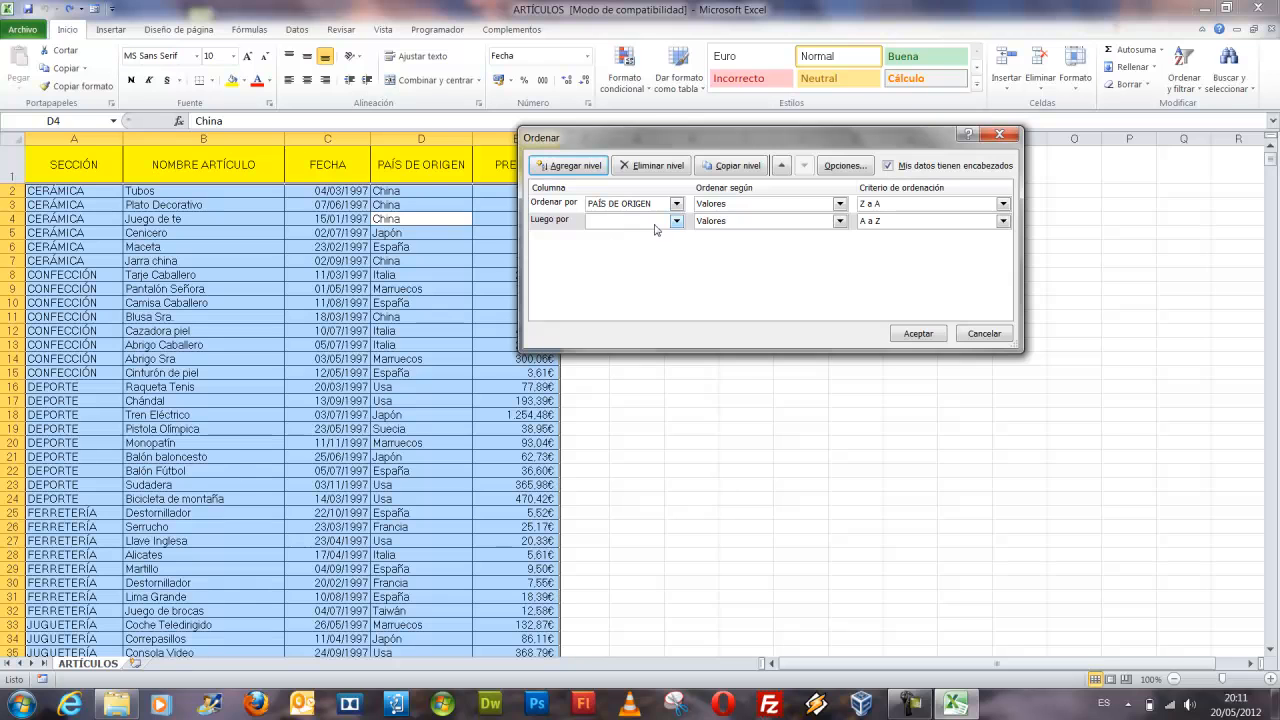
{"action": "left_click", "coordinate": [650, 224]}
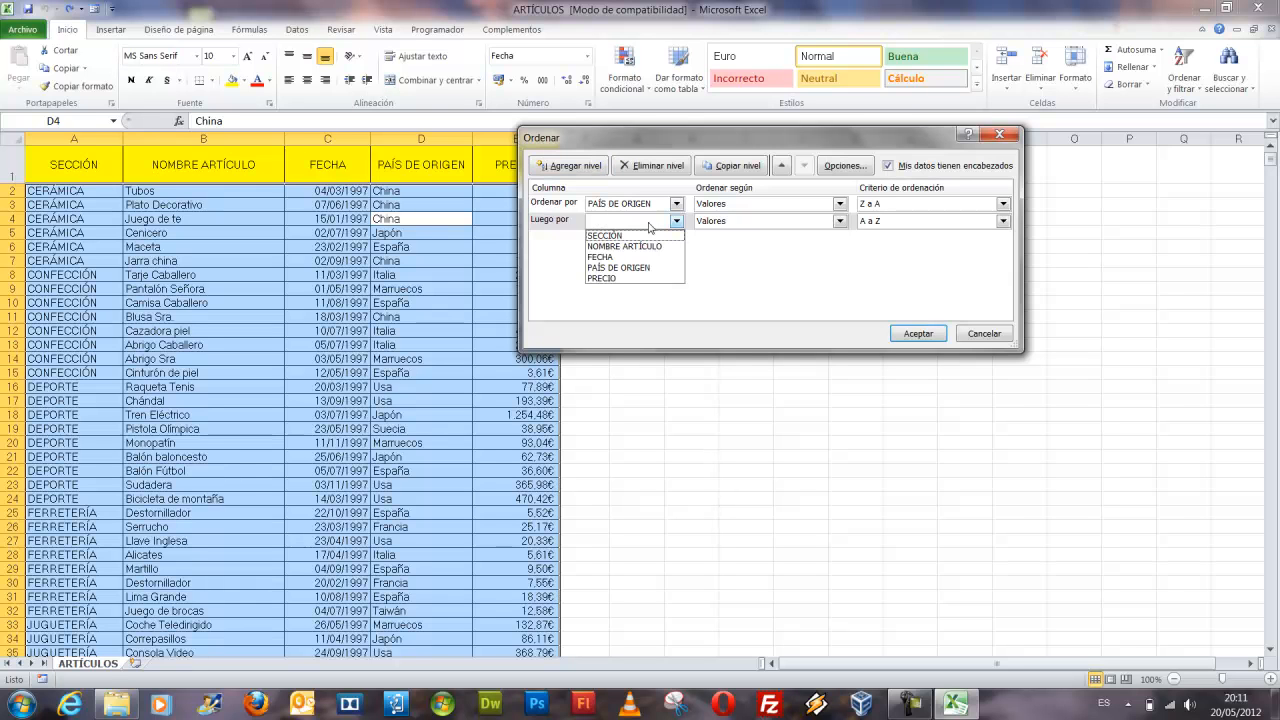
{"action": "left_click", "coordinate": [697, 141]}
{"action": "left_click_drag", "start_coordinate": [811, 133], "coordinate": [903, 110]}
{"action": "left_click", "coordinate": [762, 199]}
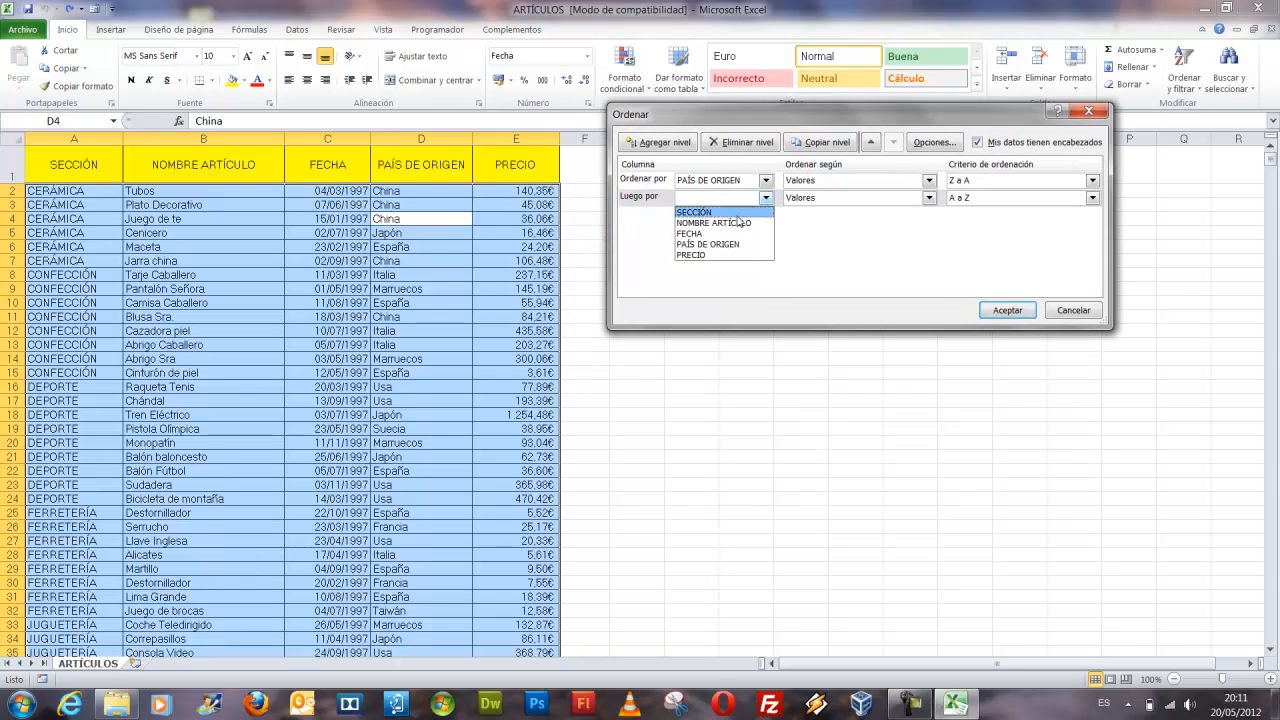
{"action": "left_click", "coordinate": [714, 254]}
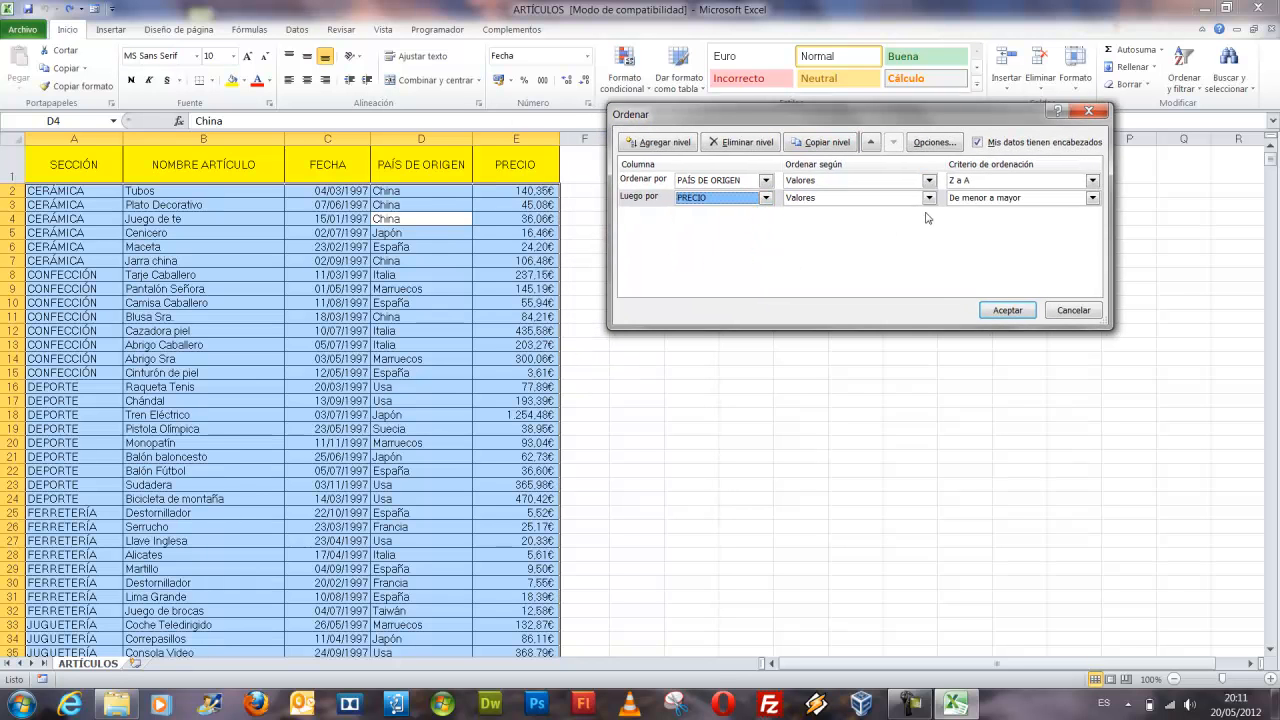
{"action": "left_click", "coordinate": [1050, 203]}
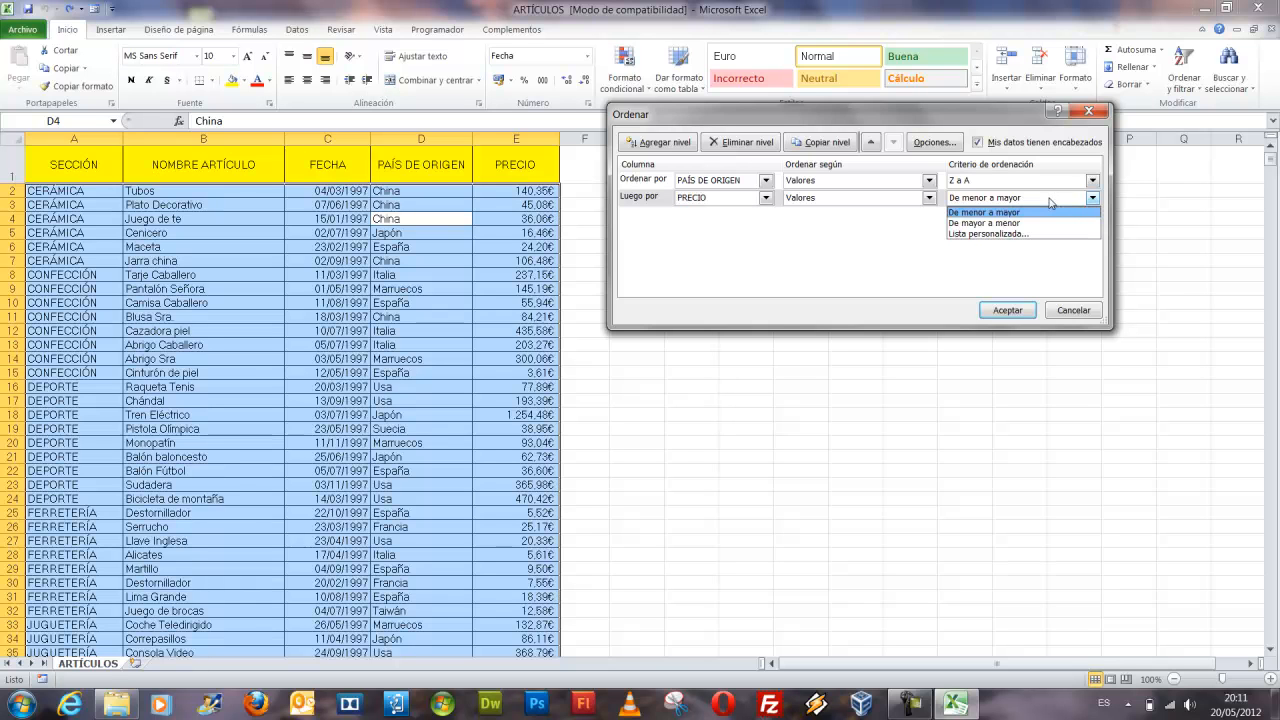
{"action": "left_click", "coordinate": [1050, 203]}
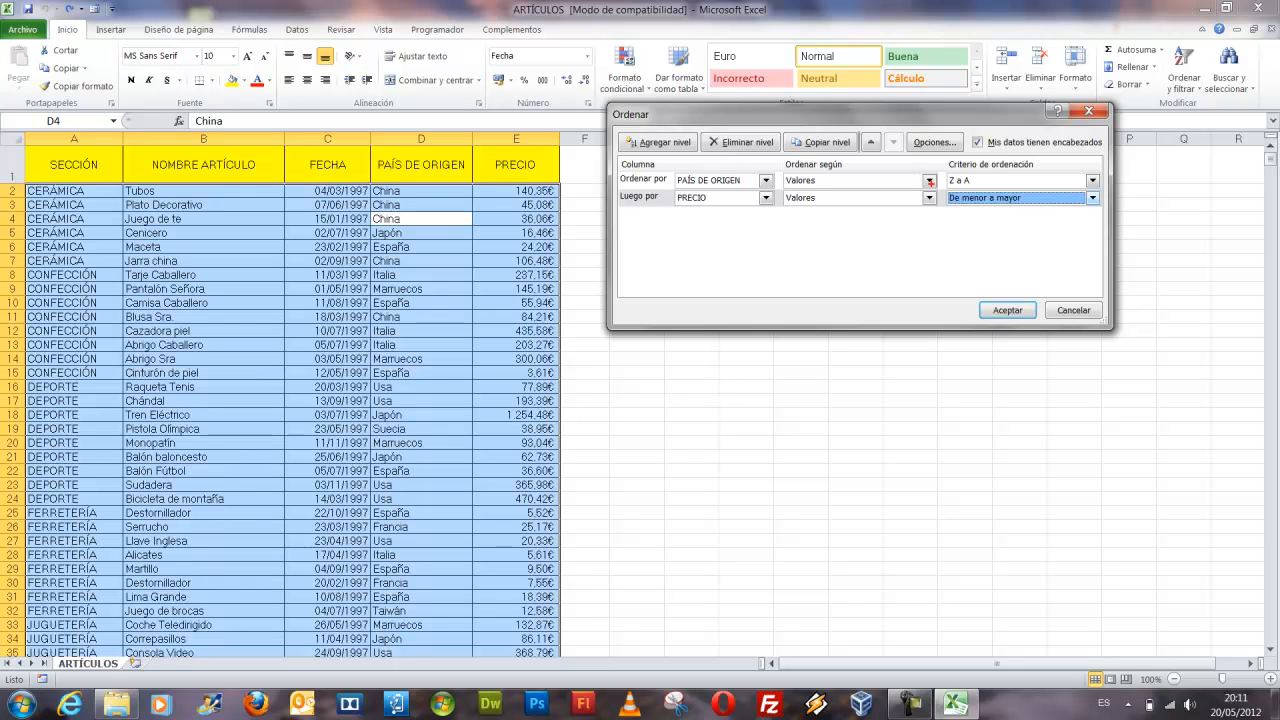
{"action": "left_click", "coordinate": [1030, 202]}
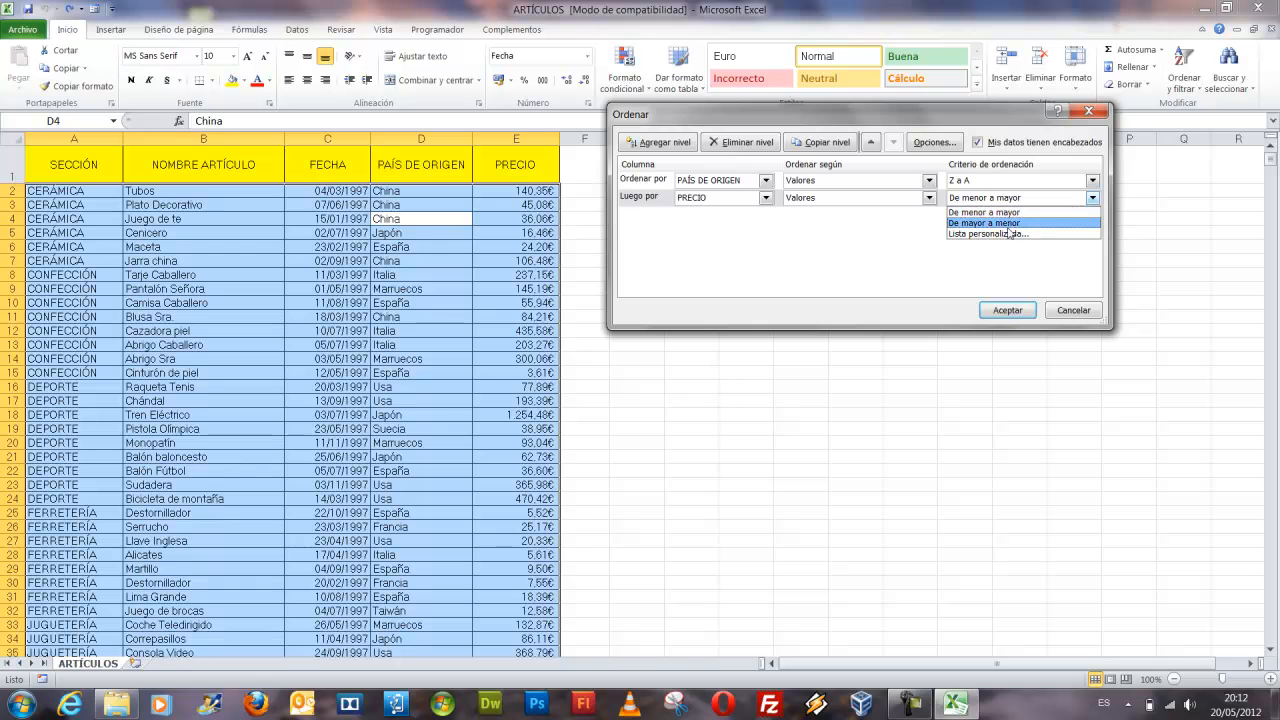
{"action": "left_click", "coordinate": [1012, 234]}
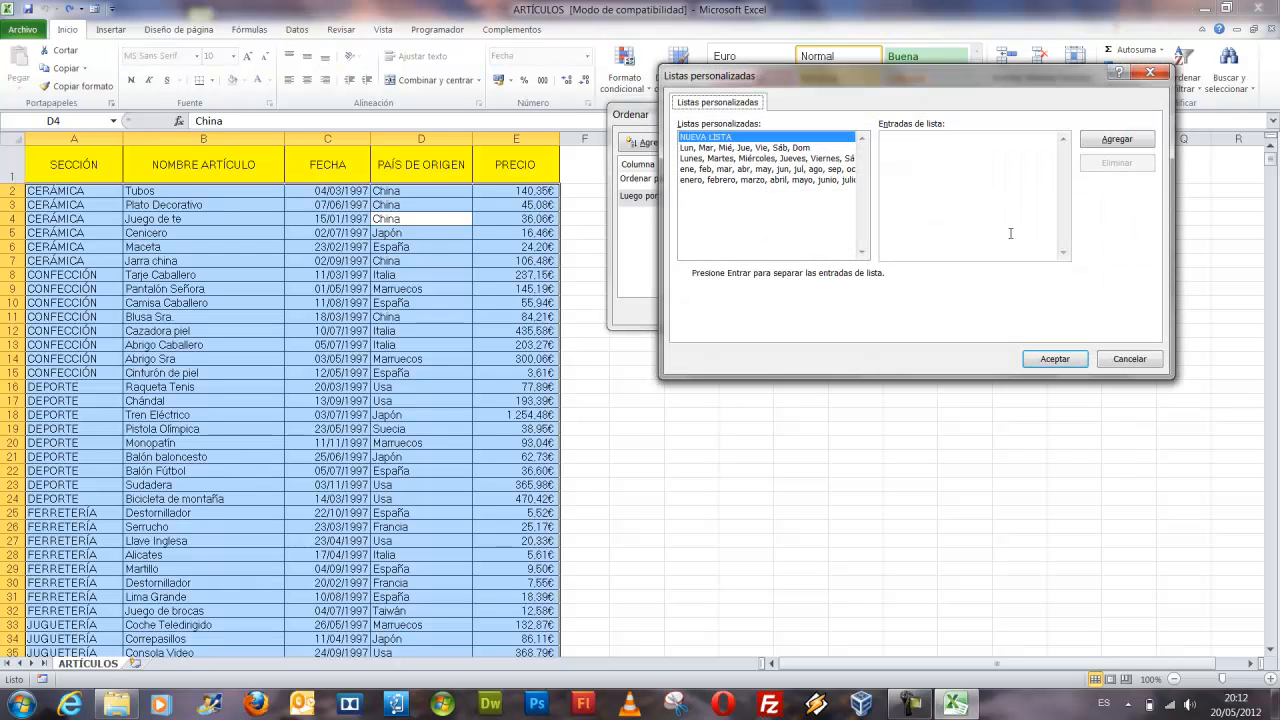
{"action": "left_click", "coordinate": [1118, 360]}
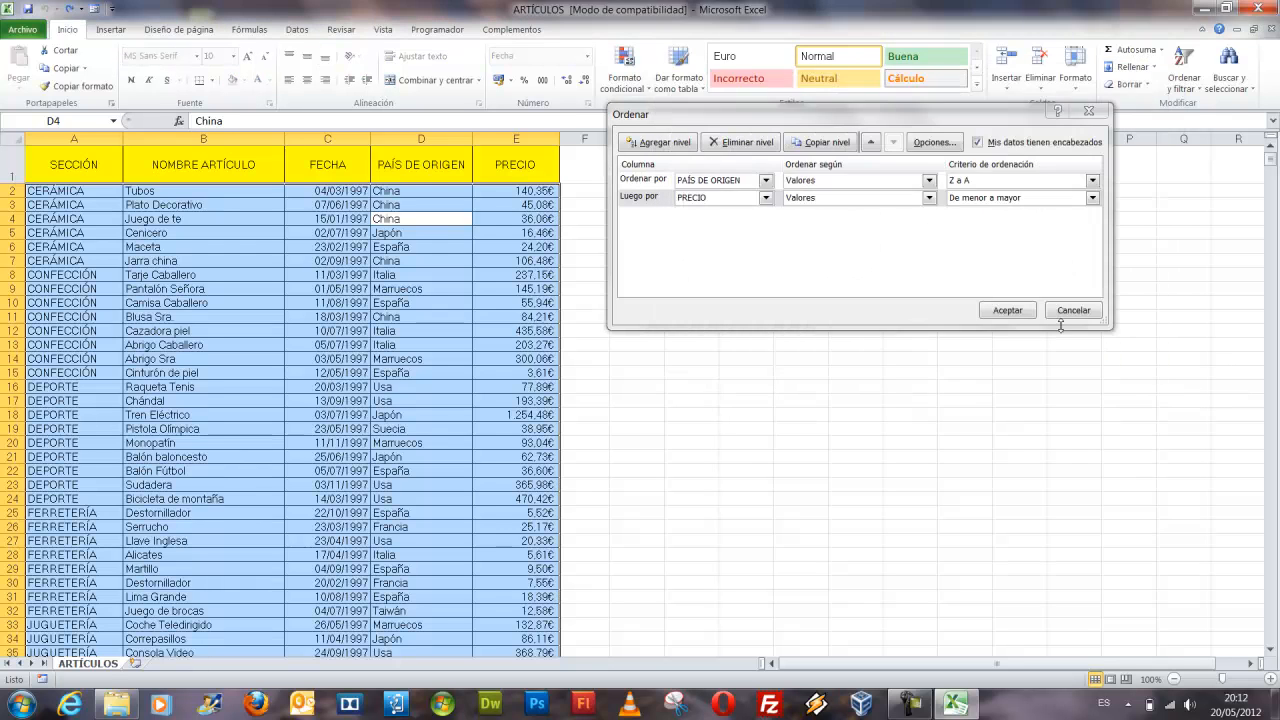
Choose De menor a mayor as the order for the PRECIO level and apply the two-level sort
{"action": "left_click", "coordinate": [1009, 200]}
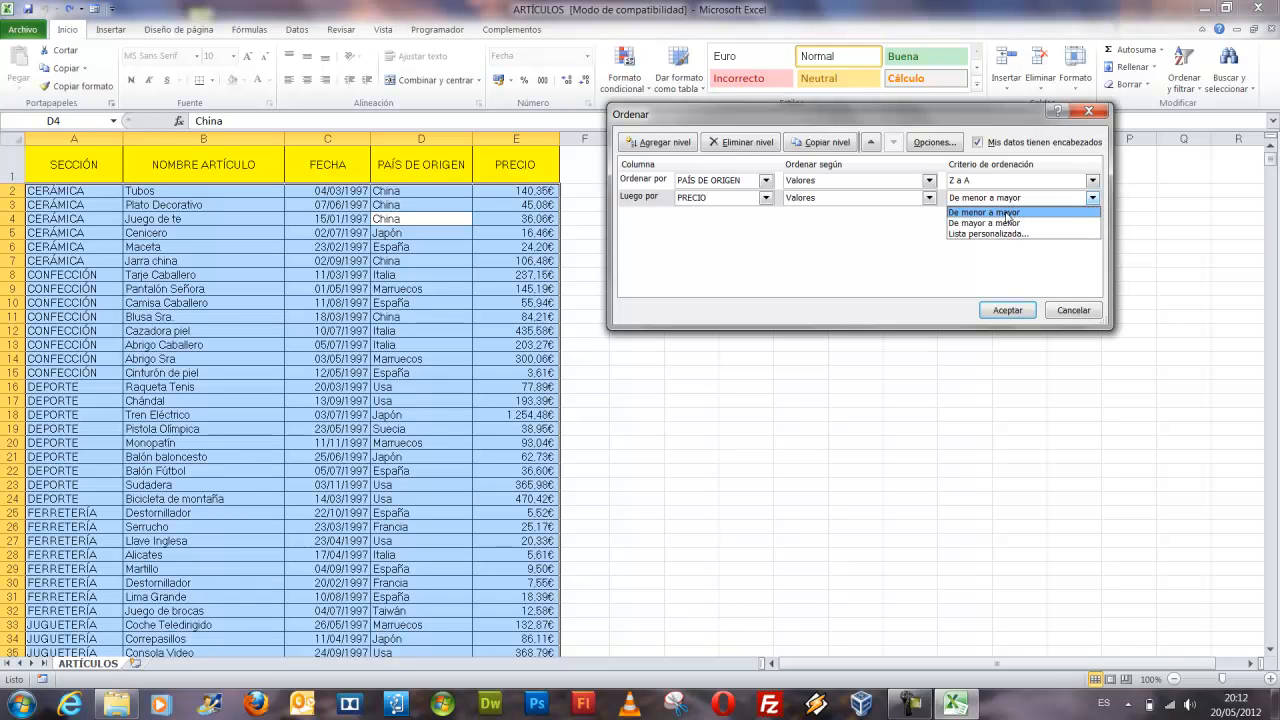
{"action": "left_click", "coordinate": [1008, 213]}
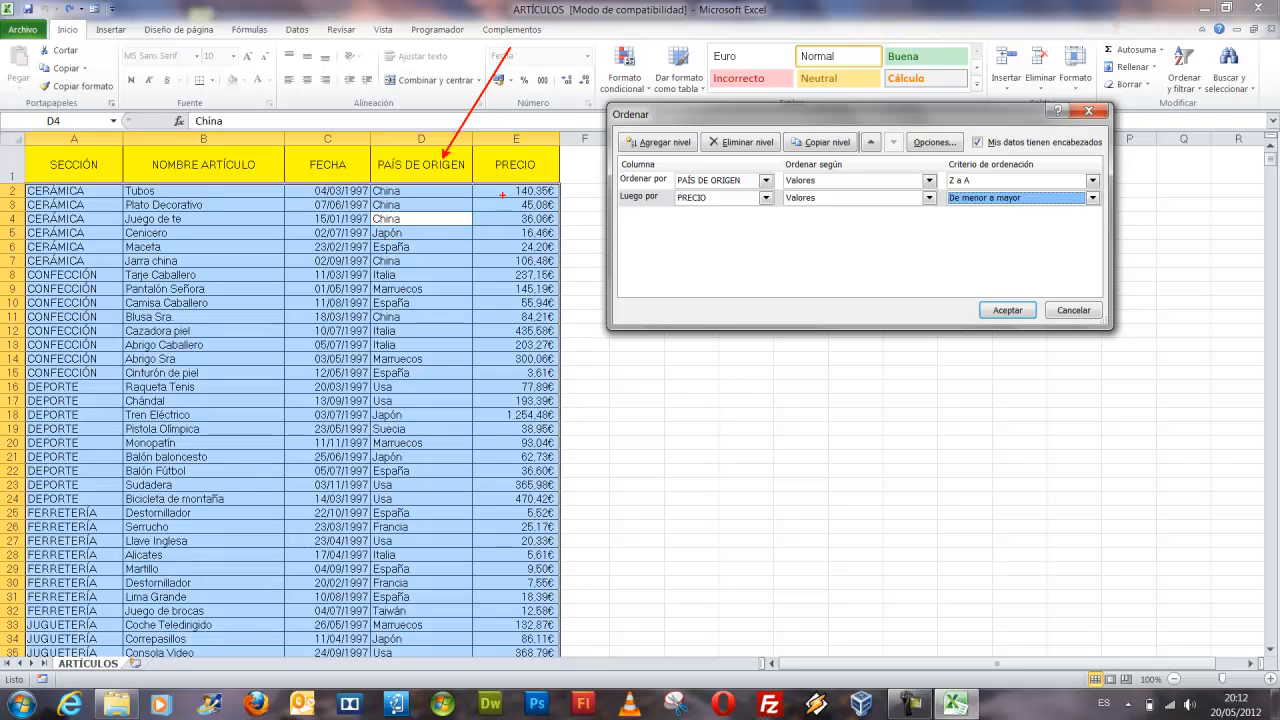
{"action": "left_click", "coordinate": [990, 311]}
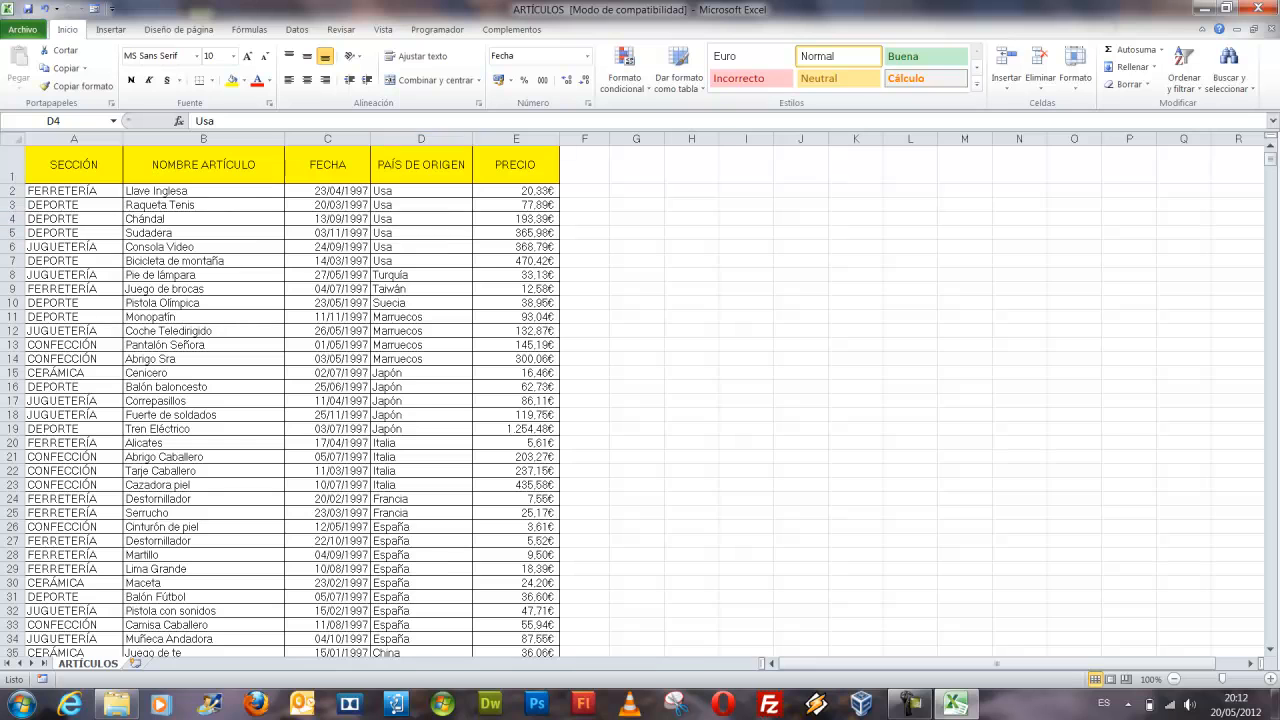
Examine the order of the countries through the whole table and the order of the prices within each country
{"action": "left_click_drag", "start_coordinate": [366, 181], "coordinate": [473, 266]}
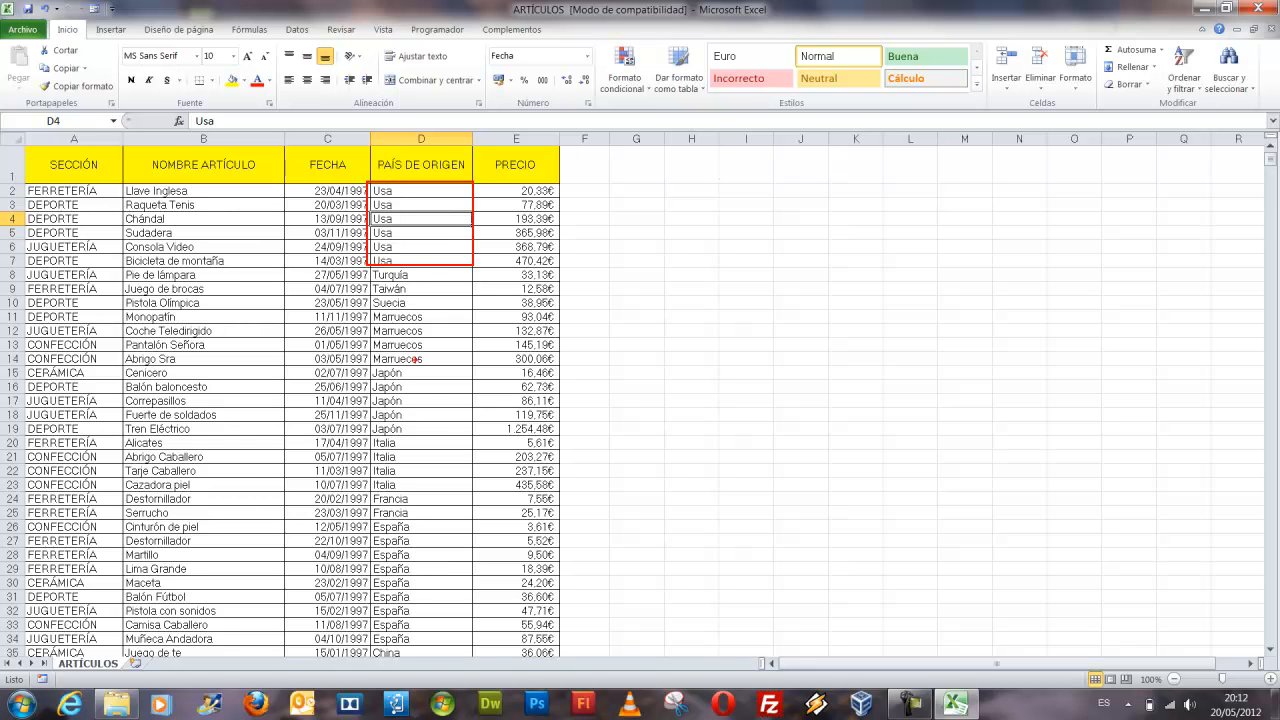
{"action": "key", "text": "Escape"}
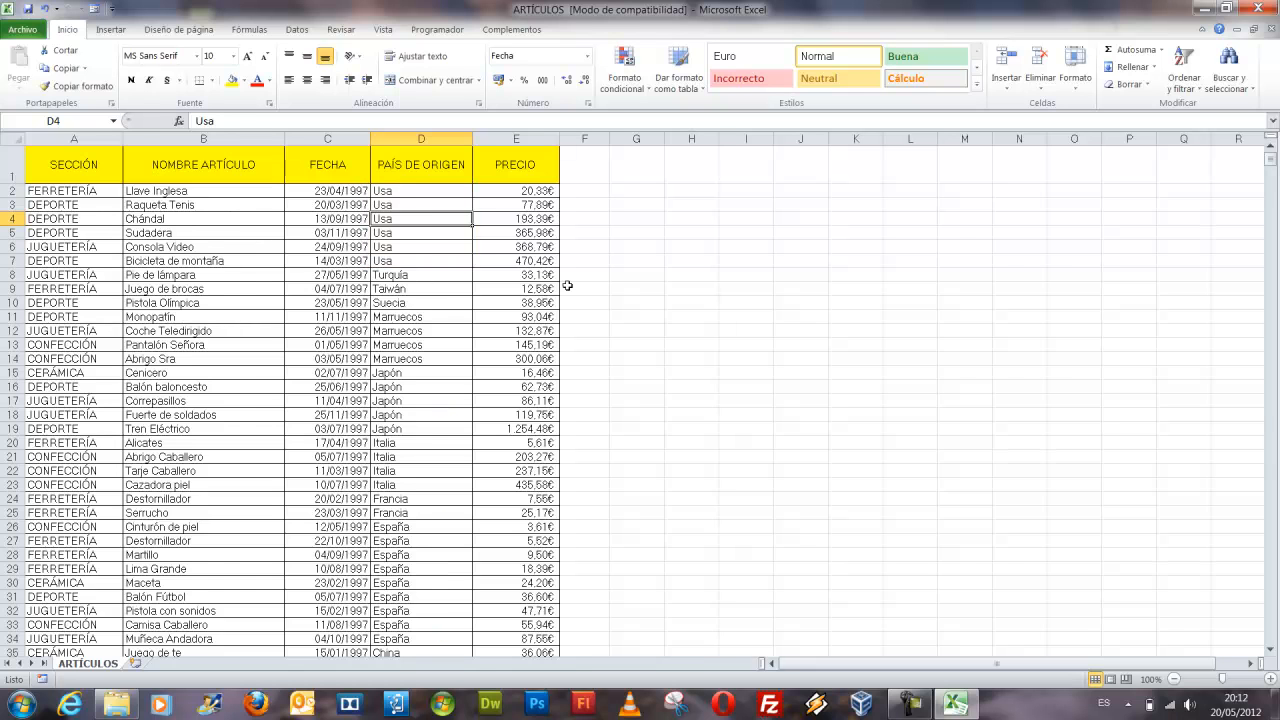
{"action": "scroll", "coordinate": [563, 304], "scroll_direction": "down", "scroll_amount": 3}
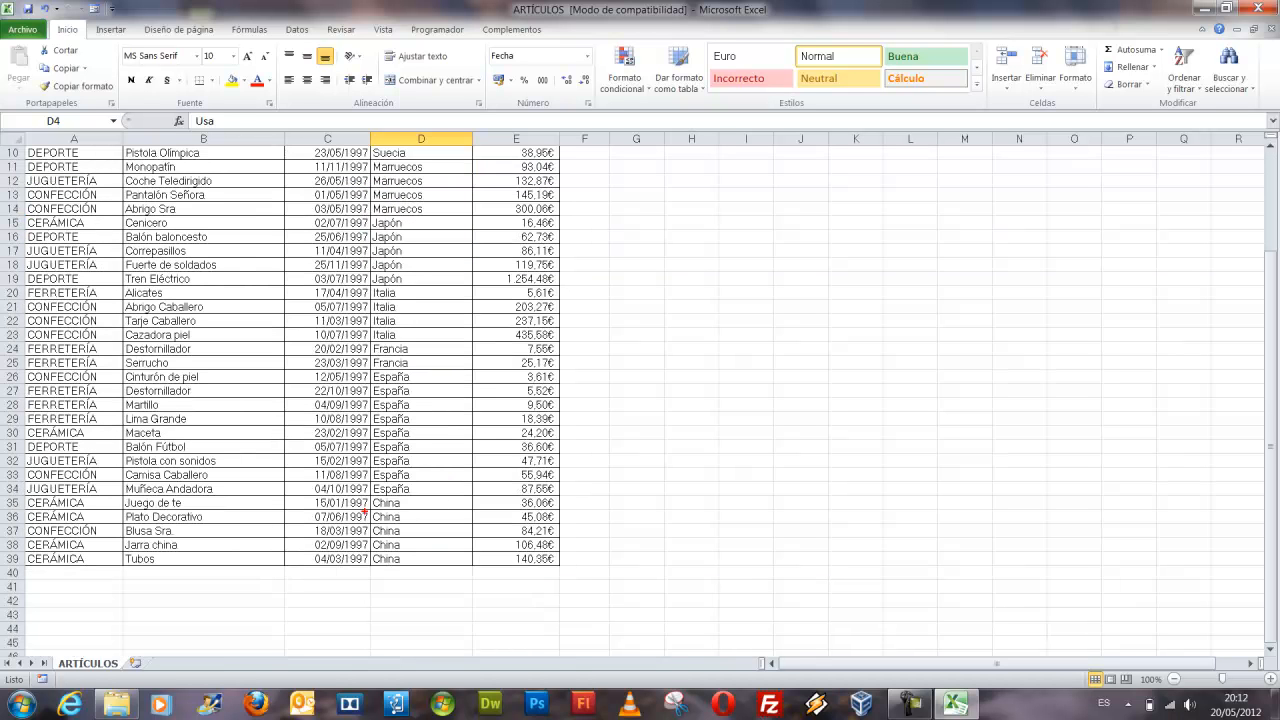
{"action": "mouse_move", "coordinate": [351, 497]}
{"action": "left_mouse_down"}
{"action": "mouse_move", "coordinate": [436, 532]}
{"action": "mouse_move", "coordinate": [575, 686]}
{"action": "left_mouse_up"}
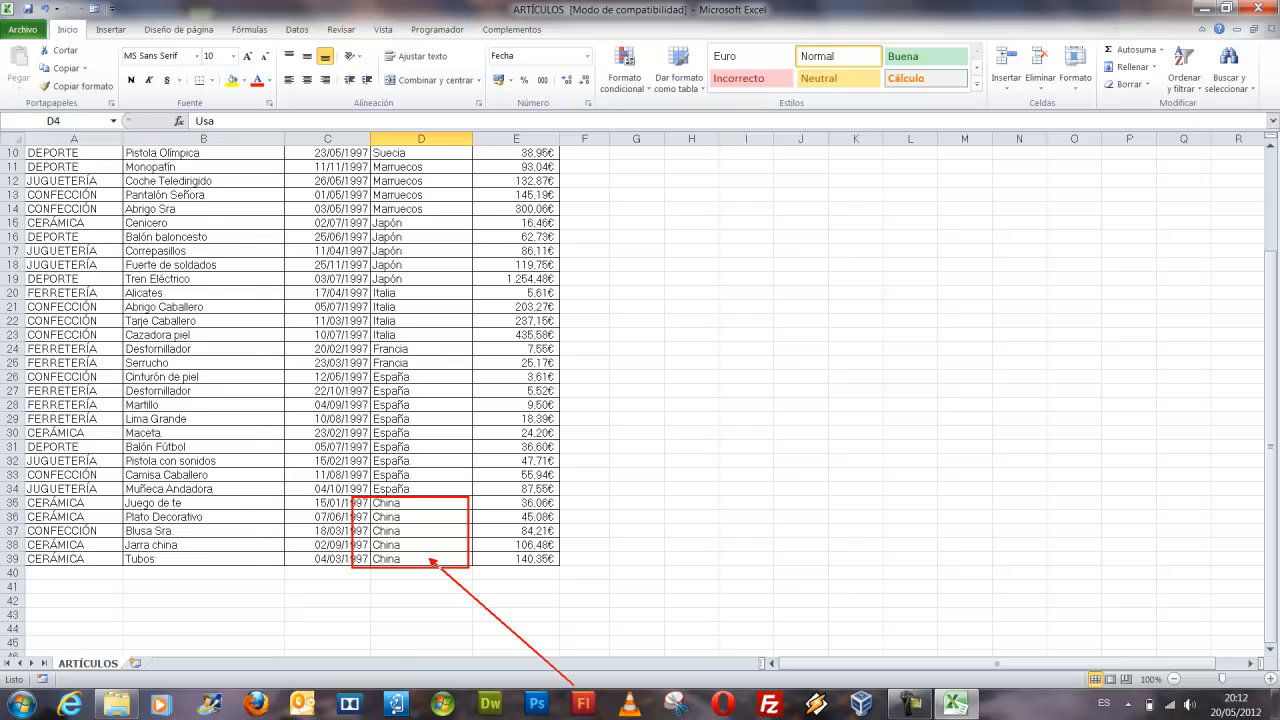
{"action": "key", "text": "Escape"}
{"action": "scroll", "coordinate": [495, 162], "scroll_direction": "up", "scroll_amount": 3}
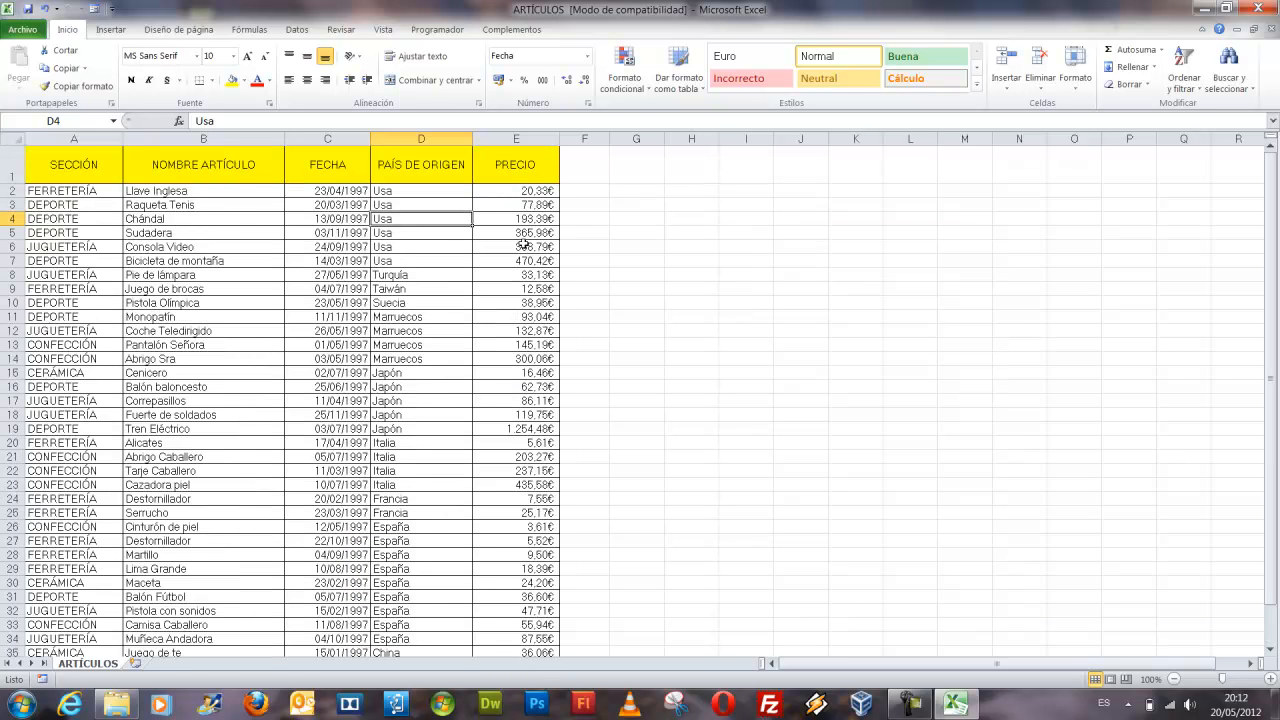
{"action": "scroll", "coordinate": [537, 307], "scroll_direction": "down", "scroll_amount": 3}
{"action": "key", "text": "ctrl+2"}
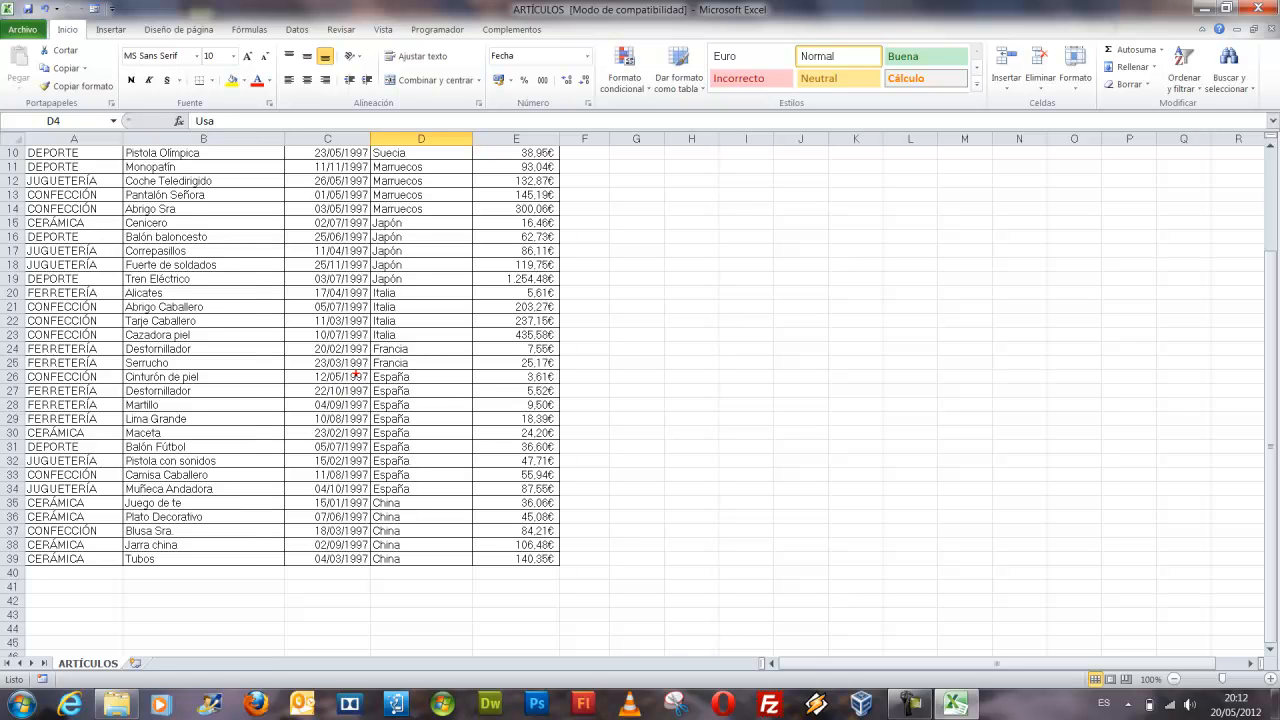
{"action": "mouse_move", "coordinate": [357, 371]}
{"action": "left_mouse_down"}
{"action": "mouse_move", "coordinate": [524, 406]}
{"action": "mouse_move", "coordinate": [596, 480]}
{"action": "mouse_move", "coordinate": [595, 496]}
{"action": "left_mouse_up"}
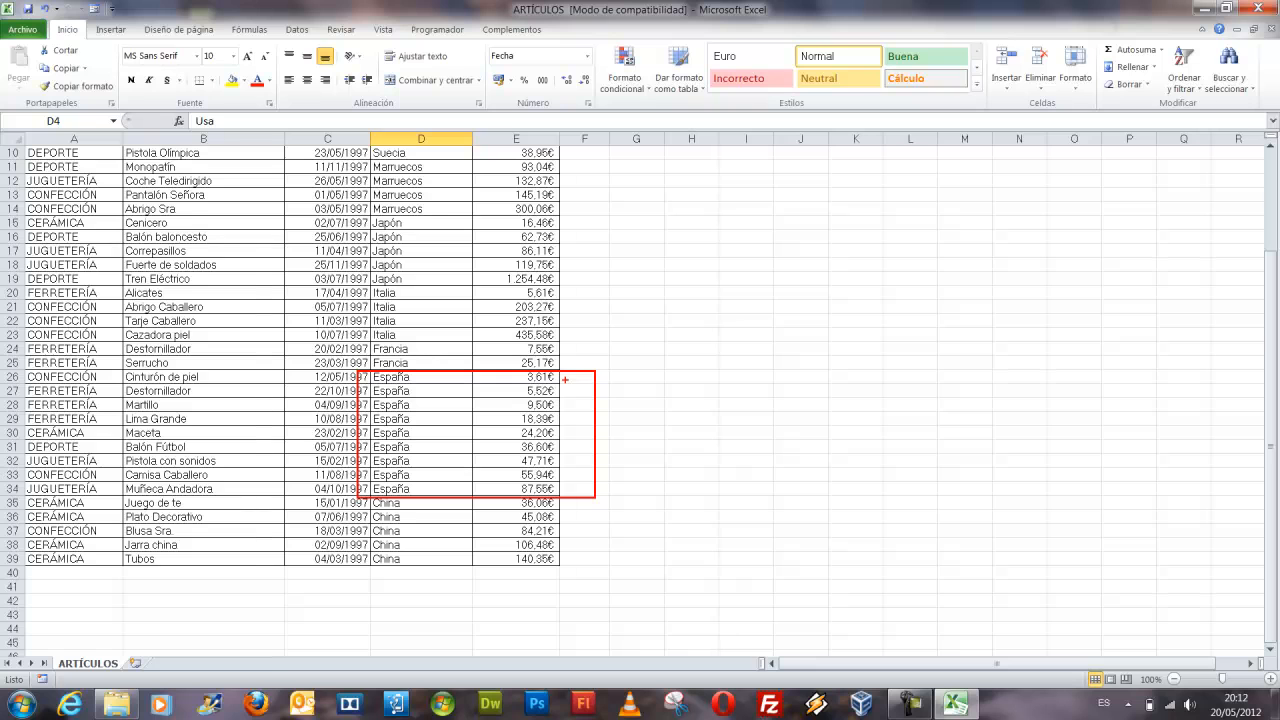
{"action": "left_click_drag", "start_coordinate": [564, 380], "coordinate": [686, 364]}
{"action": "key", "text": "Escape"}
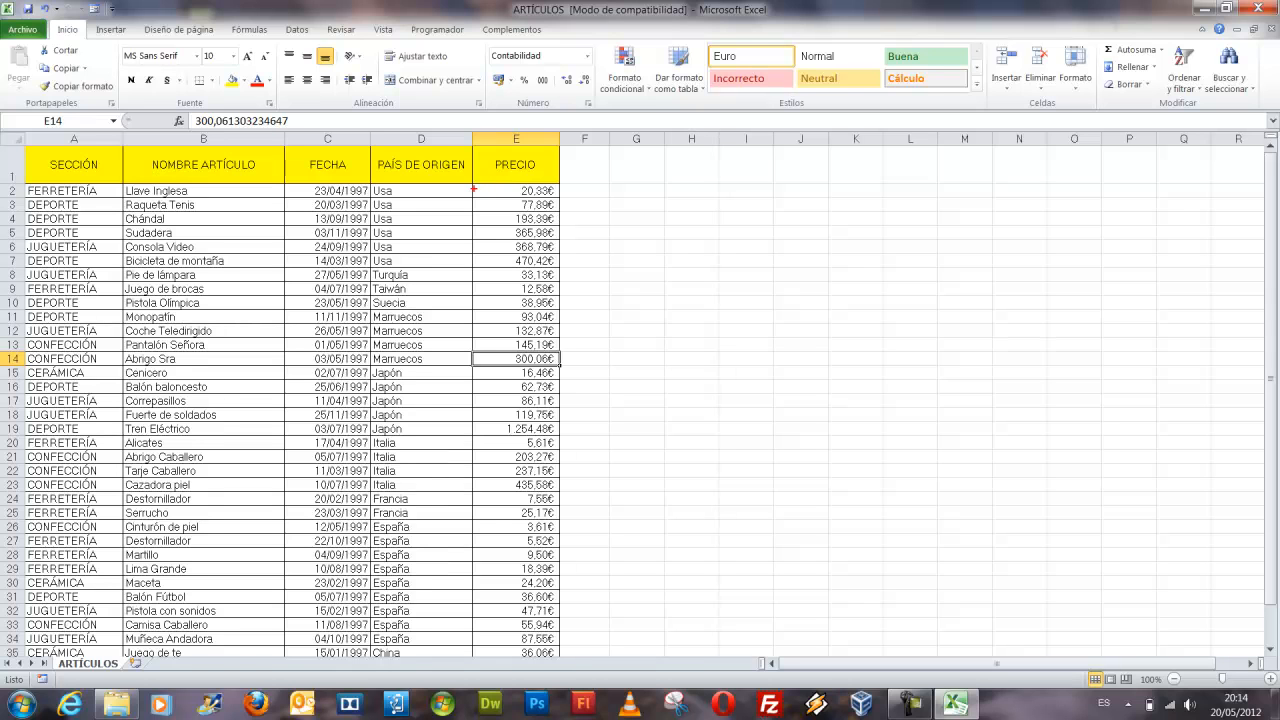
{"action": "mouse_move", "coordinate": [471, 176]}
{"action": "left_mouse_down"}
{"action": "mouse_move", "coordinate": [590, 356]}
{"action": "mouse_move", "coordinate": [590, 606]}
{"action": "mouse_move", "coordinate": [568, 648]}
{"action": "left_mouse_up"}
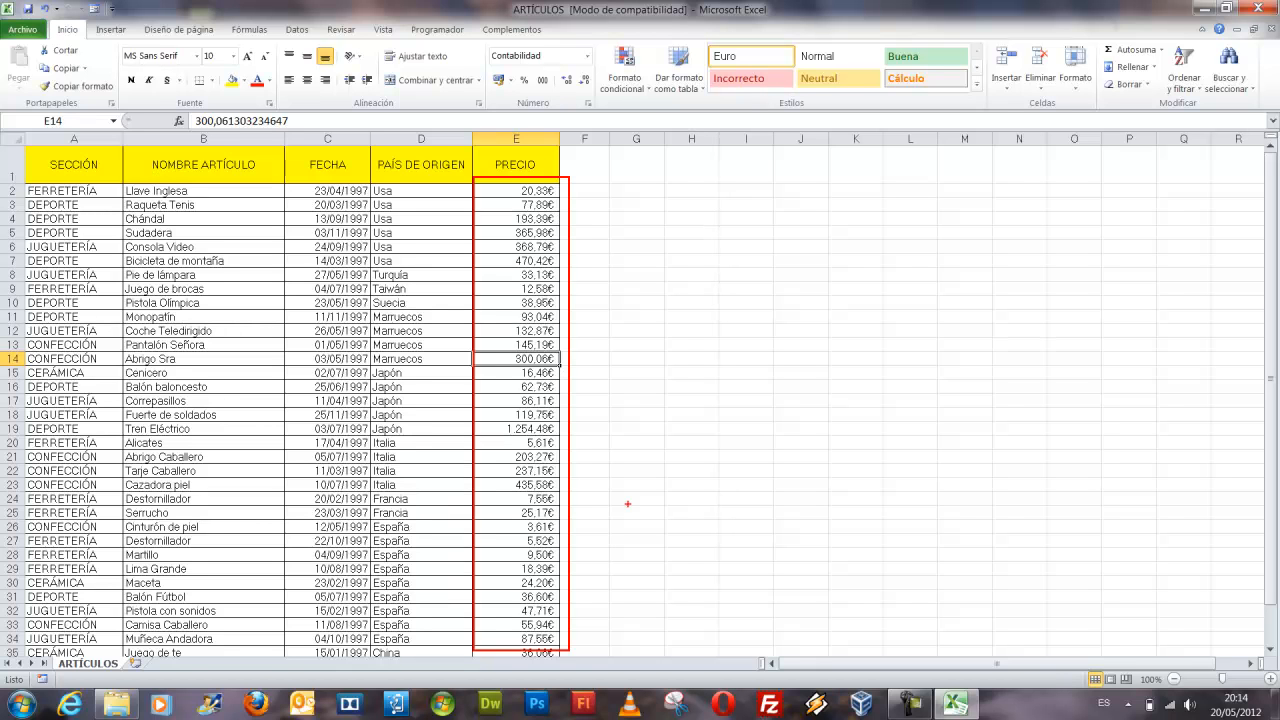
{"action": "key", "text": "Escape"}
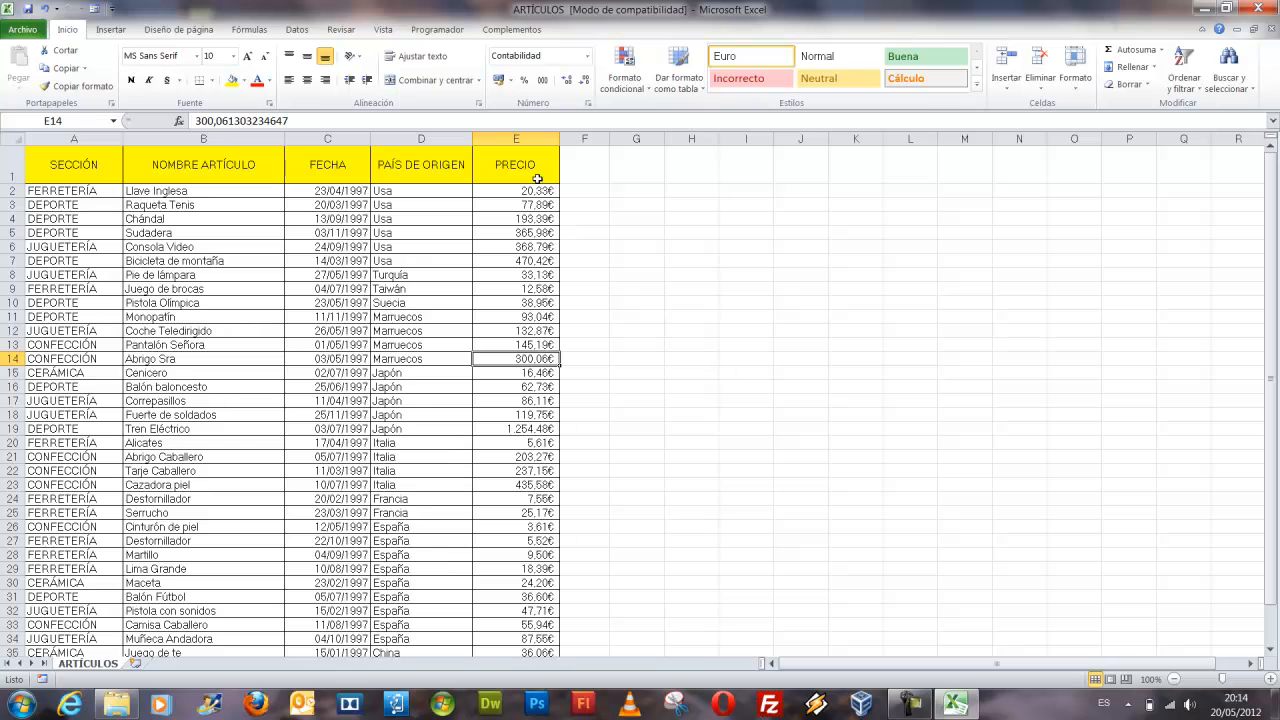
Start a custom sort of the article table and set its first level to SECCIÓN in A a Z order
{"action": "left_click", "coordinate": [504, 247]}
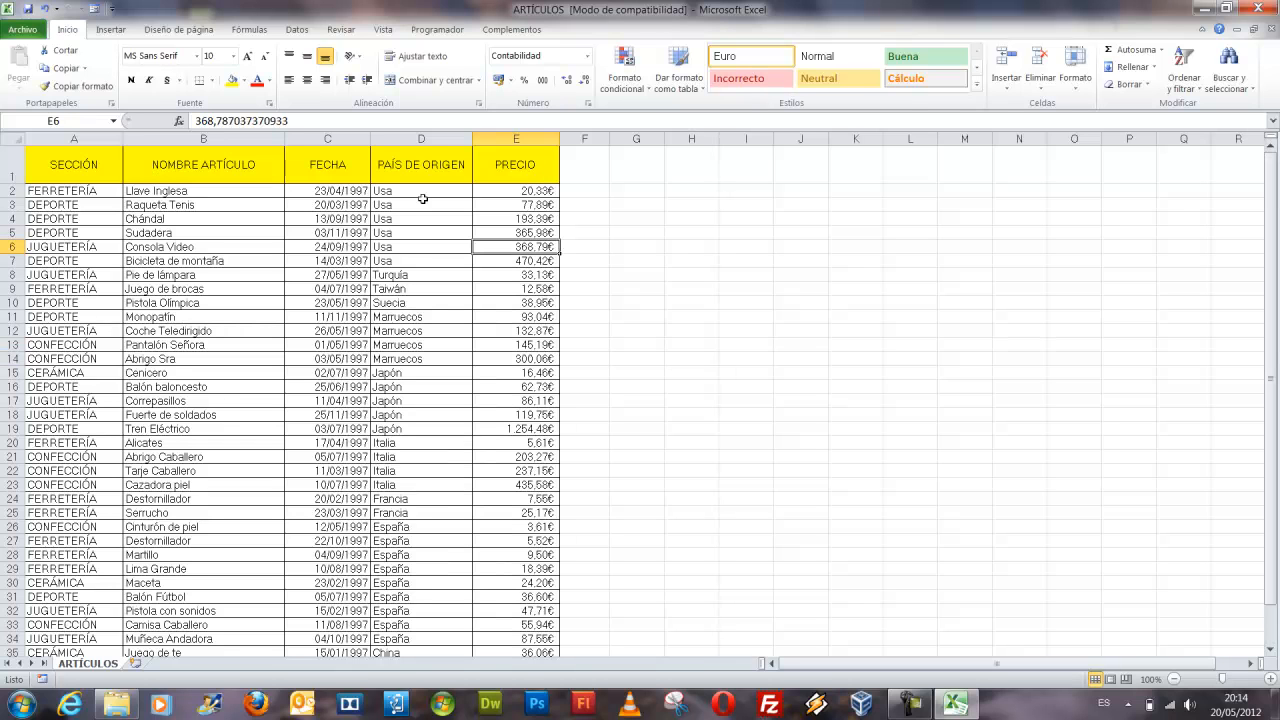
{"action": "left_click", "coordinate": [1185, 85]}
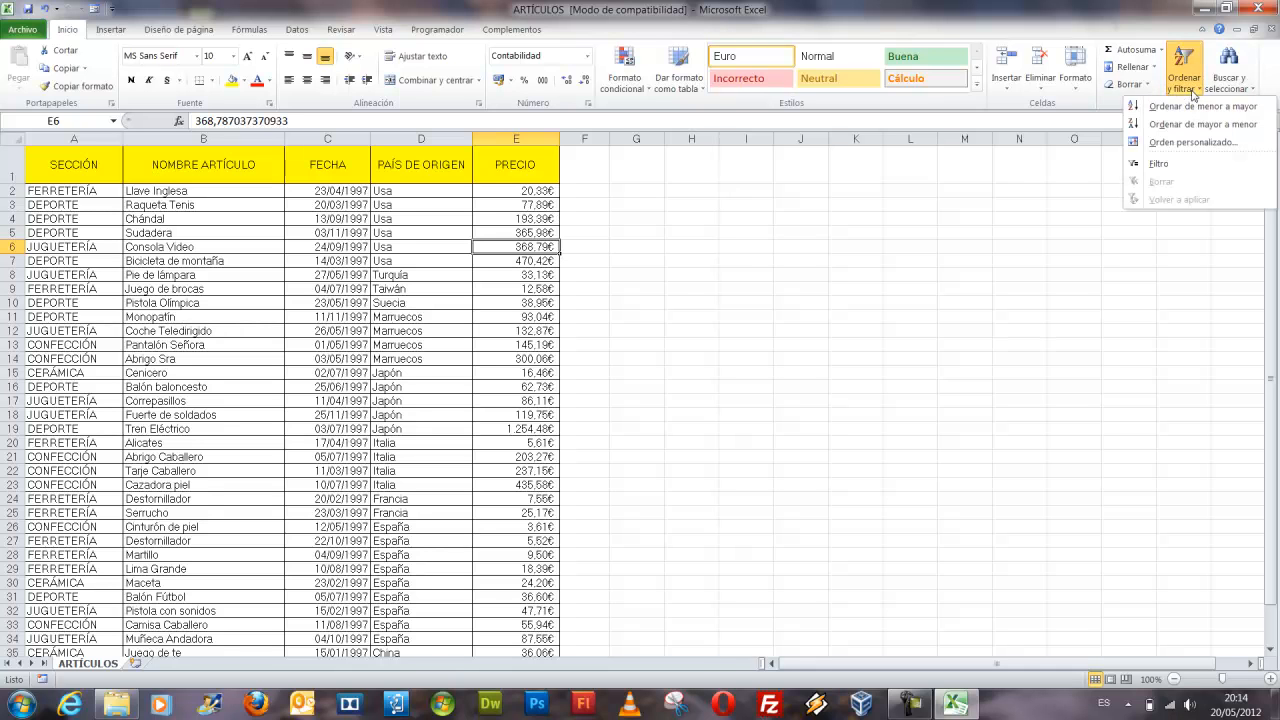
{"action": "left_click", "coordinate": [1190, 142]}
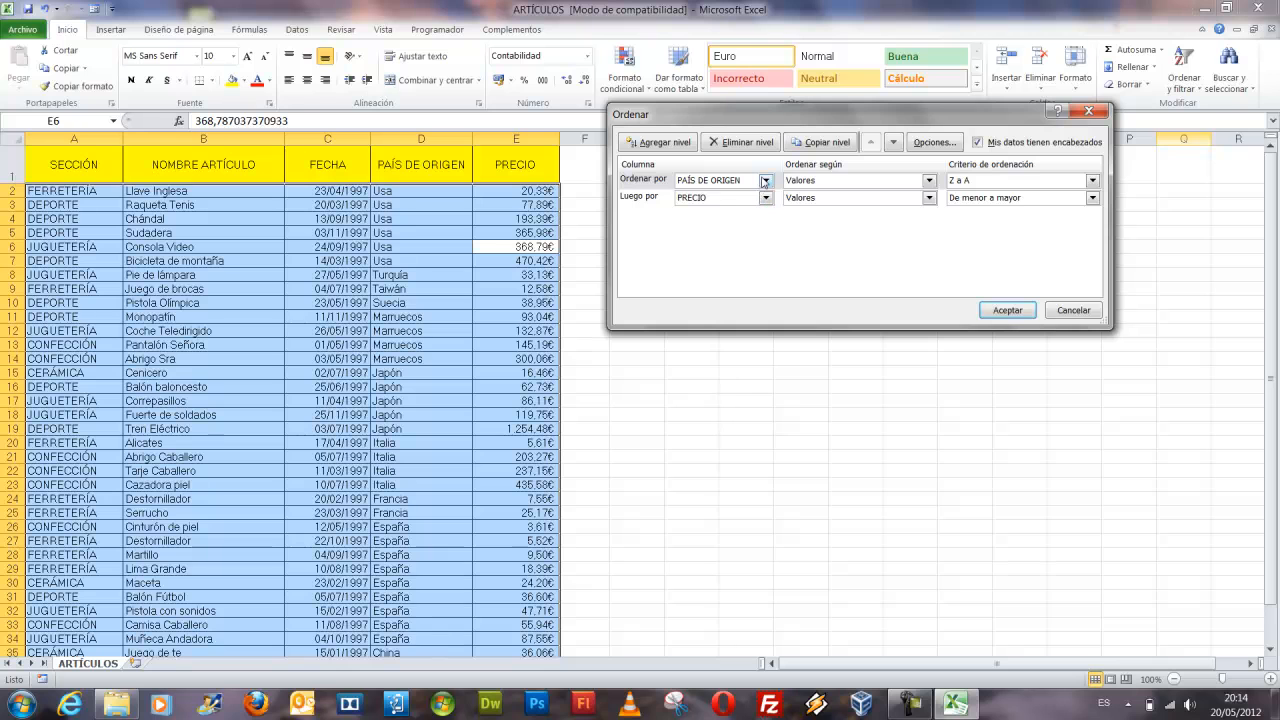
{"action": "left_click", "coordinate": [765, 180]}
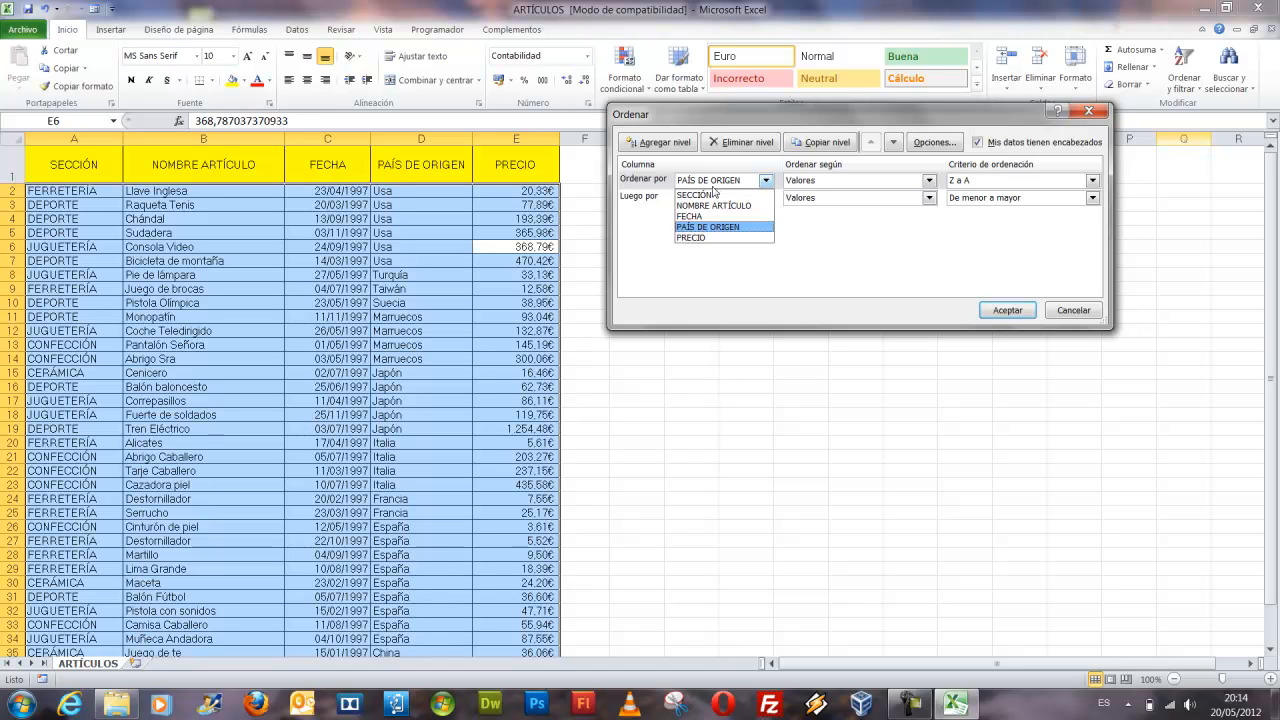
{"action": "left_click", "coordinate": [708, 195]}
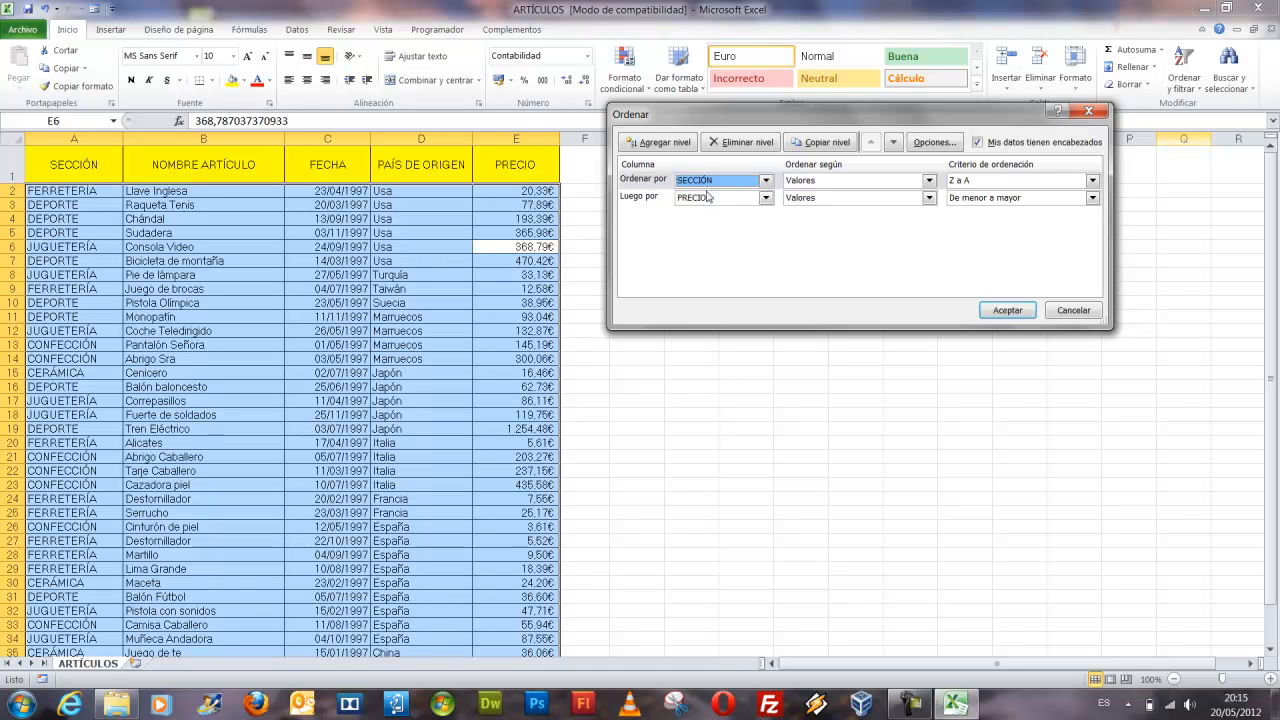
{"action": "left_click", "coordinate": [1016, 183]}
{"action": "left_click", "coordinate": [1015, 194]}
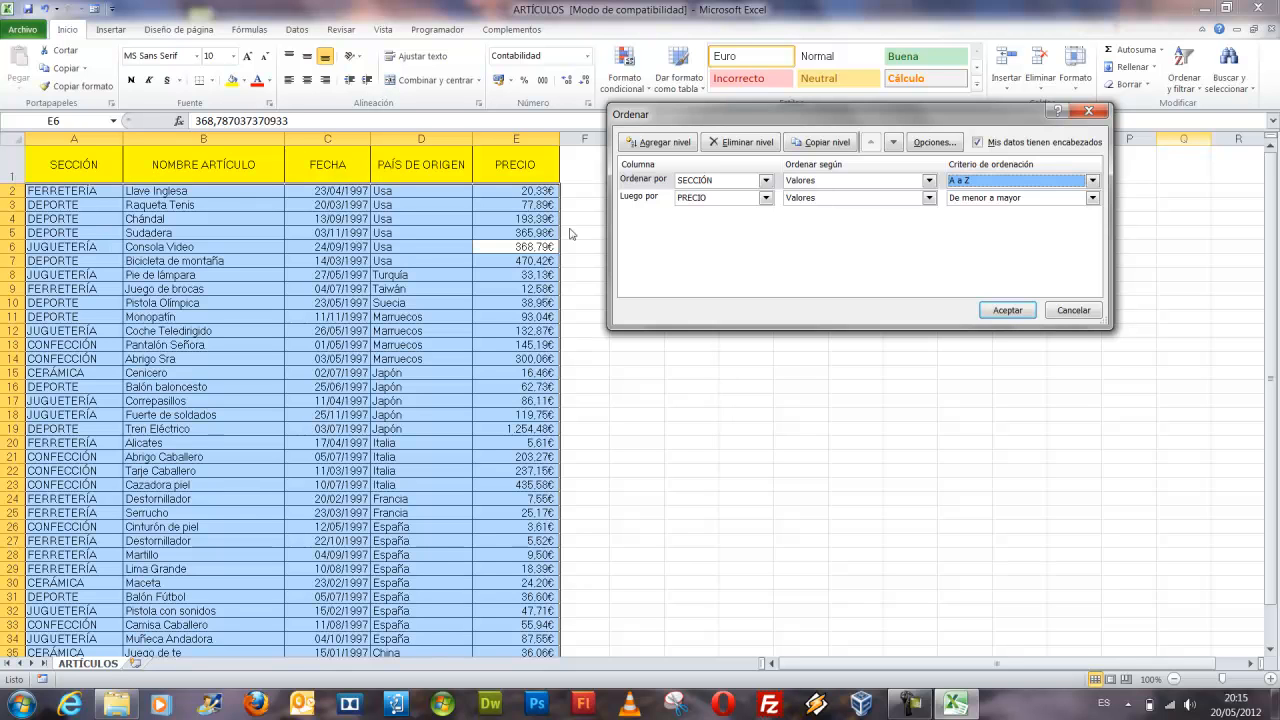
Change the second sort level to the PAÍS DE ORIGEN column, sorted on Valores in A a Z order
{"action": "left_click", "coordinate": [764, 199]}
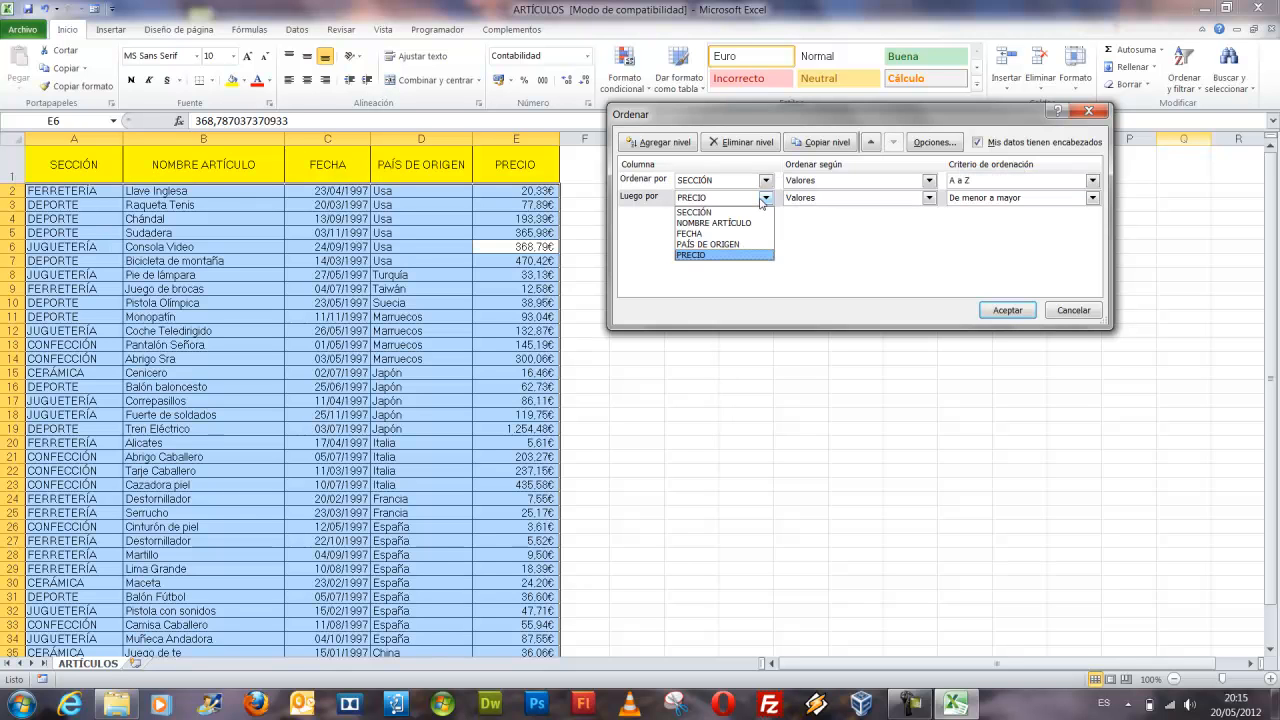
{"action": "left_click", "coordinate": [722, 244]}
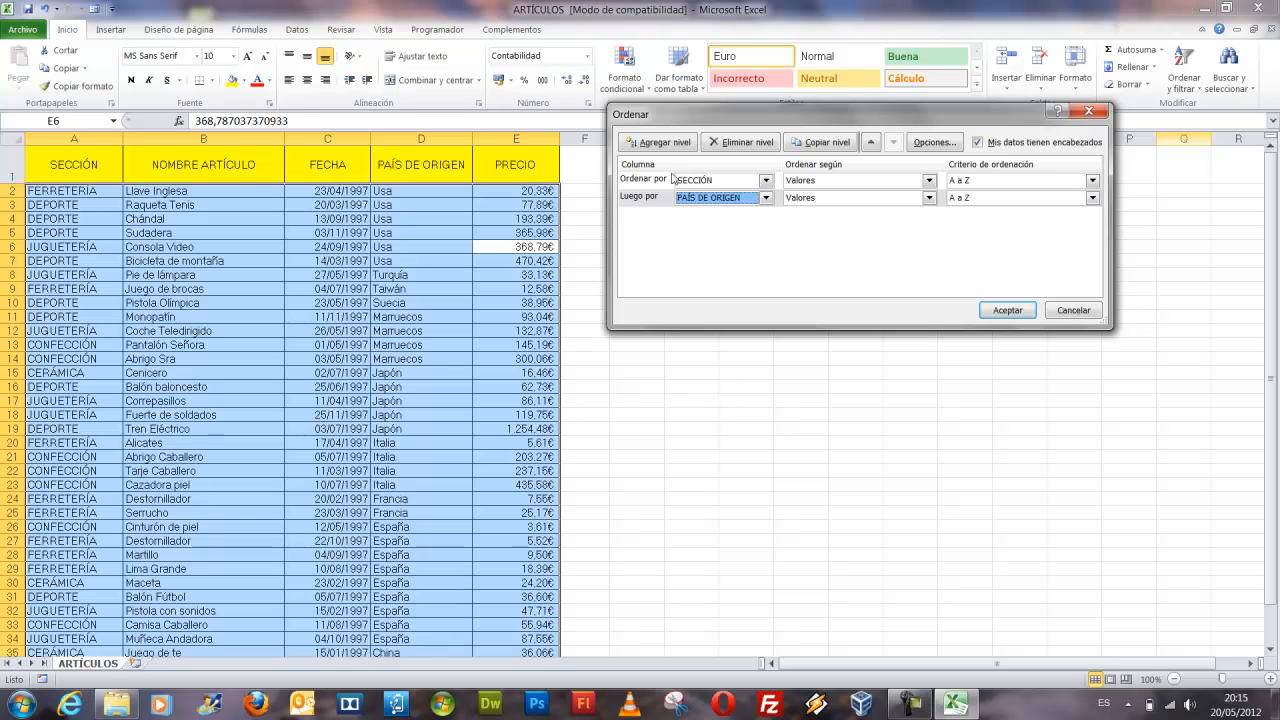
{"action": "left_click_drag", "start_coordinate": [666, 156], "coordinate": [666, 325]}
Add a third sort level on PRECIO in De mayor a menor order and apply the three-level sort
{"action": "left_click", "coordinate": [655, 142]}
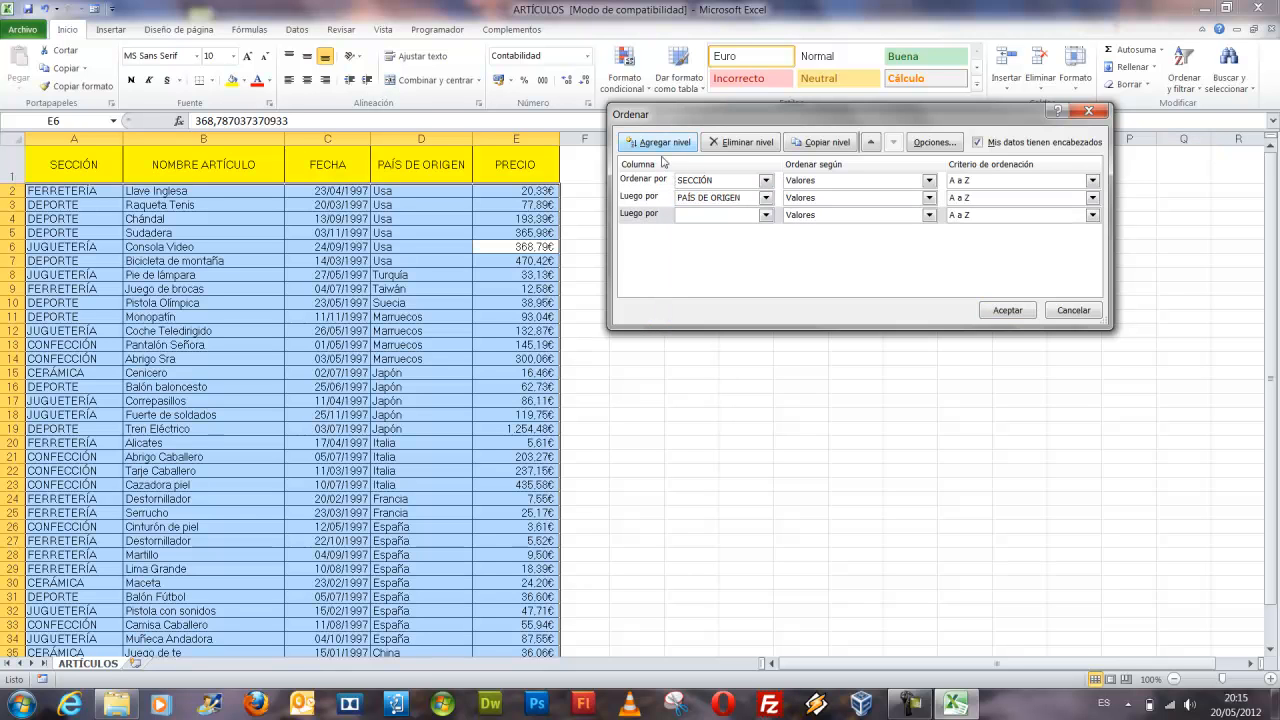
{"action": "mouse_move", "coordinate": [611, 161]}
{"action": "left_mouse_down"}
{"action": "mouse_move", "coordinate": [872, 244]}
{"action": "mouse_move", "coordinate": [1120, 250]}
{"action": "left_mouse_up"}
{"action": "left_click", "coordinate": [746, 216]}
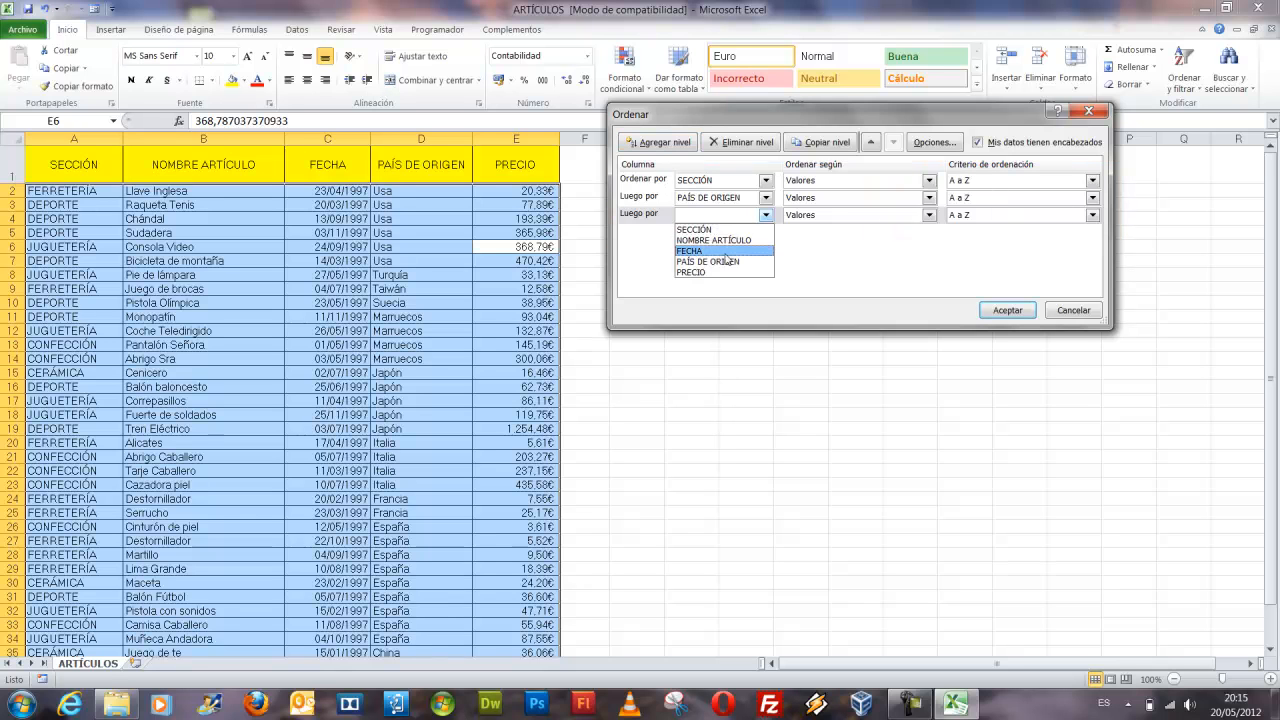
{"action": "left_click", "coordinate": [726, 273]}
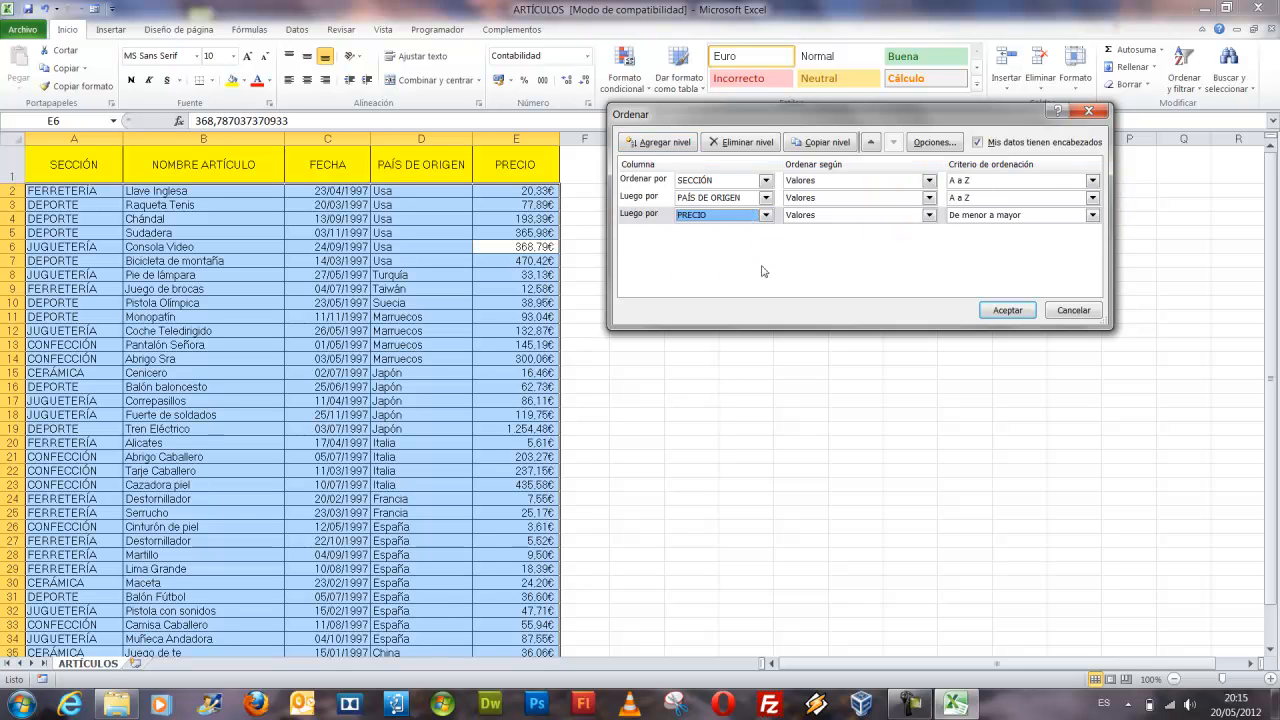
{"action": "left_click", "coordinate": [1012, 216]}
{"action": "left_click", "coordinate": [1012, 240]}
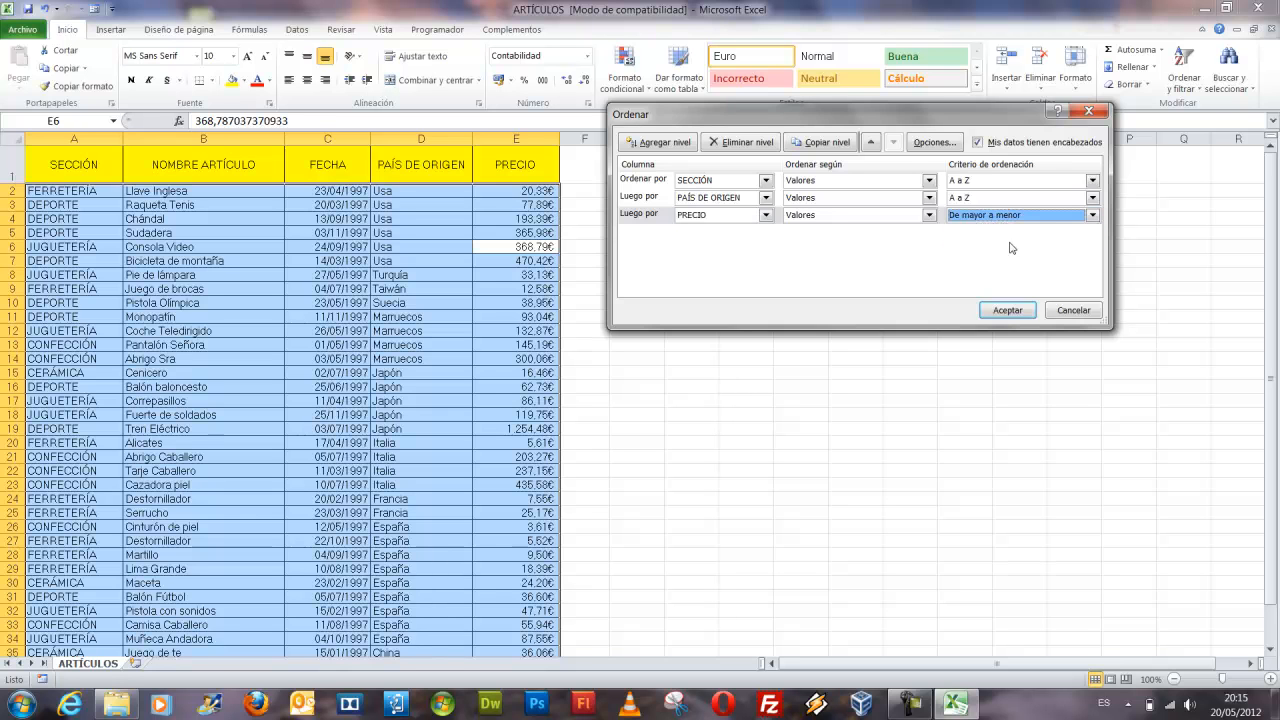
{"action": "left_click", "coordinate": [1008, 310]}
{"action": "left_click", "coordinate": [484, 343]}
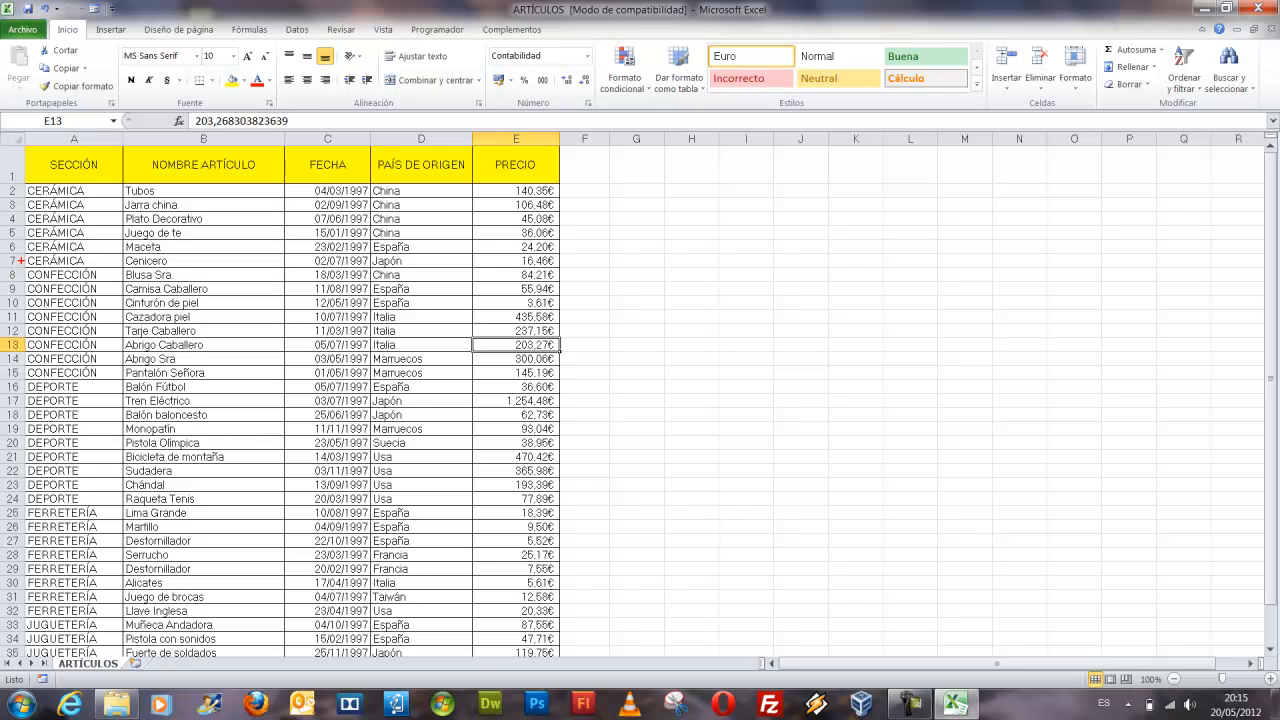
Examine the DEPORTE rows for the order of their countries and of the prices within Japón and Usa
{"action": "left_click_drag", "start_coordinate": [26, 378], "coordinate": [568, 507]}
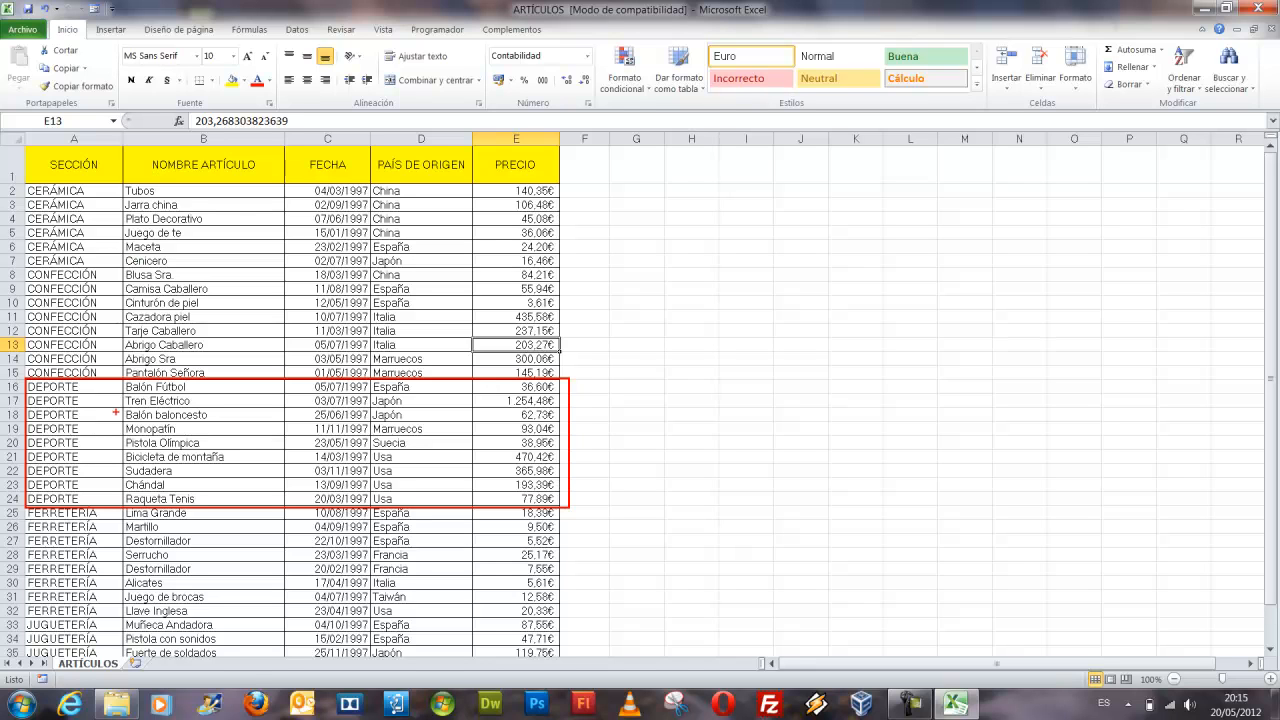
{"action": "left_click_drag", "start_coordinate": [103, 390], "coordinate": [141, 274]}
{"action": "mouse_move", "coordinate": [372, 393]}
{"action": "left_mouse_down"}
{"action": "mouse_move", "coordinate": [498, 422]}
{"action": "mouse_move", "coordinate": [572, 422]}
{"action": "left_mouse_up"}
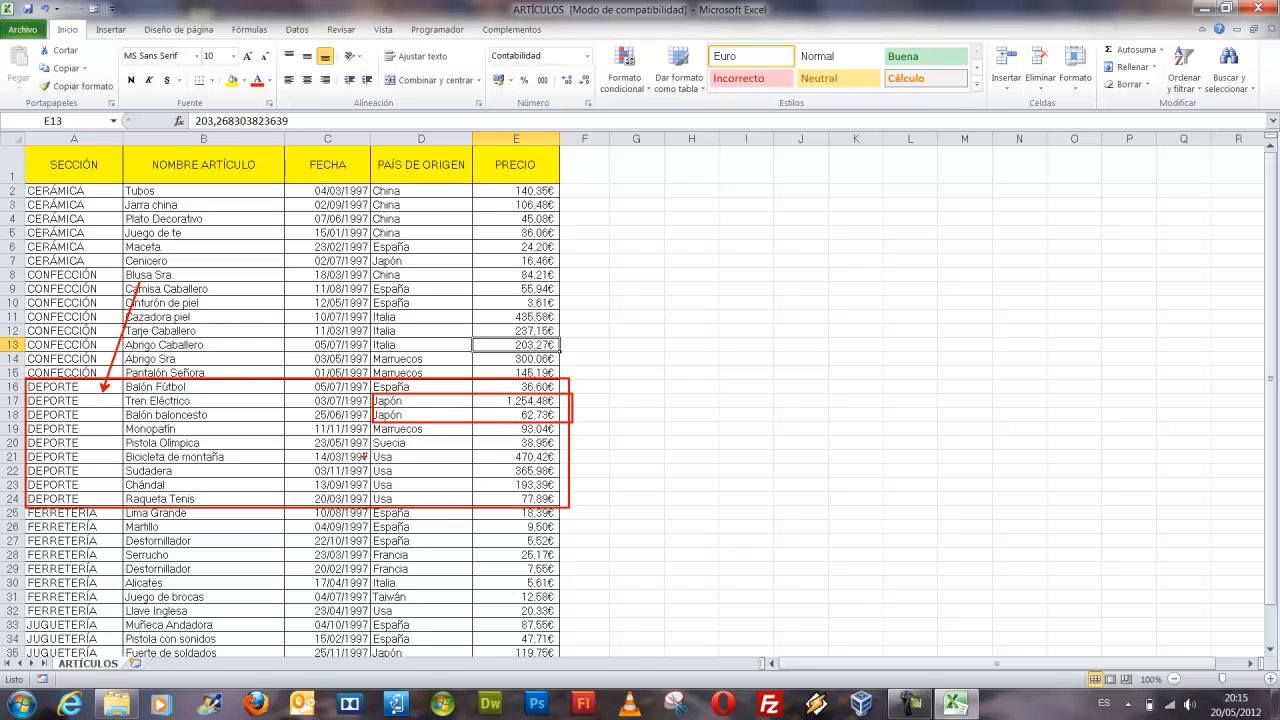
{"action": "left_click_drag", "start_coordinate": [367, 450], "coordinate": [585, 506]}
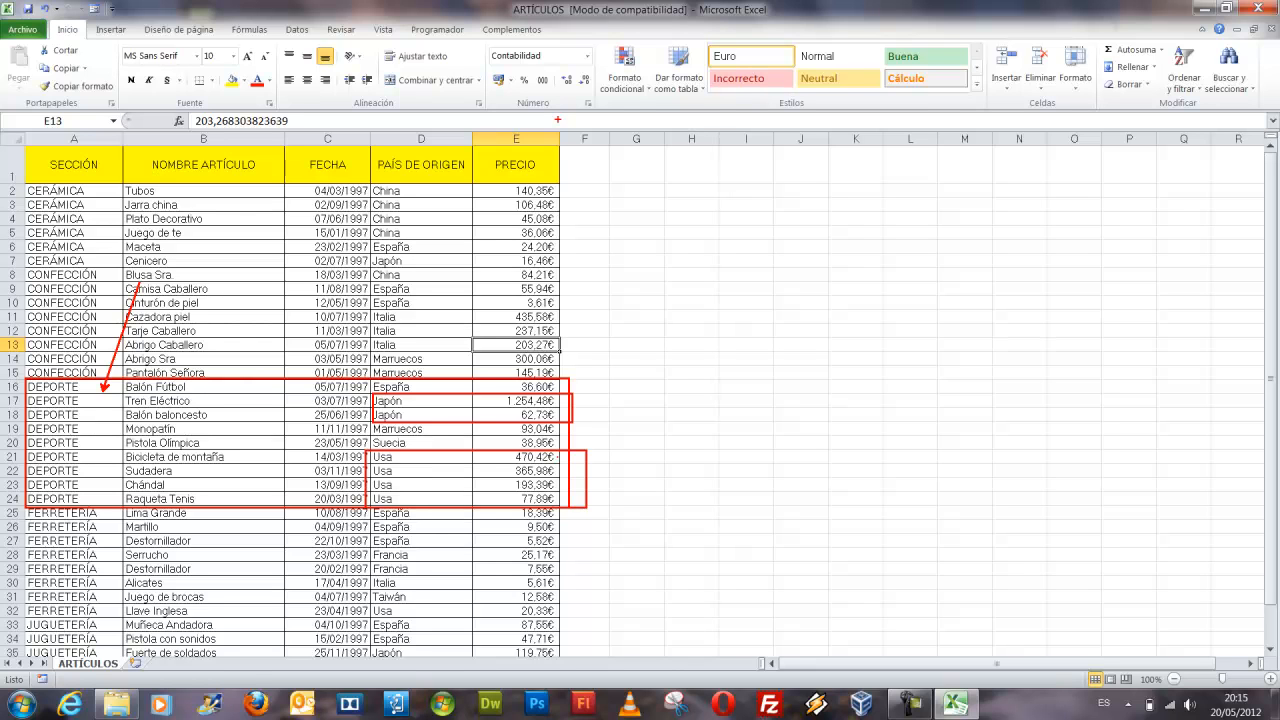
{"action": "key", "text": "Escape"}
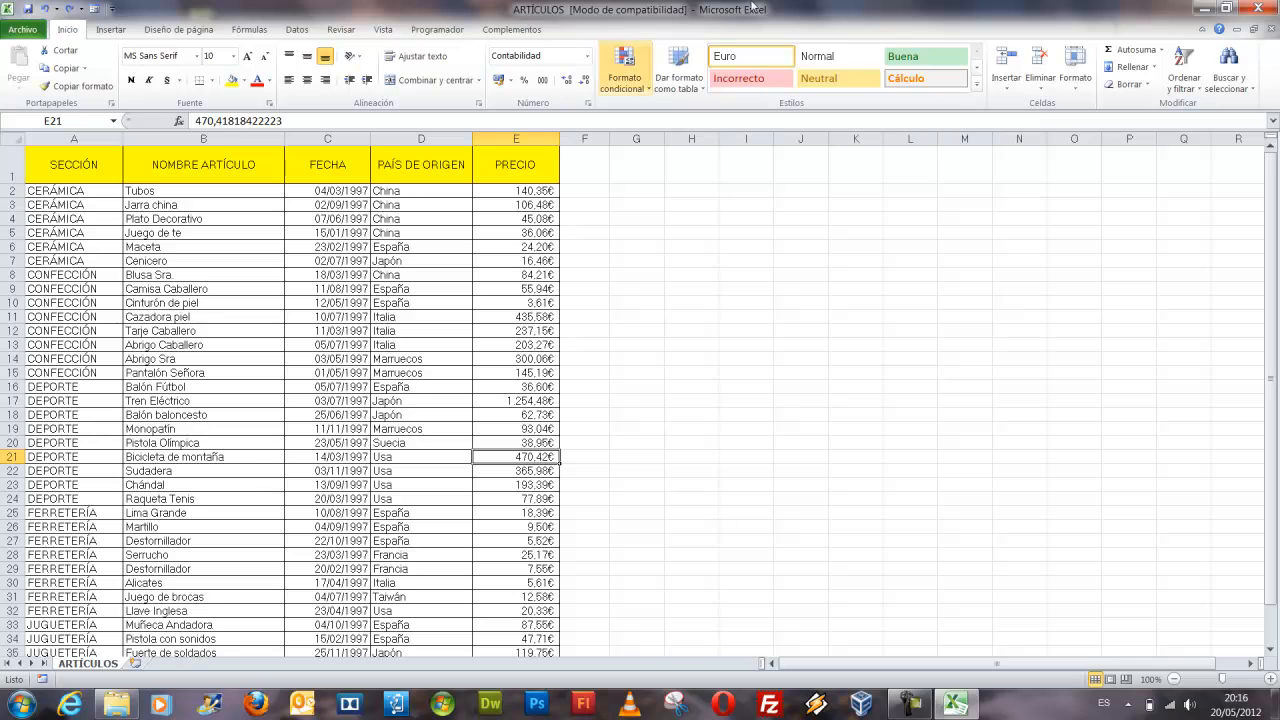
Review the levels of the table's custom sort and leave the settings without applying anything
{"action": "left_click", "coordinate": [1186, 96]}
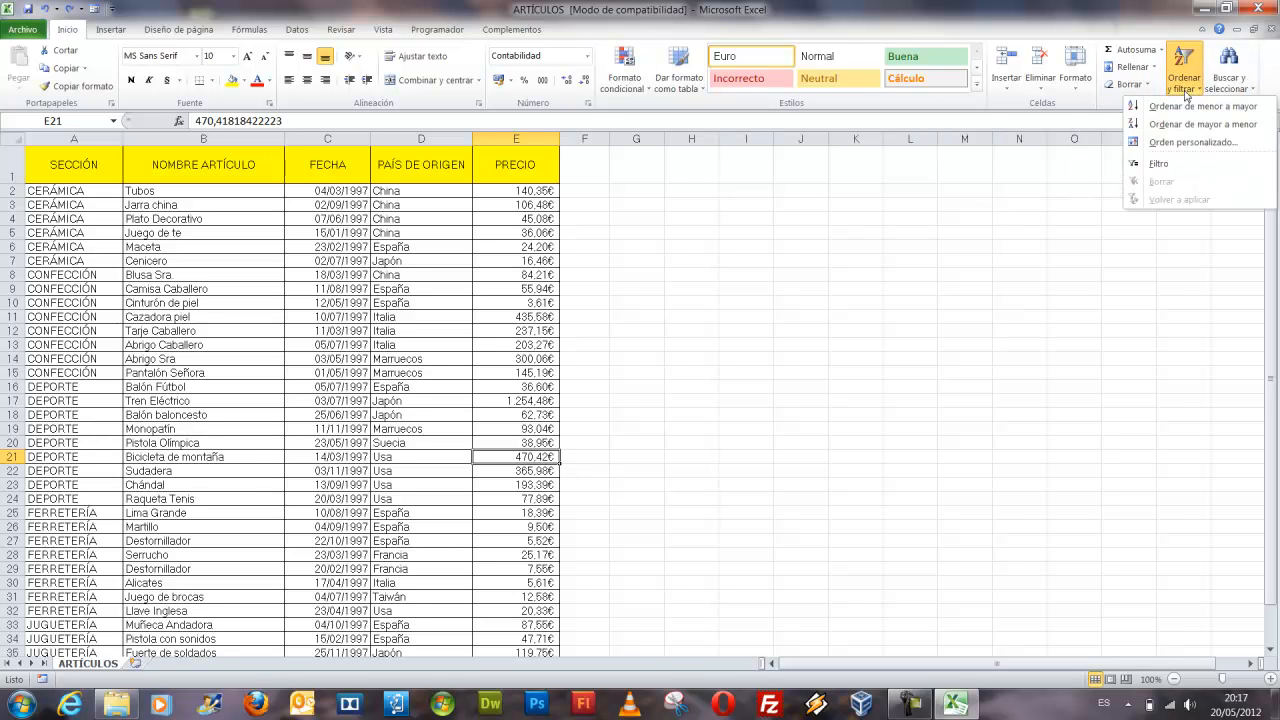
{"action": "left_click", "coordinate": [706, 378]}
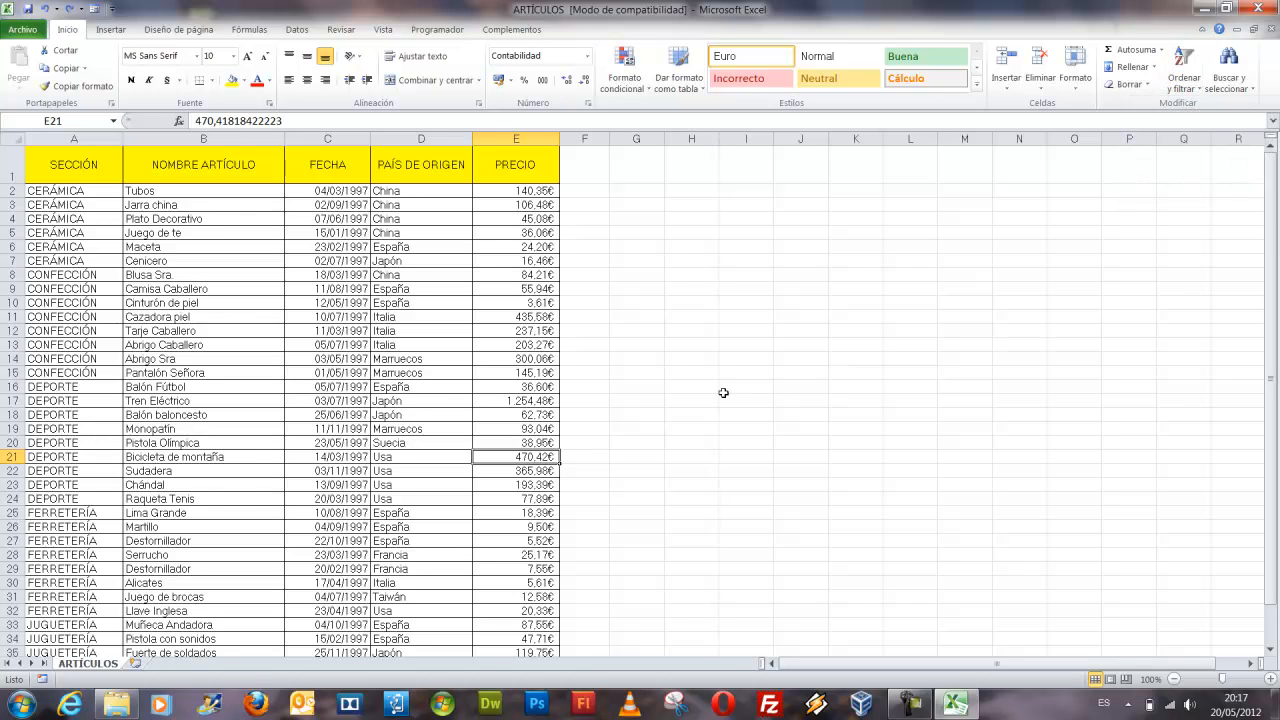
{"action": "left_click", "coordinate": [1185, 85]}
{"action": "left_click", "coordinate": [1175, 142]}
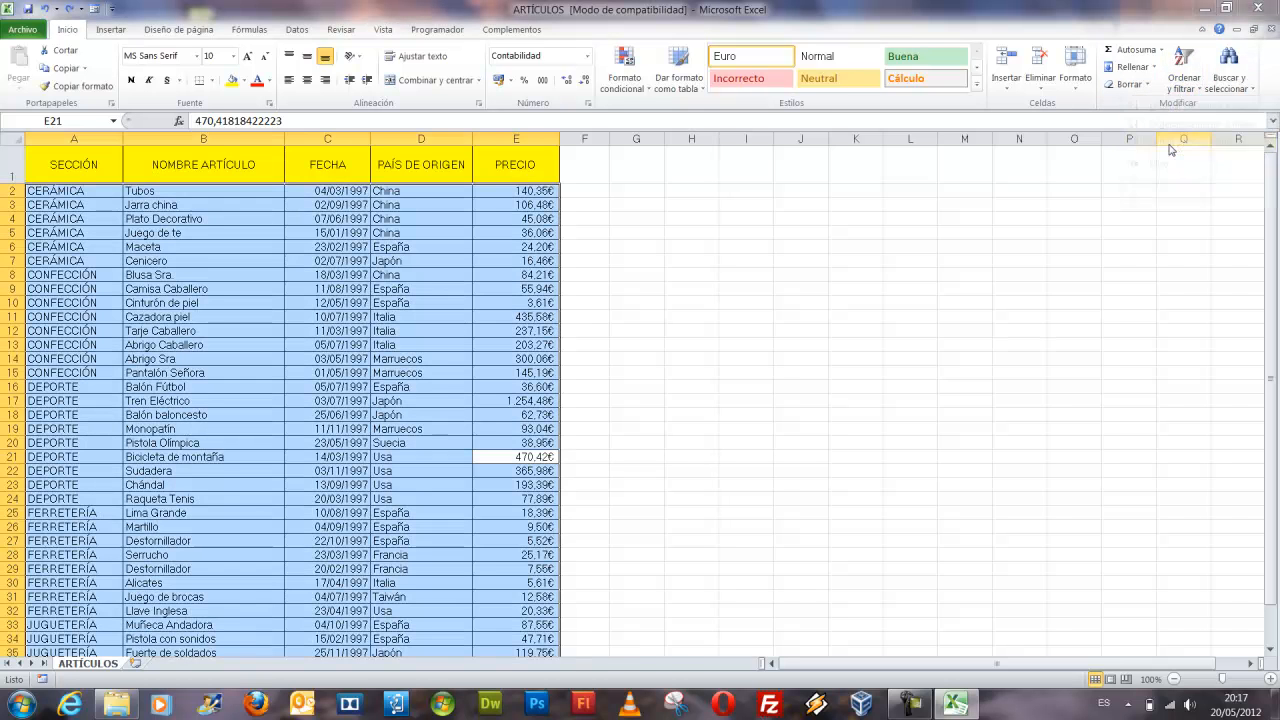
{"action": "left_click_drag", "start_coordinate": [845, 122], "coordinate": [762, 182]}
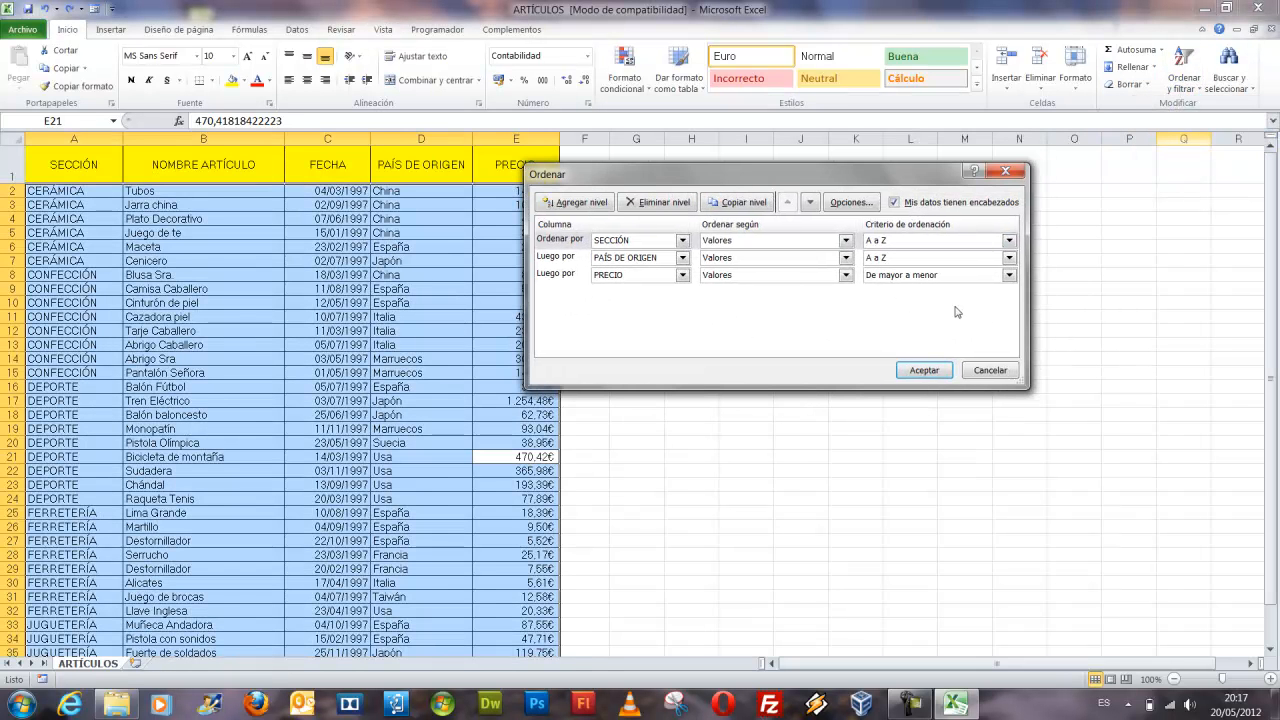
{"action": "left_click", "coordinate": [995, 372]}
{"action": "left_click_drag", "start_coordinate": [375, 302], "coordinate": [375, 289]}
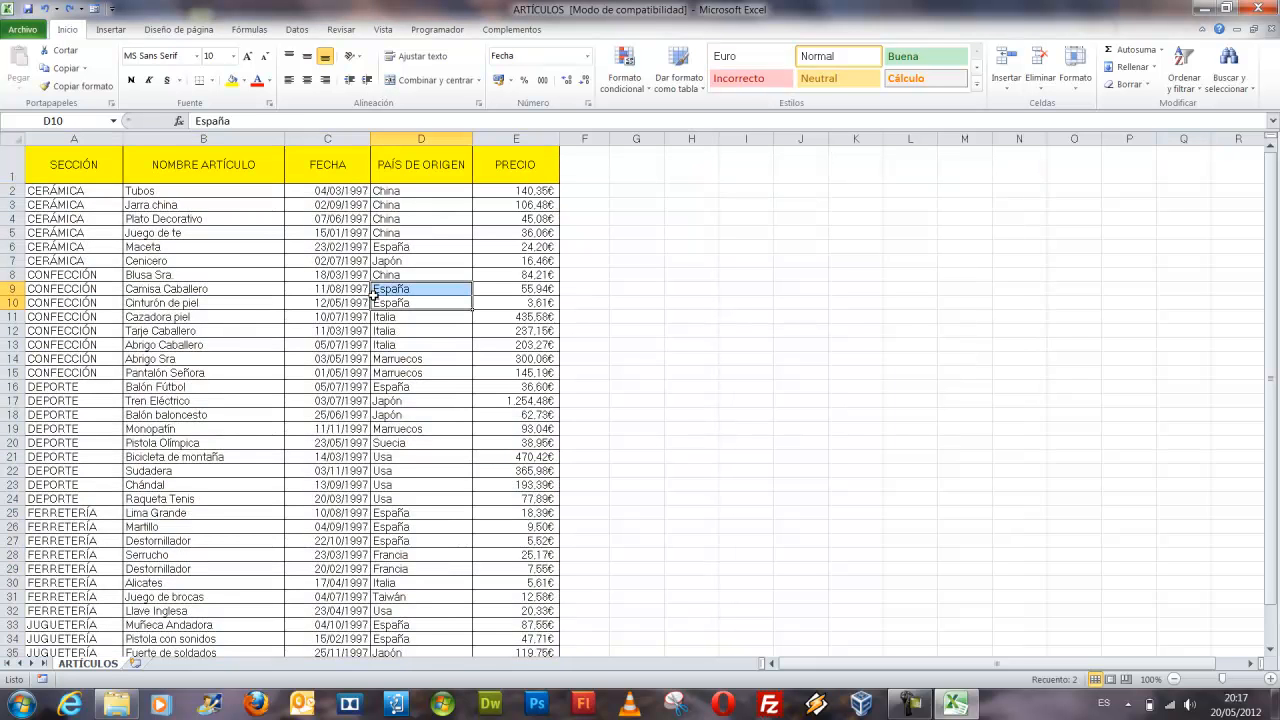
Sort the table by the NOMBRE ARTÍCULO column, first from A to Z and again from Z to A
{"action": "left_click", "coordinate": [231, 247]}
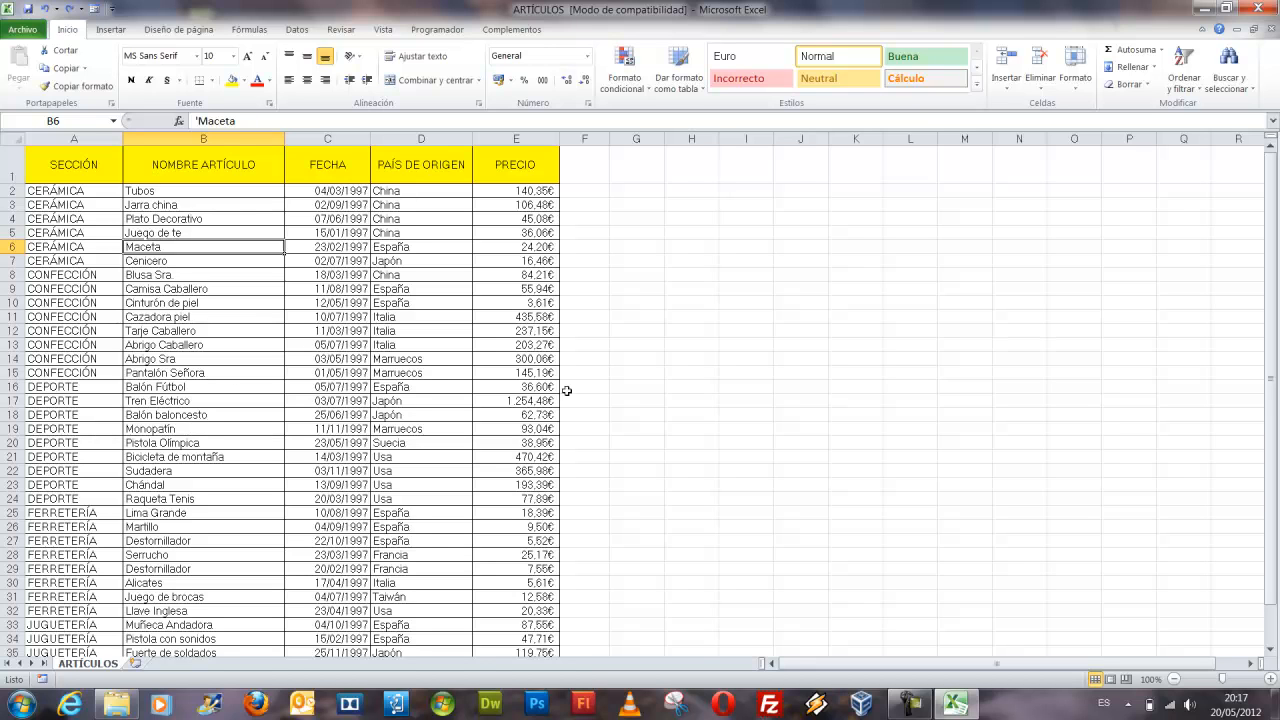
{"action": "left_click", "coordinate": [1181, 88]}
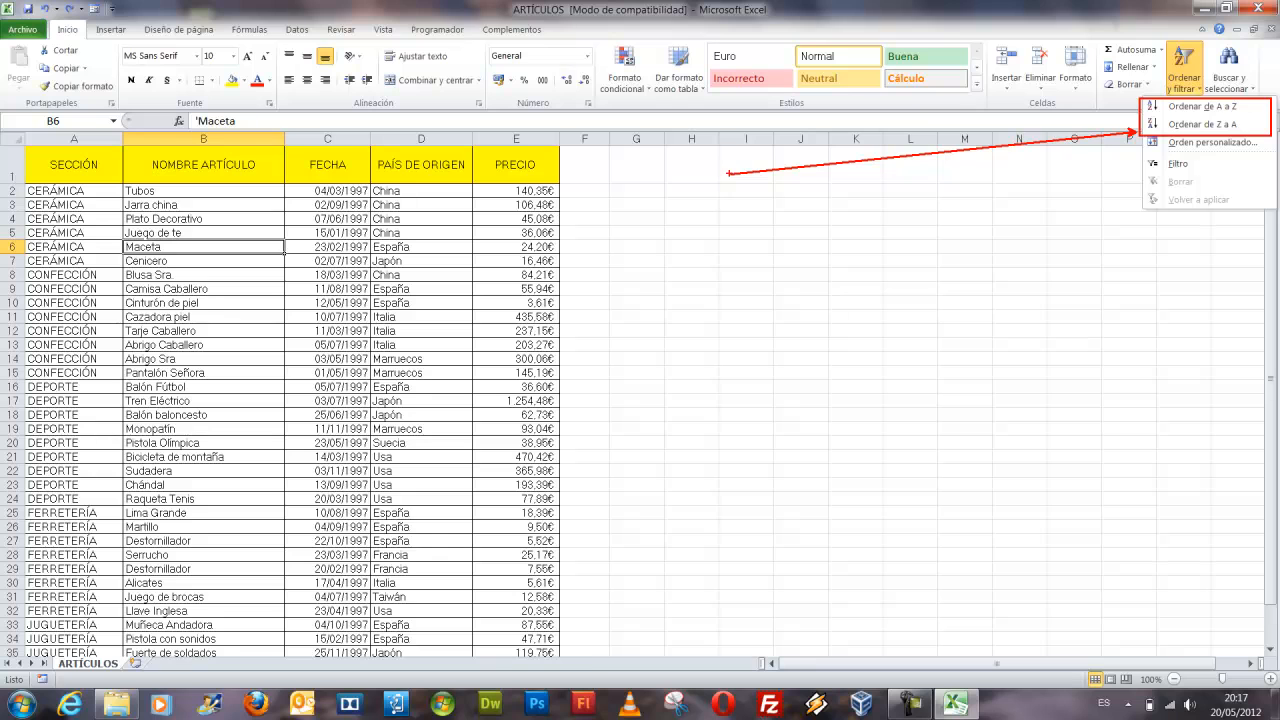
{"action": "left_click", "coordinate": [1178, 88]}
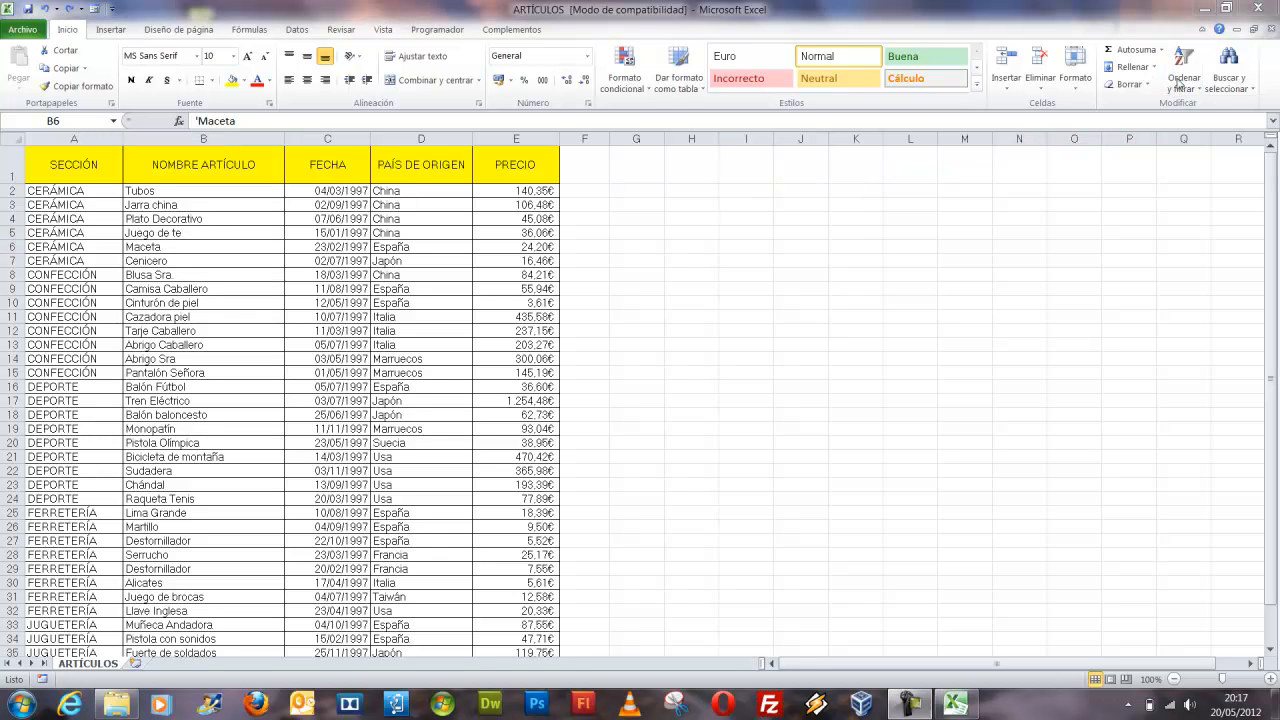
{"action": "left_click", "coordinate": [1182, 82]}
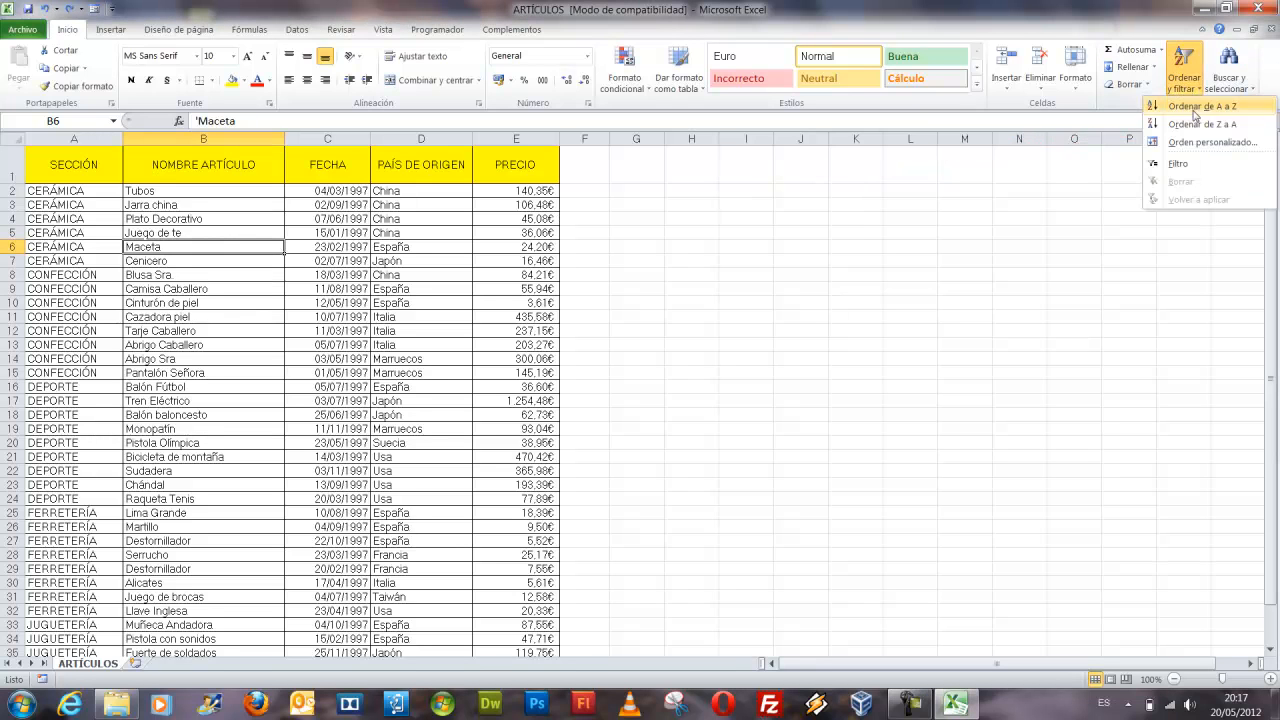
{"action": "left_click", "coordinate": [1200, 106]}
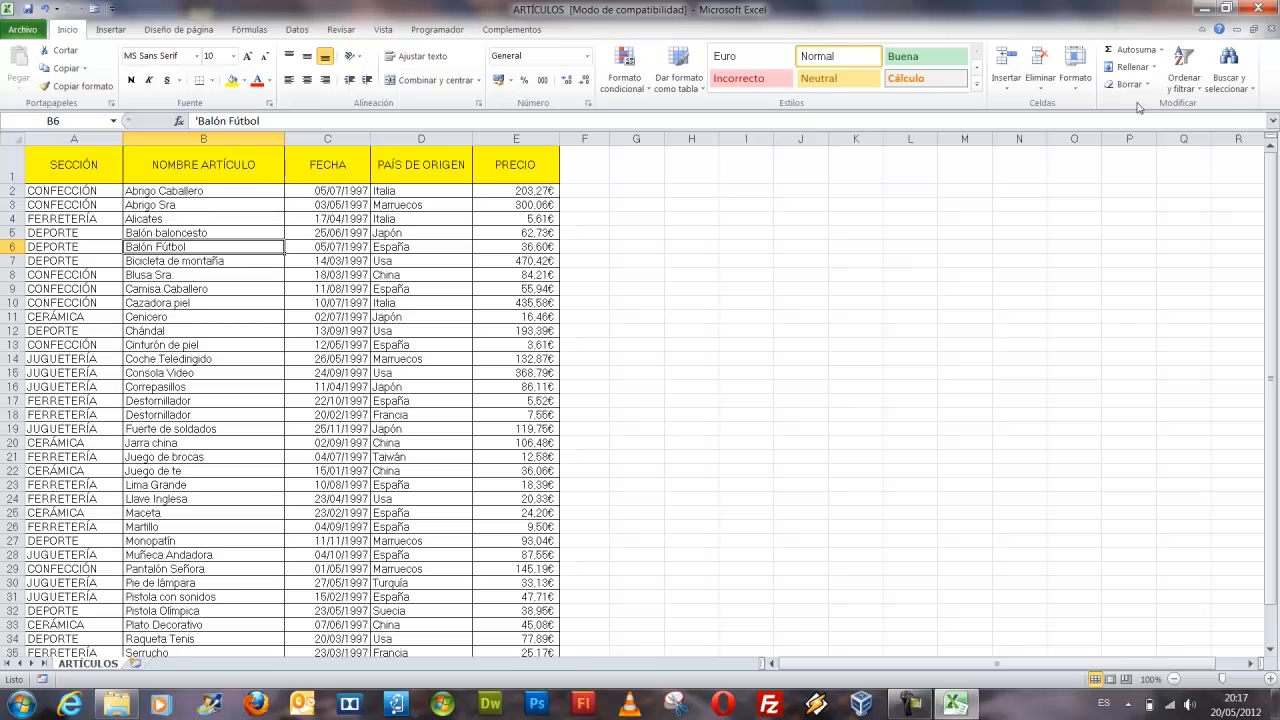
{"action": "left_click", "coordinate": [1182, 85]}
{"action": "left_click", "coordinate": [1172, 126]}
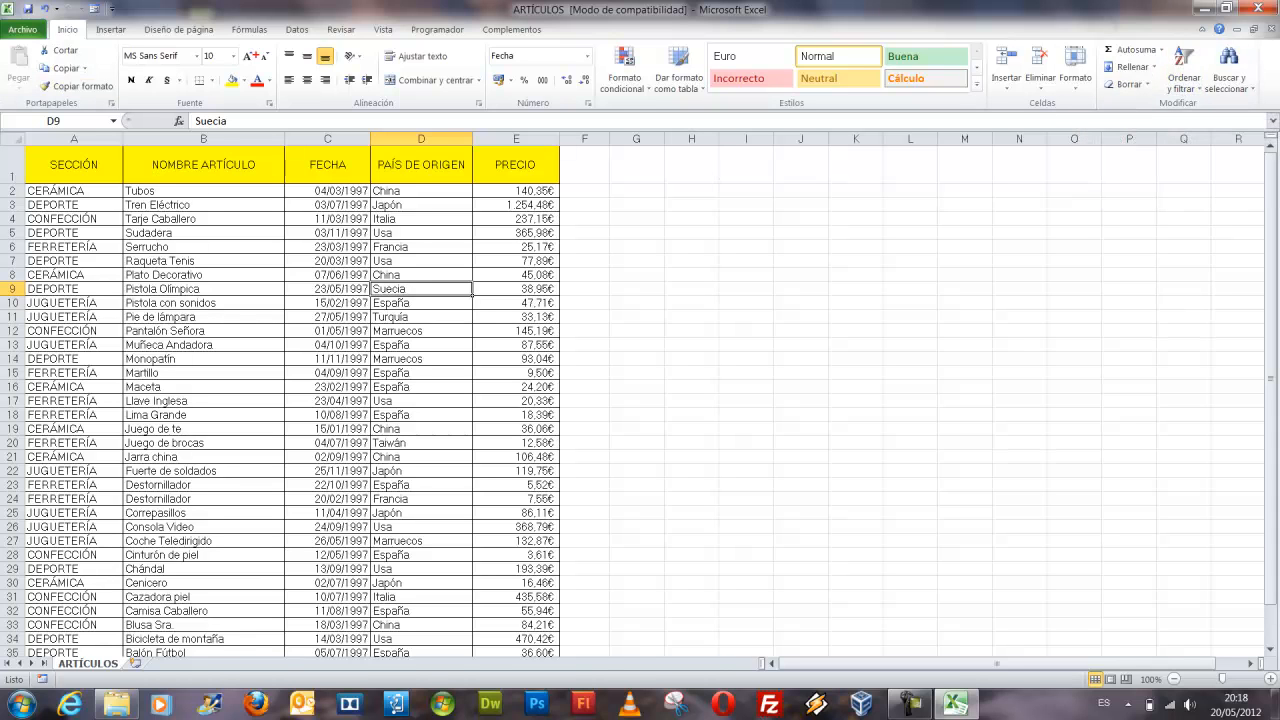
Bring up the data commands and examine the sorting options in the Ordenar y filtrar group
{"action": "left_click_drag", "start_coordinate": [274, 19], "coordinate": [330, 44]}
{"action": "left_click_drag", "start_coordinate": [300, 48], "coordinate": [363, 285]}
{"action": "key", "text": "Escape"}
{"action": "left_click", "coordinate": [300, 31]}
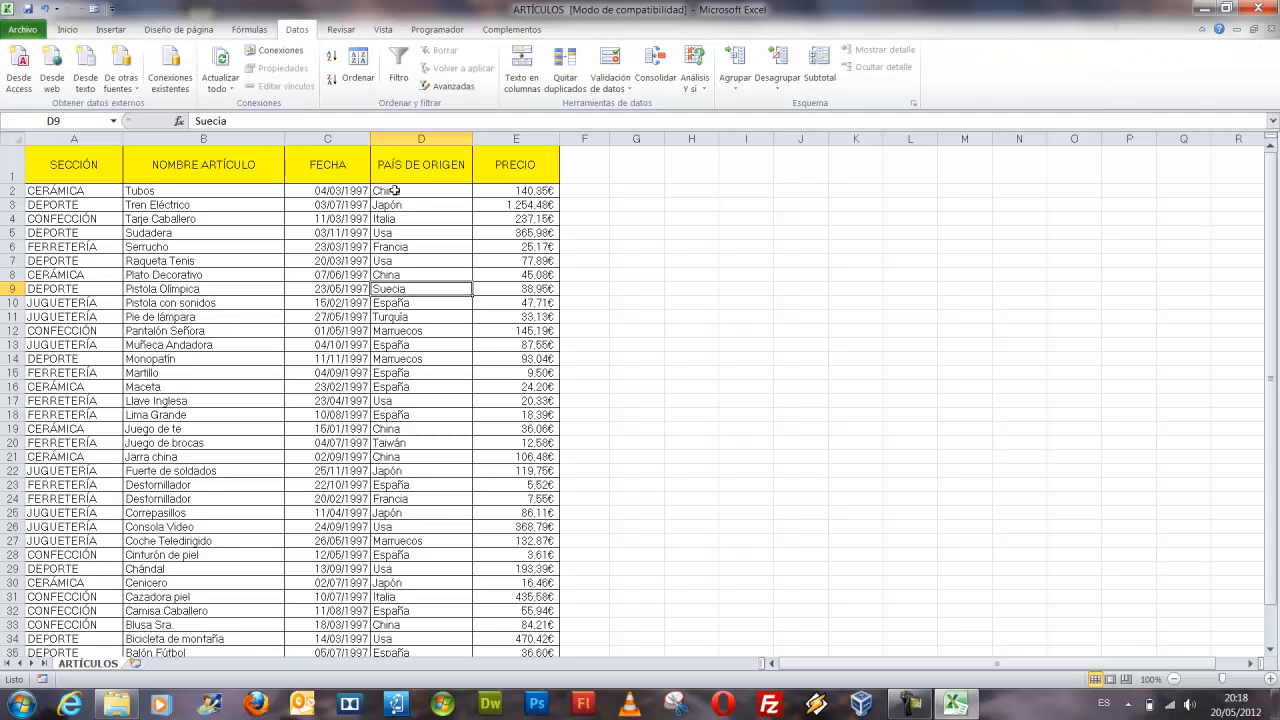
{"action": "left_click_drag", "start_coordinate": [304, 22], "coordinate": [502, 113]}
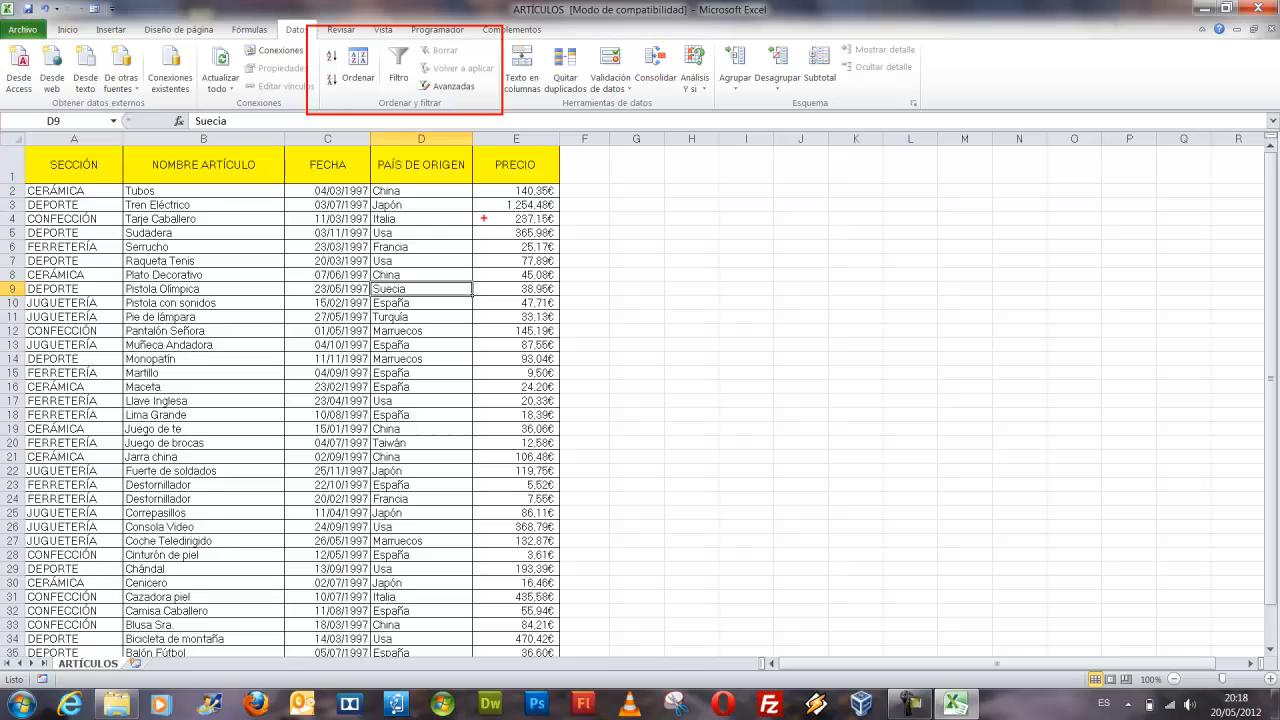
{"action": "mouse_move", "coordinate": [320, 44]}
{"action": "left_mouse_down"}
{"action": "mouse_move", "coordinate": [360, 92]}
{"action": "mouse_move", "coordinate": [380, 94]}
{"action": "mouse_move", "coordinate": [430, 328]}
{"action": "left_mouse_up"}
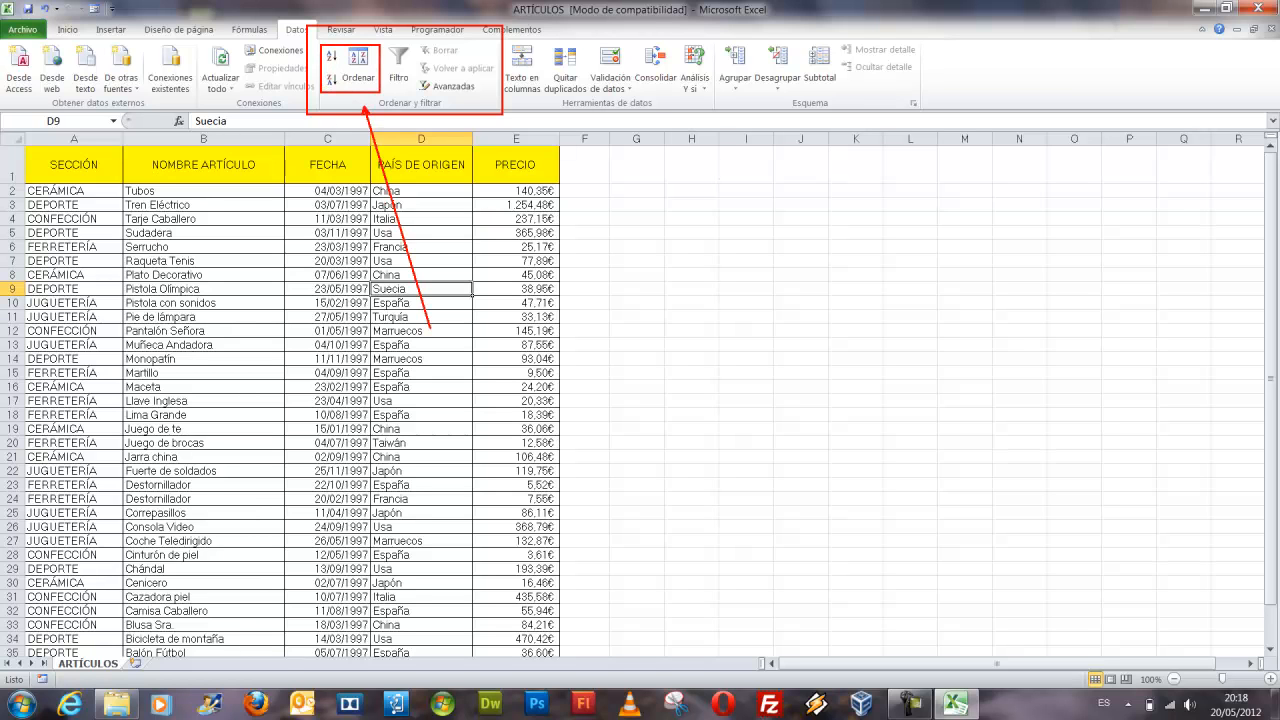
{"action": "key", "text": "Escape"}
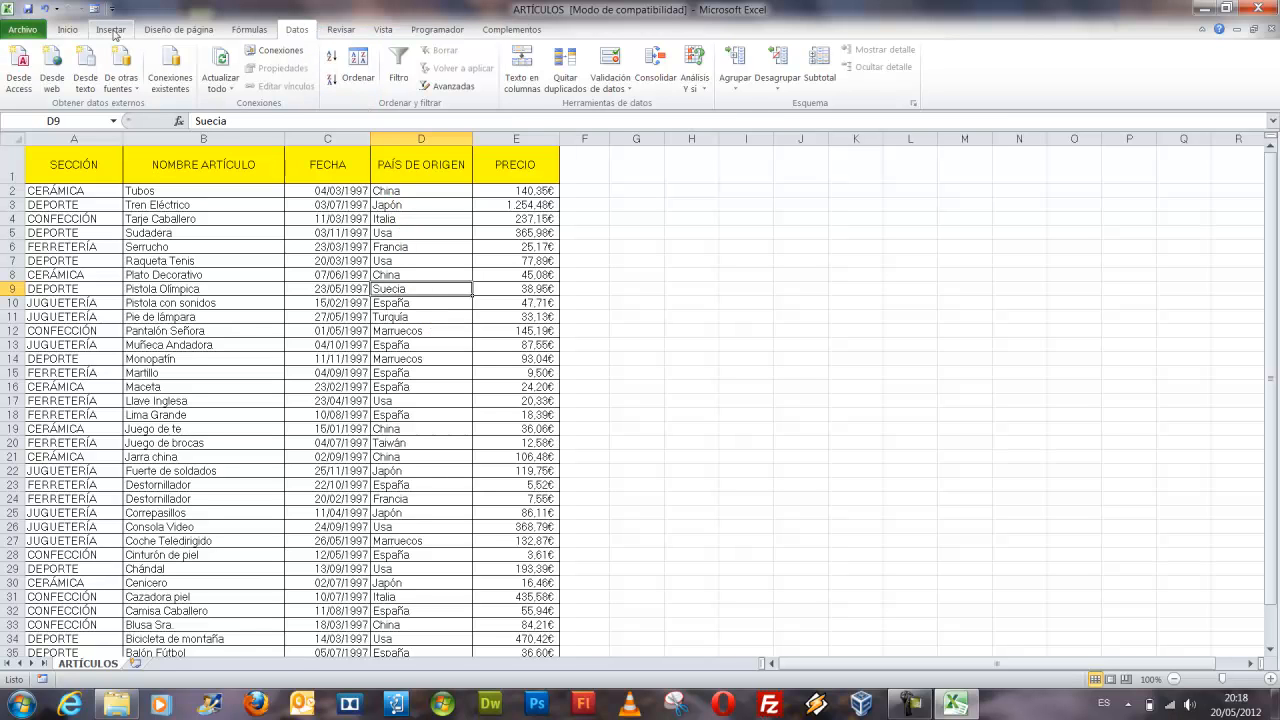
Check the table's current sort criteria through the Ordenar command and cancel without changing them
{"action": "left_click", "coordinate": [342, 236]}
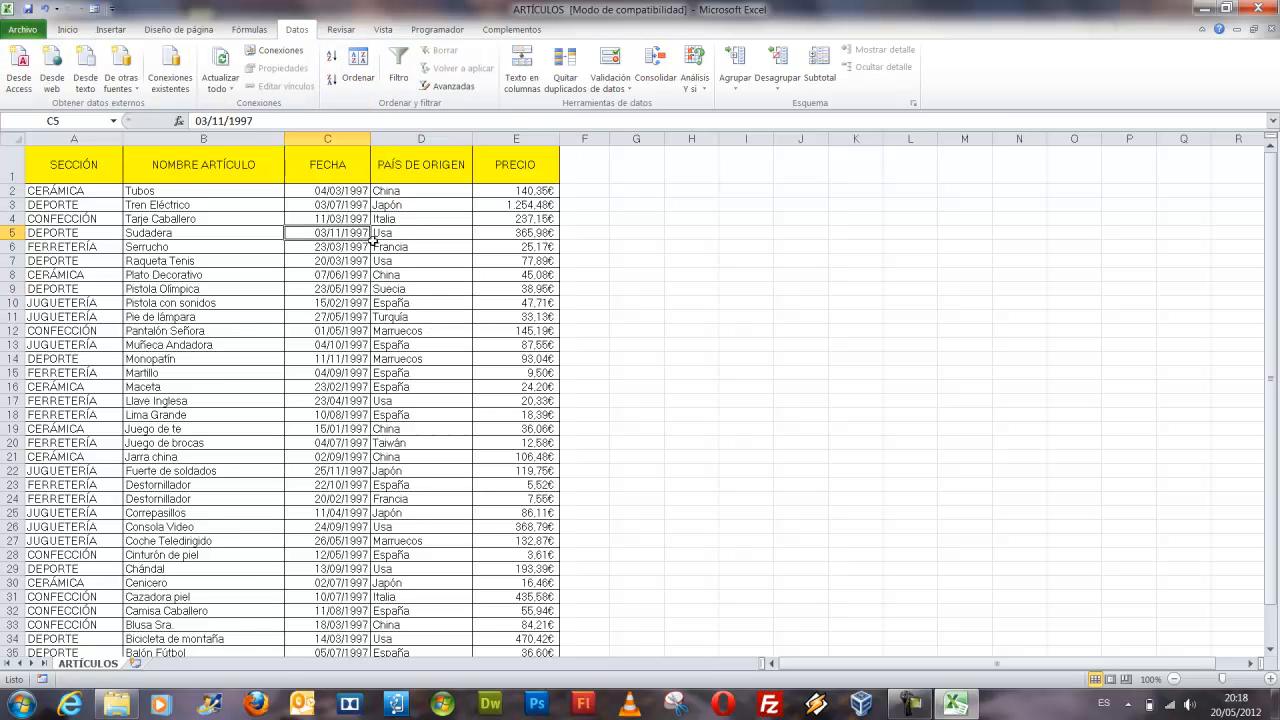
{"action": "left_click", "coordinate": [370, 84]}
{"action": "left_click_drag", "start_coordinate": [744, 179], "coordinate": [650, 143]}
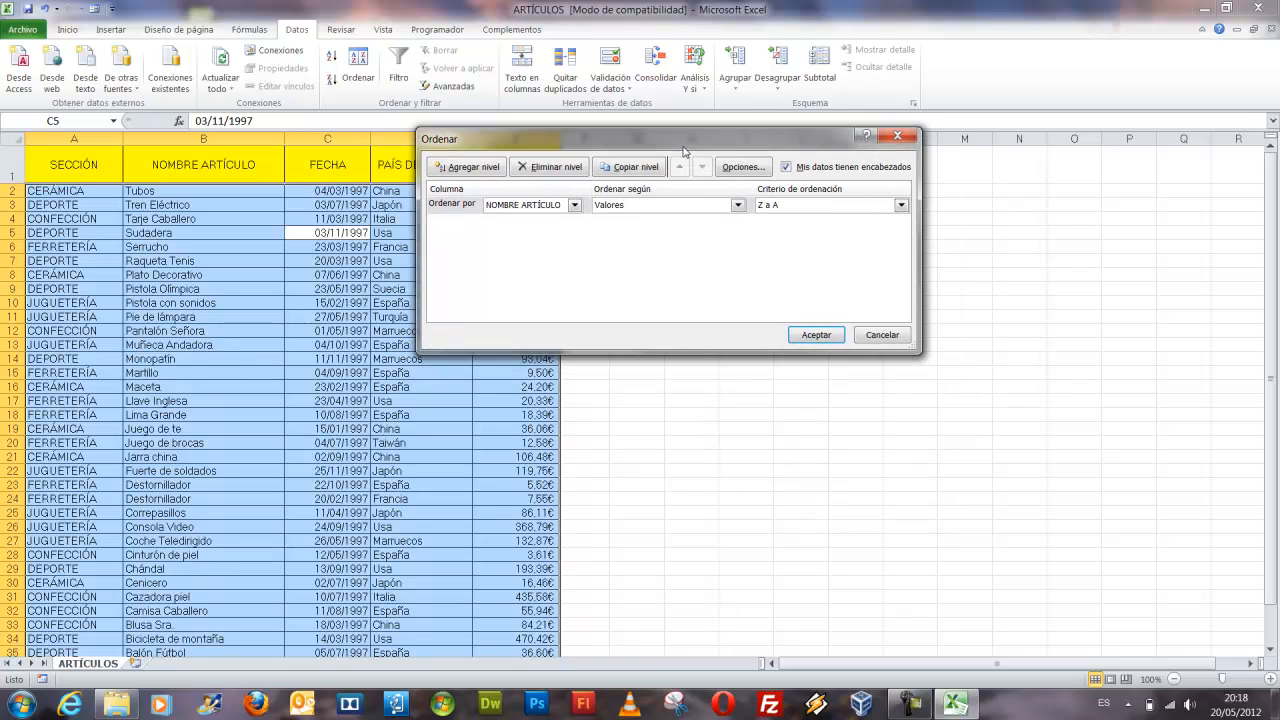
{"action": "left_click", "coordinate": [866, 338]}
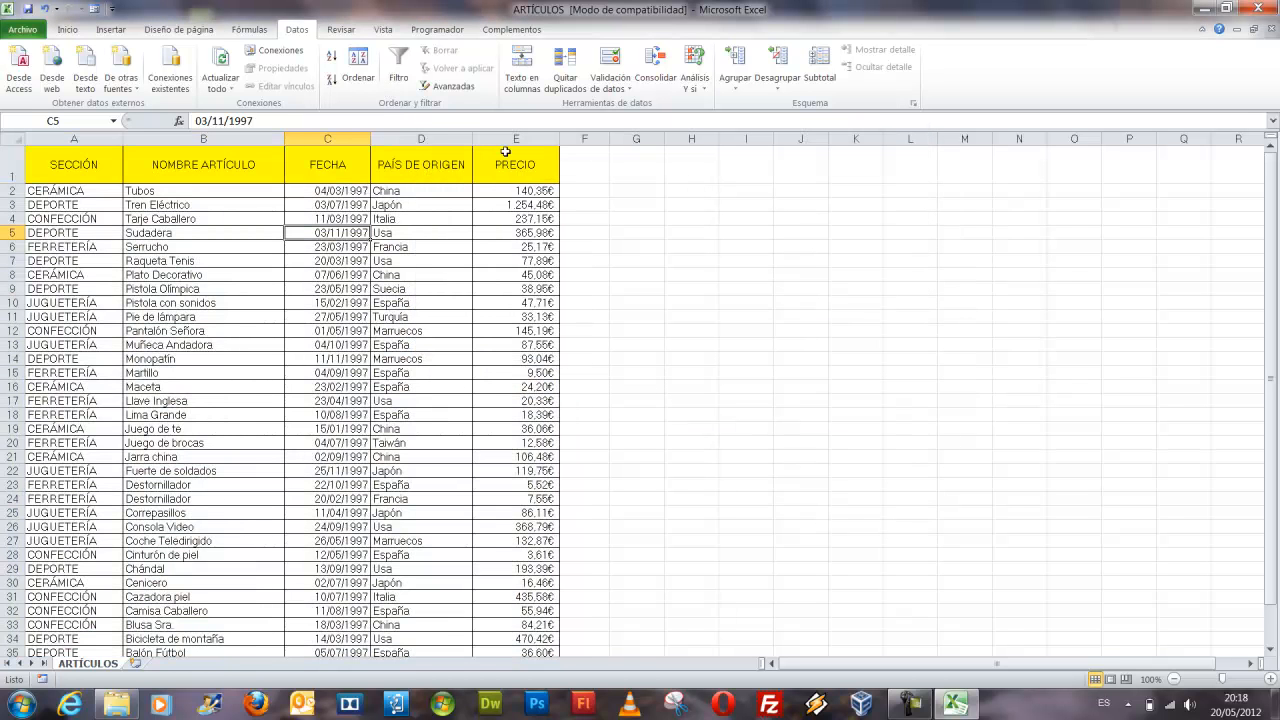
Sort the table by the FECHA column, first in ascending order and again in descending order
{"action": "left_click", "coordinate": [331, 60]}
{"action": "left_click", "coordinate": [332, 78]}
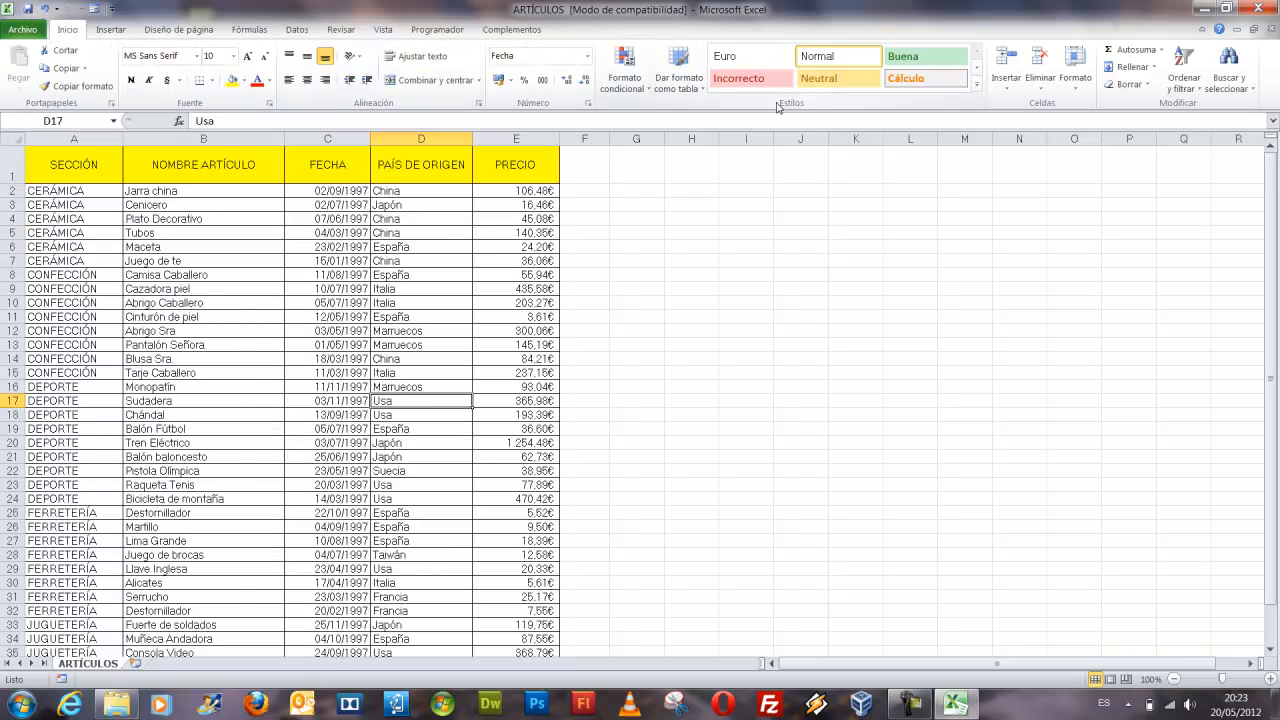
Bring up the table's custom sort and examine the commands for adding, deleting, copying and reordering levels and the sort options
{"action": "left_click", "coordinate": [1178, 90]}
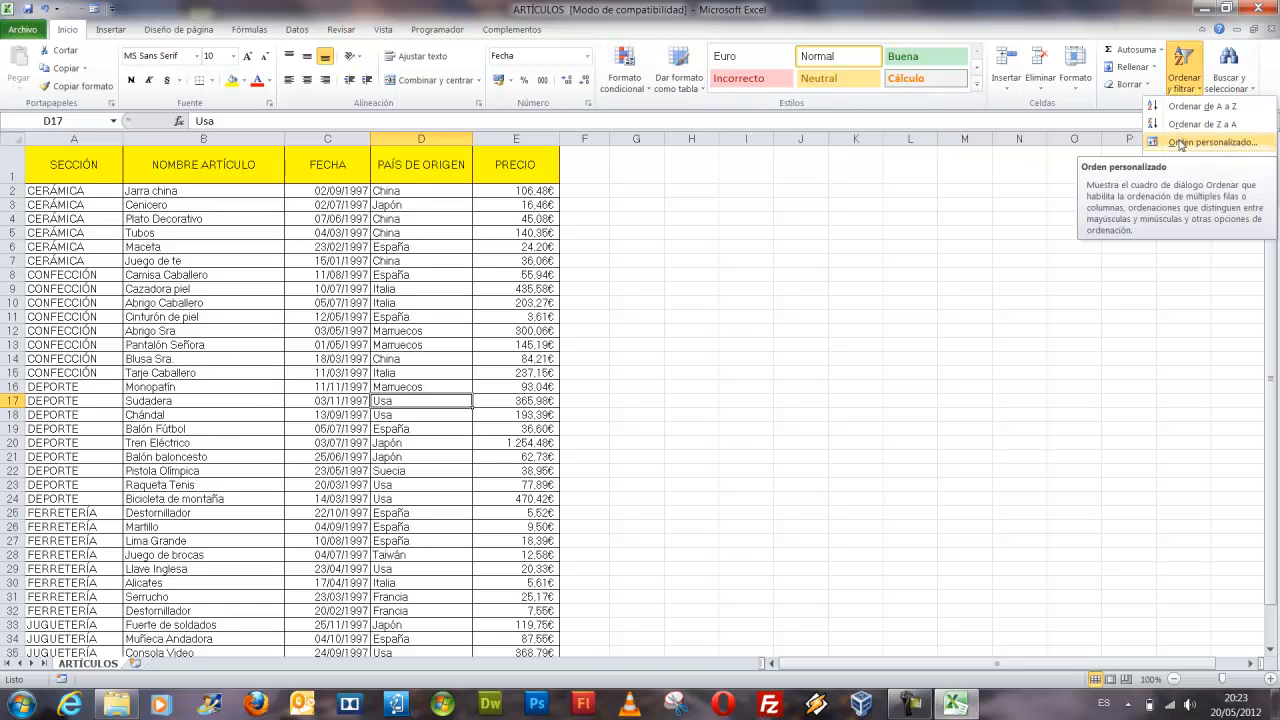
{"action": "left_click", "coordinate": [1181, 143]}
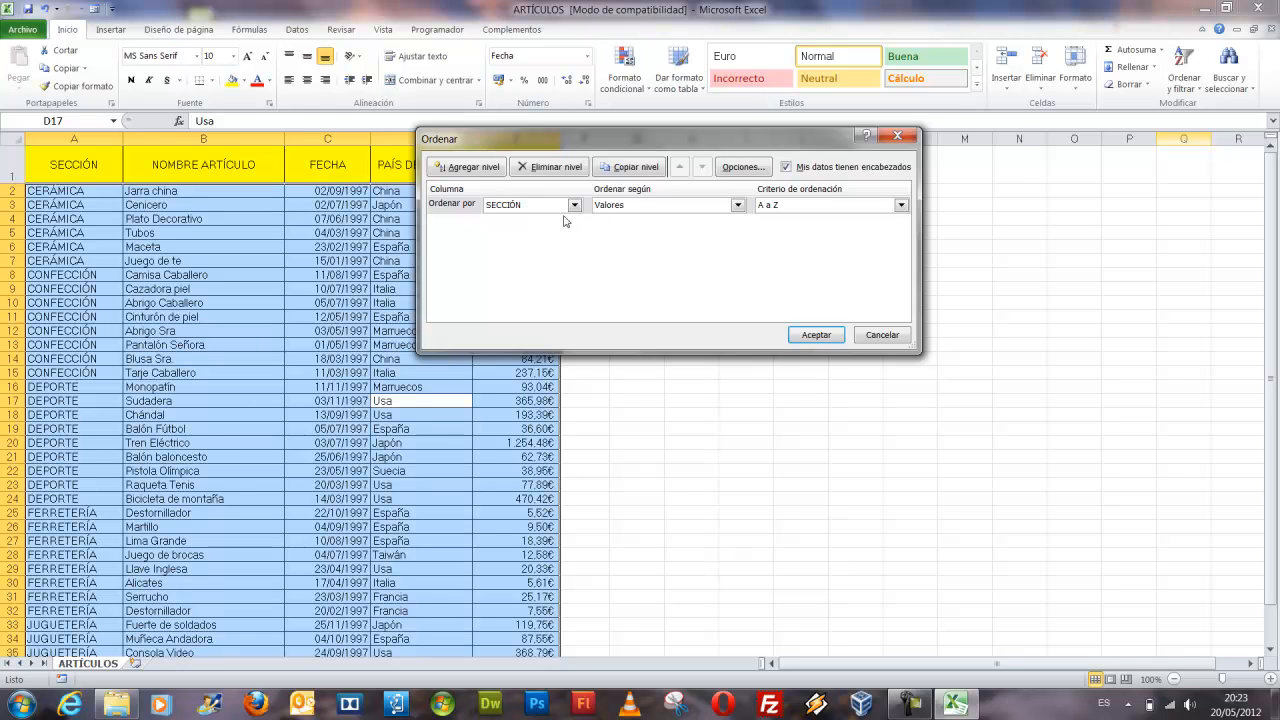
{"action": "left_click_drag", "start_coordinate": [465, 152], "coordinate": [502, 58]}
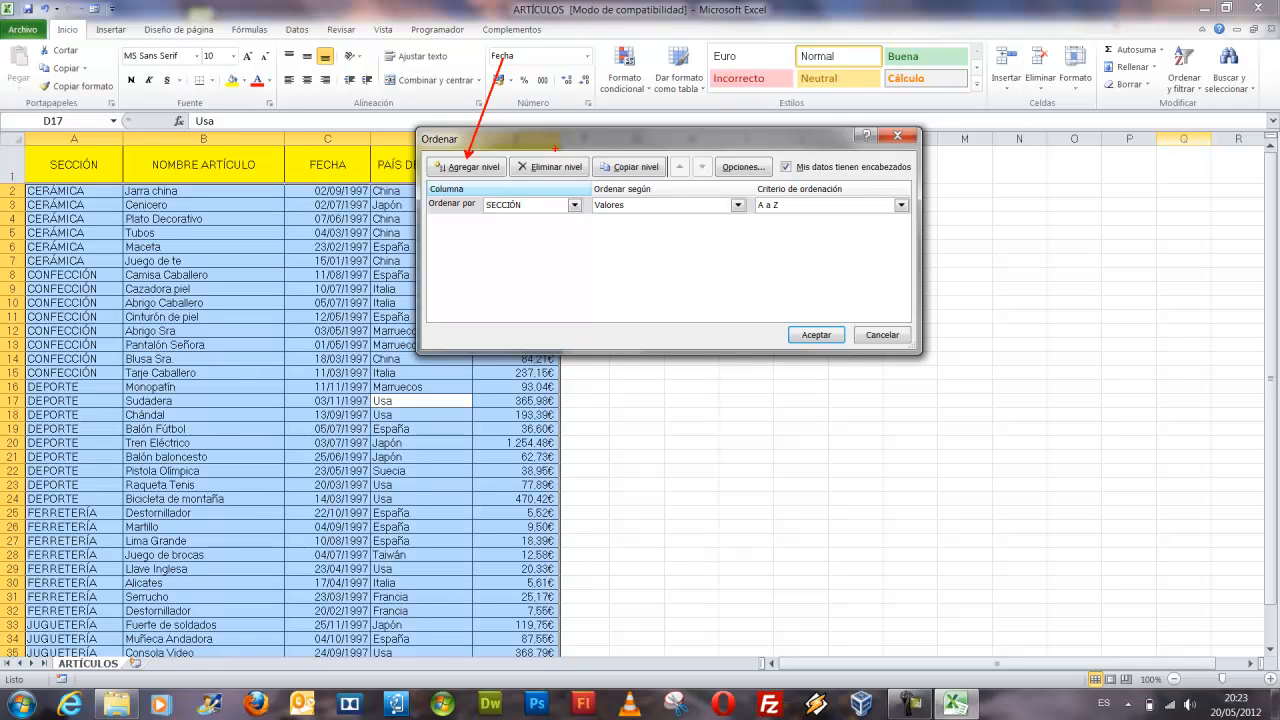
{"action": "left_click_drag", "start_coordinate": [556, 148], "coordinate": [571, 63]}
{"action": "left_click_drag", "start_coordinate": [626, 157], "coordinate": [684, 74]}
{"action": "left_click_drag", "start_coordinate": [670, 155], "coordinate": [709, 181]}
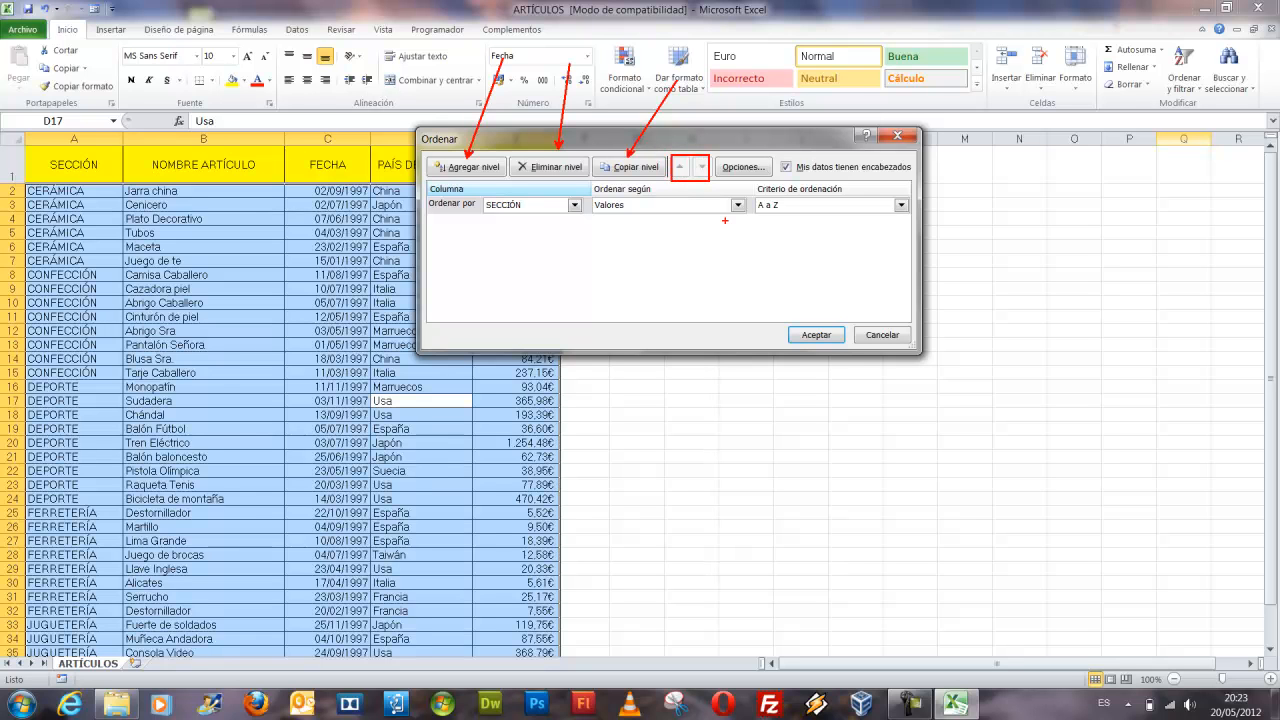
{"action": "left_click_drag", "start_coordinate": [749, 151], "coordinate": [802, 77]}
{"action": "key", "text": "Escape"}
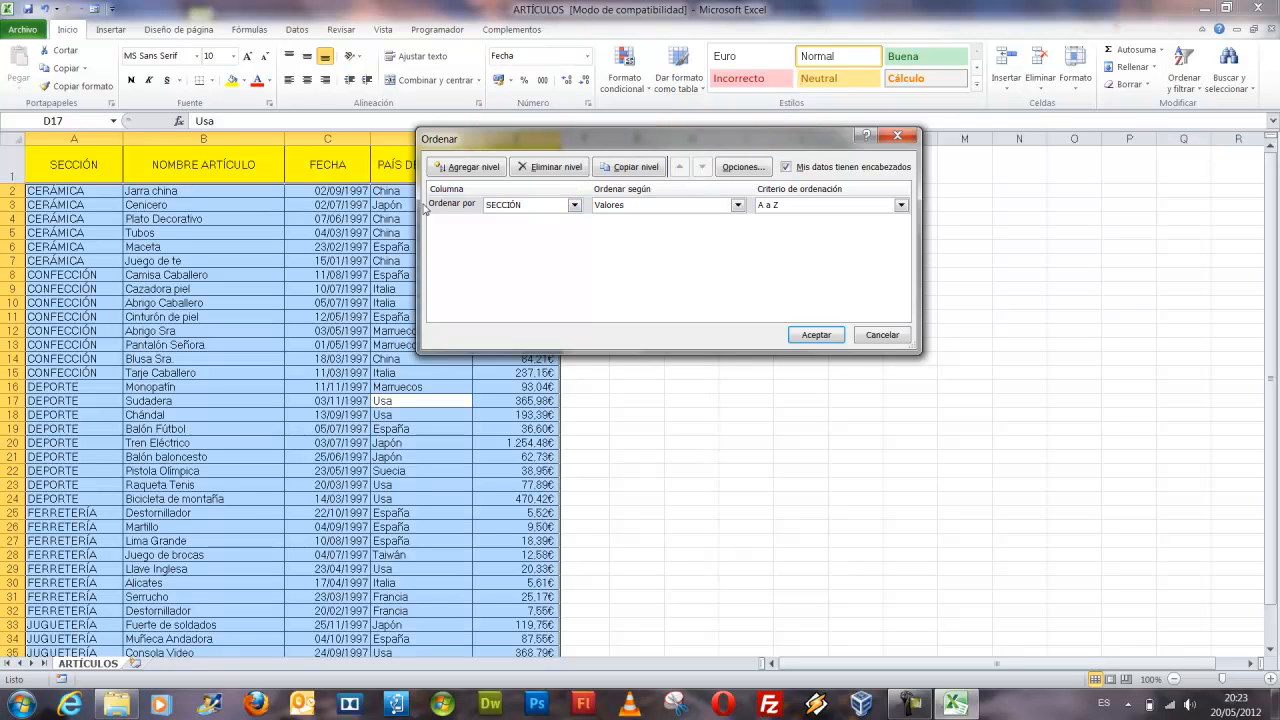
Add two empty levels below SECCIÓN in the custom sort and delete both of them
{"action": "left_click", "coordinate": [476, 169]}
{"action": "left_click", "coordinate": [475, 170]}
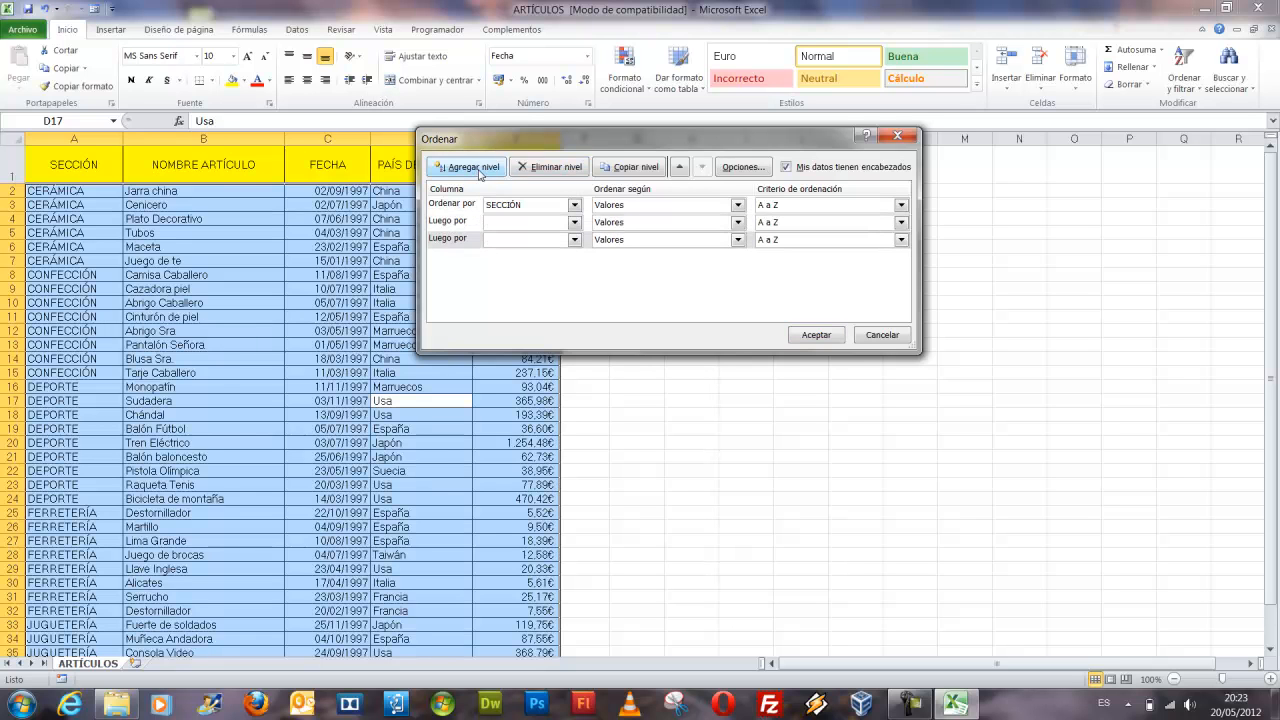
{"action": "key", "text": "ctrl+2"}
{"action": "left_click_drag", "start_coordinate": [560, 157], "coordinate": [613, 88]}
{"action": "key", "text": "Escape"}
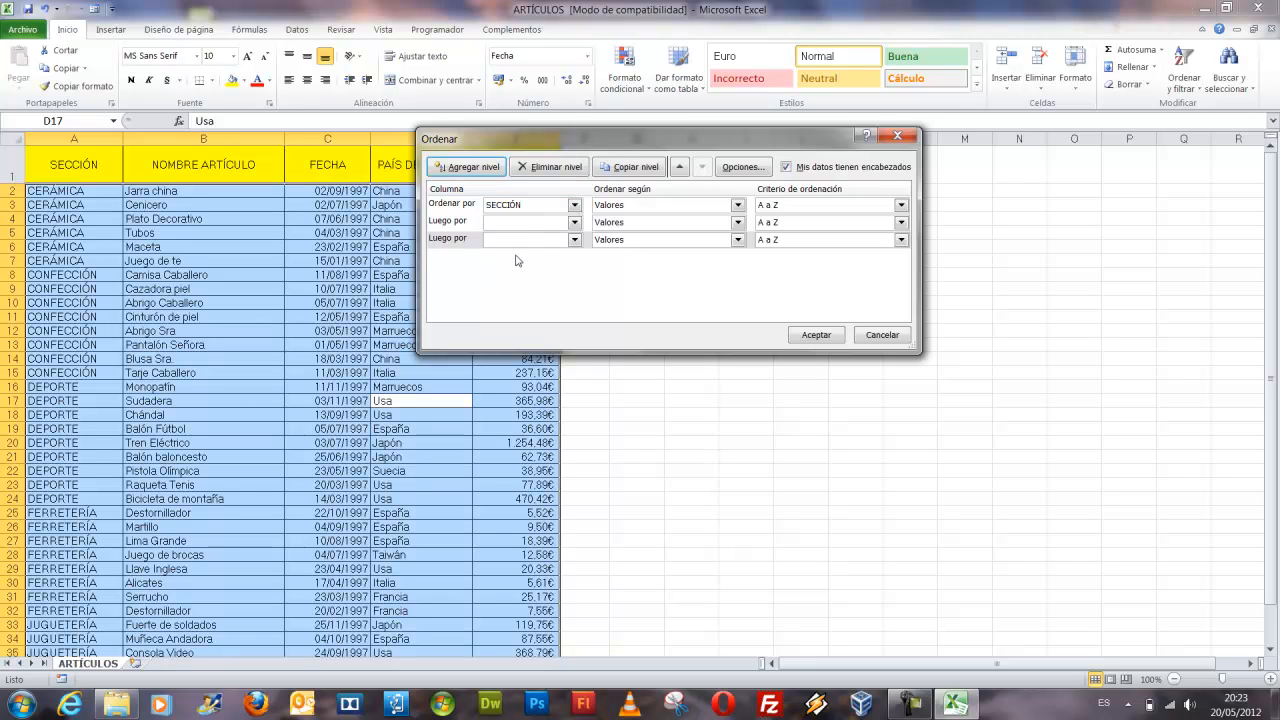
{"action": "left_click", "coordinate": [449, 221]}
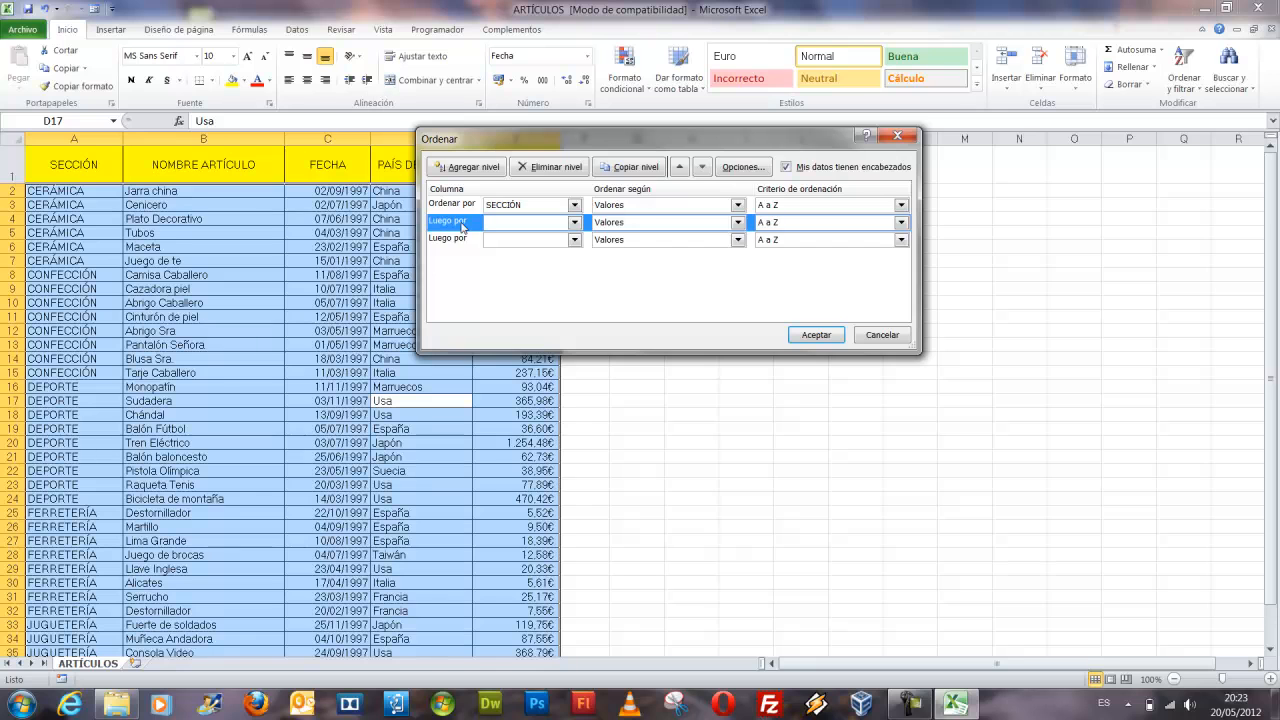
{"action": "left_click", "coordinate": [537, 170]}
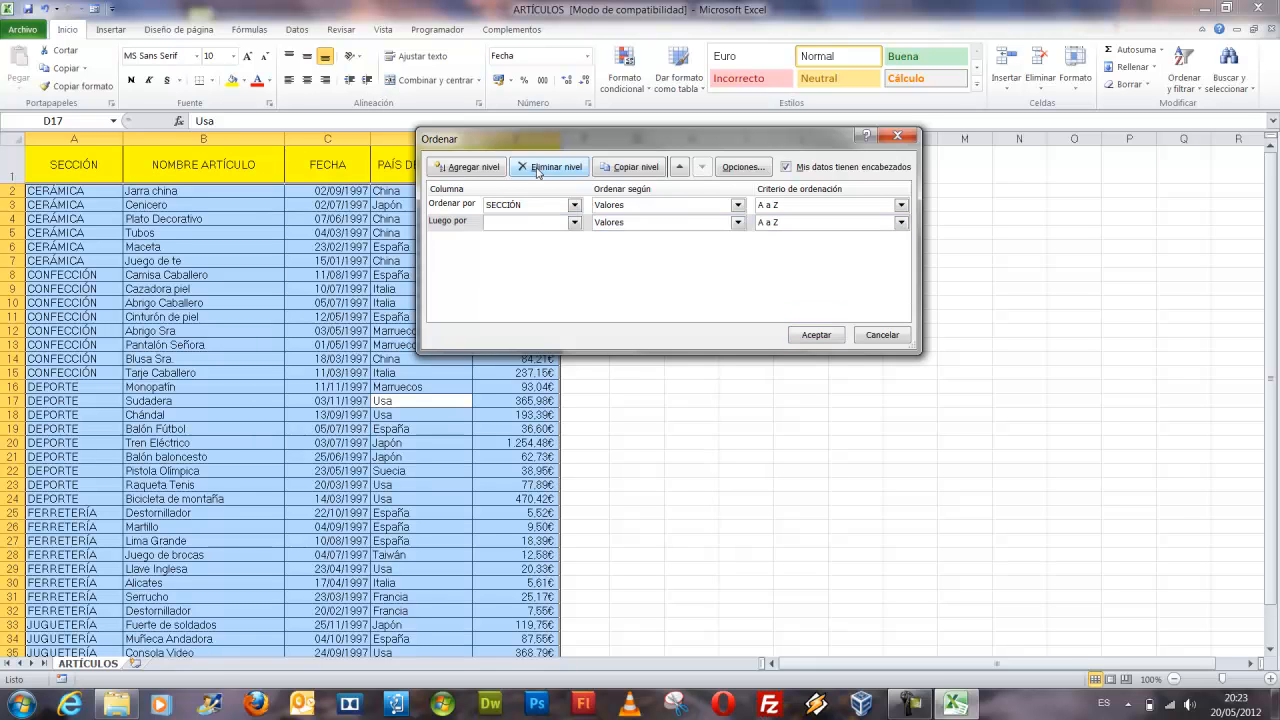
{"action": "left_click", "coordinate": [466, 222]}
{"action": "left_click", "coordinate": [536, 170]}
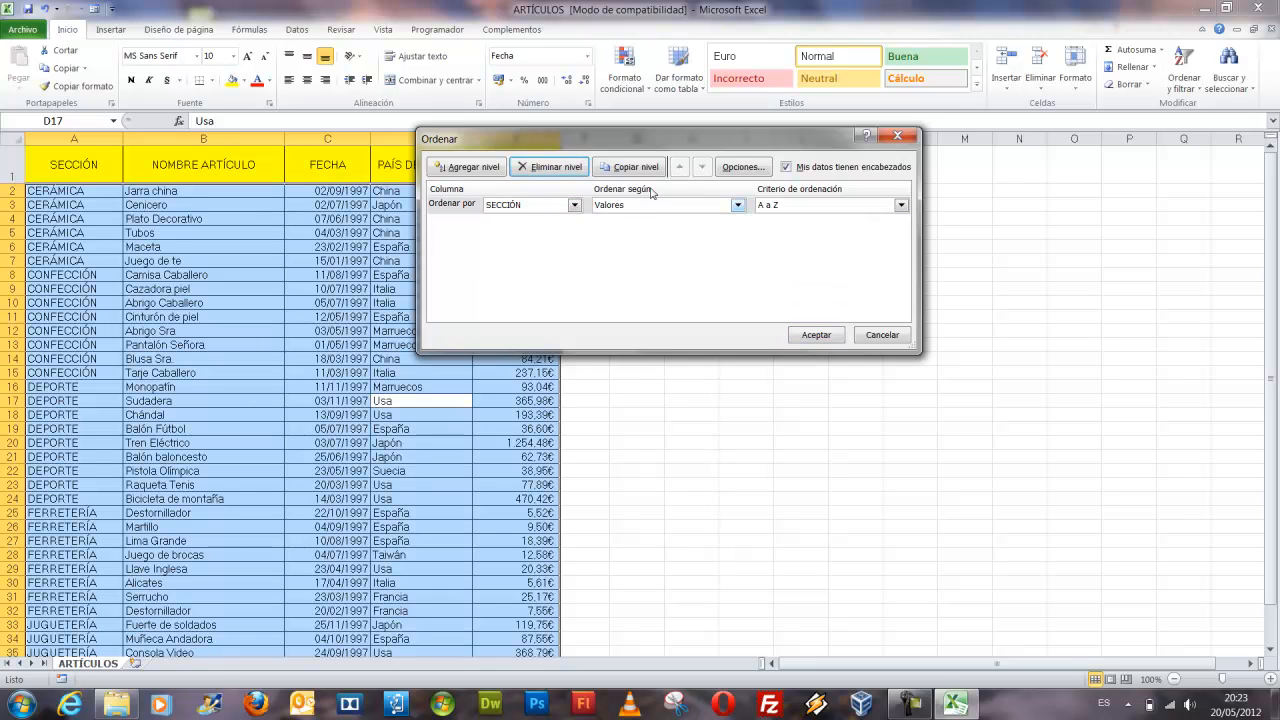
Copy the SECCIÓN sort level three times and delete the three copies
{"action": "left_click", "coordinate": [445, 206]}
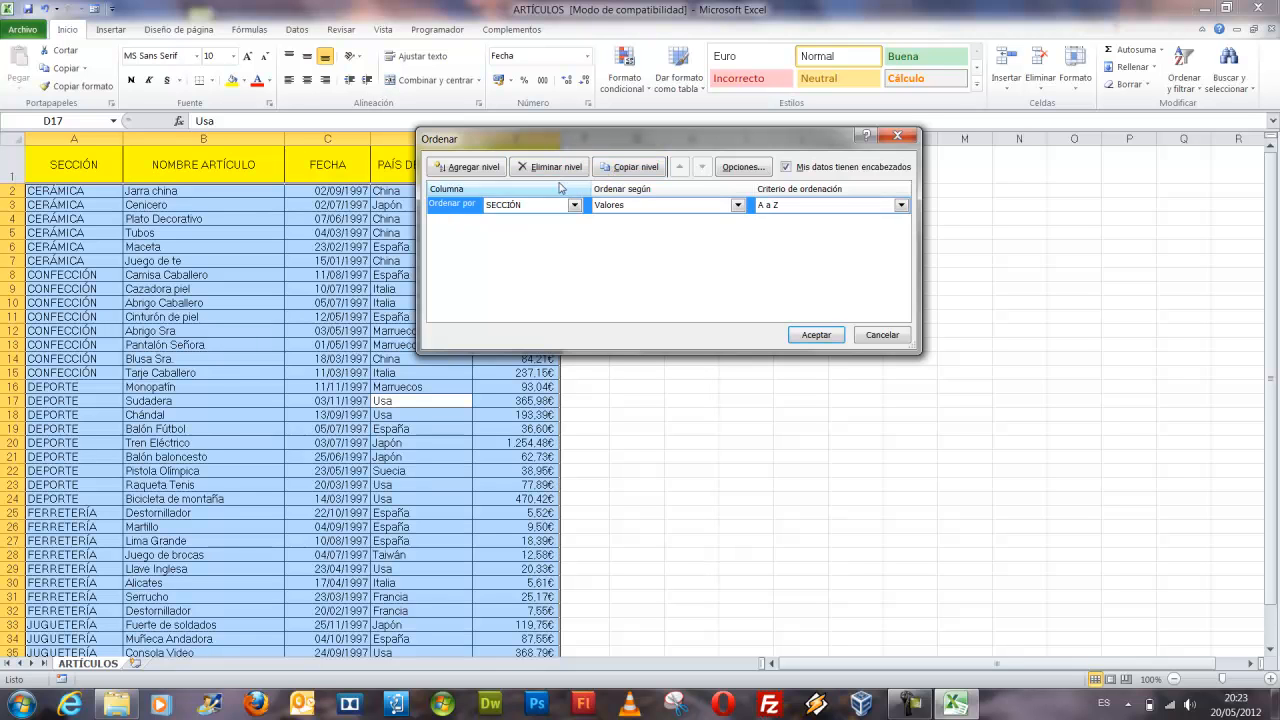
{"action": "left_click", "coordinate": [637, 168]}
{"action": "double_click", "coordinate": [637, 168]}
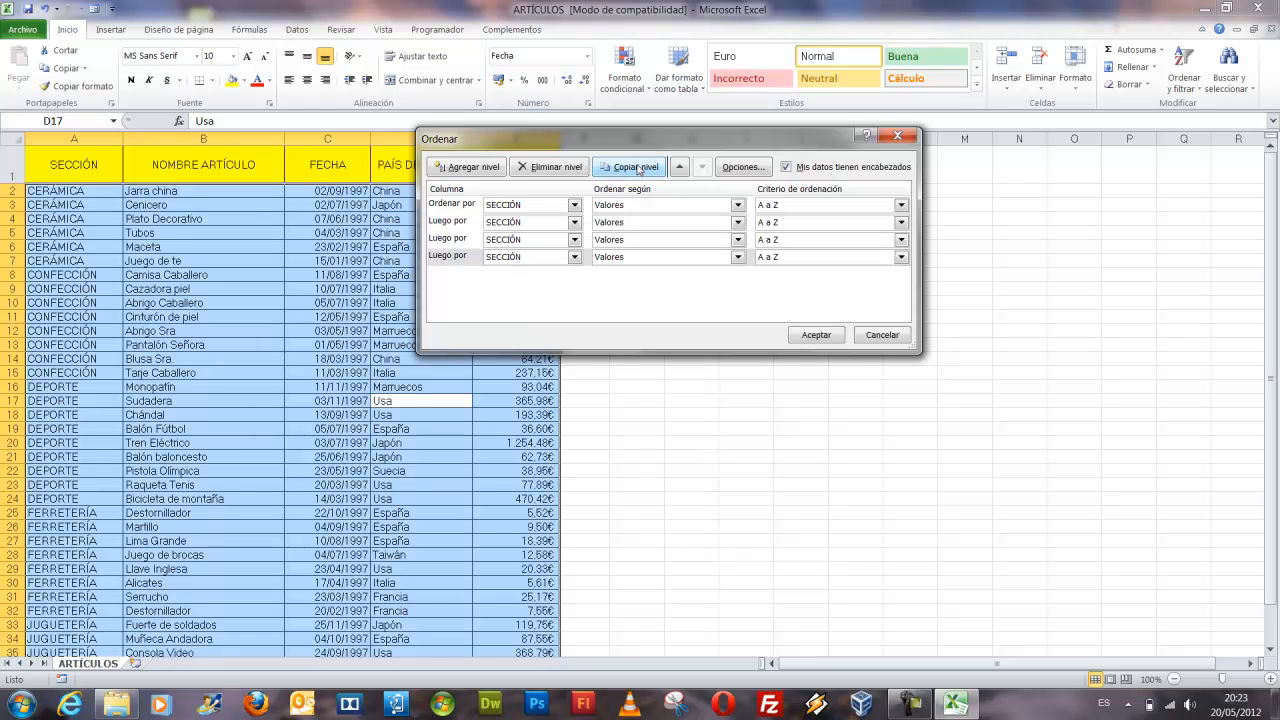
{"action": "left_click", "coordinate": [550, 167]}
{"action": "left_click", "coordinate": [550, 167]}
{"action": "left_click", "coordinate": [550, 167]}
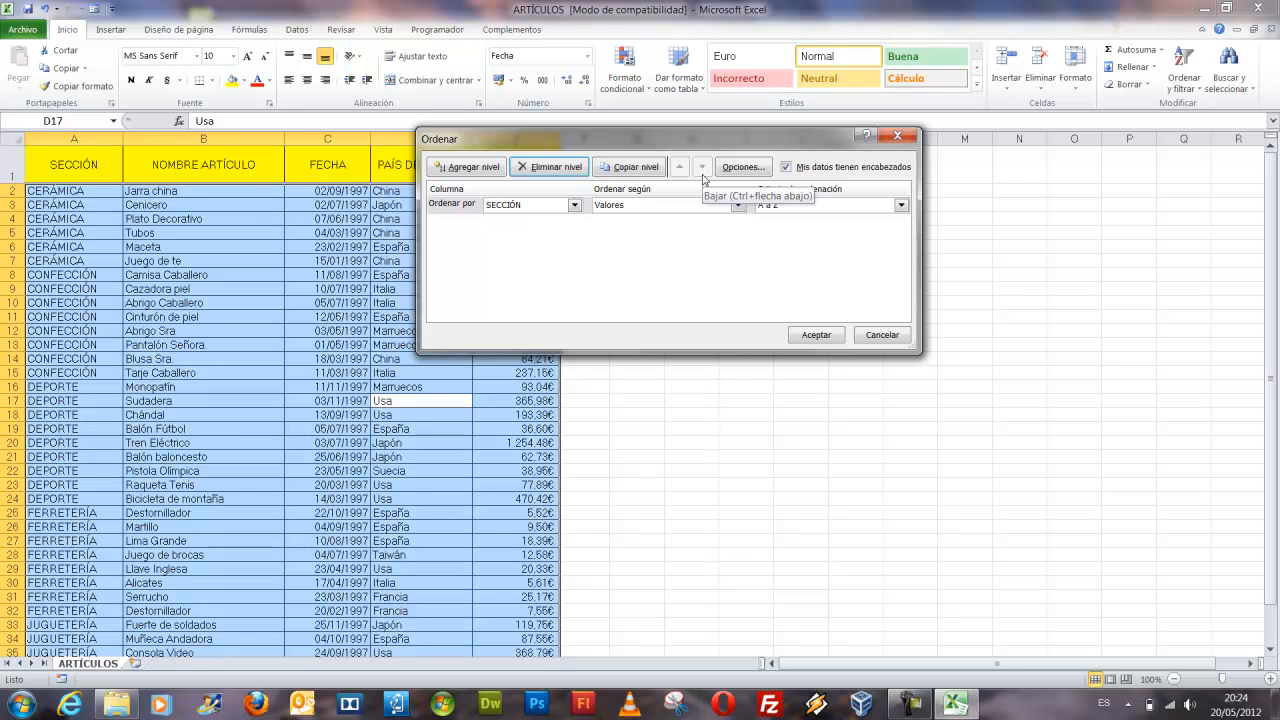
Review the reordering arrows and the SECCIÓN level beside the table, and cancel the custom sort
{"action": "left_click_drag", "start_coordinate": [620, 145], "coordinate": [740, 137]}
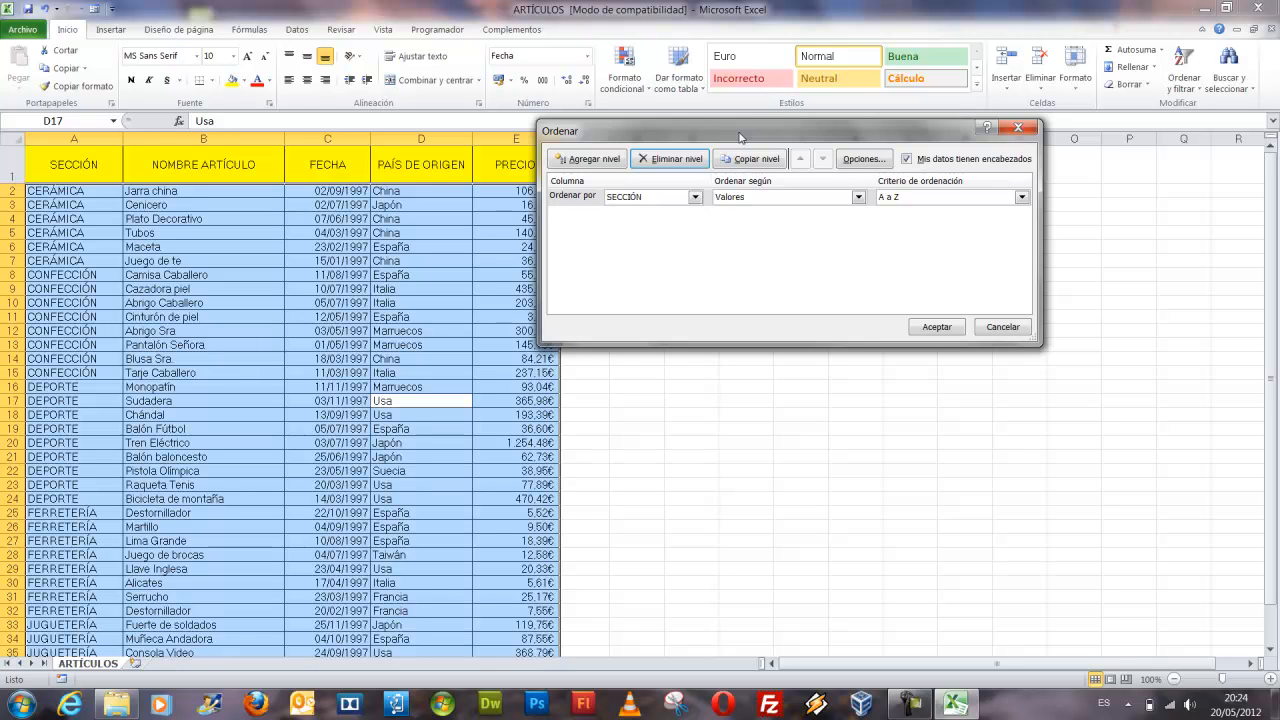
{"action": "mouse_move", "coordinate": [792, 145]}
{"action": "left_mouse_down"}
{"action": "mouse_move", "coordinate": [834, 176]}
{"action": "mouse_move", "coordinate": [878, 362]}
{"action": "left_mouse_up"}
{"action": "key", "text": "Escape"}
{"action": "left_click", "coordinate": [1005, 327]}
Start a custom sort of the table and add PAÍS DE ORIGEN as the second level below SECCIÓN
{"action": "left_click", "coordinate": [272, 359]}
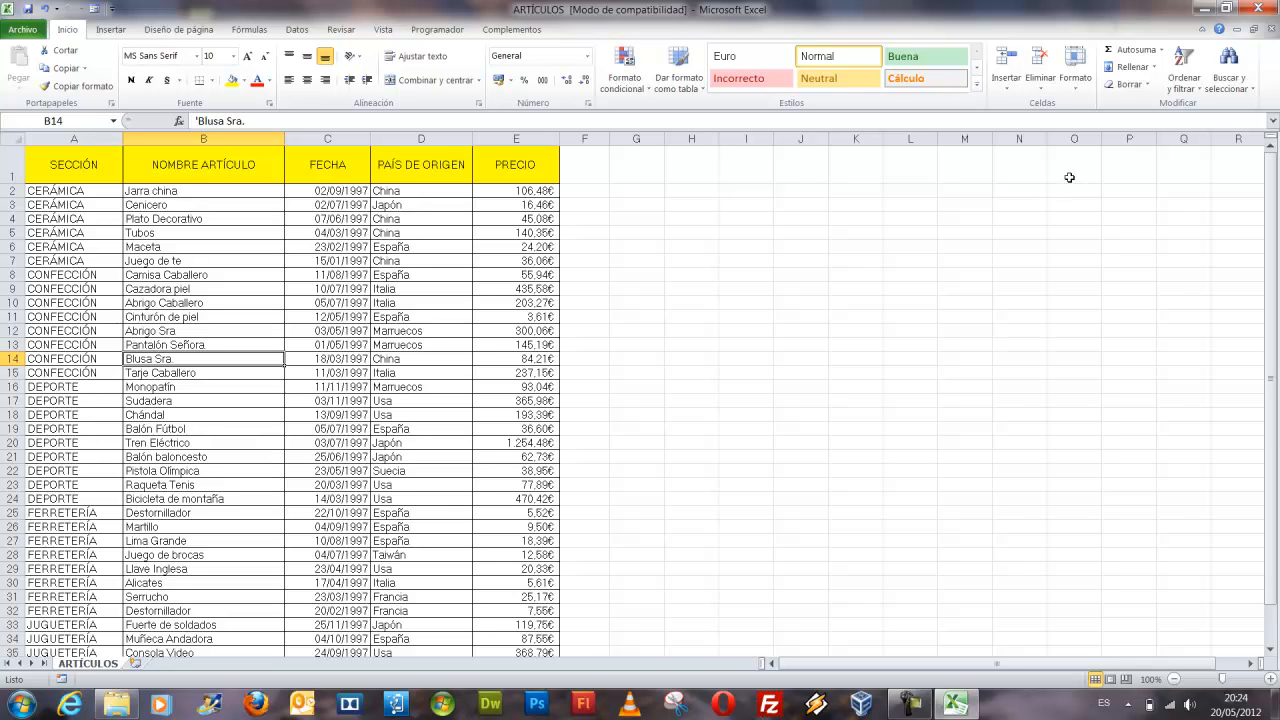
{"action": "left_click", "coordinate": [1184, 78]}
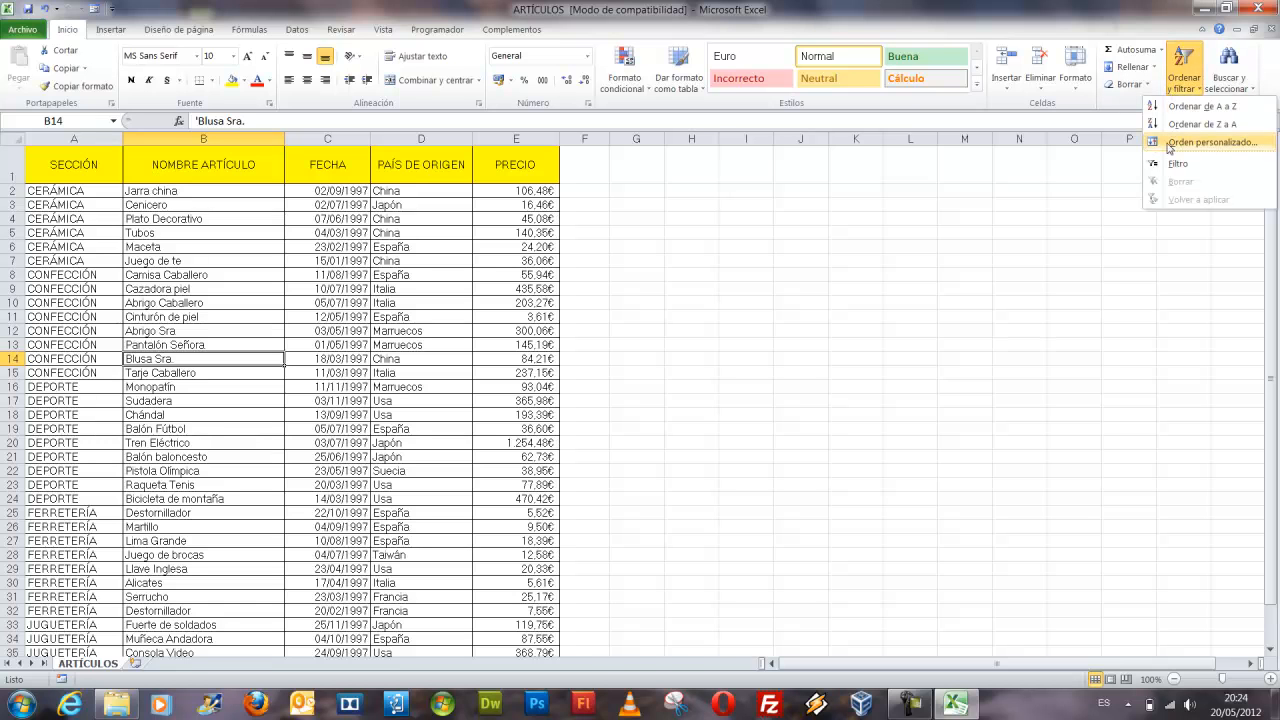
{"action": "left_click", "coordinate": [1169, 146]}
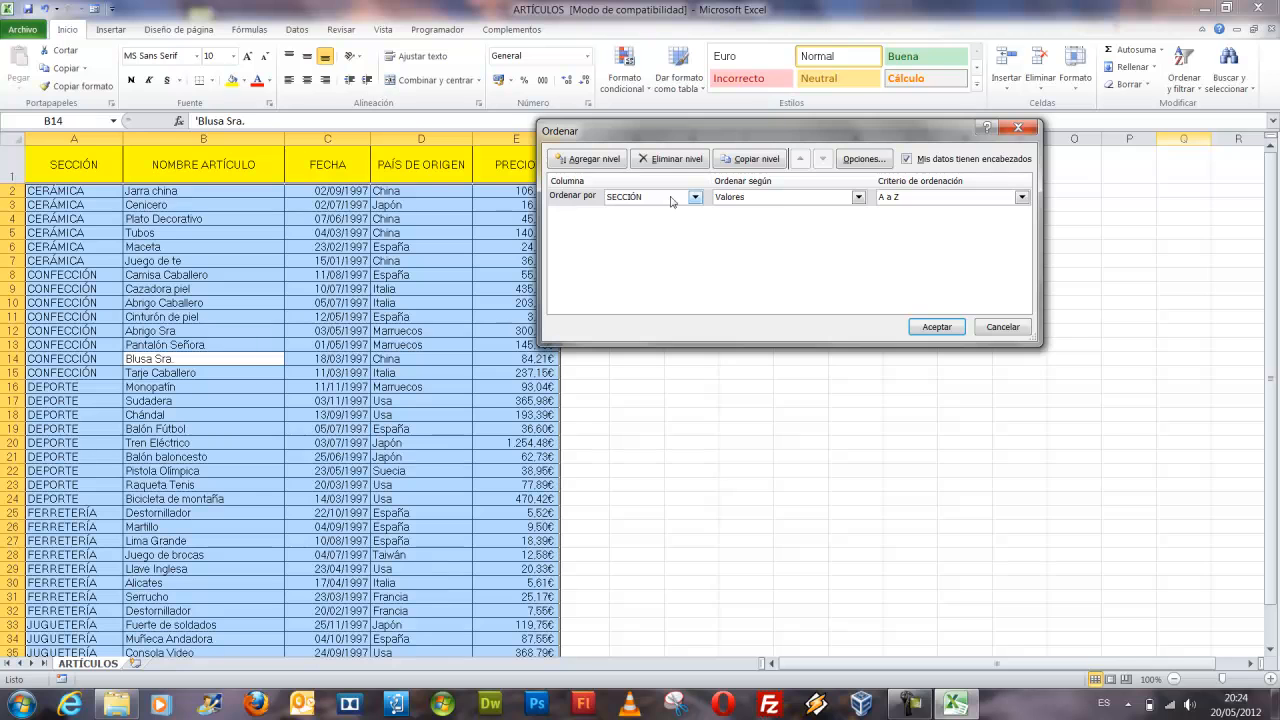
{"action": "left_click", "coordinate": [586, 161]}
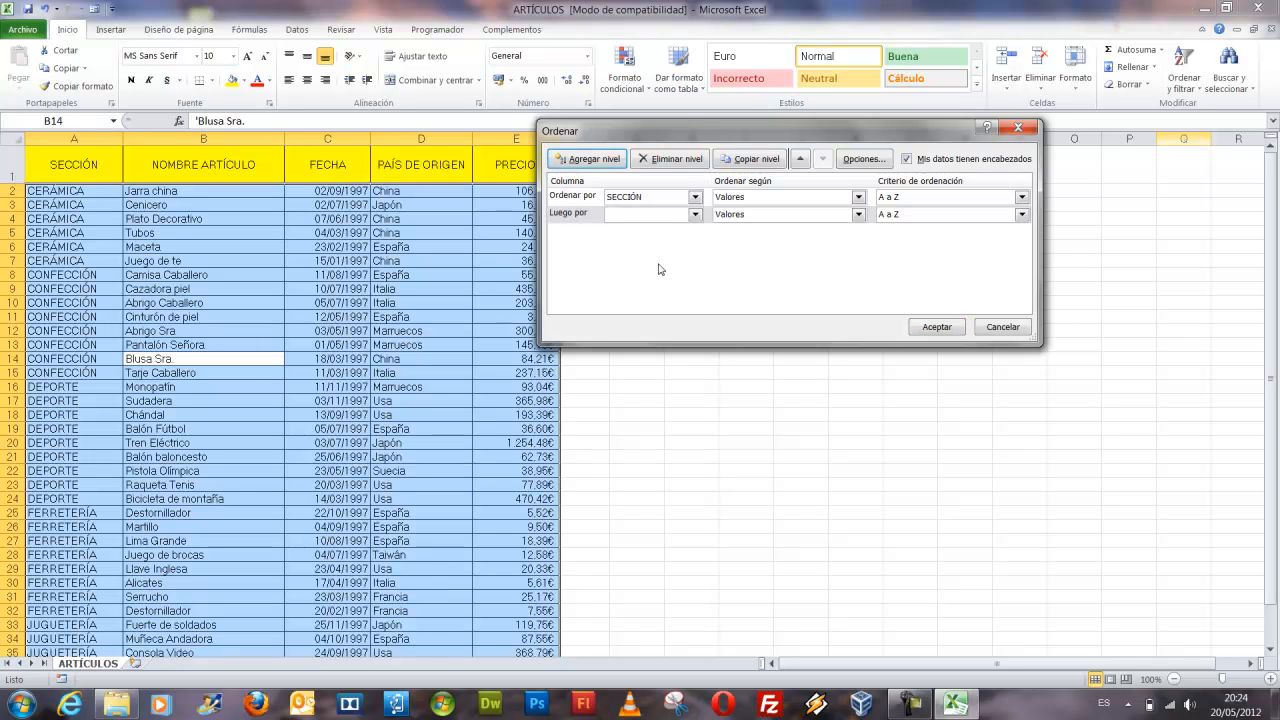
{"action": "left_click", "coordinate": [685, 215]}
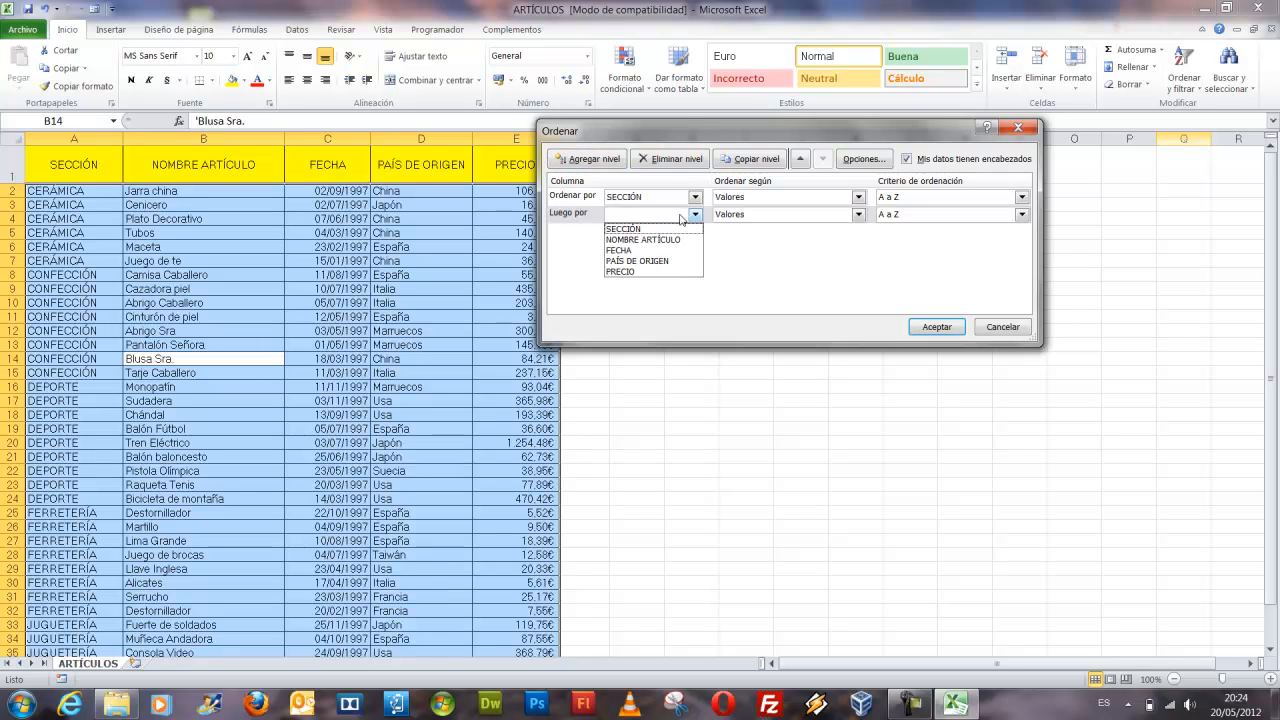
{"action": "left_click", "coordinate": [651, 261]}
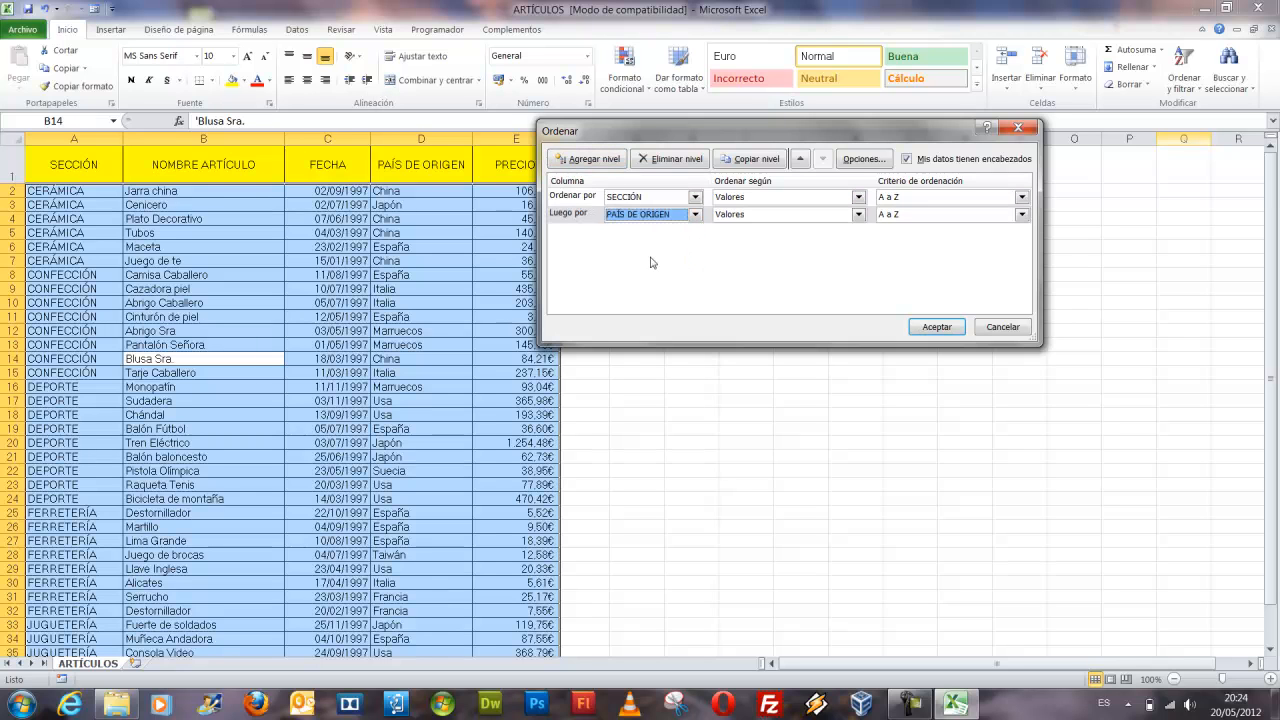
Add PRECIO as the third sort level, ordered De menor a mayor, and apply the custom sort
{"action": "left_click", "coordinate": [602, 162]}
{"action": "left_click", "coordinate": [692, 232]}
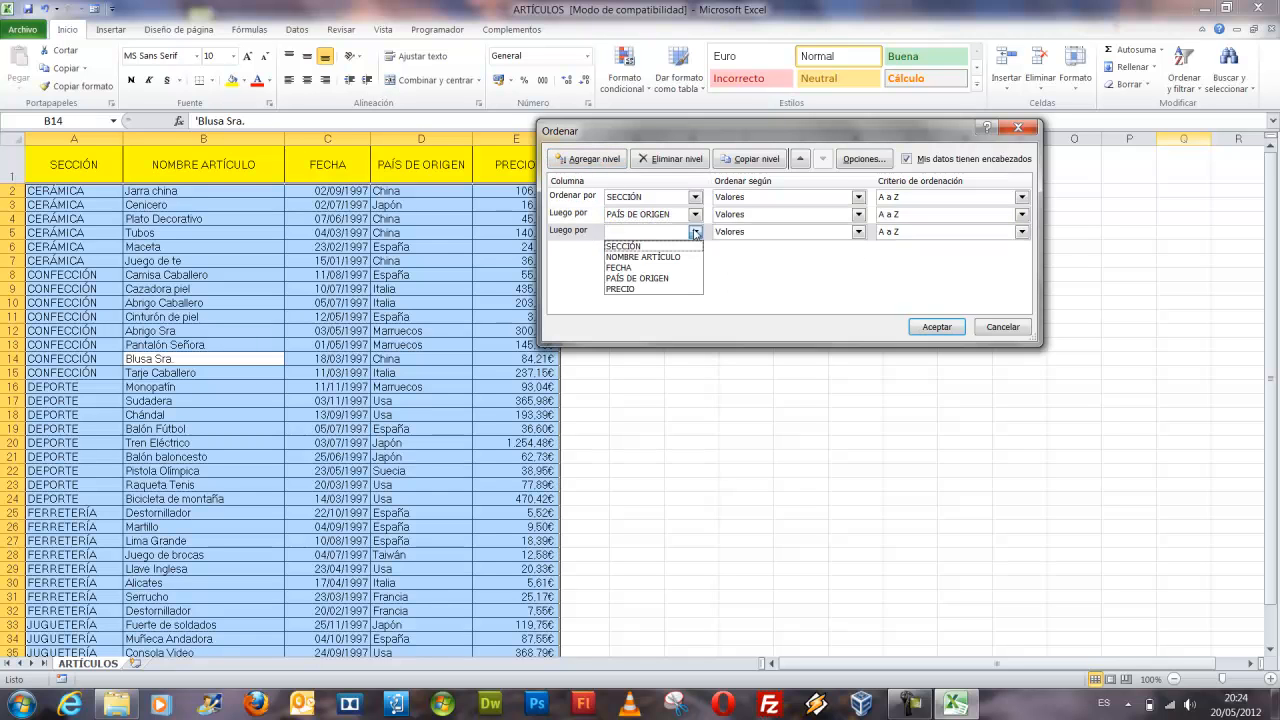
{"action": "left_click", "coordinate": [634, 291]}
{"action": "left_click", "coordinate": [935, 234]}
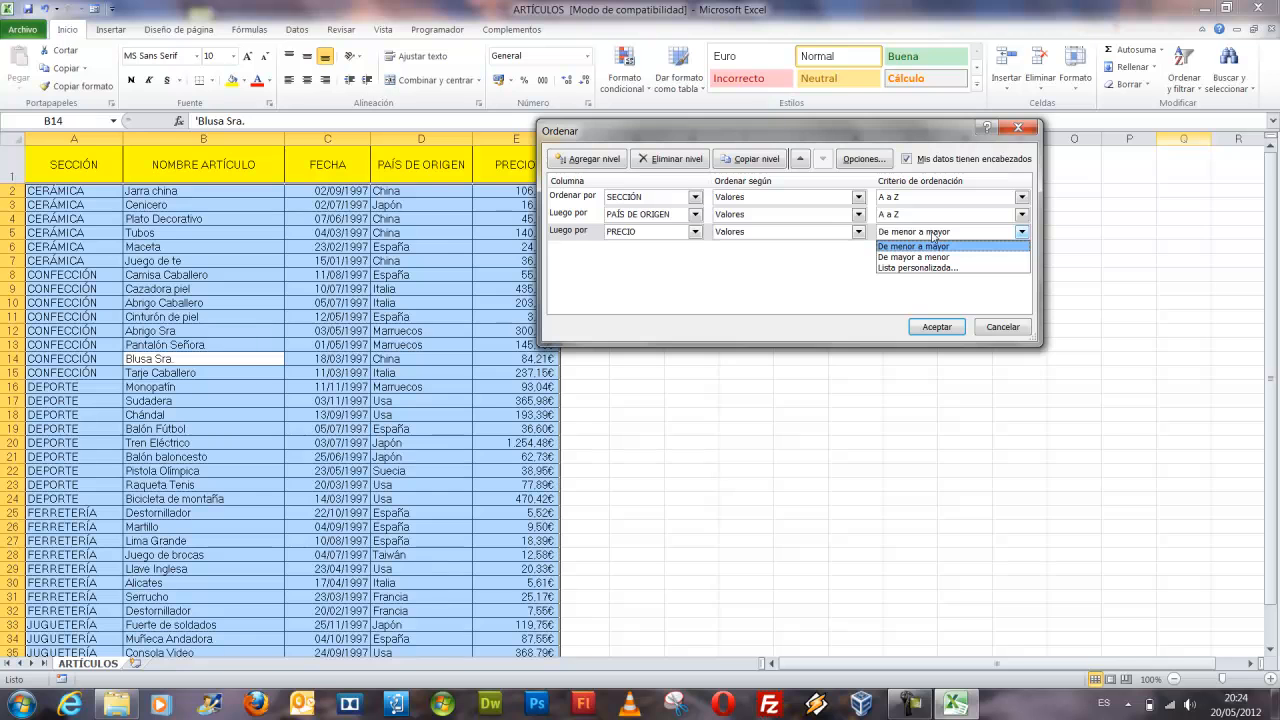
{"action": "left_click", "coordinate": [936, 243]}
{"action": "left_click_drag", "start_coordinate": [781, 134], "coordinate": [835, 120]}
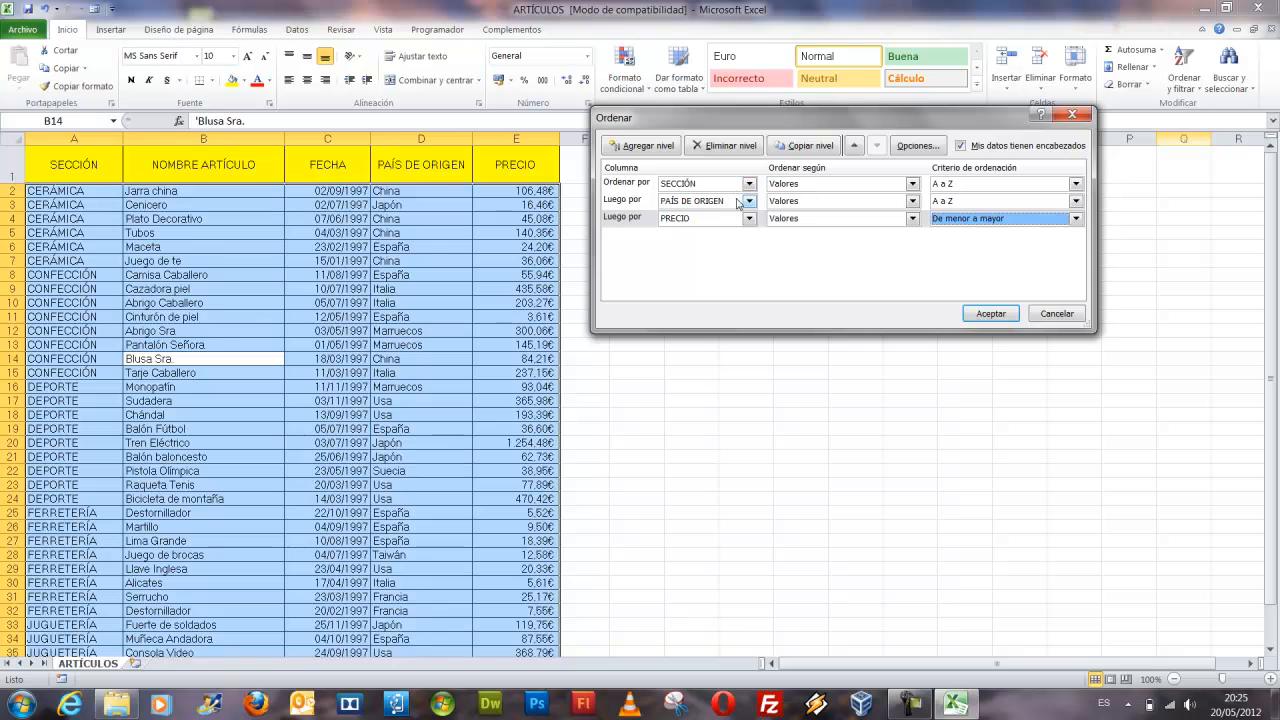
{"action": "left_click", "coordinate": [988, 313]}
Examine how the CERÁMICA rows are ordered by country of origin and by price within the same country
{"action": "left_click", "coordinate": [53, 195]}
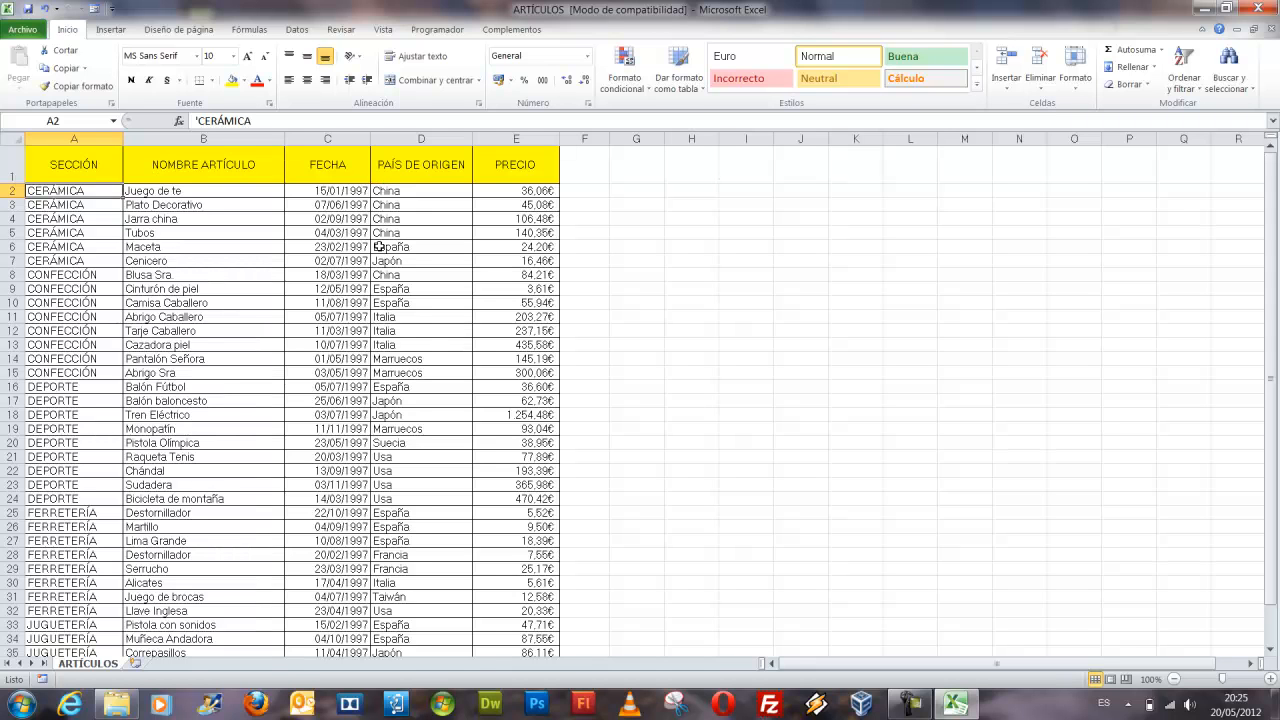
{"action": "mouse_move", "coordinate": [22, 180]}
{"action": "left_mouse_down"}
{"action": "mouse_move", "coordinate": [114, 234]}
{"action": "mouse_move", "coordinate": [592, 268]}
{"action": "left_mouse_up"}
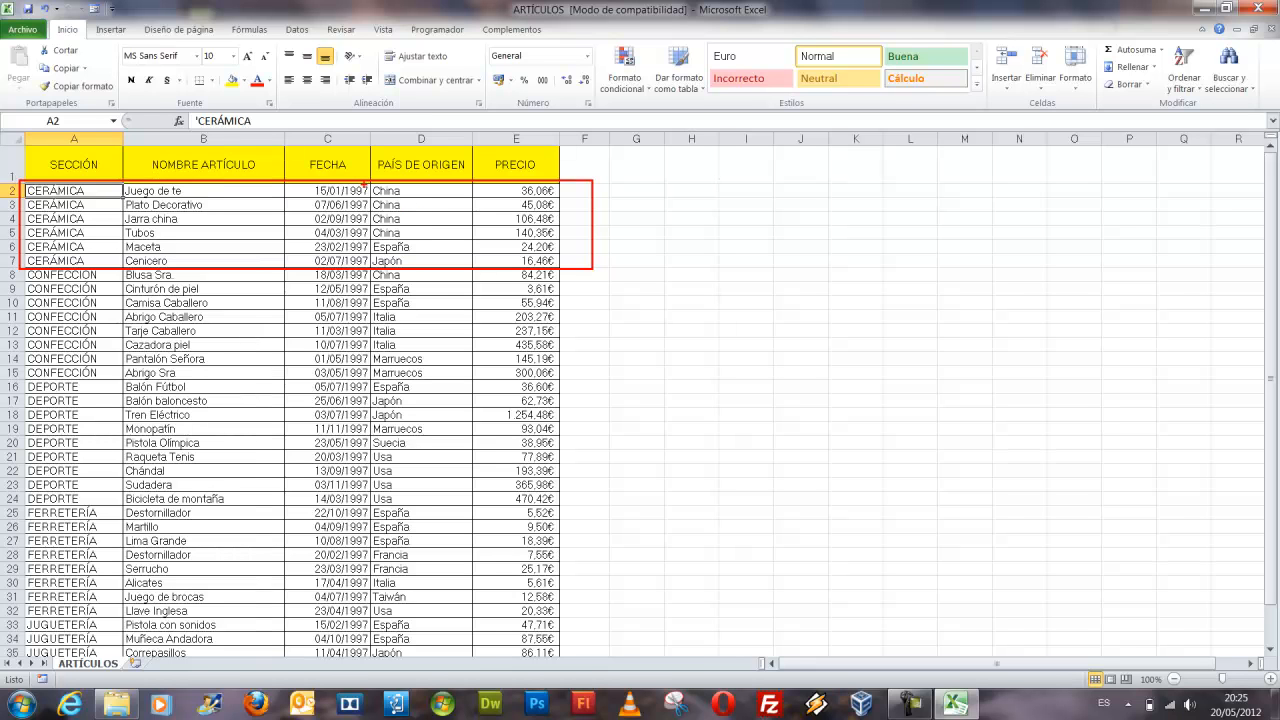
{"action": "left_click_drag", "start_coordinate": [365, 186], "coordinate": [578, 241]}
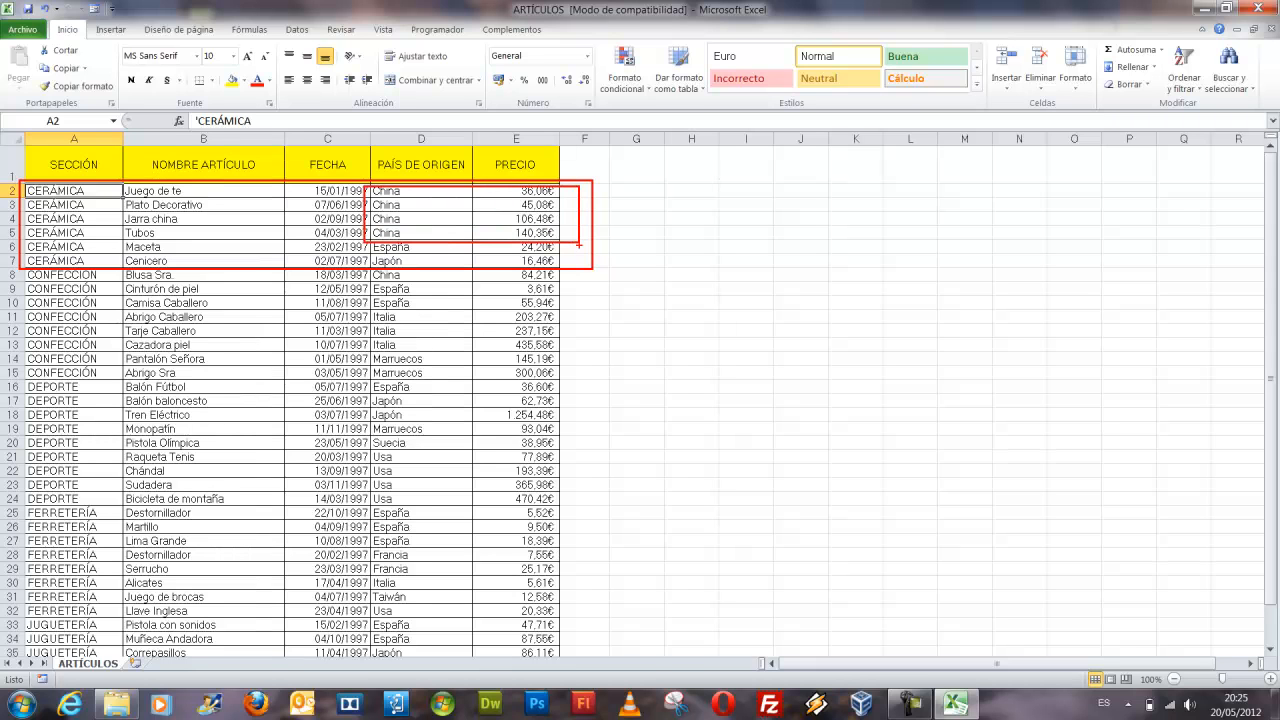
{"action": "key", "text": "ctrl+z"}
{"action": "key", "text": "ctrl+z"}
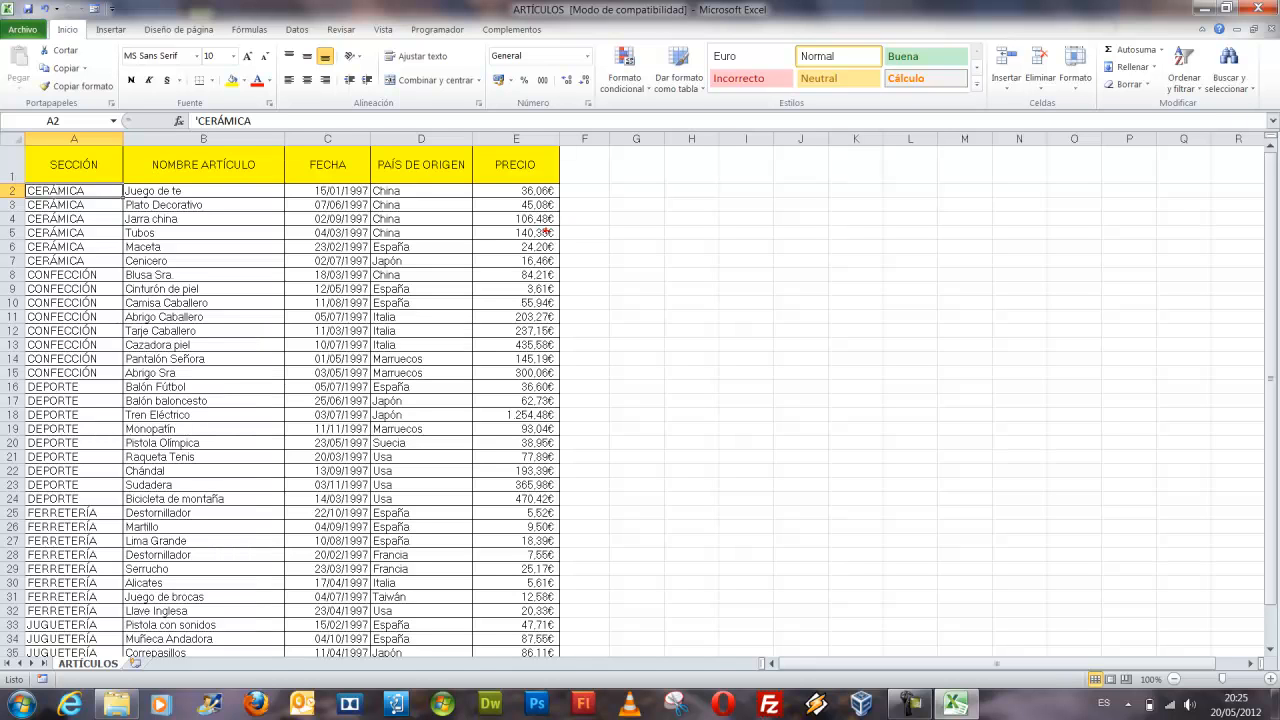
{"action": "left_click", "coordinate": [438, 248]}
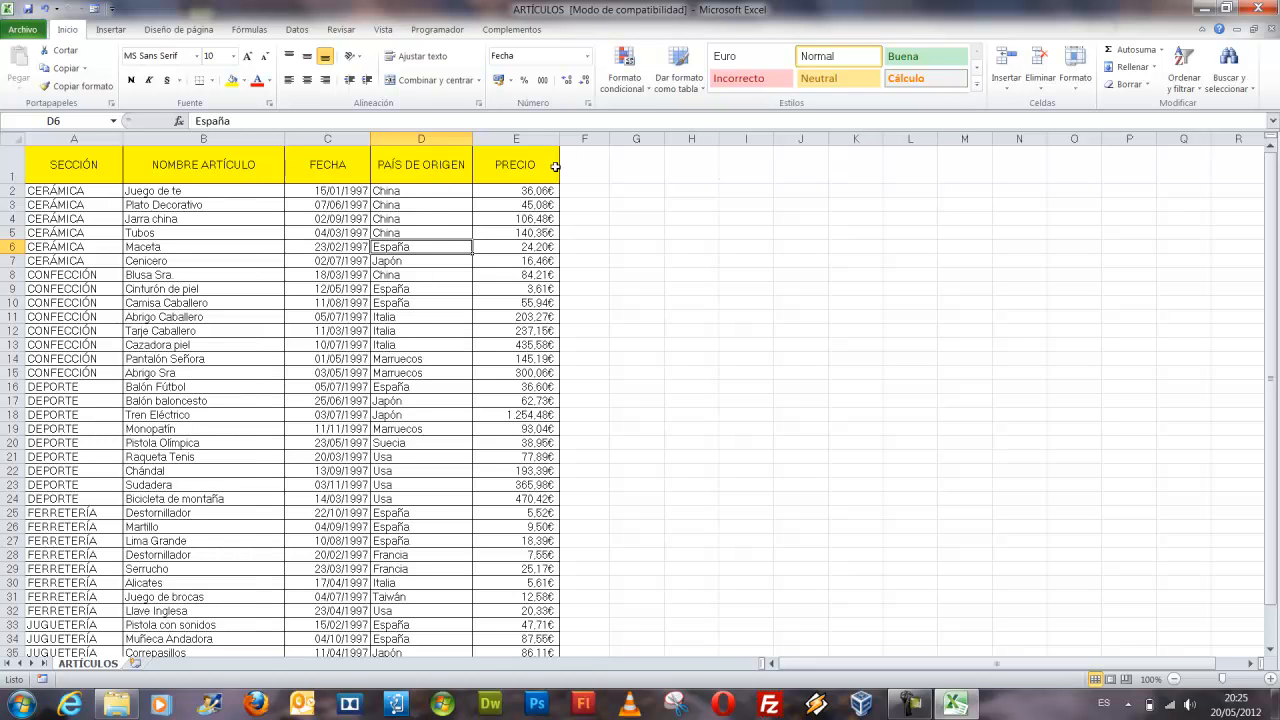
Move the PAÍS DE ORIGEN level above SECCIÓN in the custom sort and apply the new order
{"action": "left_click", "coordinate": [1176, 86]}
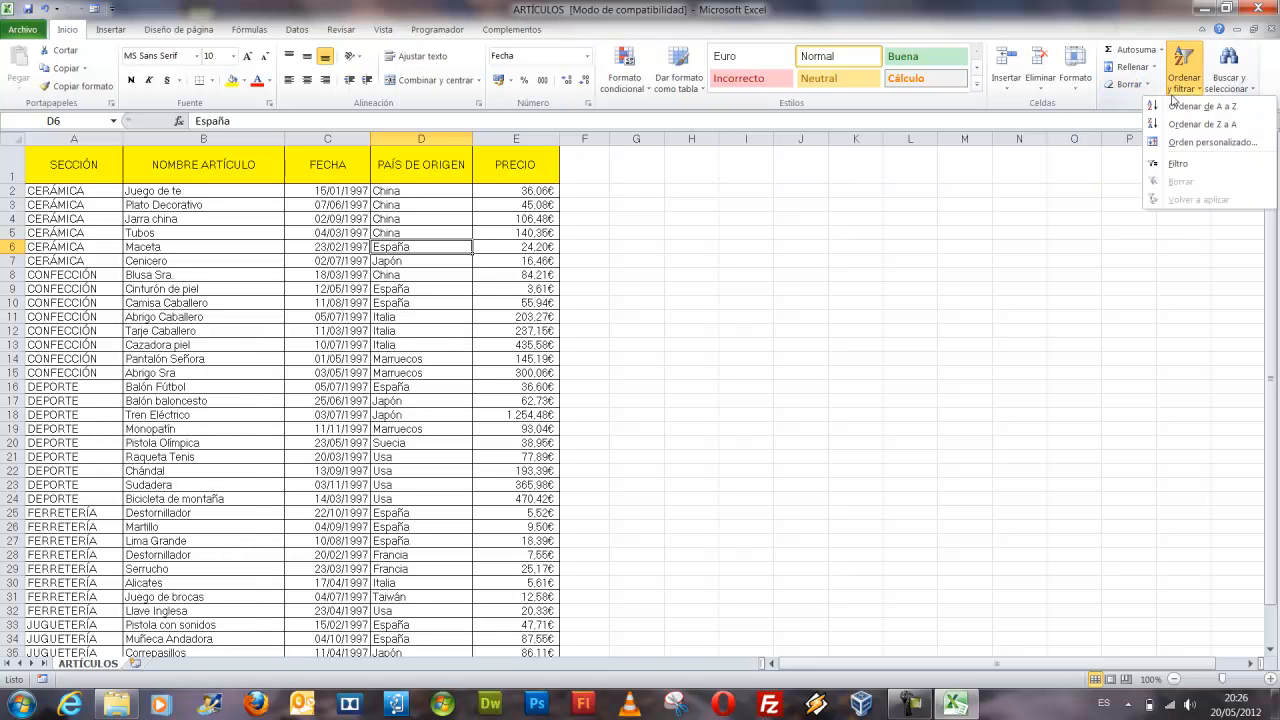
{"action": "left_click", "coordinate": [1172, 143]}
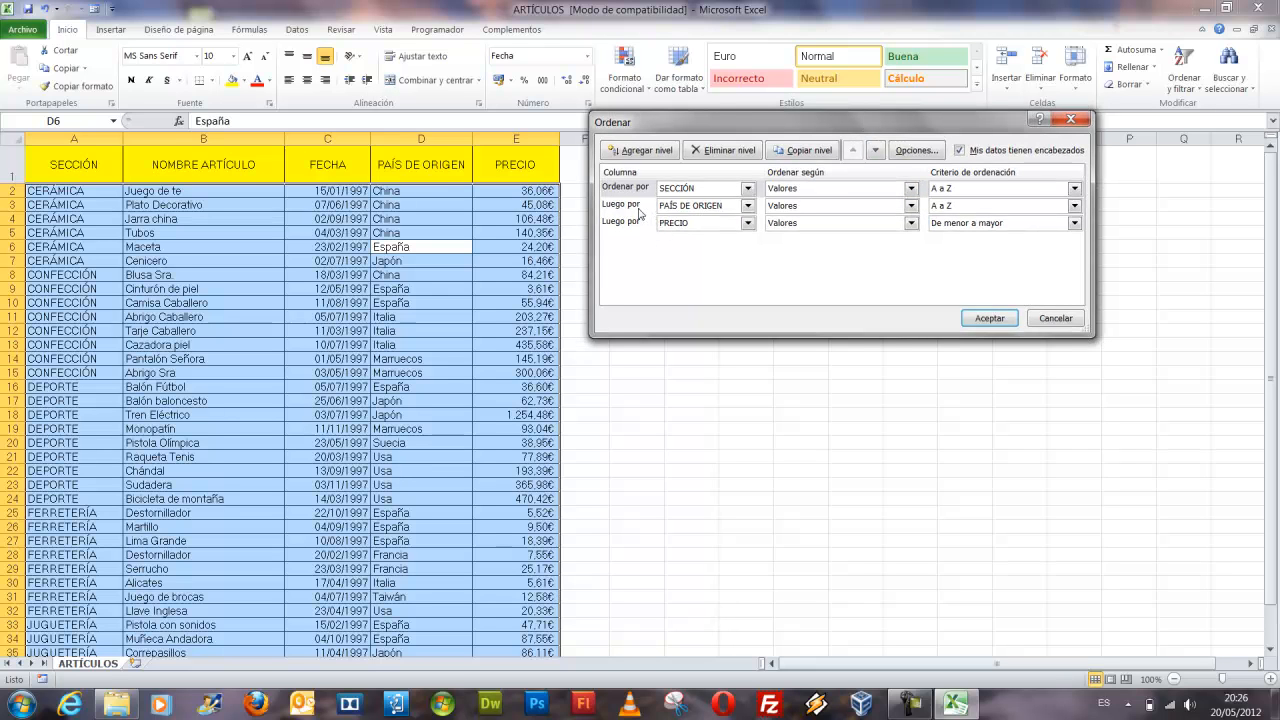
{"action": "left_click", "coordinate": [639, 211]}
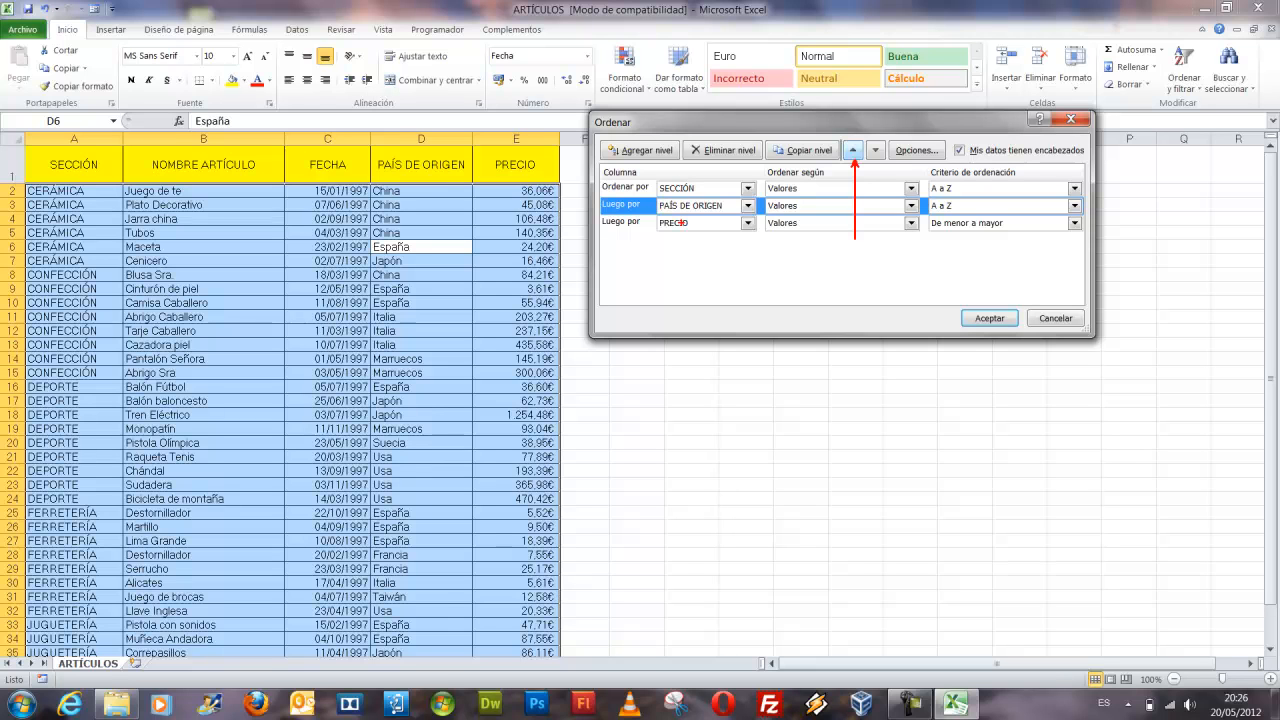
{"action": "left_click", "coordinate": [859, 155]}
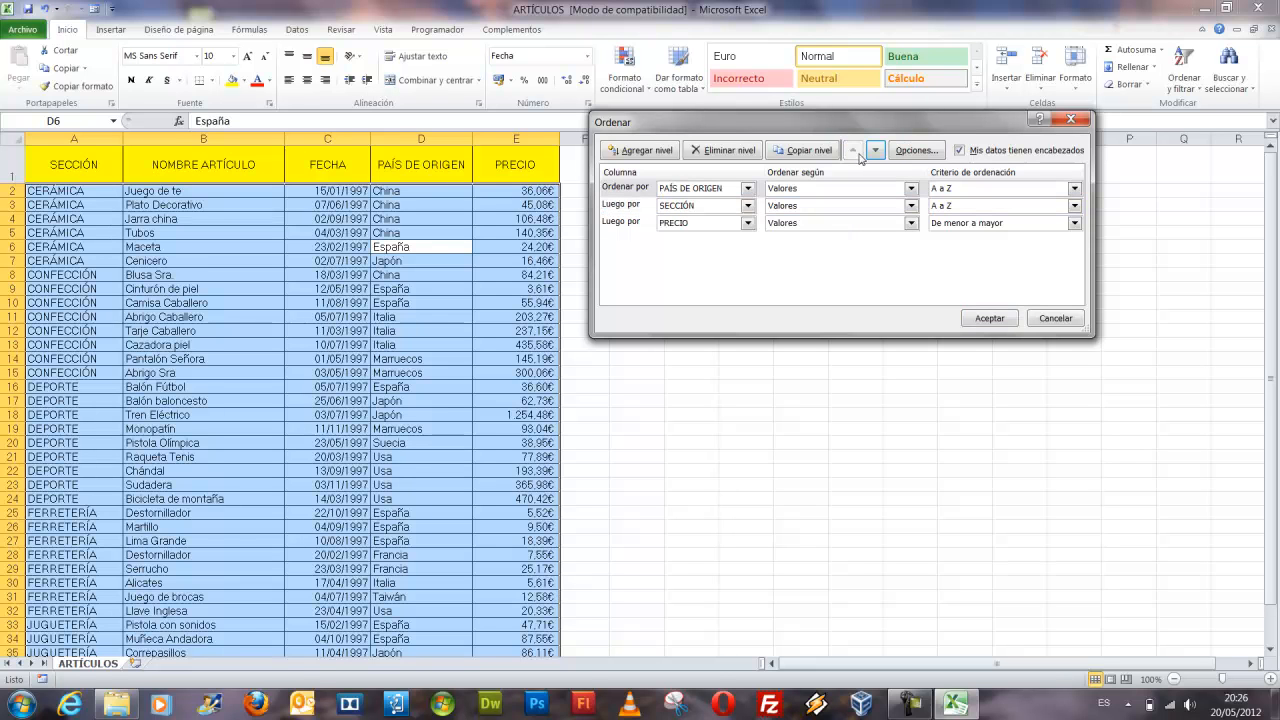
{"action": "left_click", "coordinate": [1004, 322]}
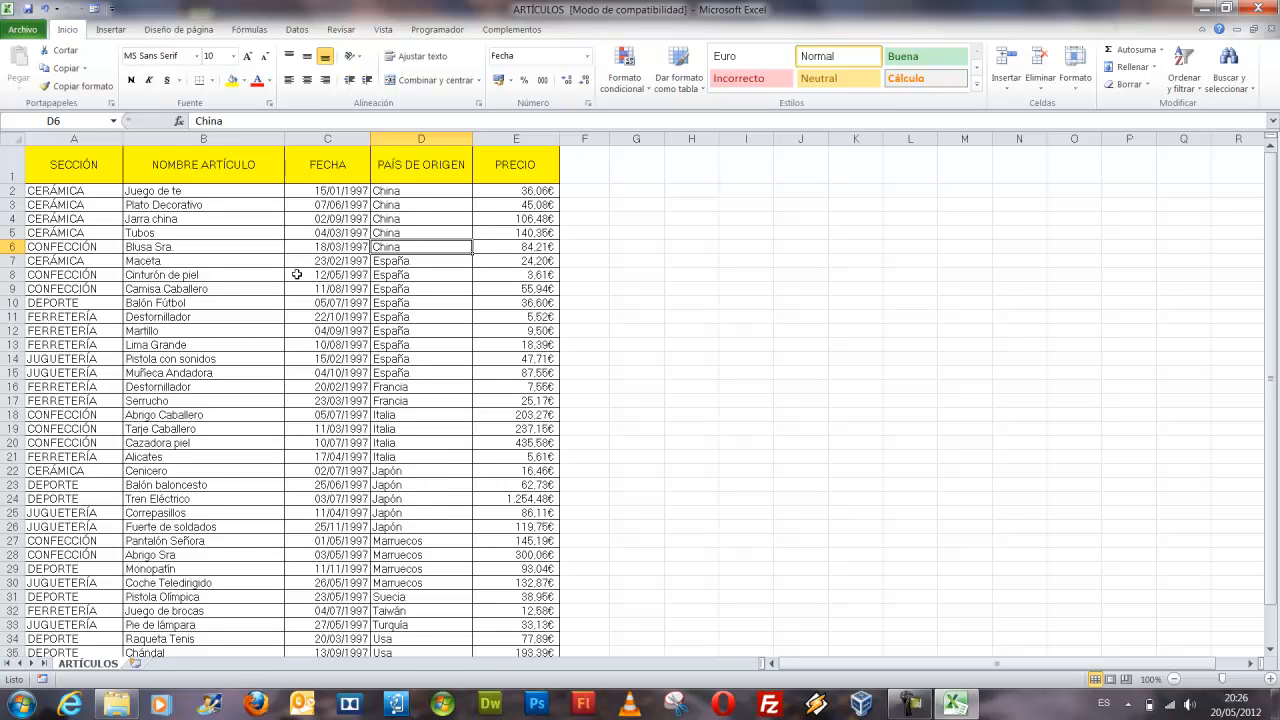
Go down the PAÍS DE ORIGEN column to cell D13 to check the order of the rows
{"action": "key", "text": "Down"}
{"action": "key", "text": "Down"}
{"action": "key", "text": "Down"}
{"action": "key", "text": "Down"}
{"action": "key", "text": "Down"}
{"action": "key", "text": "Down"}
{"action": "key", "text": "Down"}
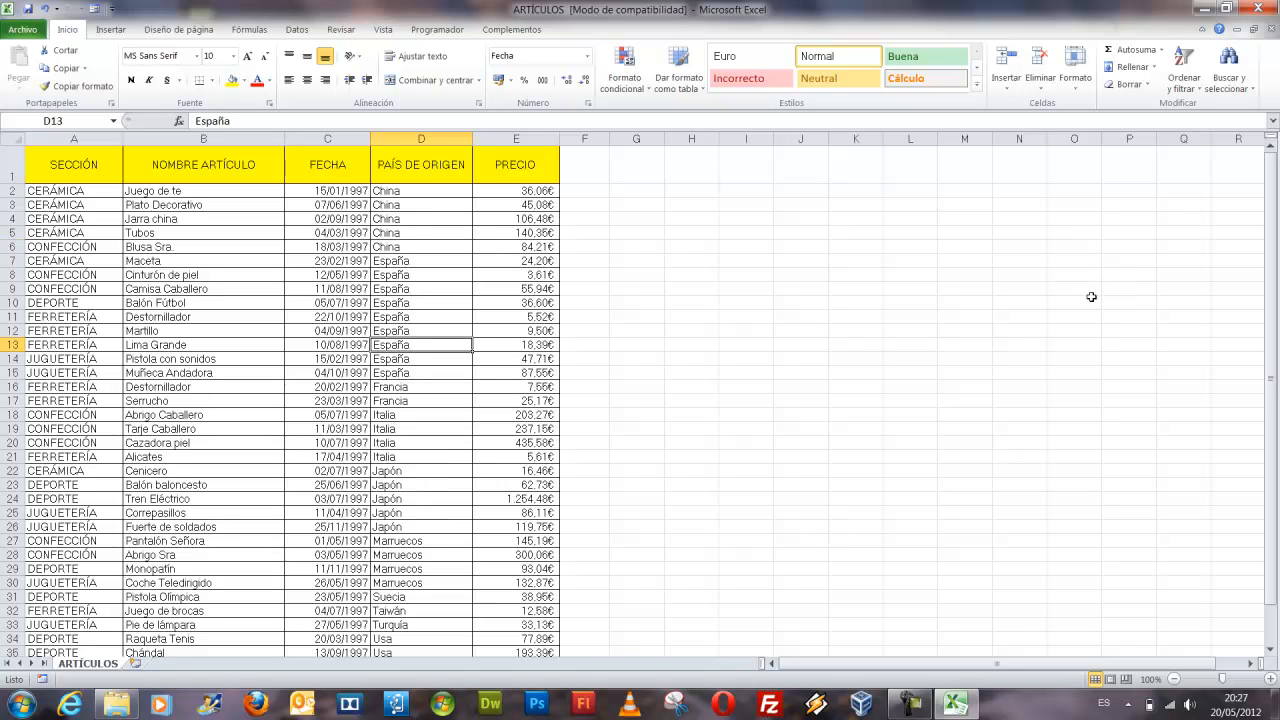
Turn off Mis datos tienen encabezados in the custom sort and apply it to the ARTÍCULOS table
{"action": "left_click", "coordinate": [1185, 85]}
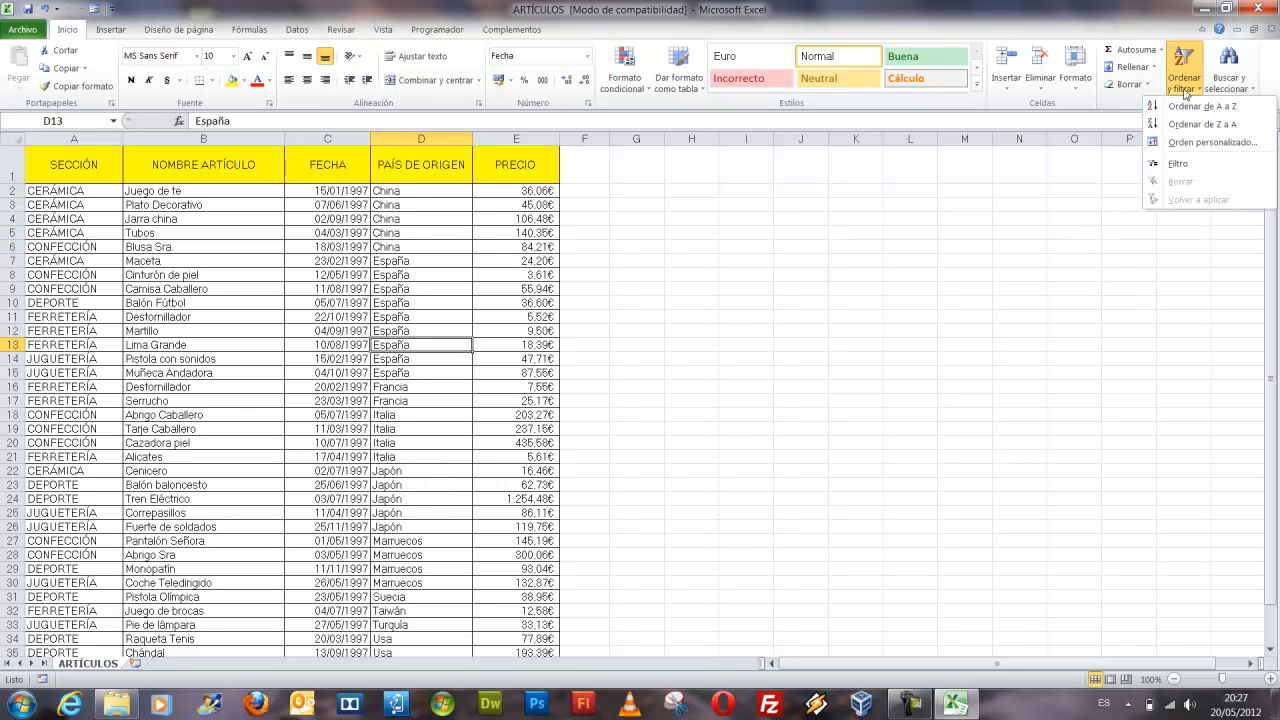
{"action": "left_click", "coordinate": [1185, 143]}
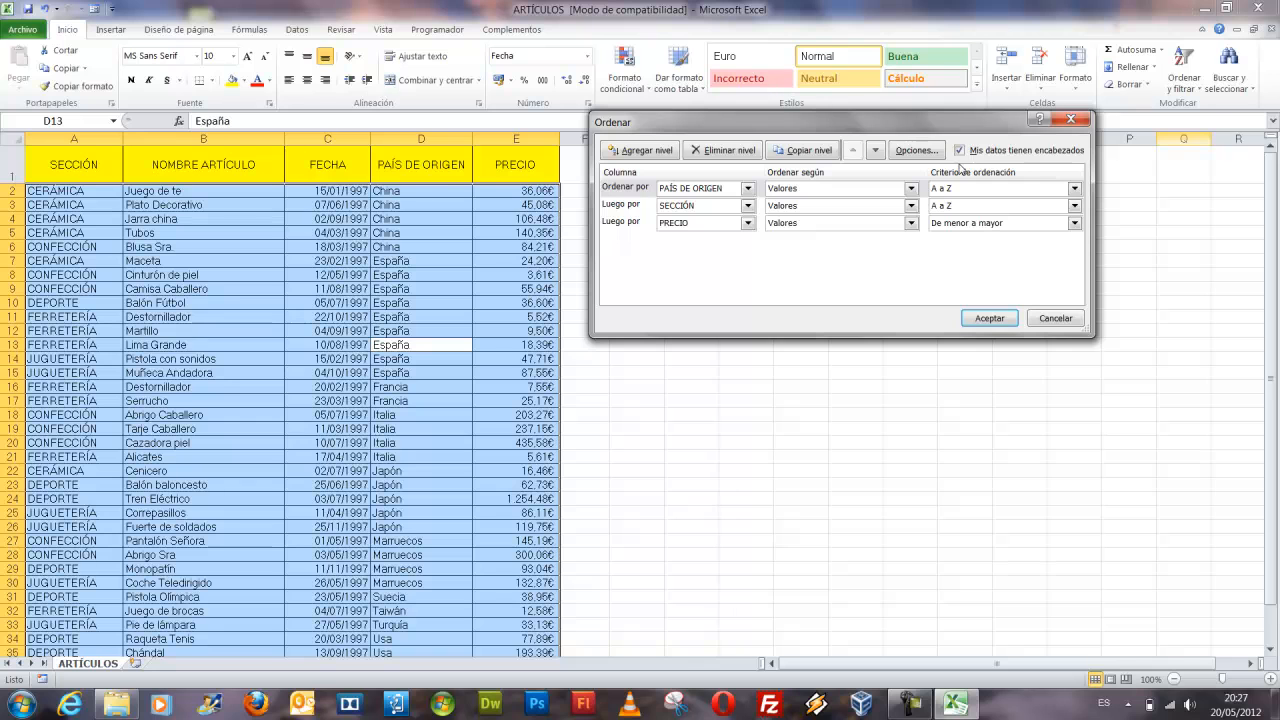
{"action": "left_click_drag", "start_coordinate": [946, 137], "coordinate": [1083, 161]}
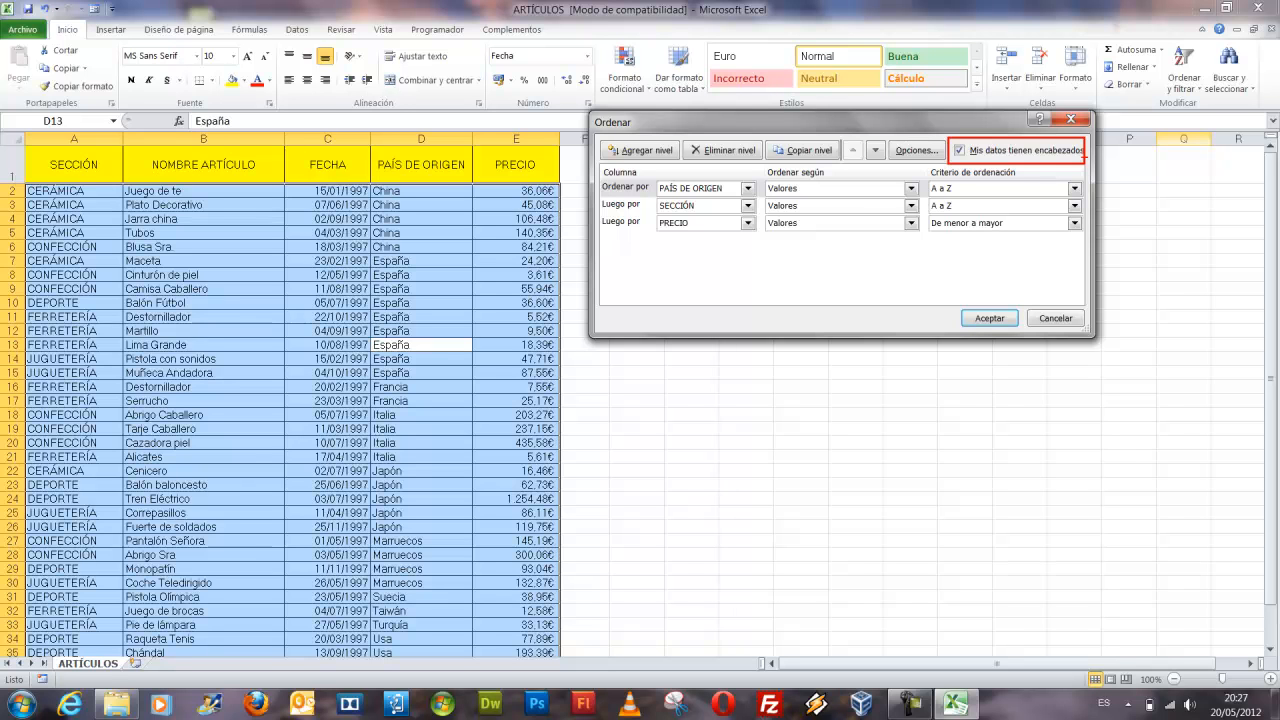
{"action": "mouse_move", "coordinate": [9, 134]}
{"action": "left_mouse_down"}
{"action": "mouse_move", "coordinate": [222, 192]}
{"action": "mouse_move", "coordinate": [572, 188]}
{"action": "left_mouse_up"}
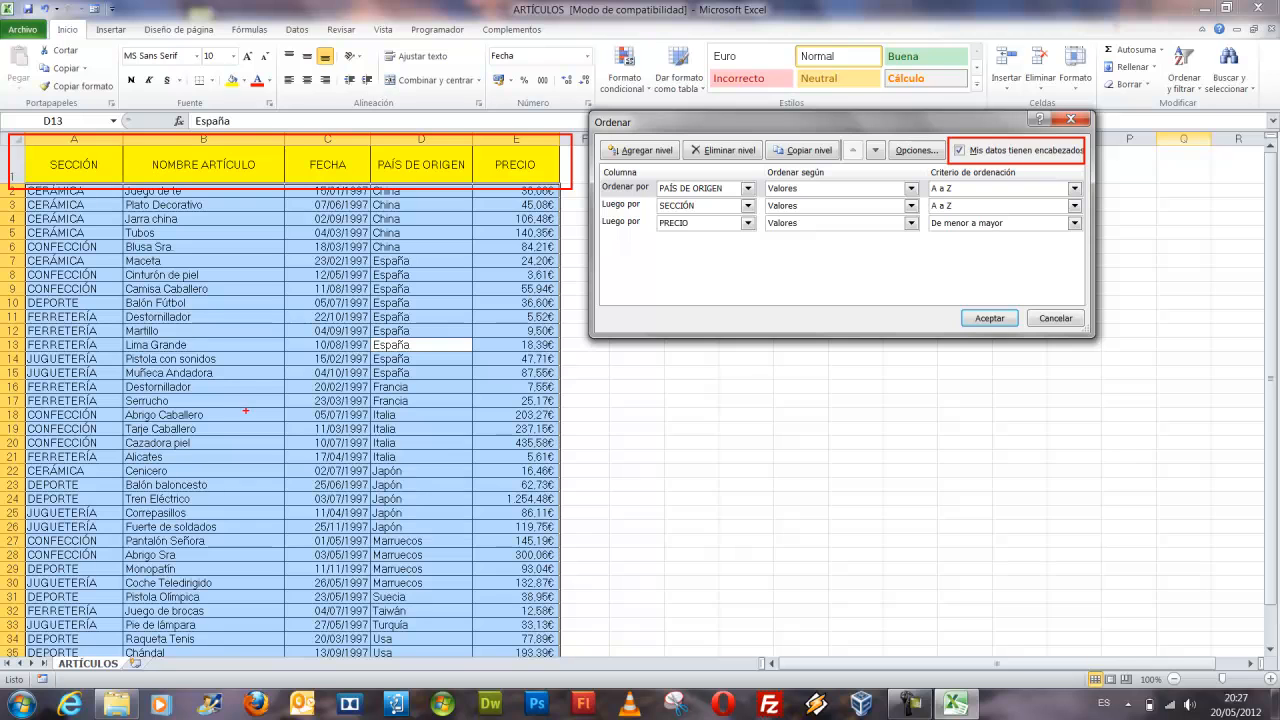
{"action": "key", "text": "Escape"}
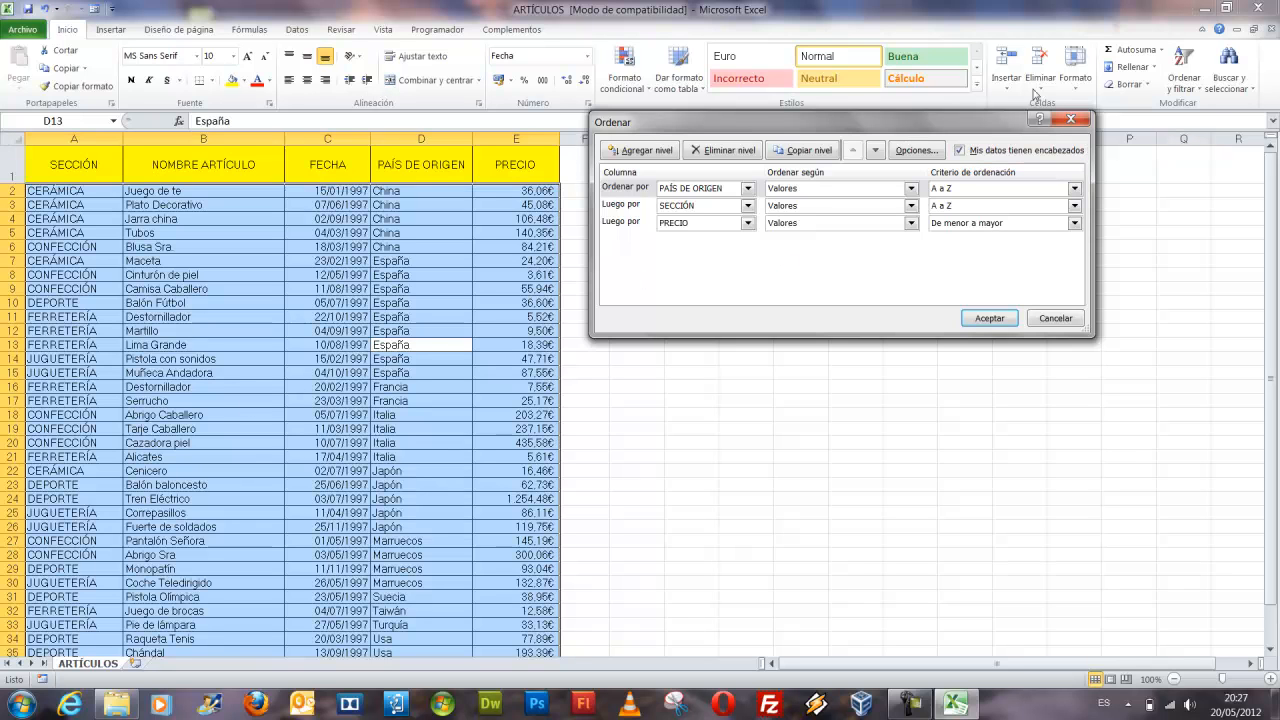
{"action": "left_click", "coordinate": [959, 150]}
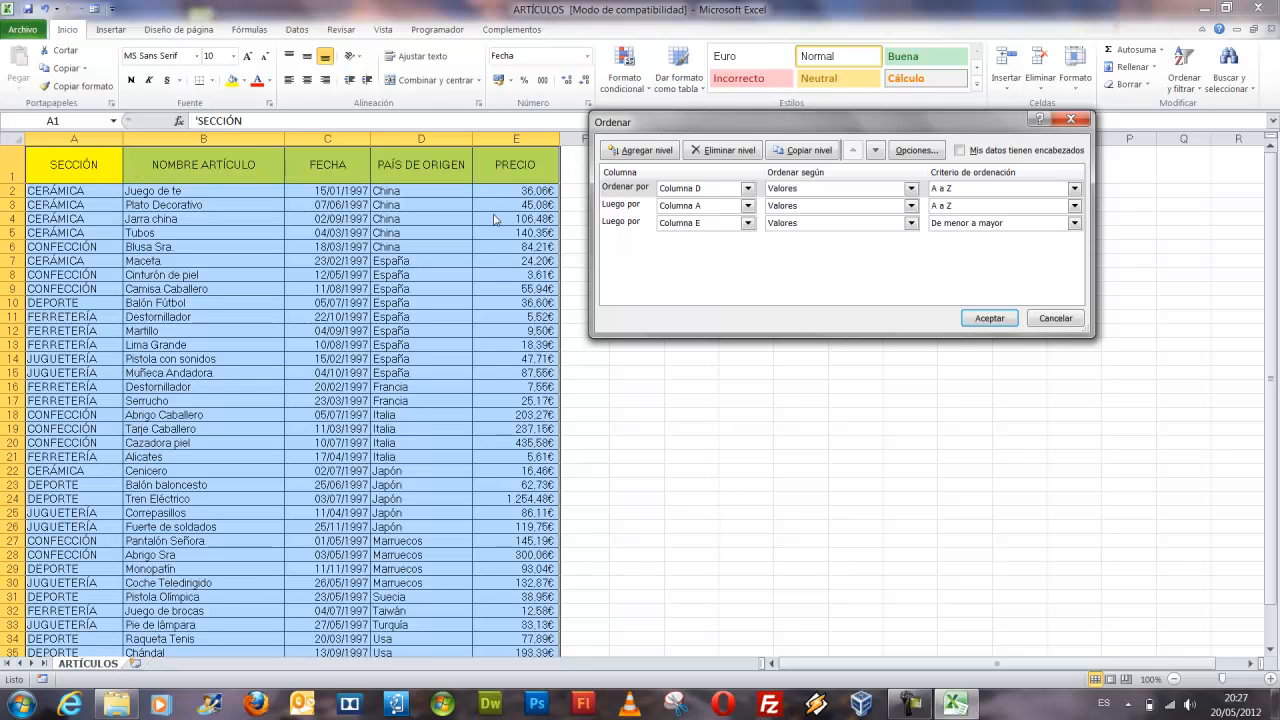
{"action": "left_click", "coordinate": [977, 318]}
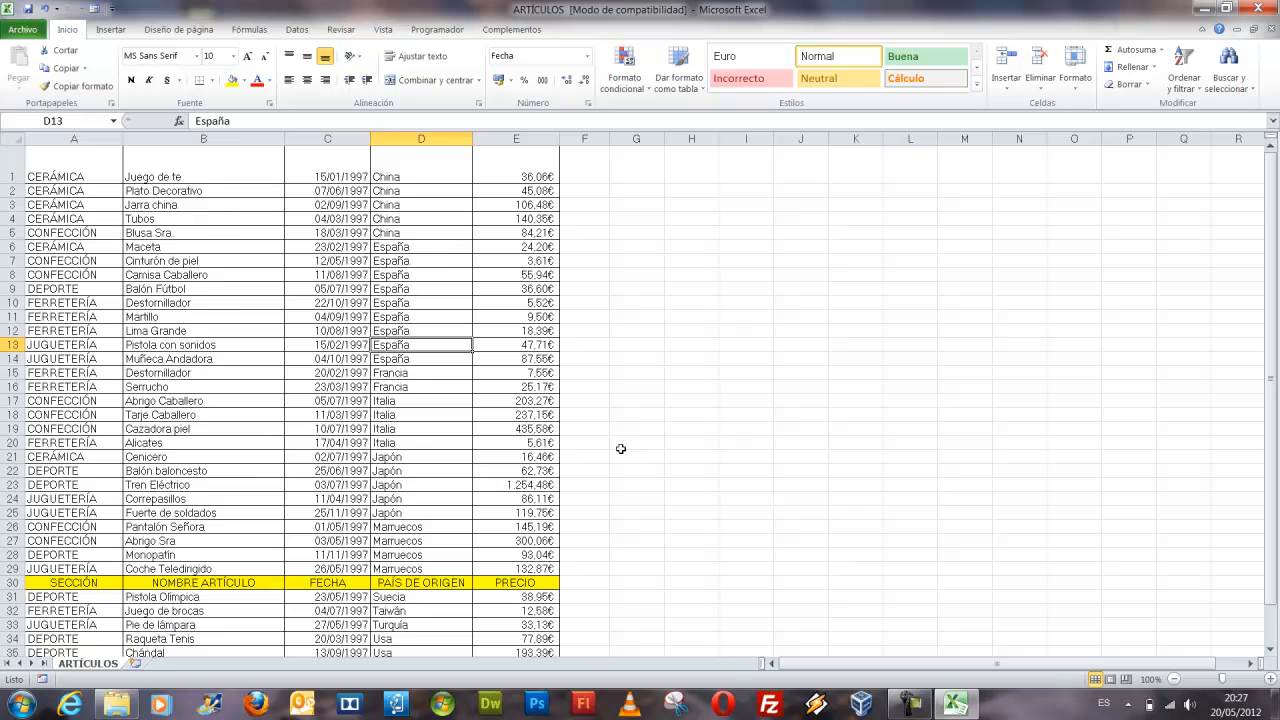
Check where the header row ends up in the sorted list and undo the last sort
{"action": "scroll", "coordinate": [506, 422], "scroll_direction": "down", "scroll_amount": 3}
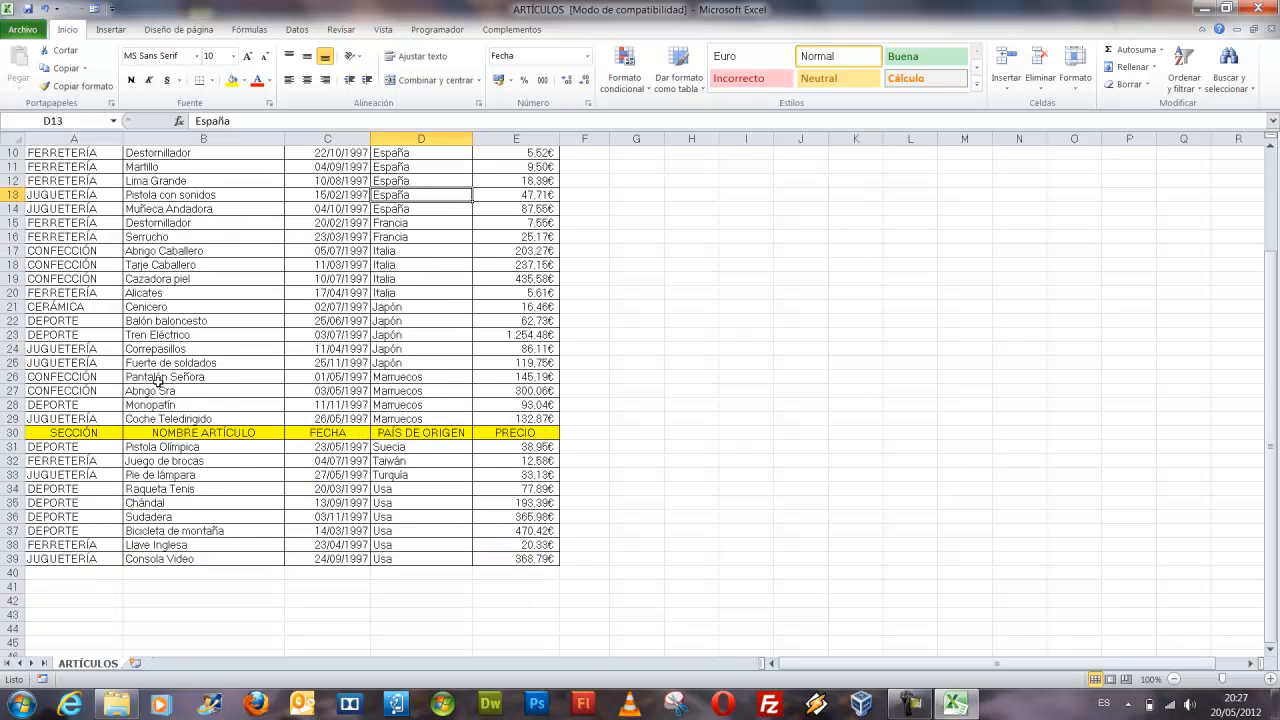
{"action": "scroll", "coordinate": [157, 381], "scroll_direction": "up", "scroll_amount": 4}
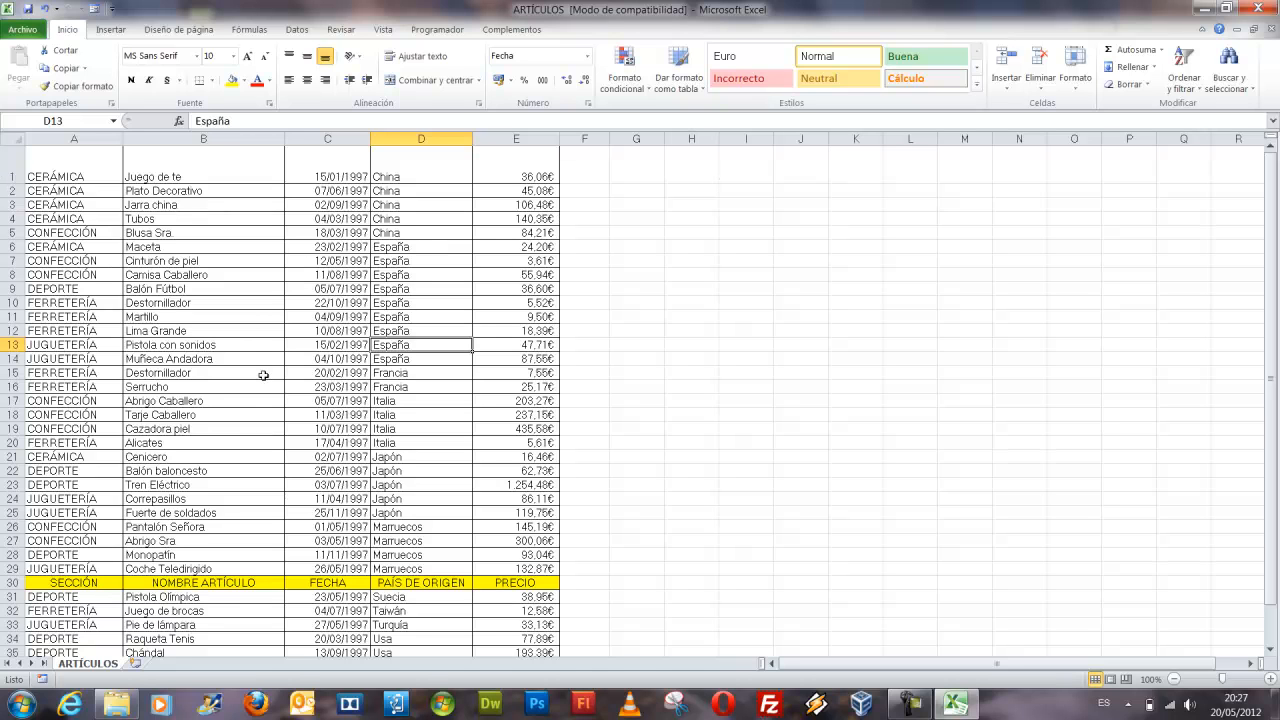
{"action": "left_click", "coordinate": [44, 9]}
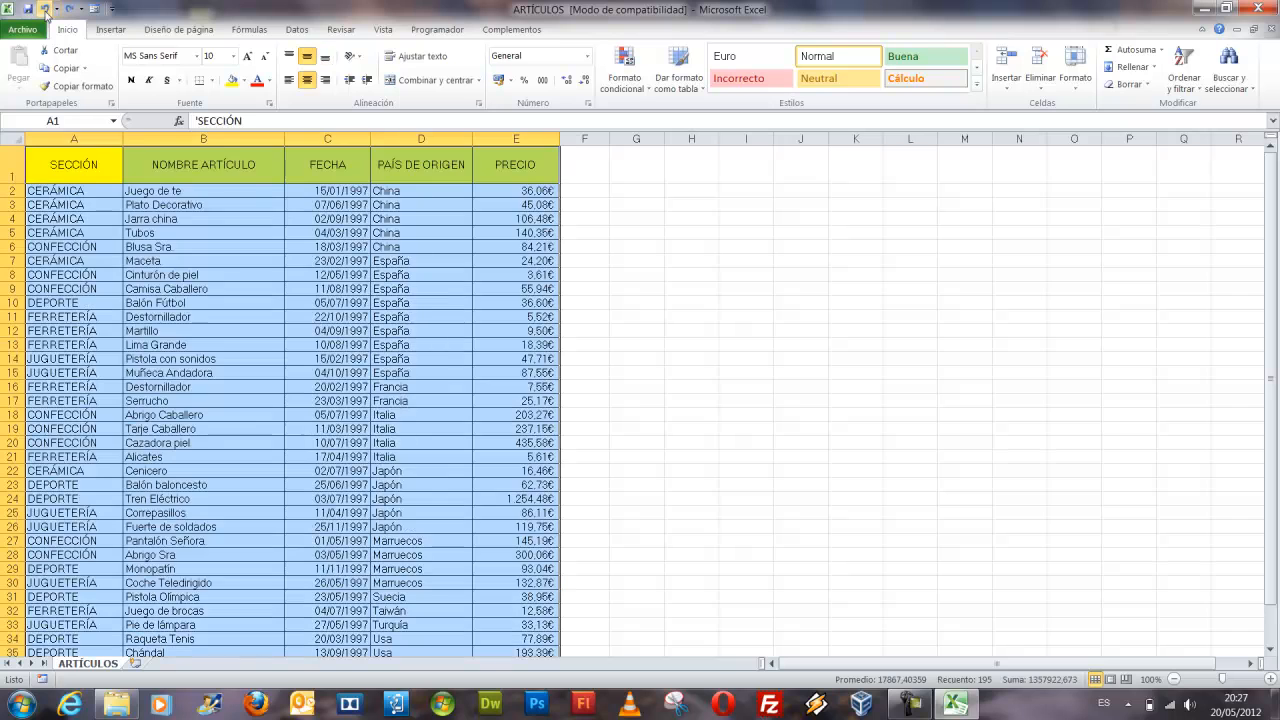
Examine the custom sort's options for case sensitivity and for top-to-bottom or left-to-right orientation, and leave without applying anything
{"action": "left_click", "coordinate": [377, 371]}
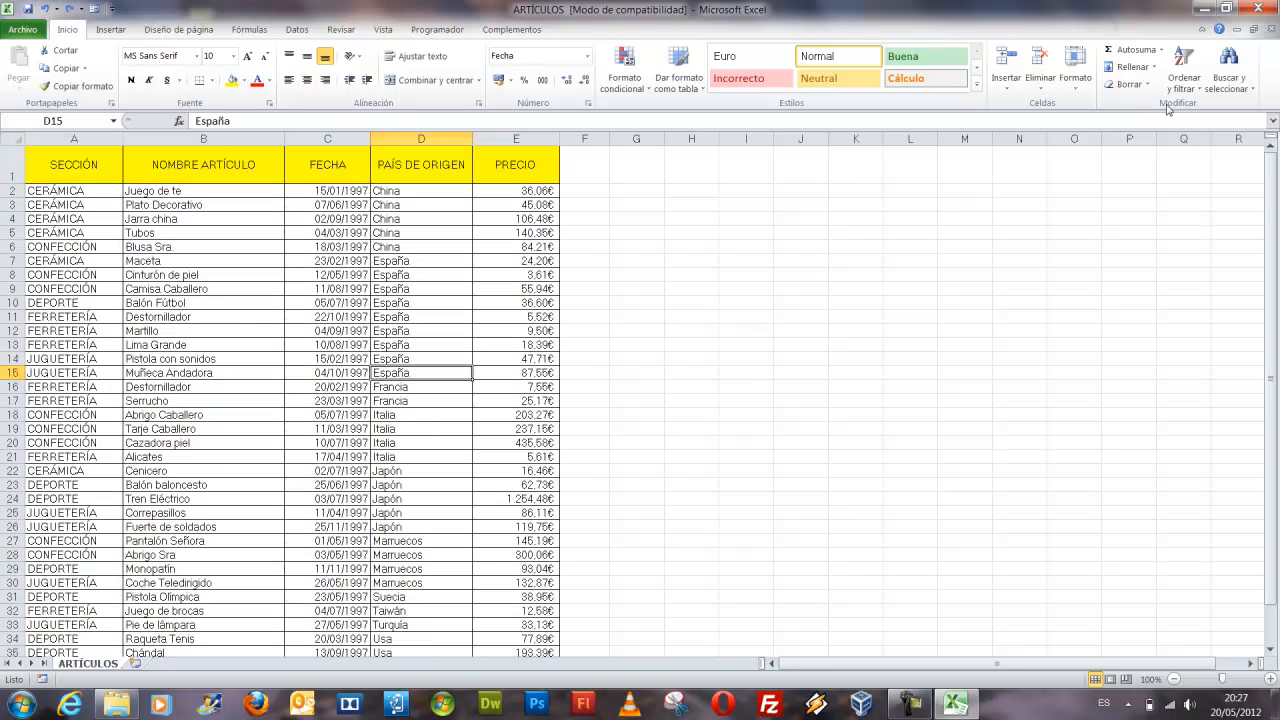
{"action": "left_click", "coordinate": [1182, 80]}
{"action": "left_click", "coordinate": [1181, 146]}
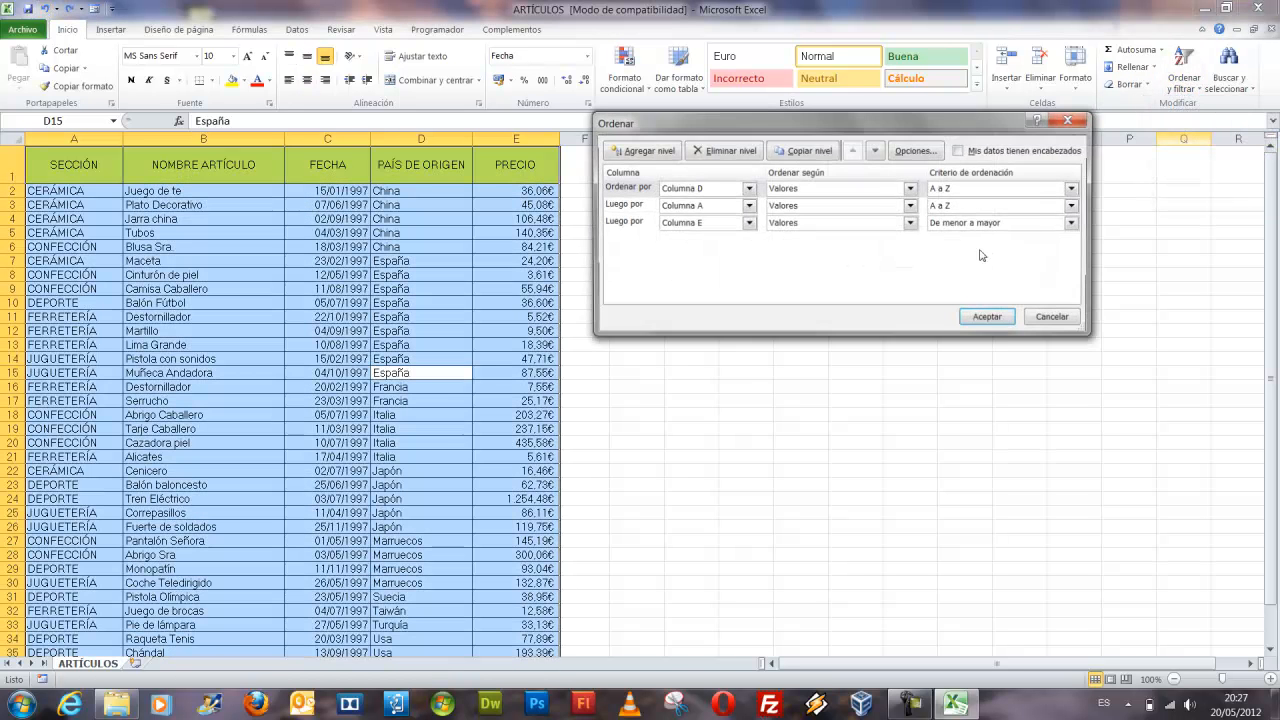
{"action": "left_click", "coordinate": [913, 151]}
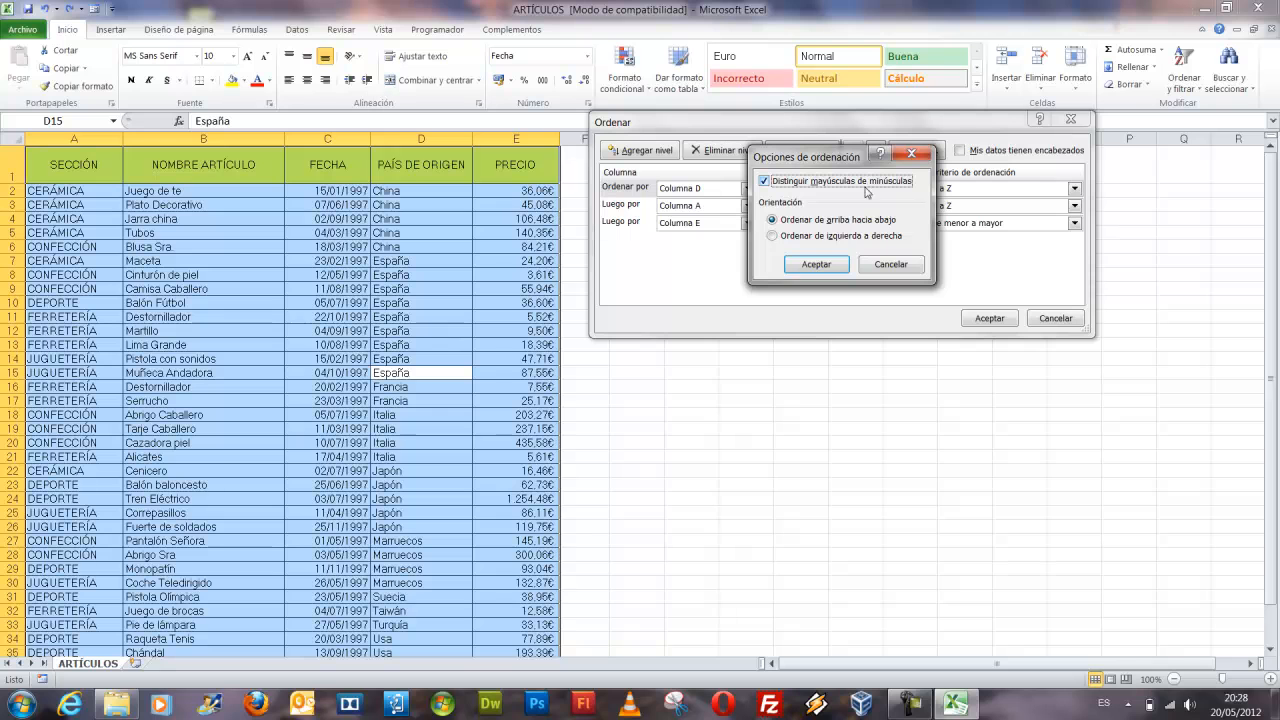
{"action": "left_click_drag", "start_coordinate": [757, 212], "coordinate": [918, 228]}
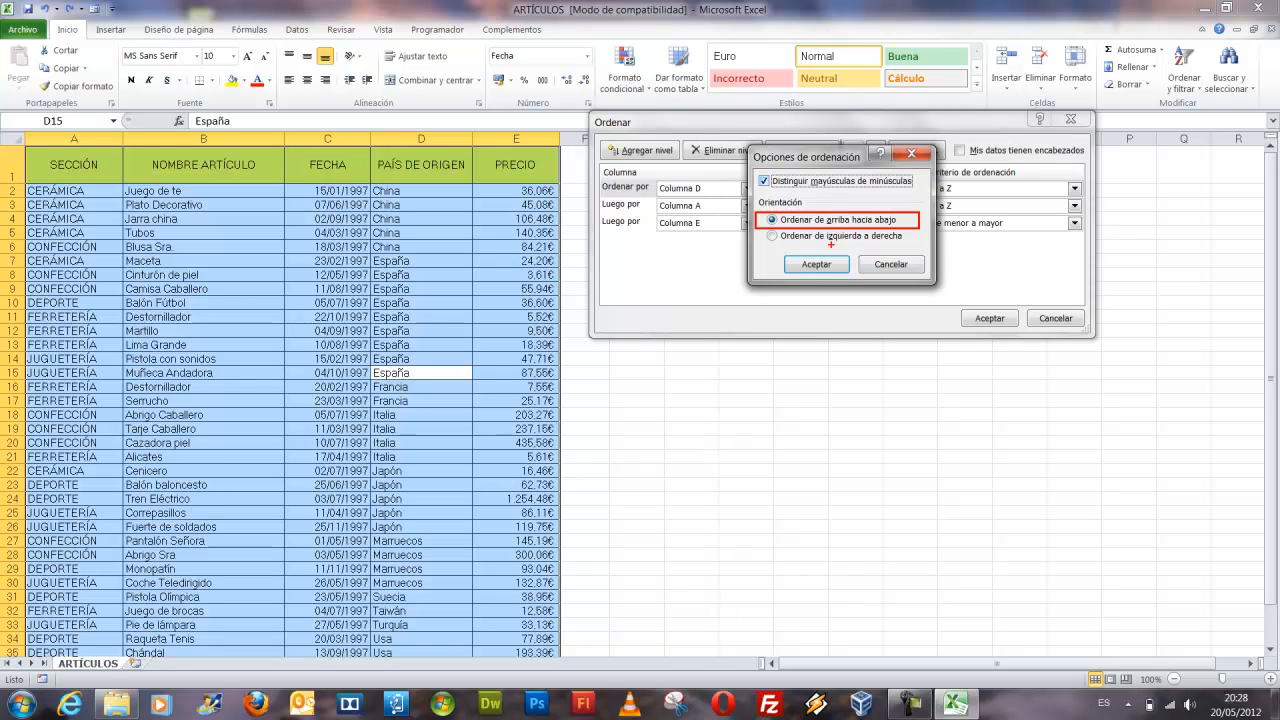
{"action": "key", "text": "Escape"}
{"action": "key", "text": "ctrl+2"}
{"action": "left_click_drag", "start_coordinate": [748, 222], "coordinate": [929, 249]}
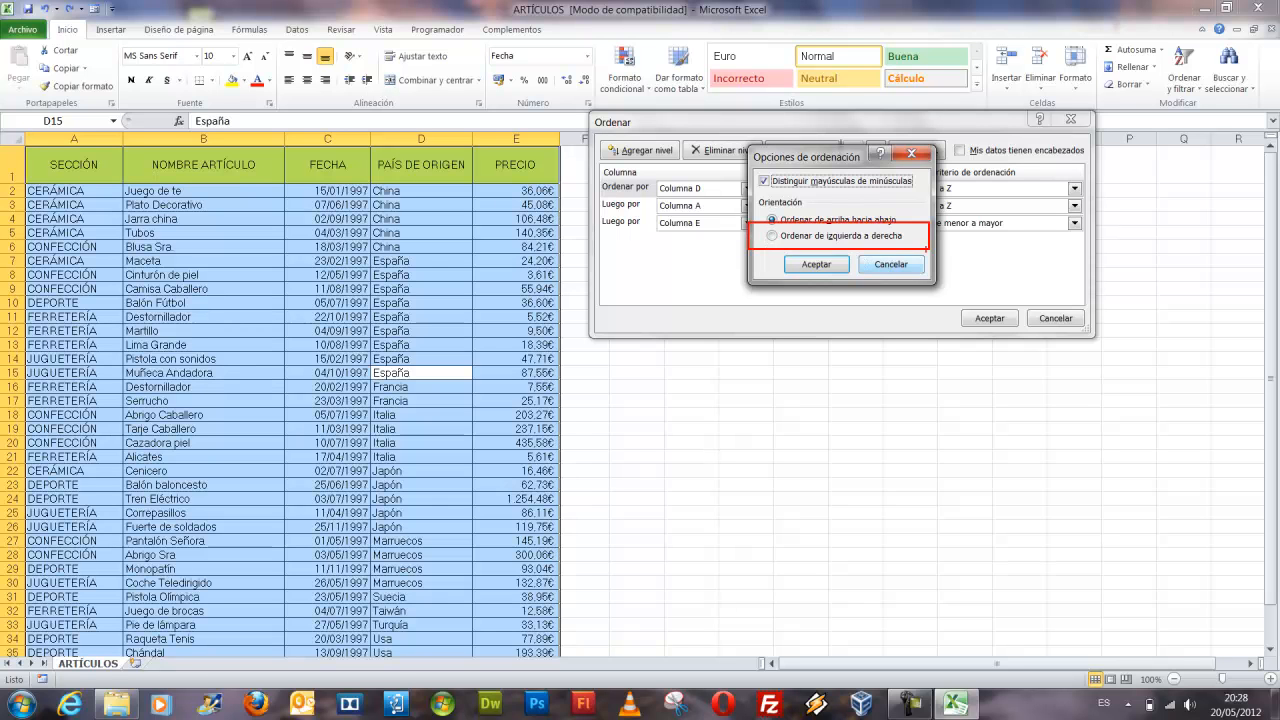
{"action": "key", "text": "Escape"}
{"action": "left_click", "coordinate": [890, 264]}
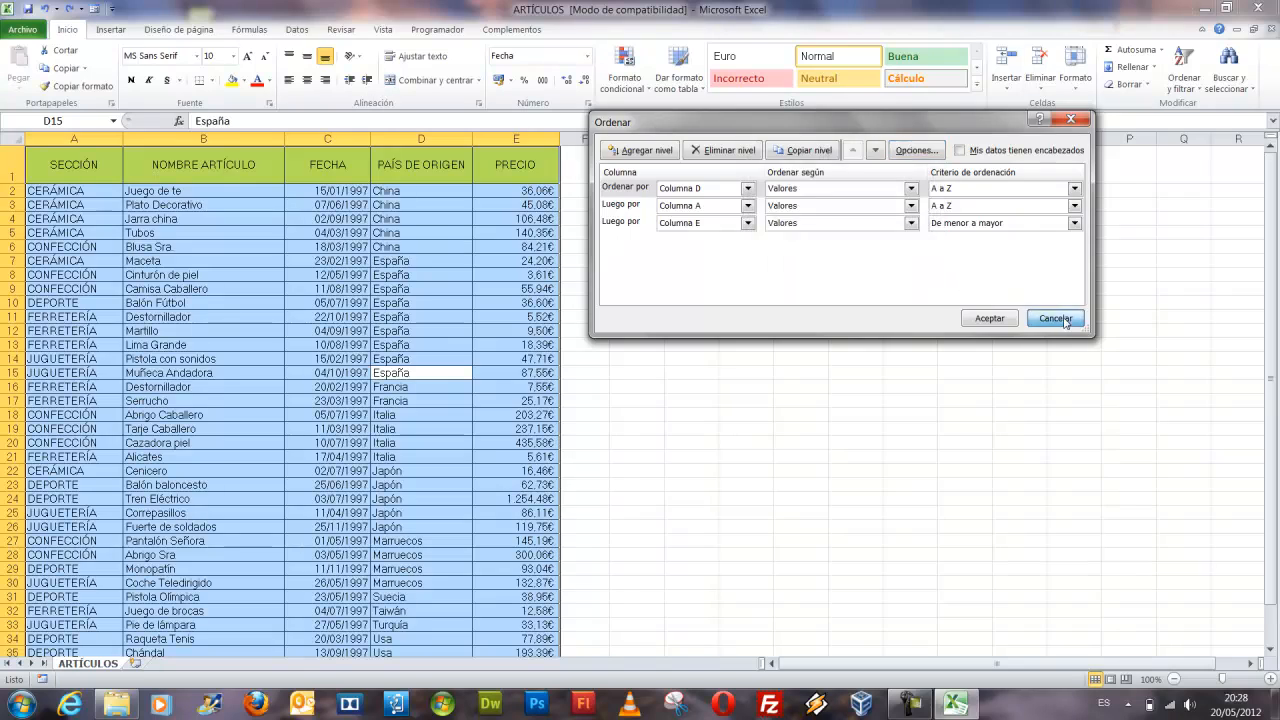
{"action": "left_click", "coordinate": [1056, 318]}
Add a new worksheet and enter the row headings PROVINCIA, POBLACIÓN and SUPERFICIE in cells A1 to A3
{"action": "left_click", "coordinate": [135, 664]}
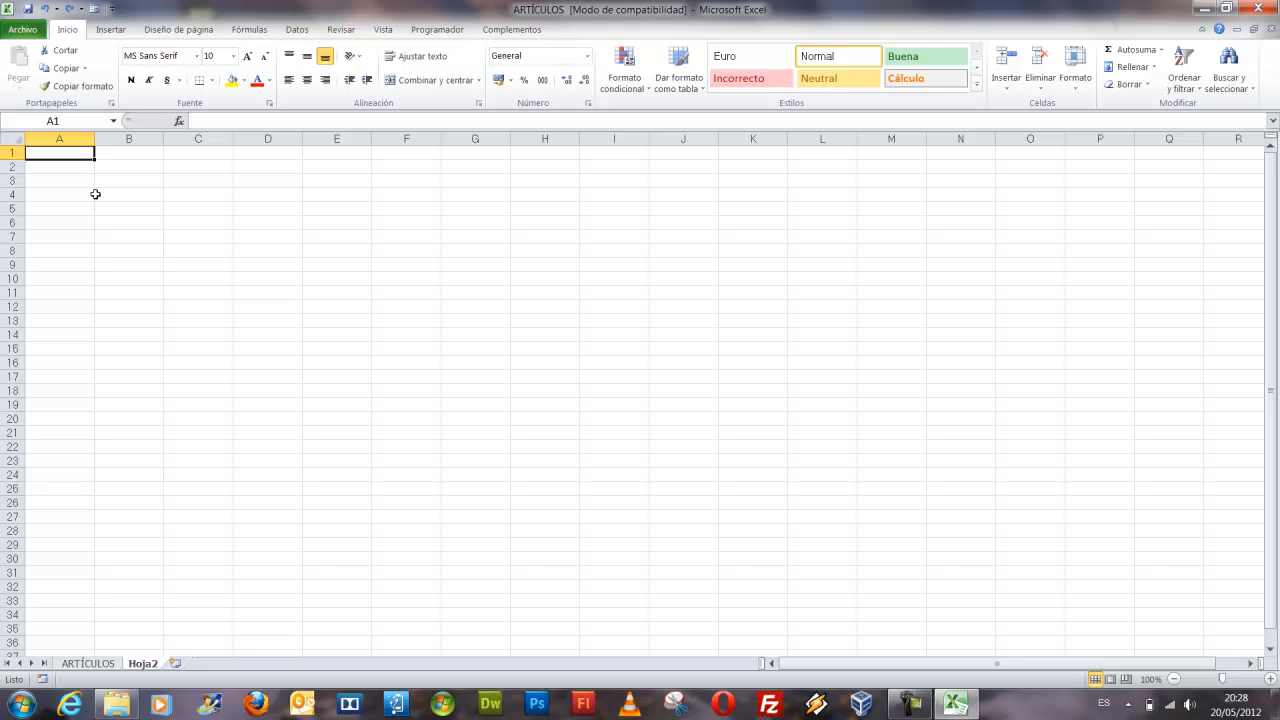
{"action": "key", "text": "Caps_Lock"}
{"action": "type", "text": "PROVINCIA"}
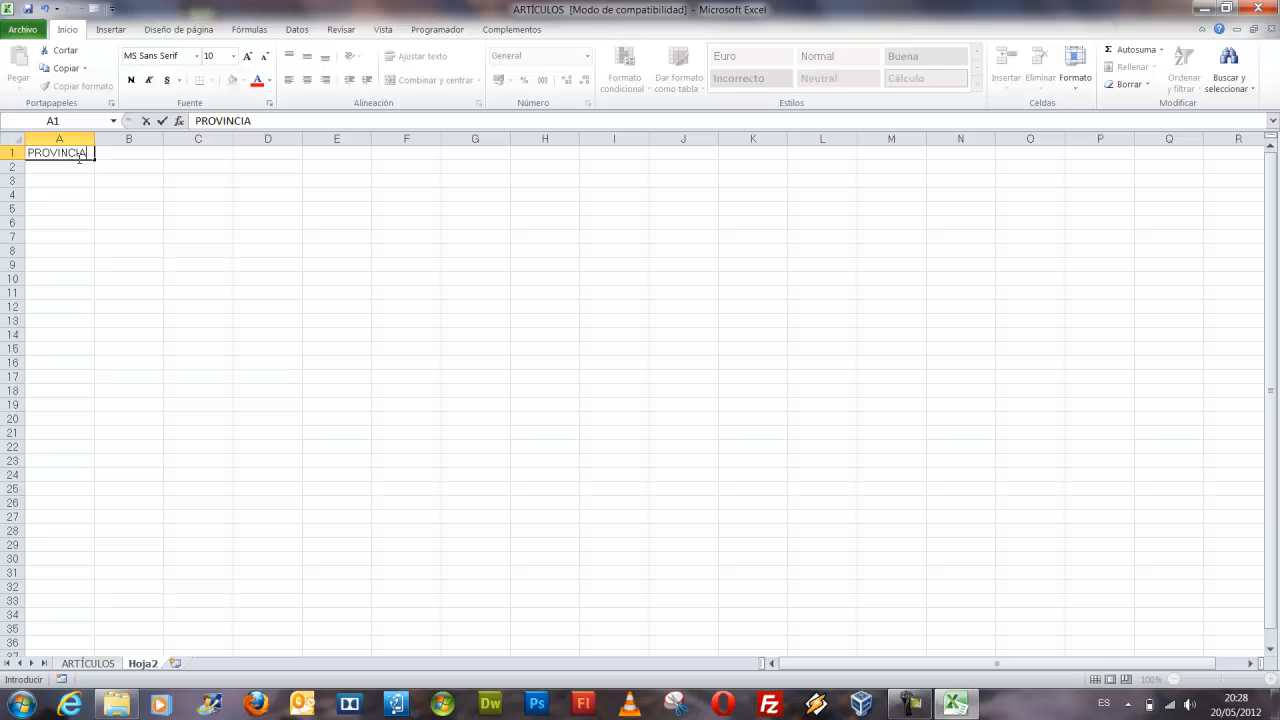
{"action": "key", "text": "Return"}
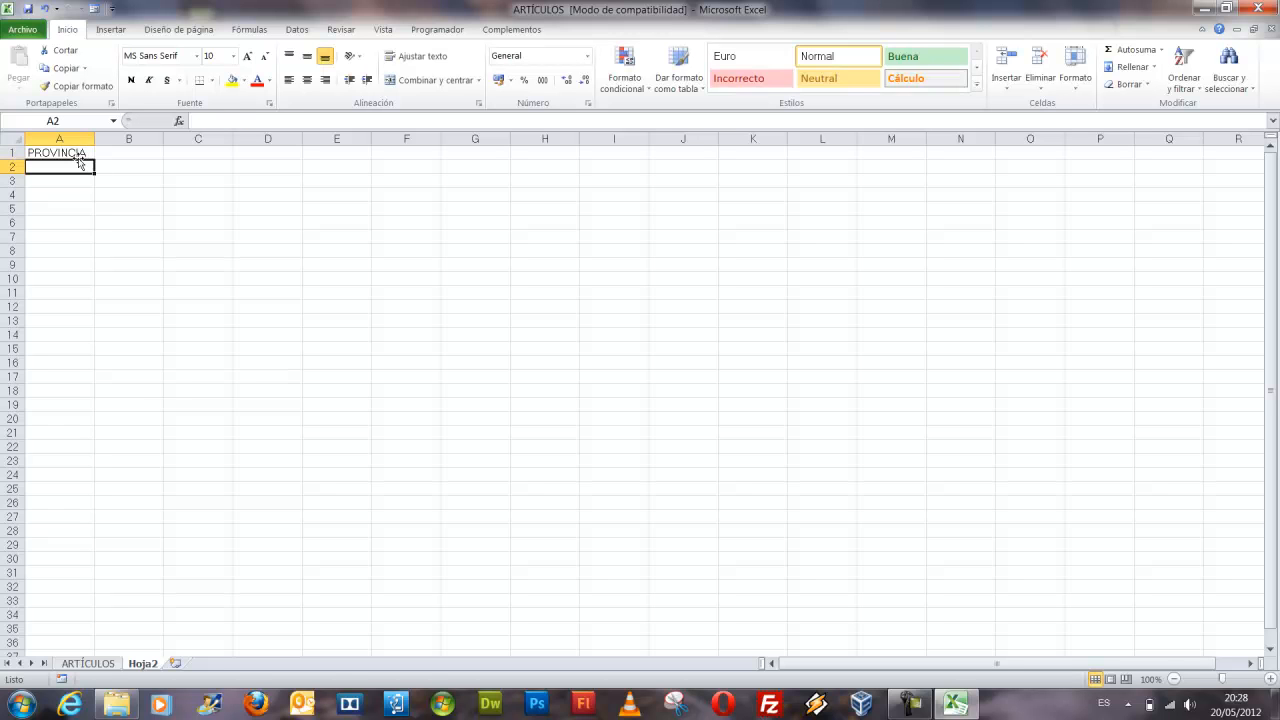
{"action": "type", "text": "POBLACIÓN"}
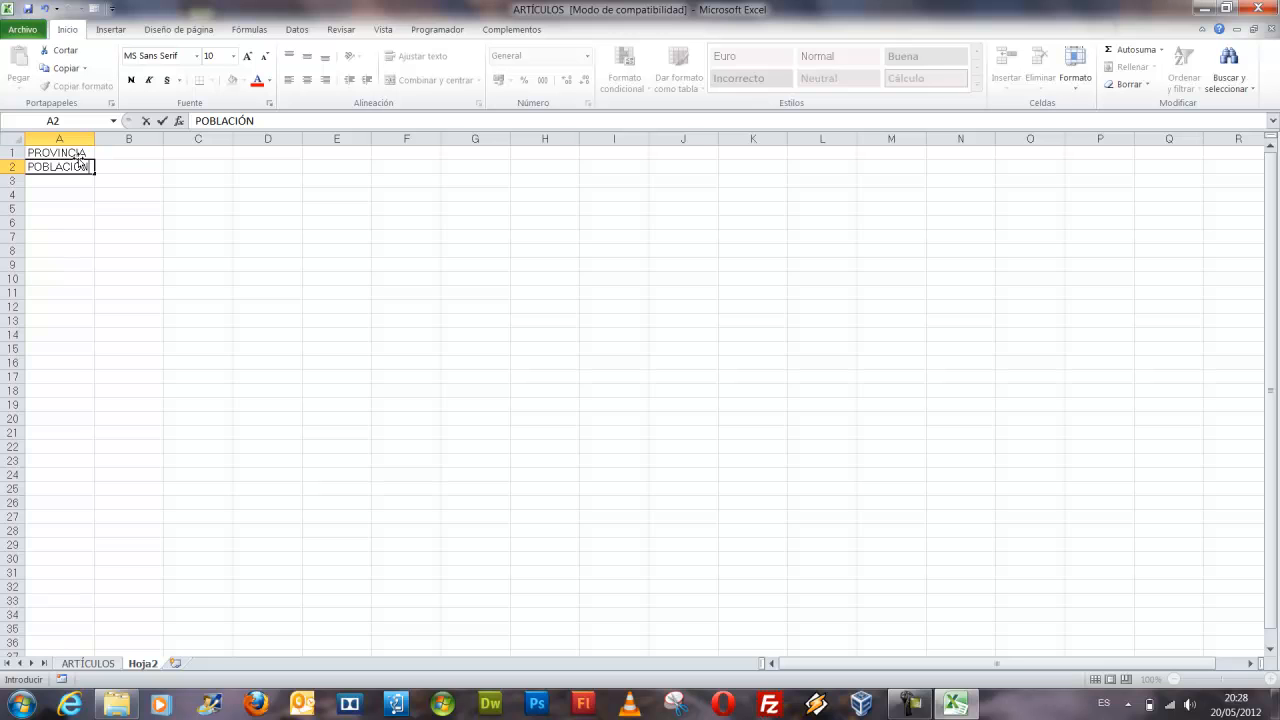
{"action": "key", "text": "Return"}
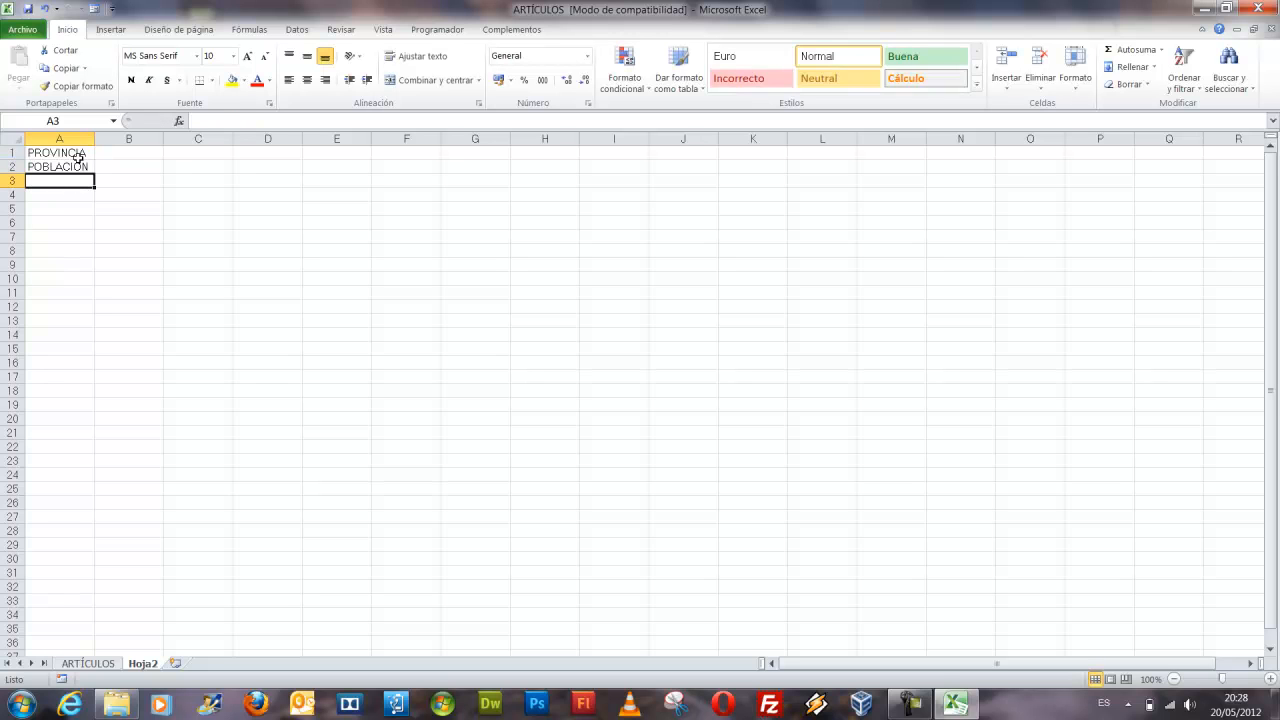
{"action": "type", "text": "SUPERFICIE"}
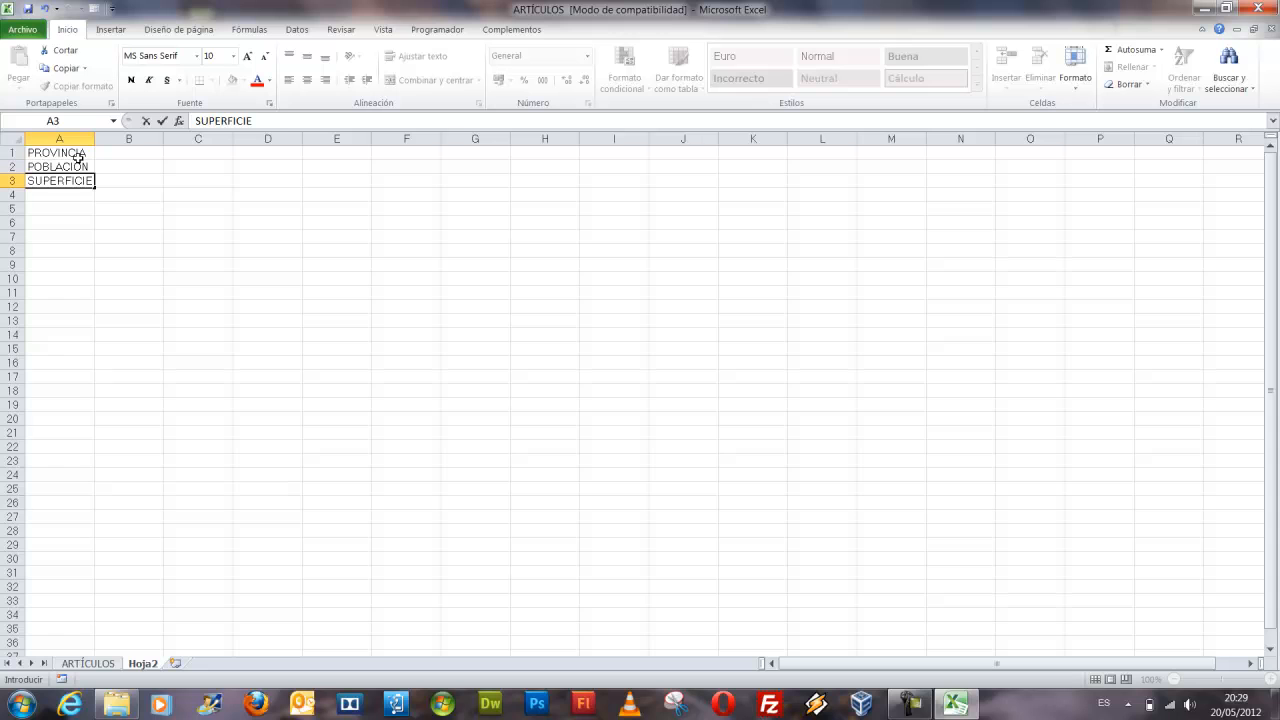
{"action": "key", "text": "Tab"}
Fill cells B1 to B3 with BARCELONA, MANRESA and 150000
{"action": "key", "text": "Caps_Lock"}
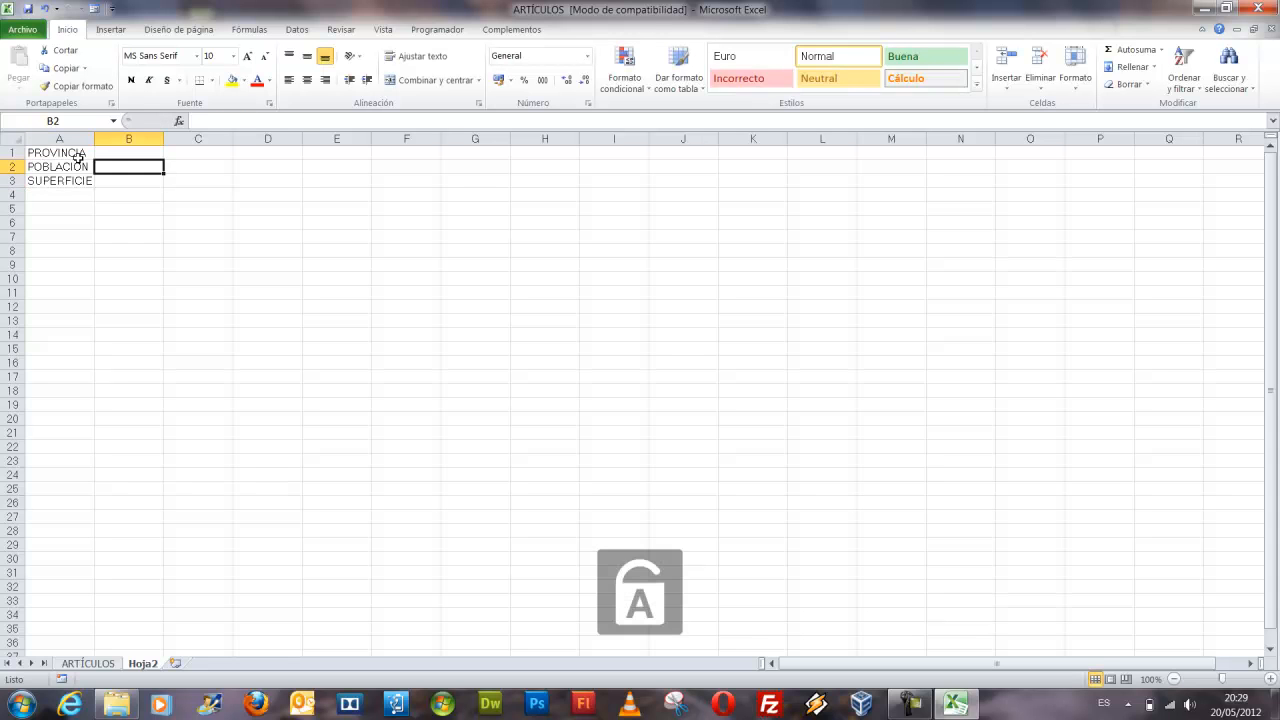
{"action": "key", "text": "Up"}
{"action": "key", "text": "Up"}
{"action": "key", "text": "Caps_Lock"}
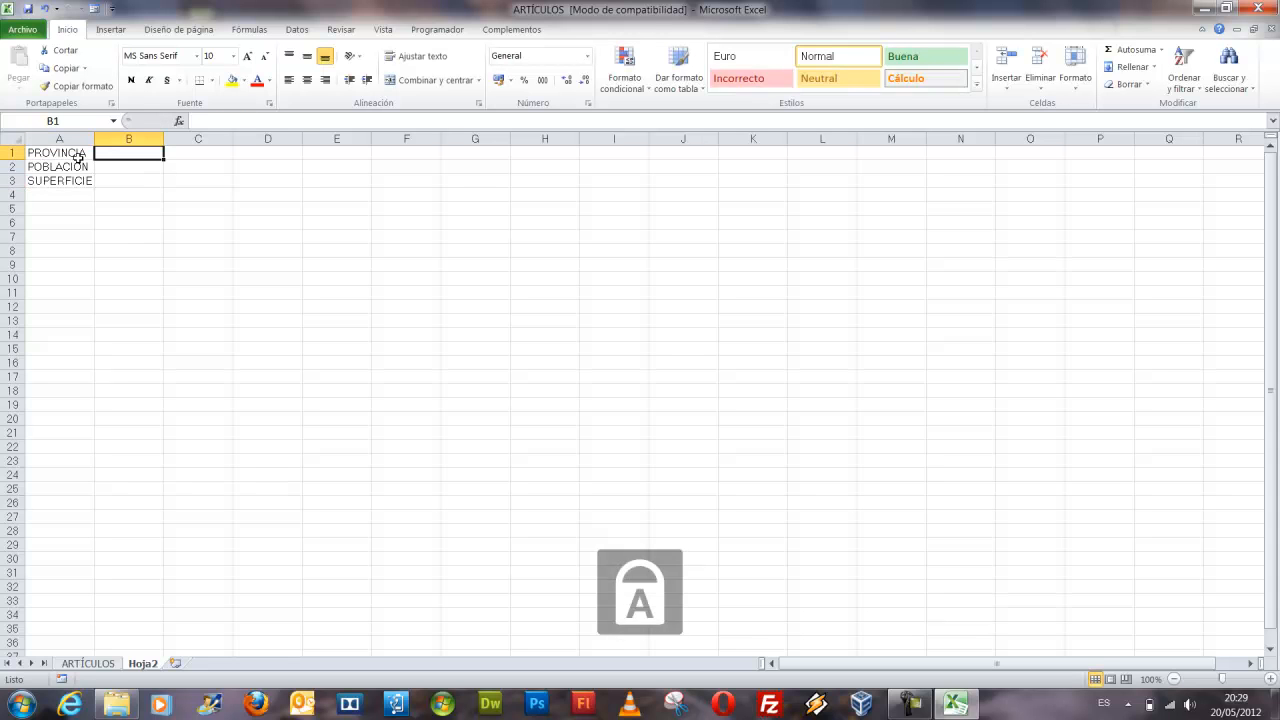
{"action": "type", "text": "BARCELONA"}
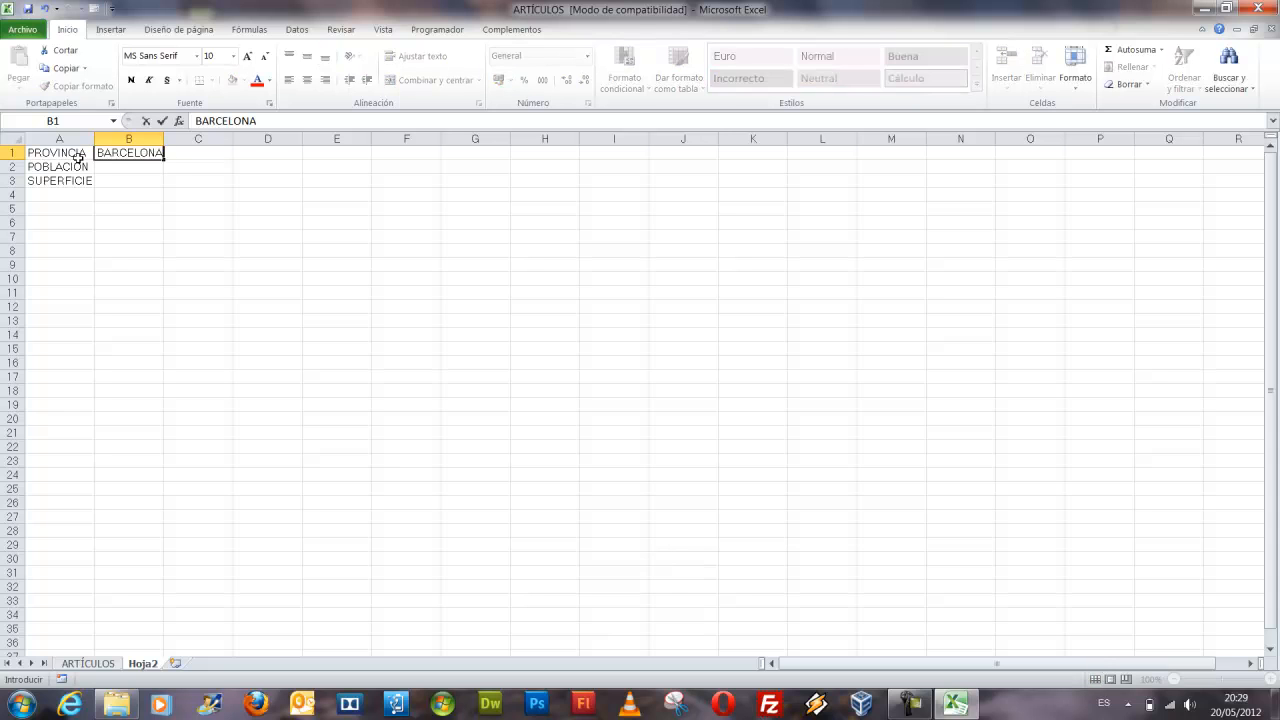
{"action": "key", "text": "Tab"}
{"action": "key", "text": "Left"}
{"action": "key", "text": "Down"}
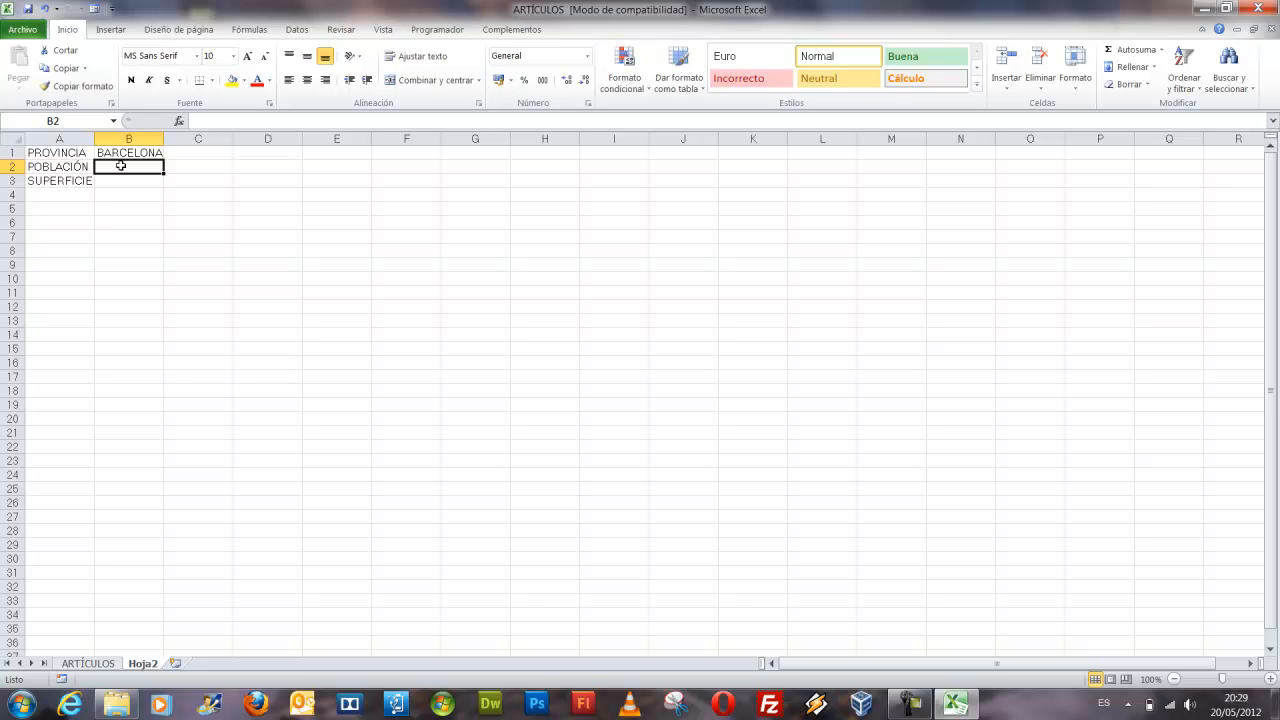
{"action": "type", "text": "MANRESA"}
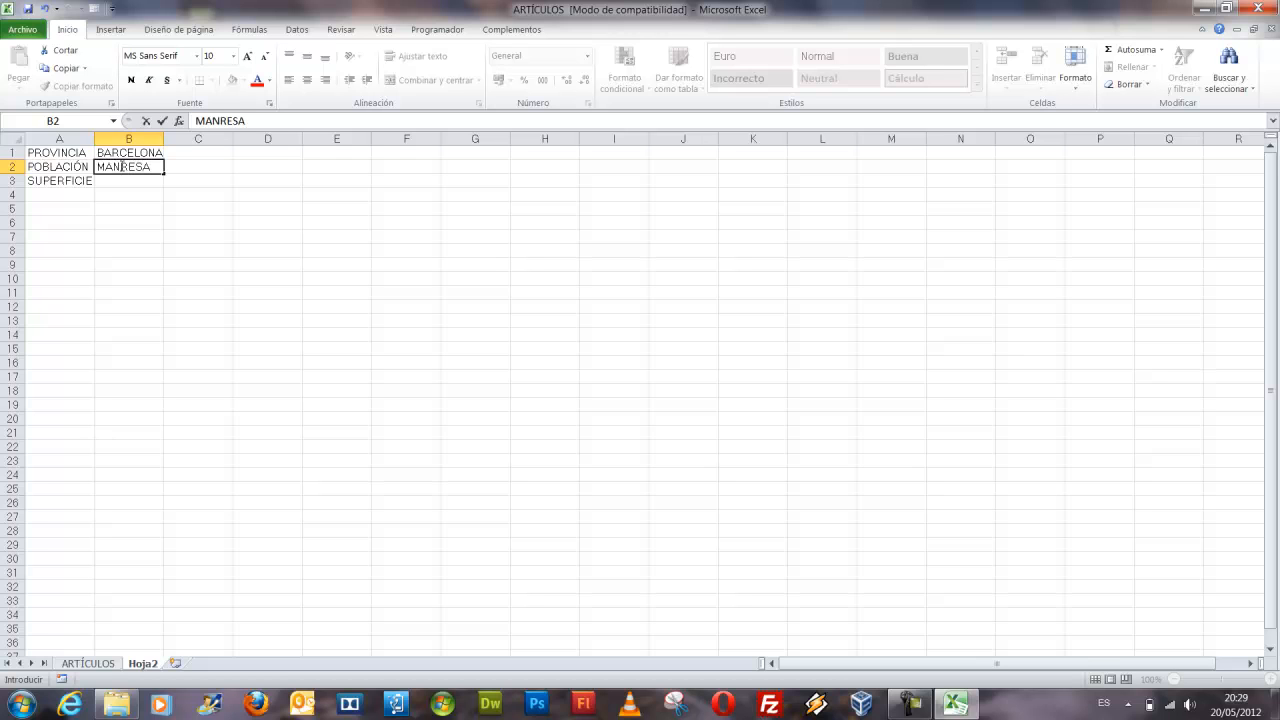
{"action": "key", "text": "Return"}
{"action": "type", "text": "150000"}
{"action": "key", "text": "Tab"}
Fill cells C1 to C3 with MADRID, ALCORCÓN and 200000
{"action": "key", "text": "Up"}
{"action": "key", "text": "Up"}
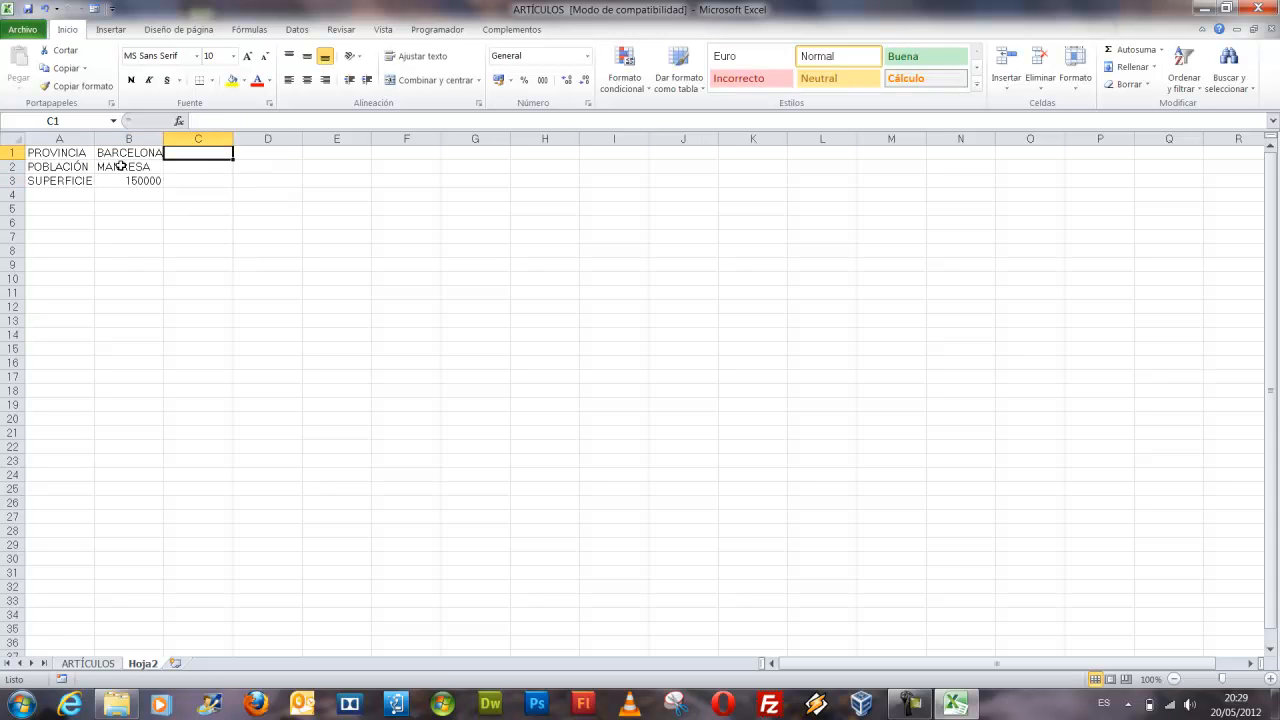
{"action": "type", "text": "MADRID"}
{"action": "key", "text": "Return"}
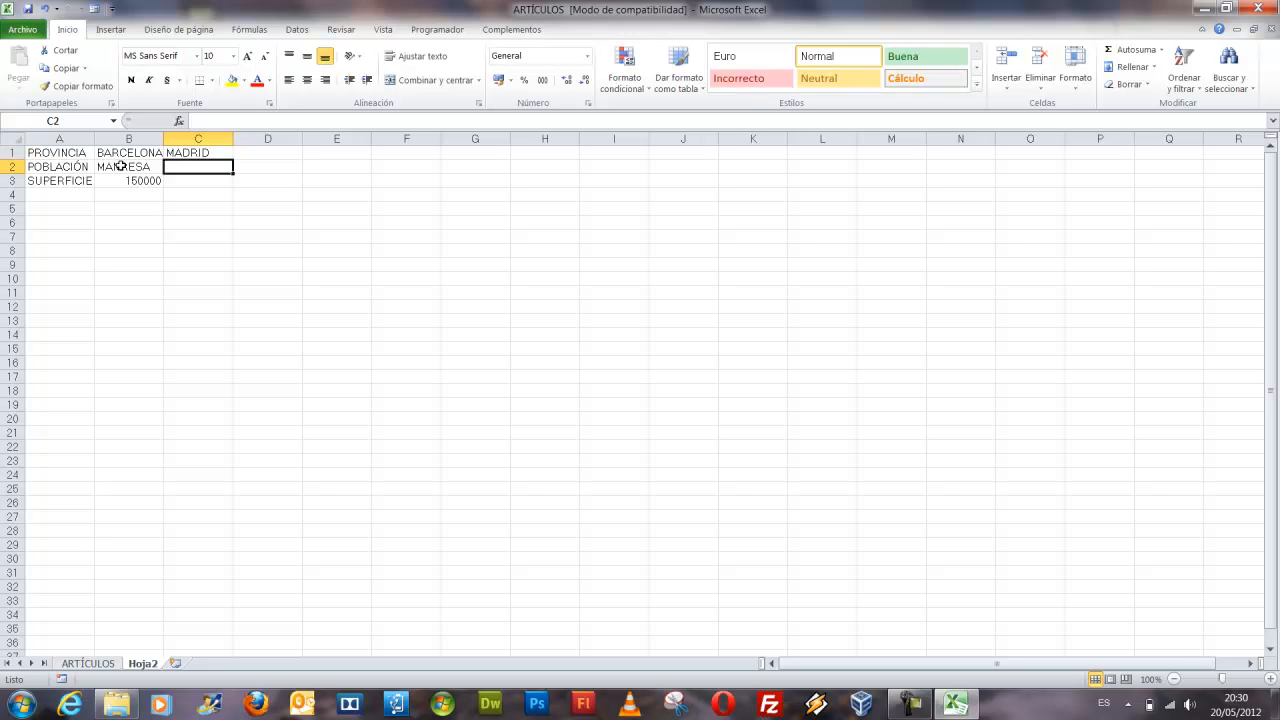
{"action": "type", "text": "ALCORCÓN"}
{"action": "key", "text": "Return"}
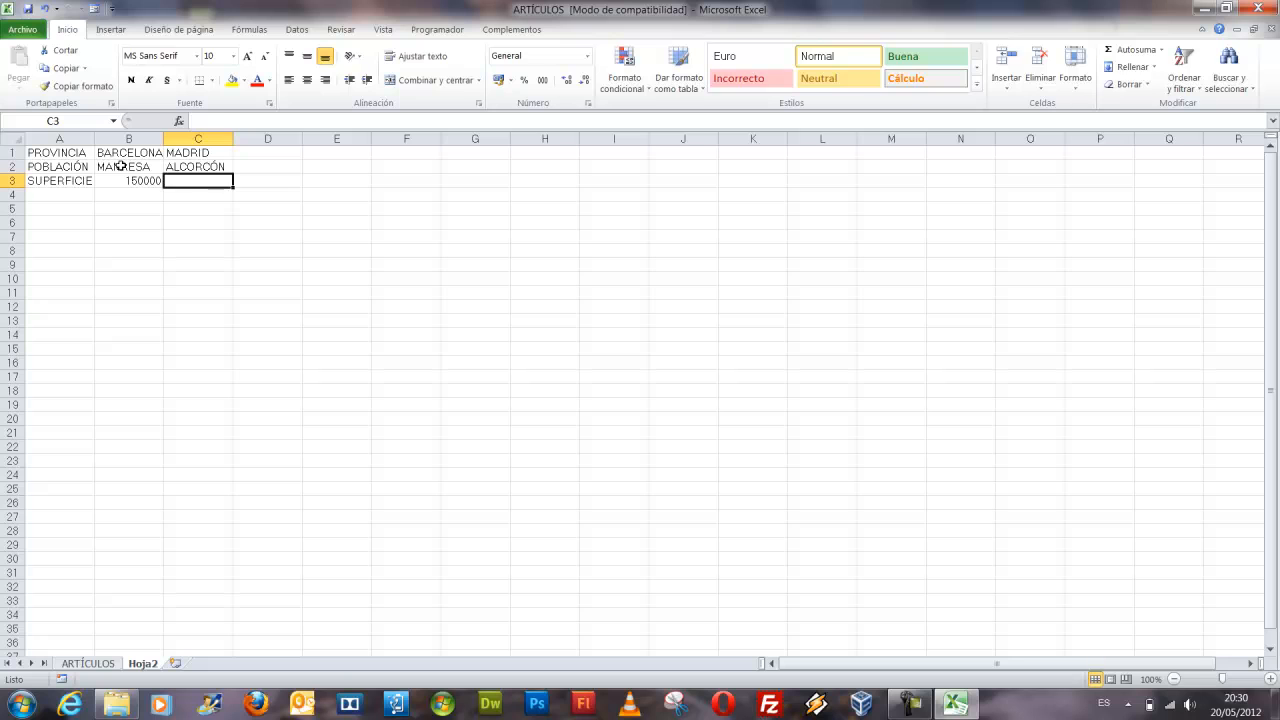
{"action": "type", "text": "2000"}
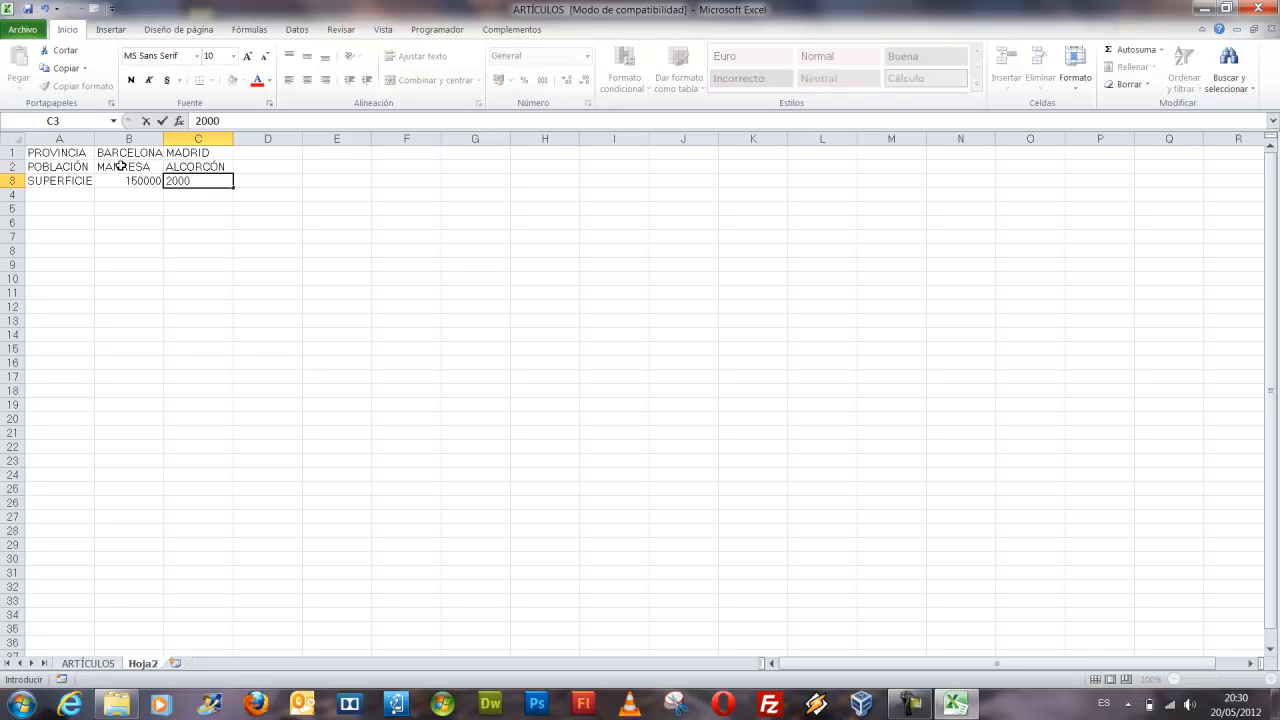
{"action": "type", "text": "00"}
{"action": "key", "text": "Right"}
Fill cells D1 to D3 with MÁLAGA, BENALMÁDENA and 250000
{"action": "key", "text": "Up"}
{"action": "key", "text": "Up"}
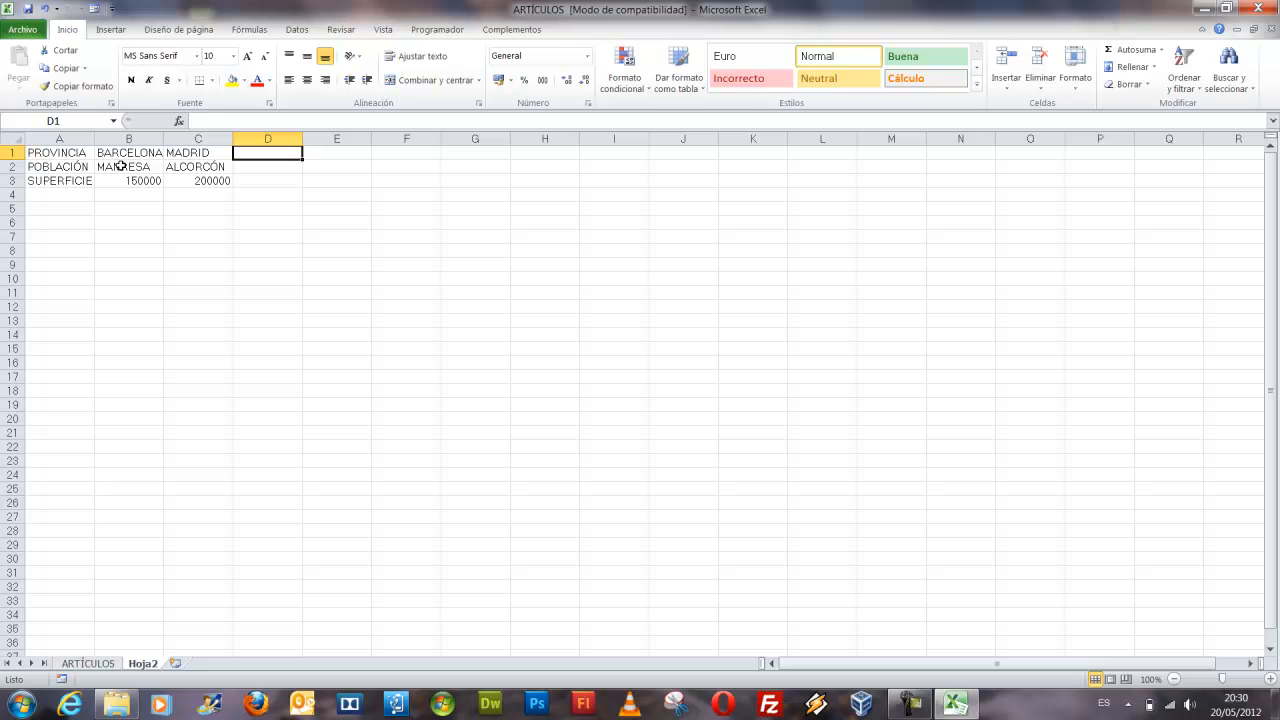
{"action": "type", "text": "MÁLAGA"}
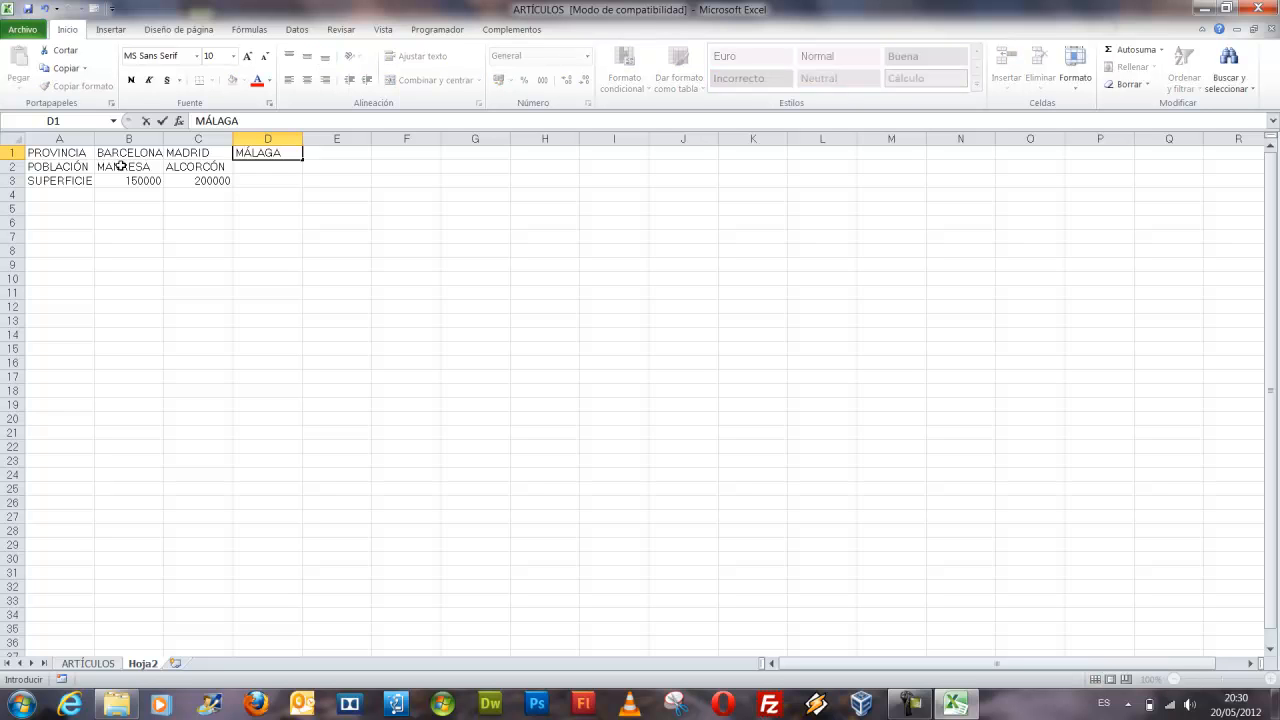
{"action": "key", "text": "Return"}
{"action": "type", "text": "BENLAMÁDENA"}
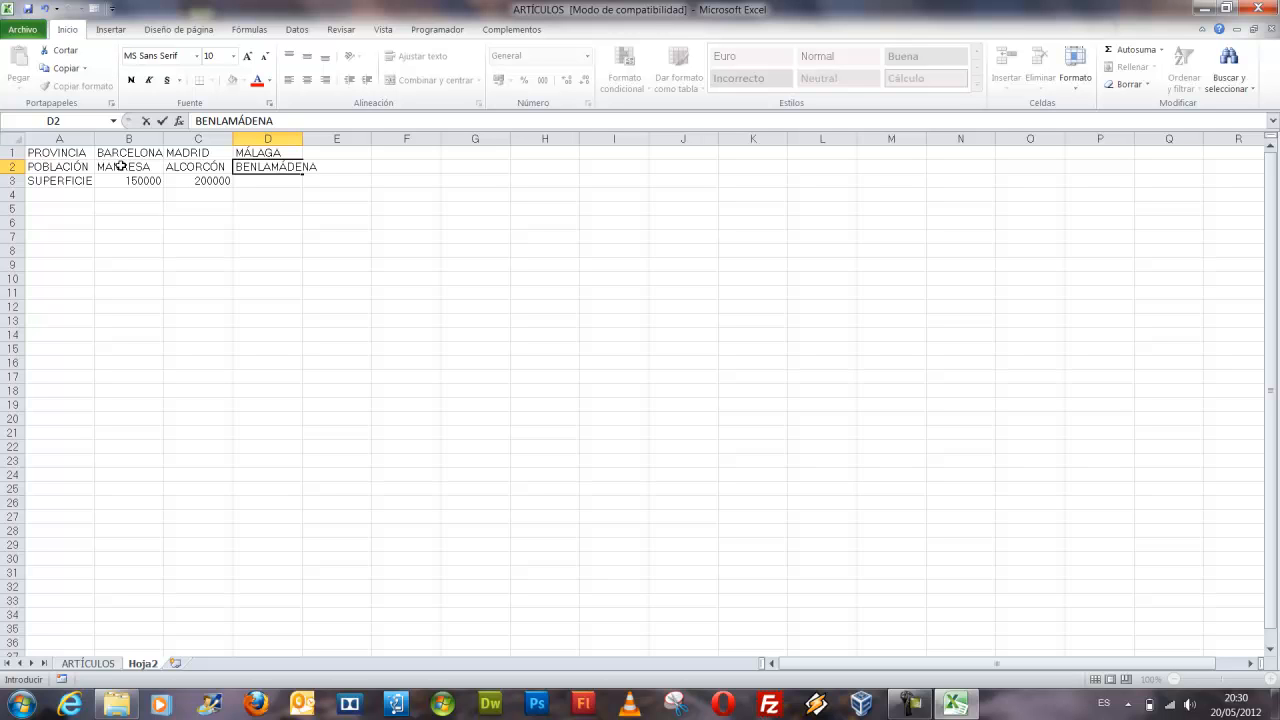
{"action": "key", "text": "BackSpace"}
{"action": "key", "text": "BackSpace"}
{"action": "key", "text": "BackSpace"}
{"action": "key", "text": "BackSpace"}
{"action": "key", "text": "BackSpace"}
{"action": "key", "text": "BackSpace"}
{"action": "key", "text": "BackSpace"}
{"action": "key", "text": "BackSpace"}
{"action": "type", "text": "ALMADE"}
{"action": "key", "text": "BackSpace"}
{"action": "key", "text": "BackSpace"}
{"action": "key", "text": "BackSpace"}
{"action": "type", "text": "ÁDENA"}
{"action": "key", "text": "Return"}
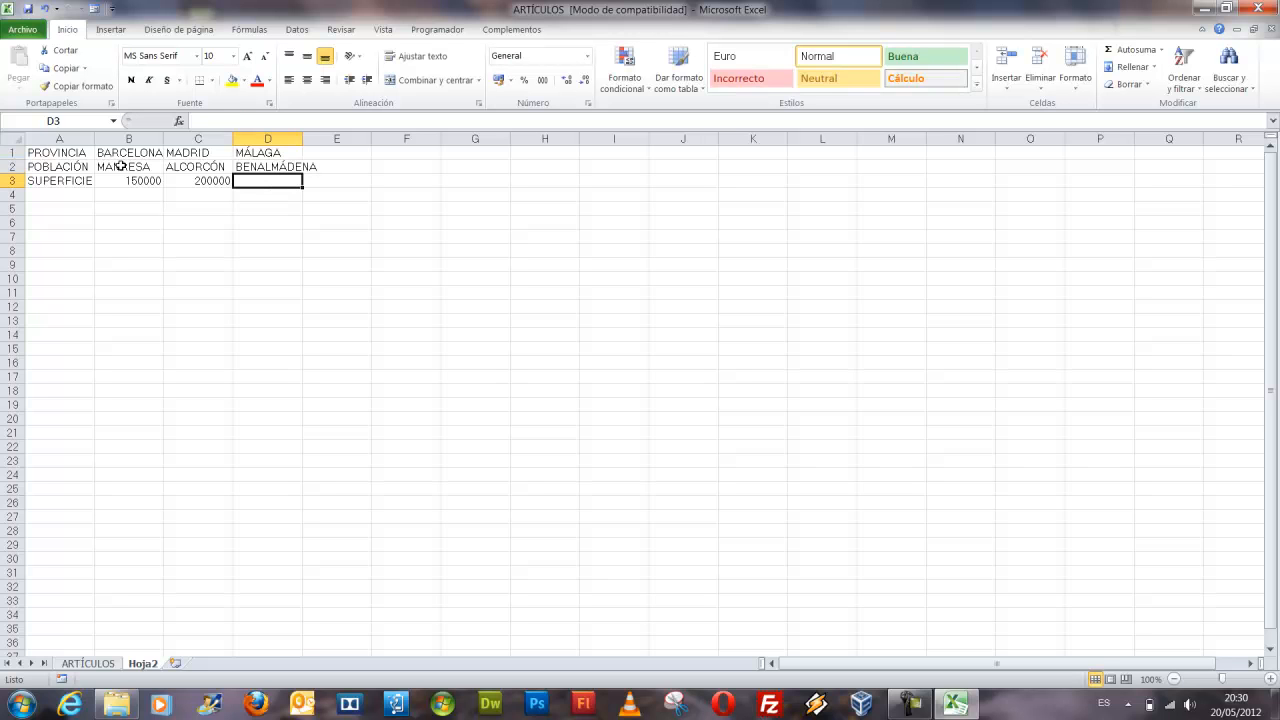
{"action": "type", "text": "250000"}
{"action": "key", "text": "Return"}
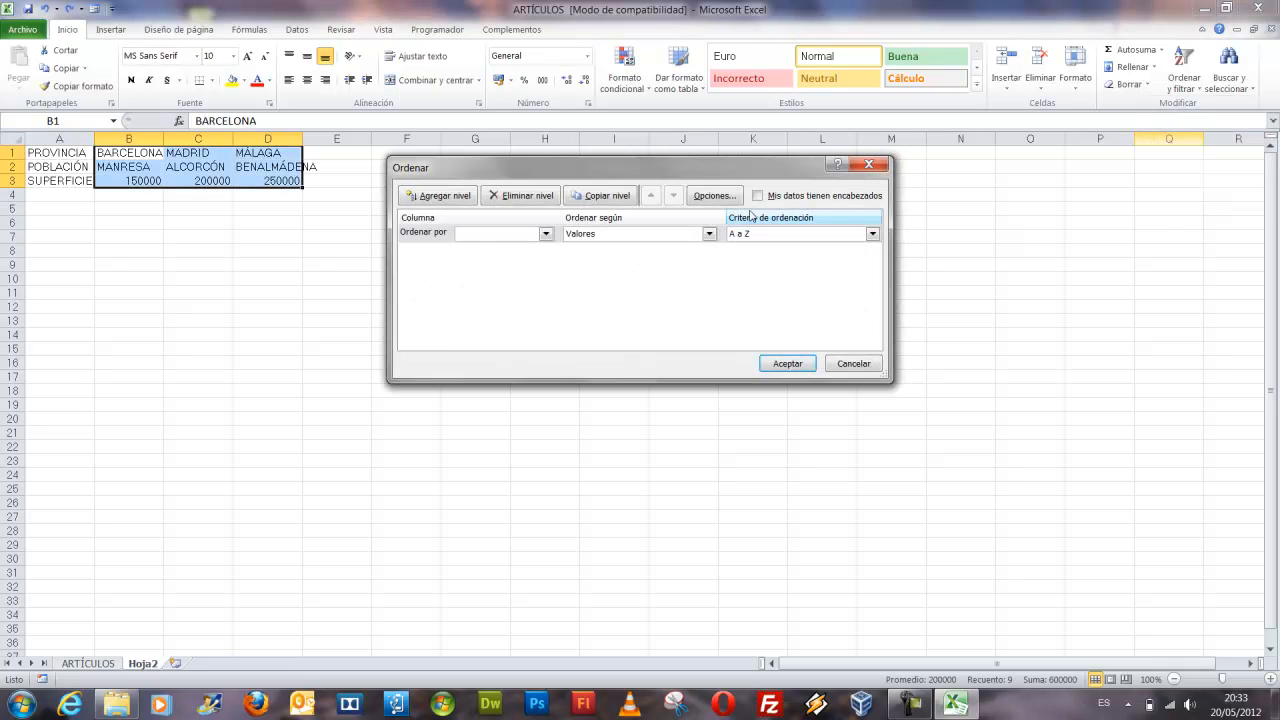
Set the custom sort of cells B1 to D3 to run from left to right
{"action": "left_click_drag", "start_coordinate": [698, 166], "coordinate": [913, 204]}
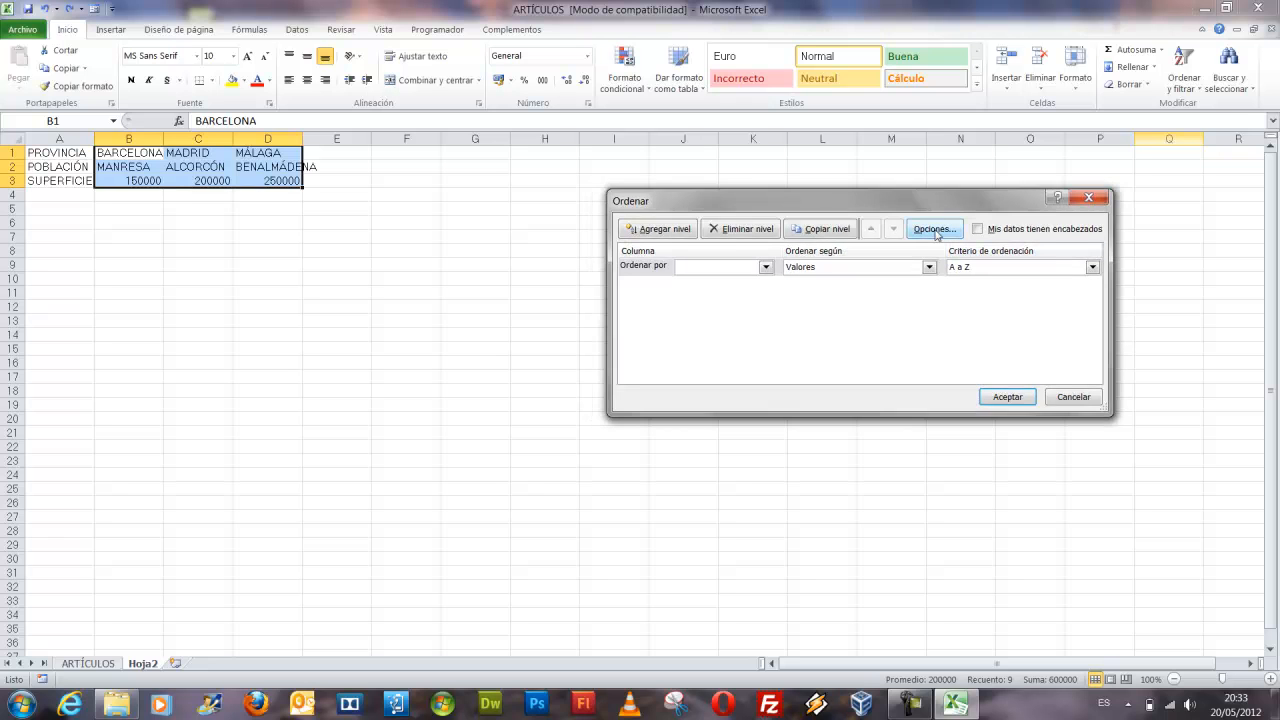
{"action": "left_click", "coordinate": [934, 229]}
{"action": "left_click", "coordinate": [606, 283]}
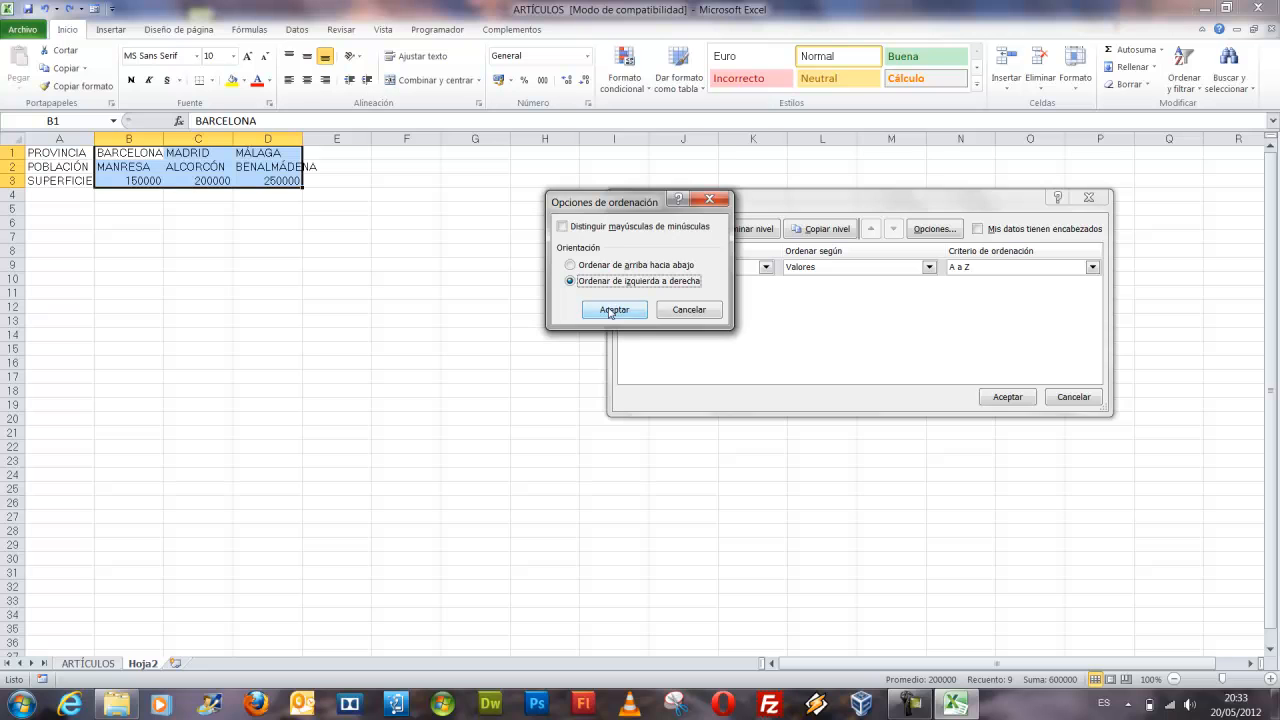
{"action": "left_click", "coordinate": [612, 310]}
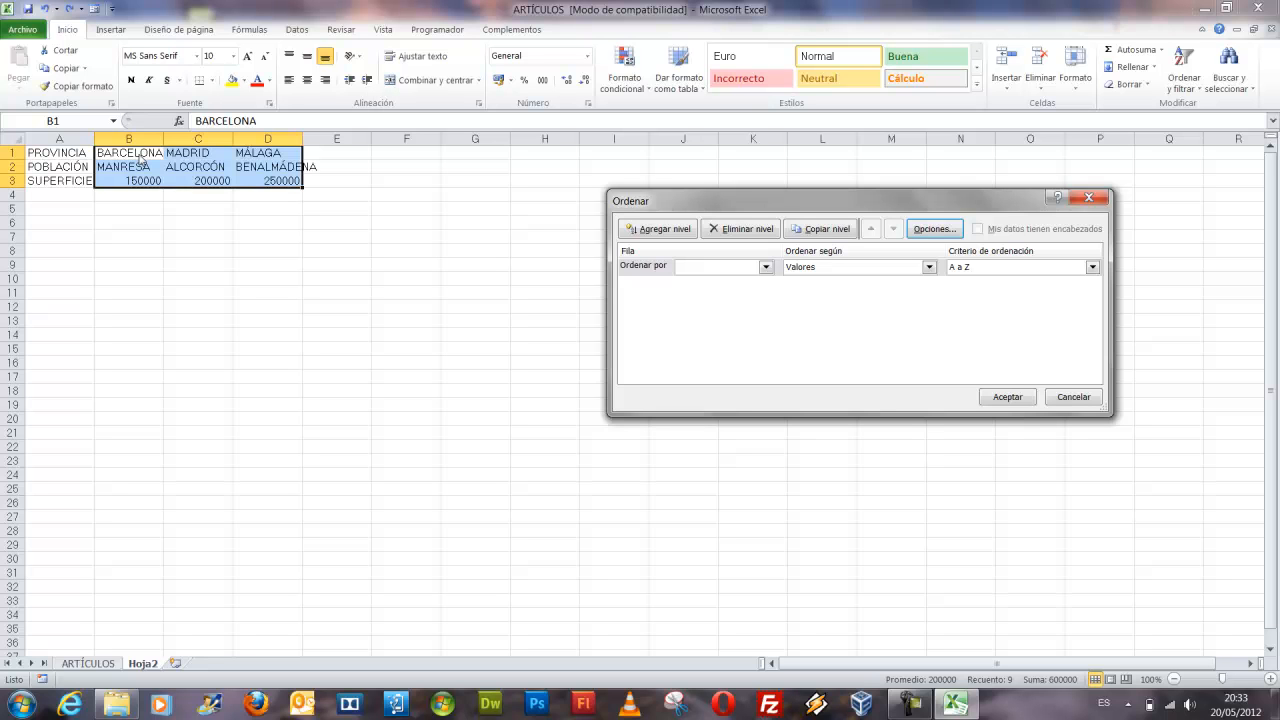
Sort the selected columns by the values of Fila 1 in Z a A order
{"action": "left_click", "coordinate": [715, 267]}
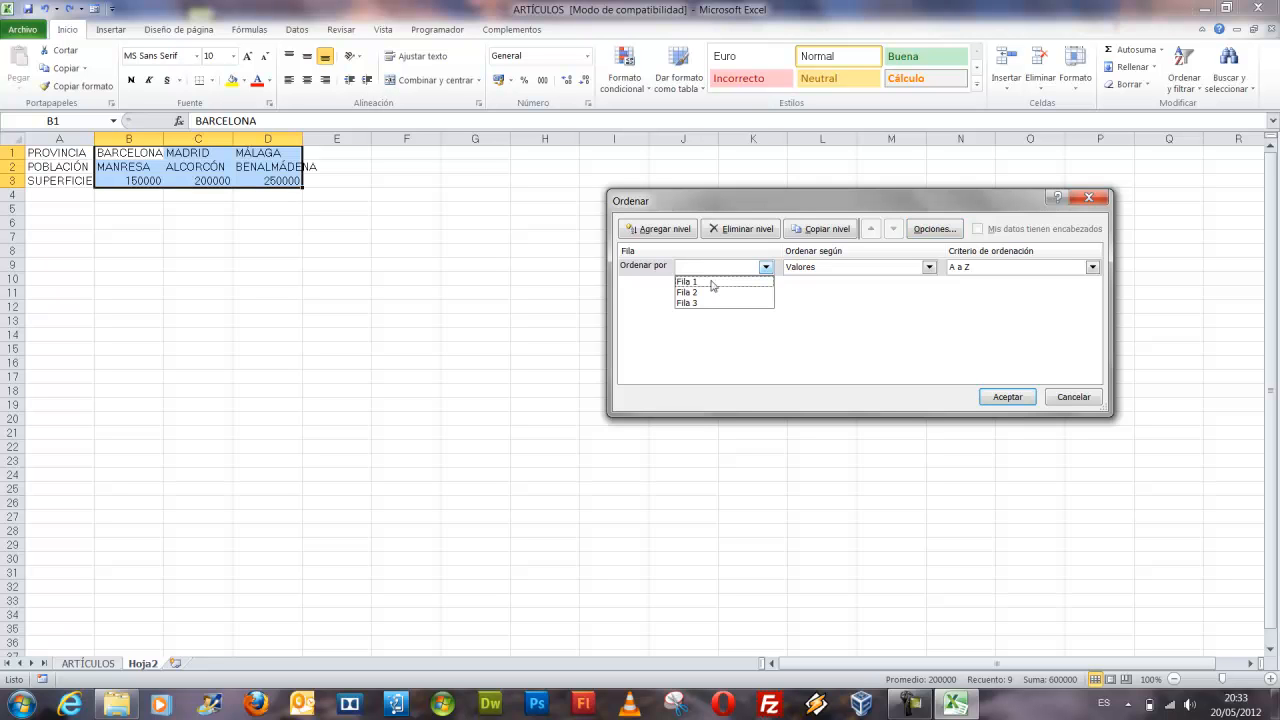
{"action": "left_click", "coordinate": [712, 282]}
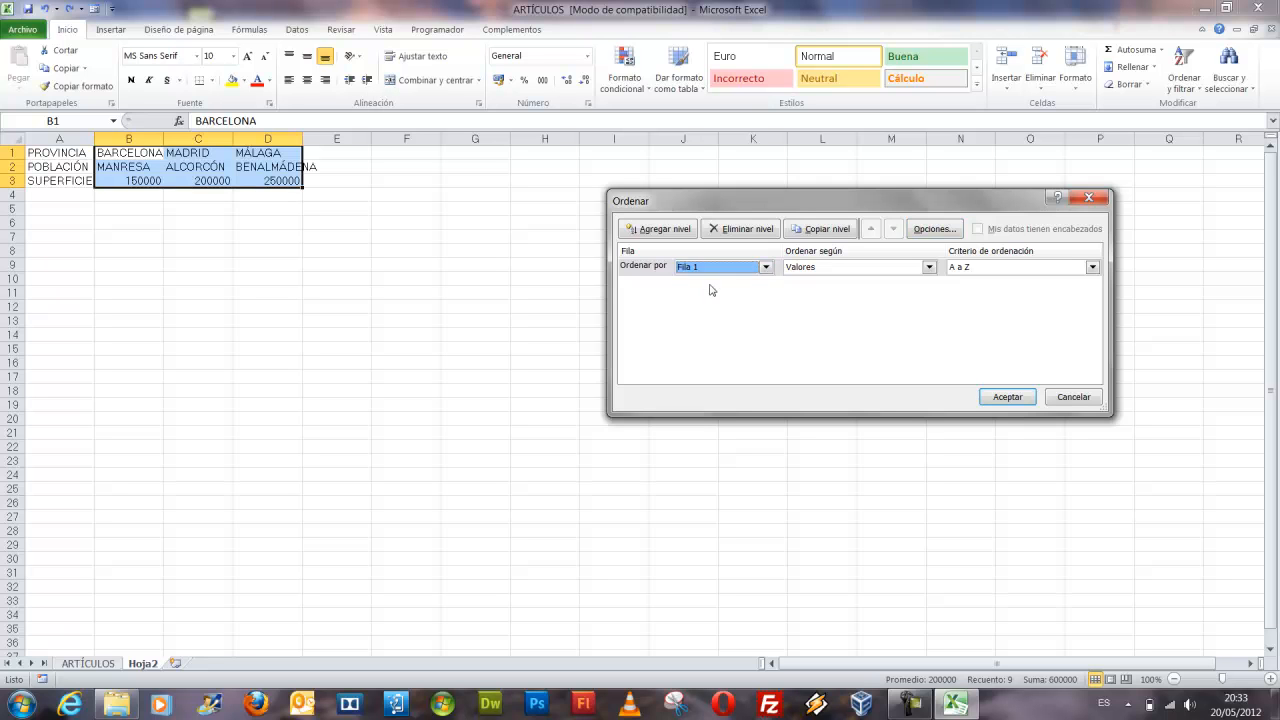
{"action": "left_click", "coordinate": [1042, 268]}
{"action": "left_click", "coordinate": [1020, 293]}
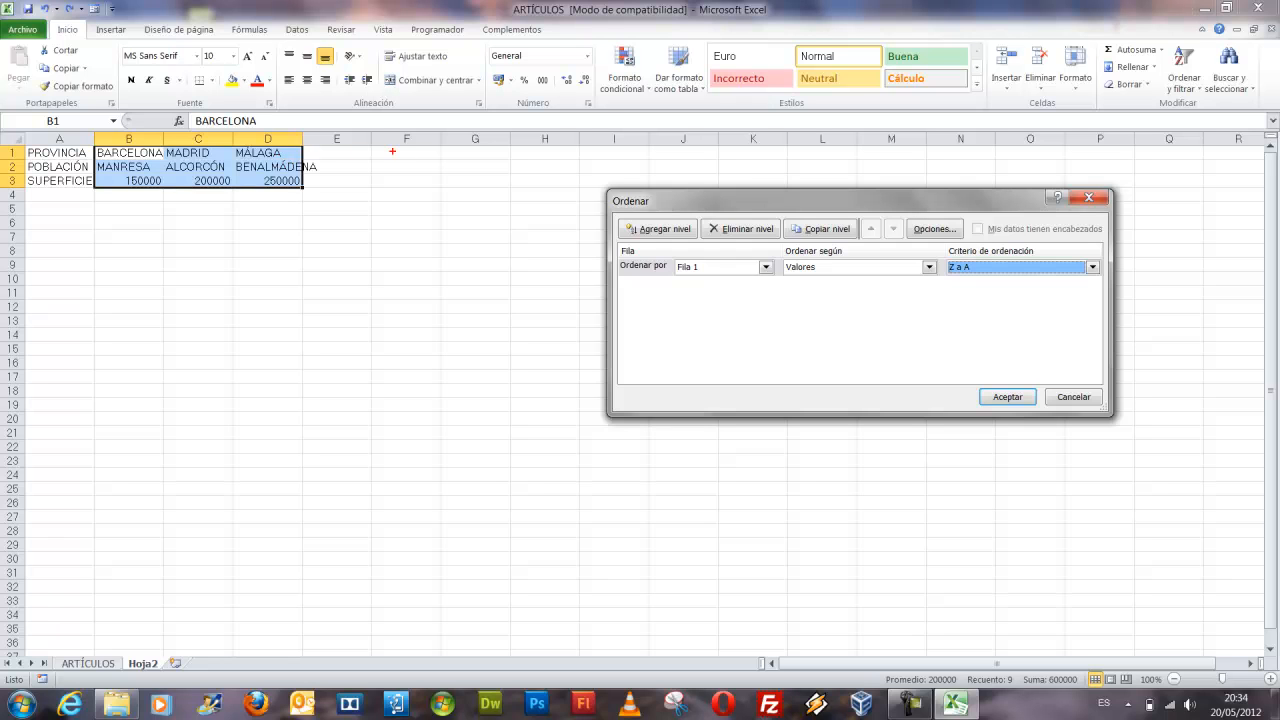
{"action": "left_click", "coordinate": [1013, 397]}
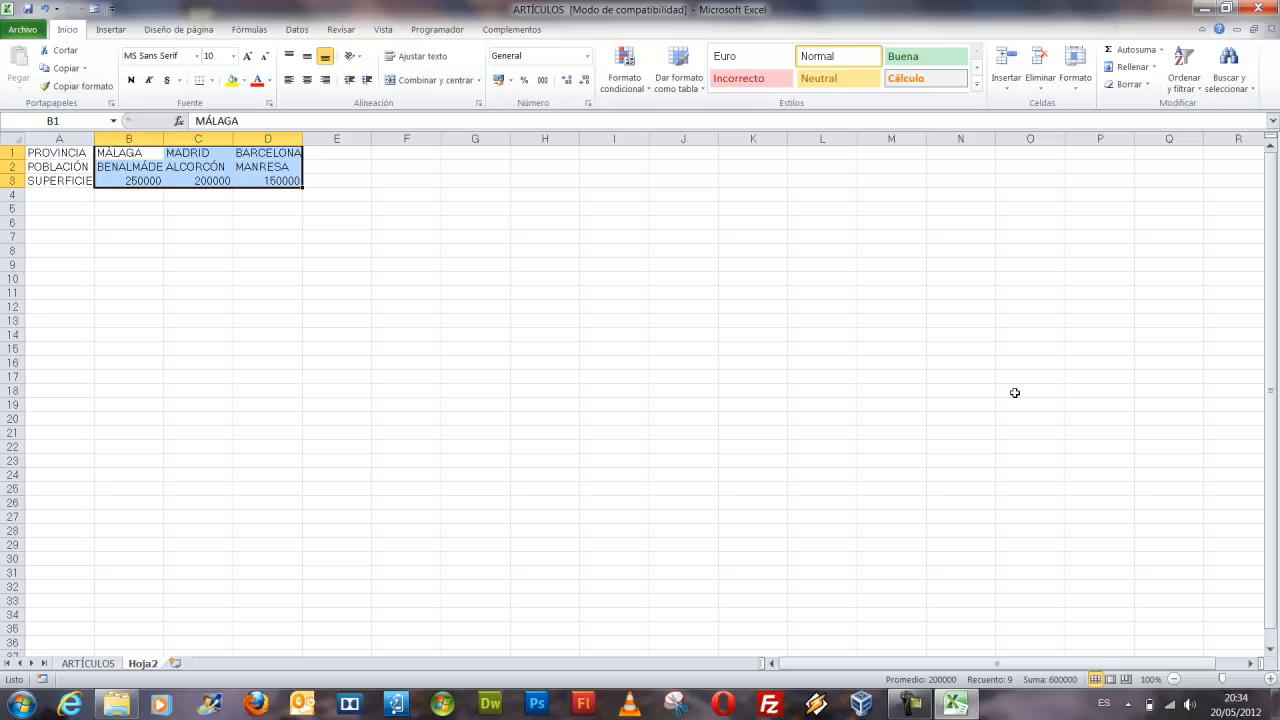
{"action": "left_click", "coordinate": [281, 167]}
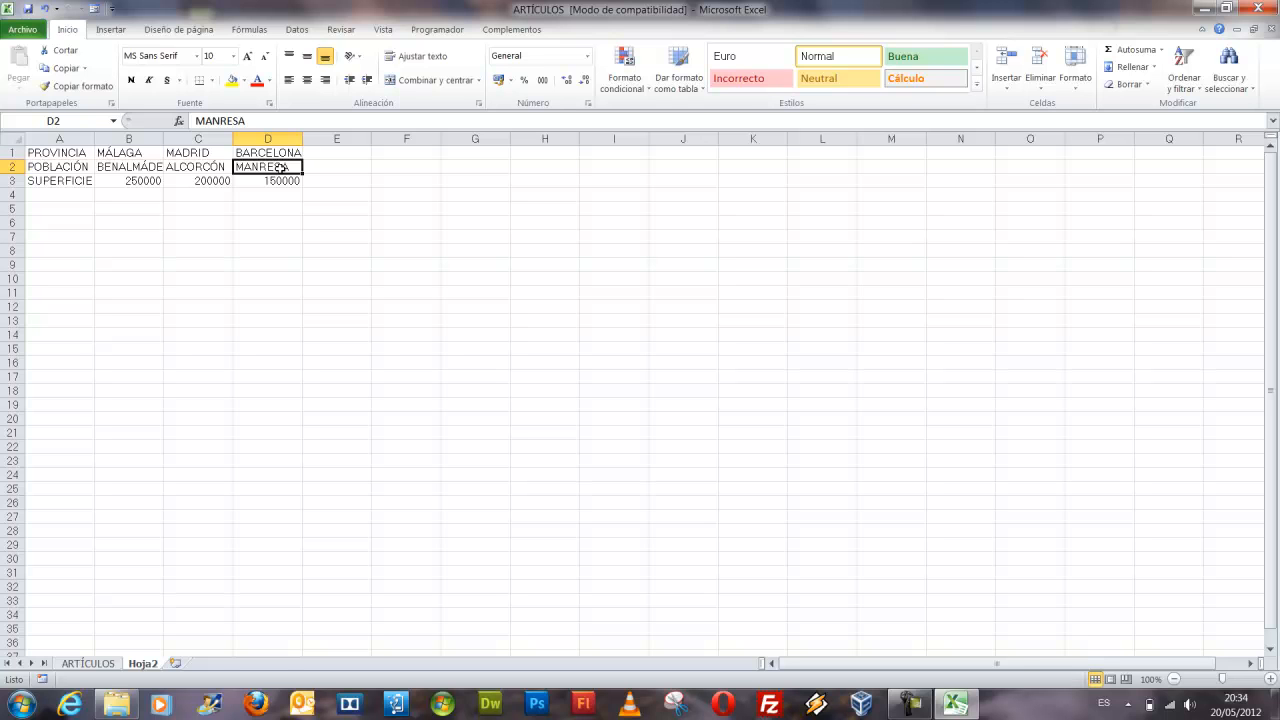
{"action": "key", "text": "Down"}
{"action": "key", "text": "Left"}
{"action": "key", "text": "Left"}
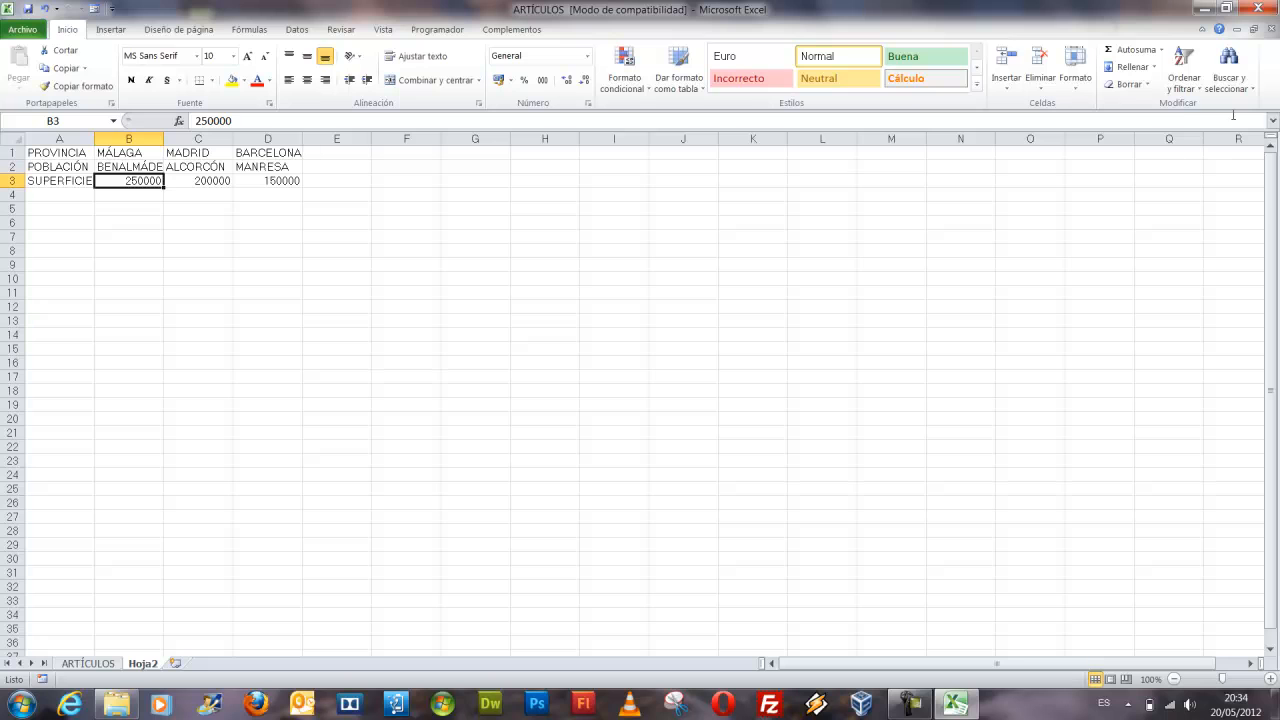
{"action": "left_click", "coordinate": [1186, 90]}
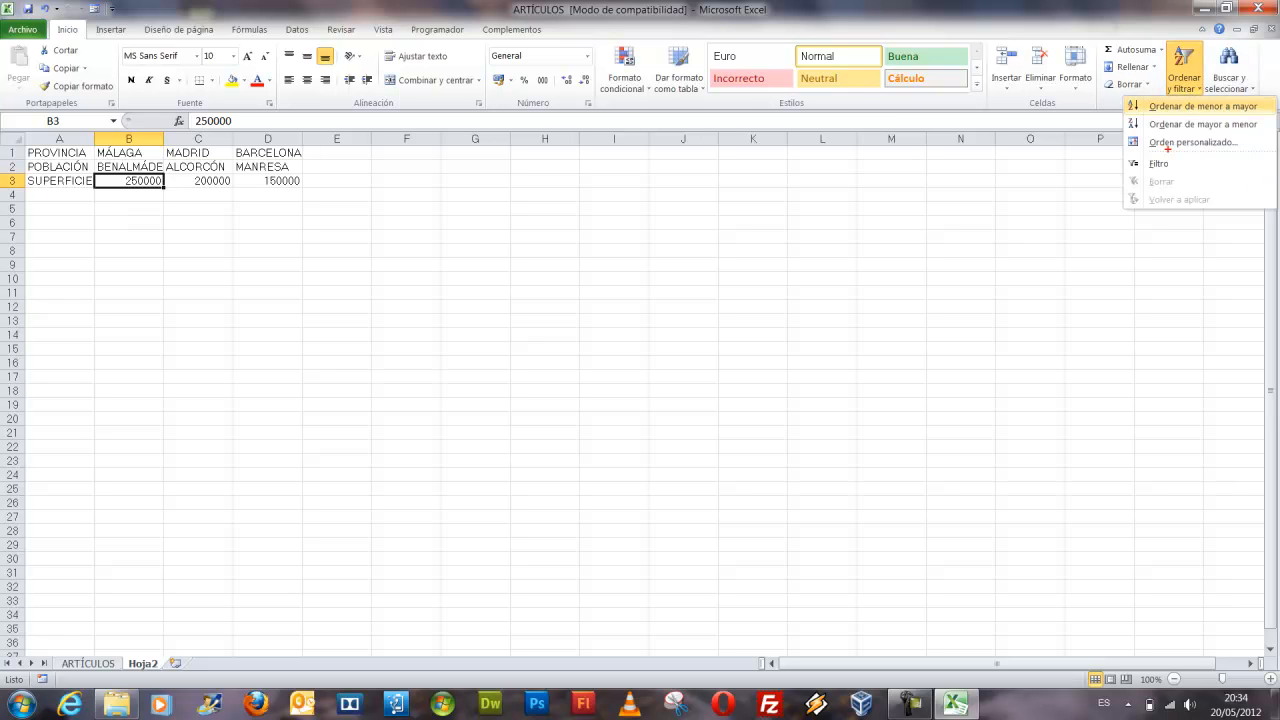
{"action": "left_click_drag", "start_coordinate": [1115, 155], "coordinate": [1246, 170]}
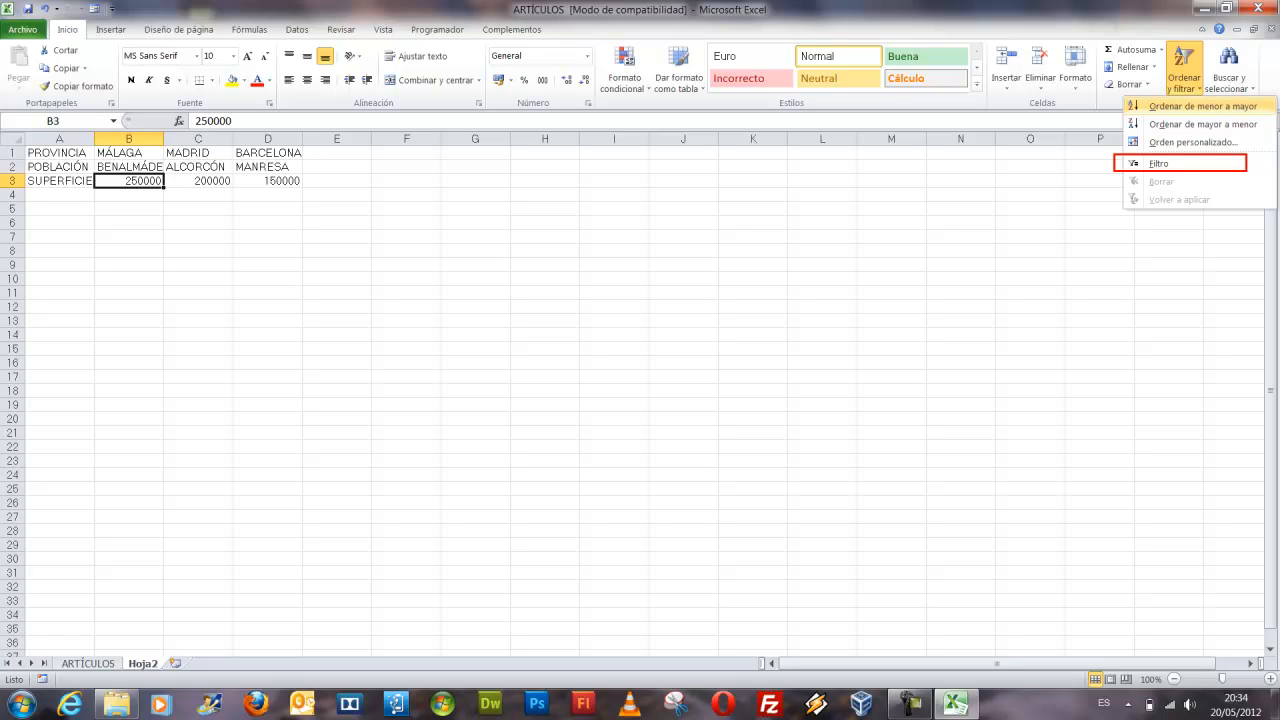
{"action": "left_click", "coordinate": [1186, 90]}
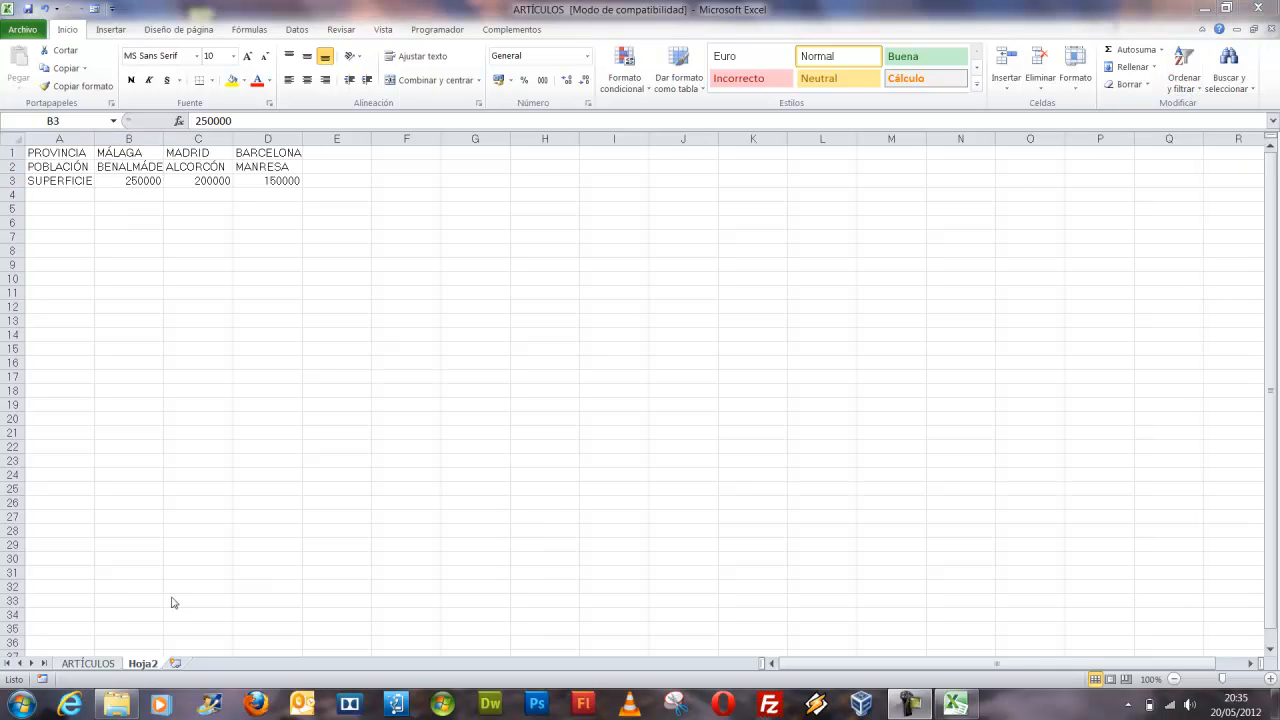
Delete the Hoja2 worksheet from the workbook, confirming the permanent removal of its data
{"action": "right_click", "coordinate": [138, 664]}
{"action": "left_click", "coordinate": [180, 507]}
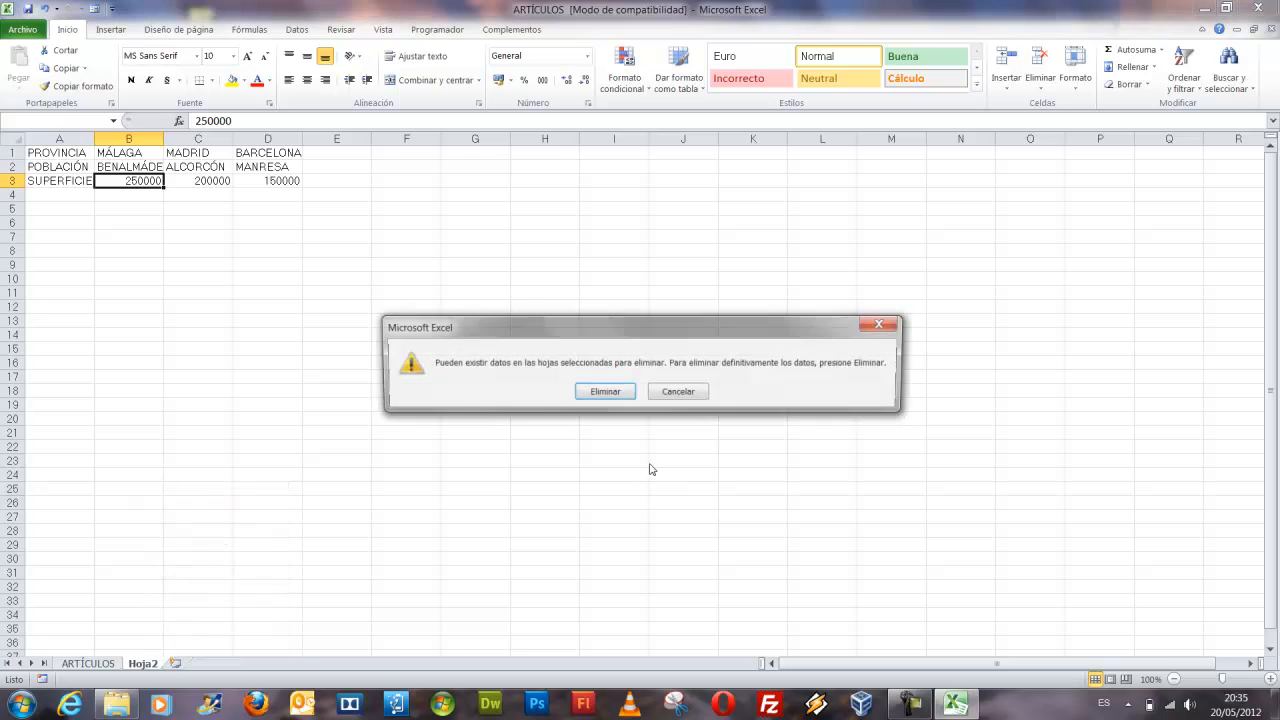
{"action": "left_click", "coordinate": [590, 388]}
{"action": "left_click", "coordinate": [289, 416]}
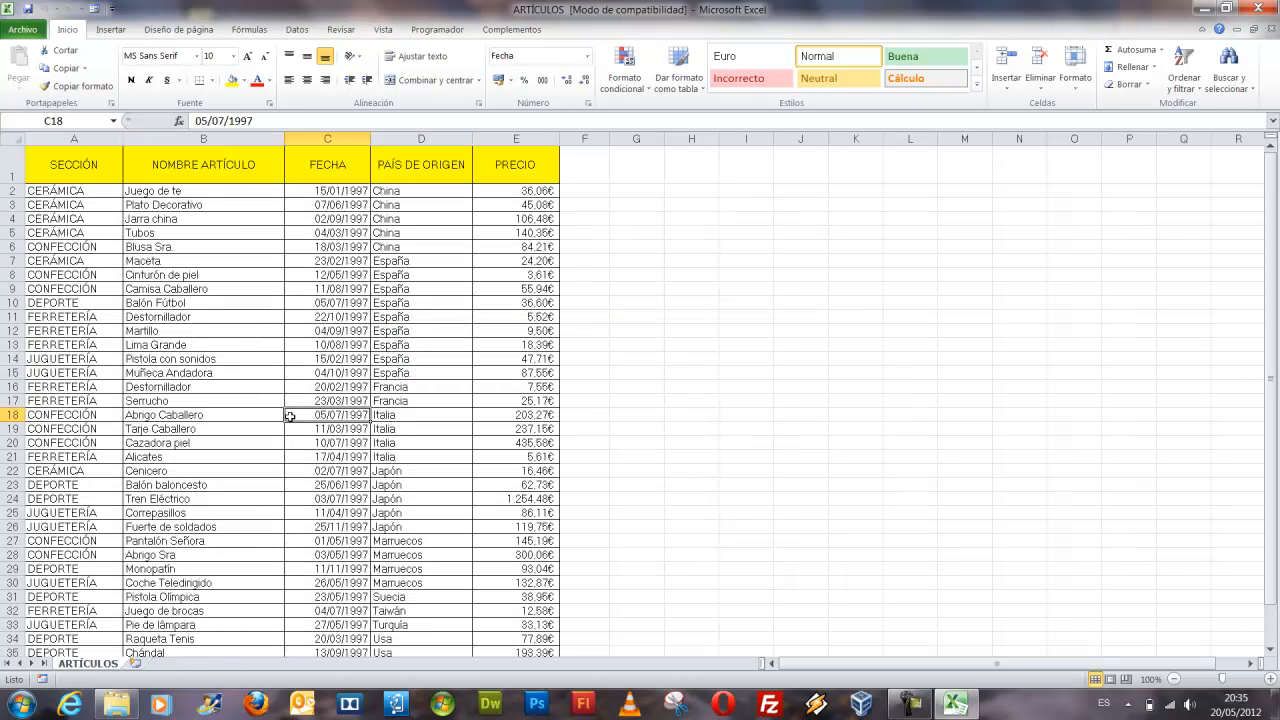
{"action": "left_click", "coordinate": [437, 306]}
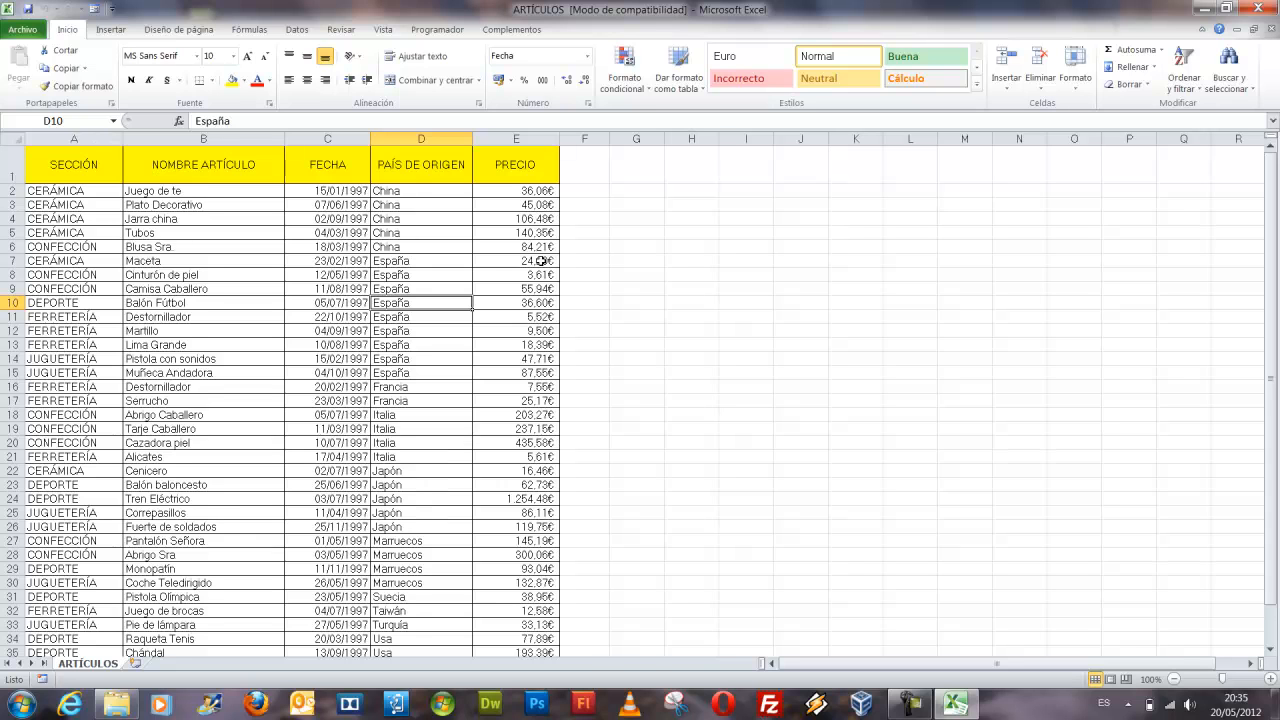
{"action": "left_click", "coordinate": [353, 138]}
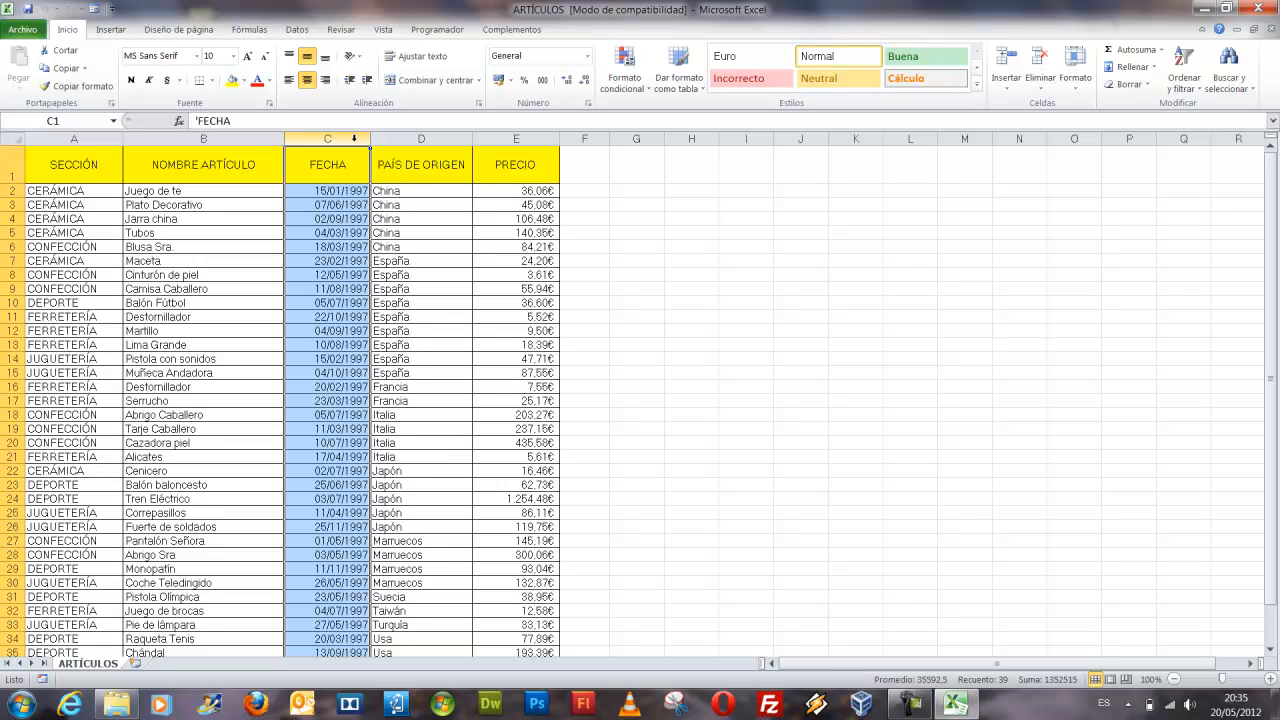
{"action": "left_click", "coordinate": [407, 300]}
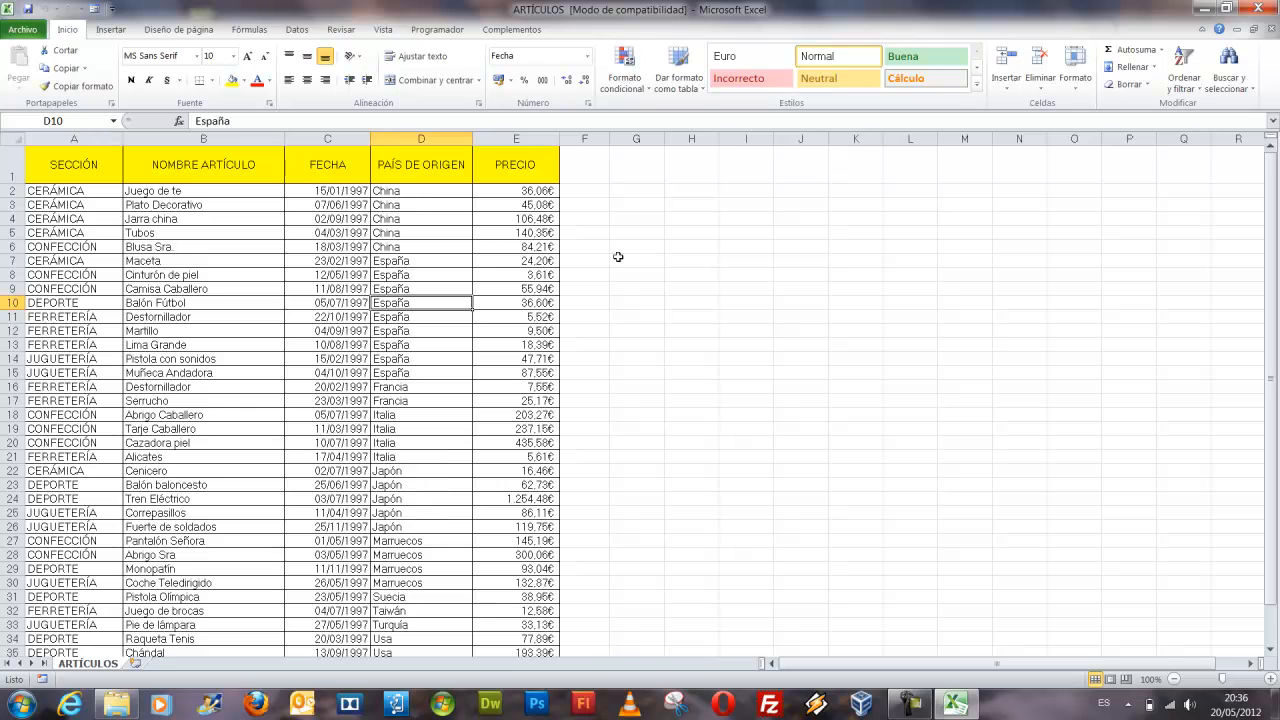
{"action": "left_click", "coordinate": [419, 259]}
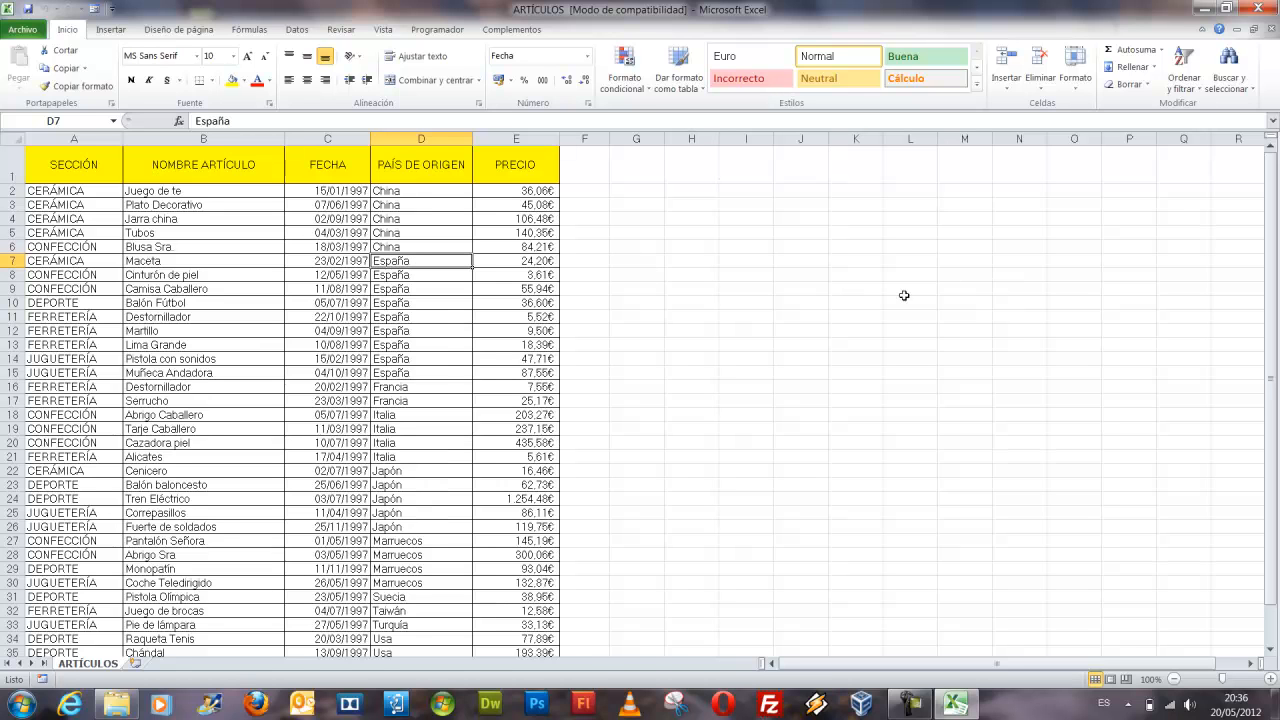
Try to turn on the filter with the empty cell K9 outside the table selected, closing the Windows color scheme prompt
{"action": "left_click", "coordinate": [867, 293]}
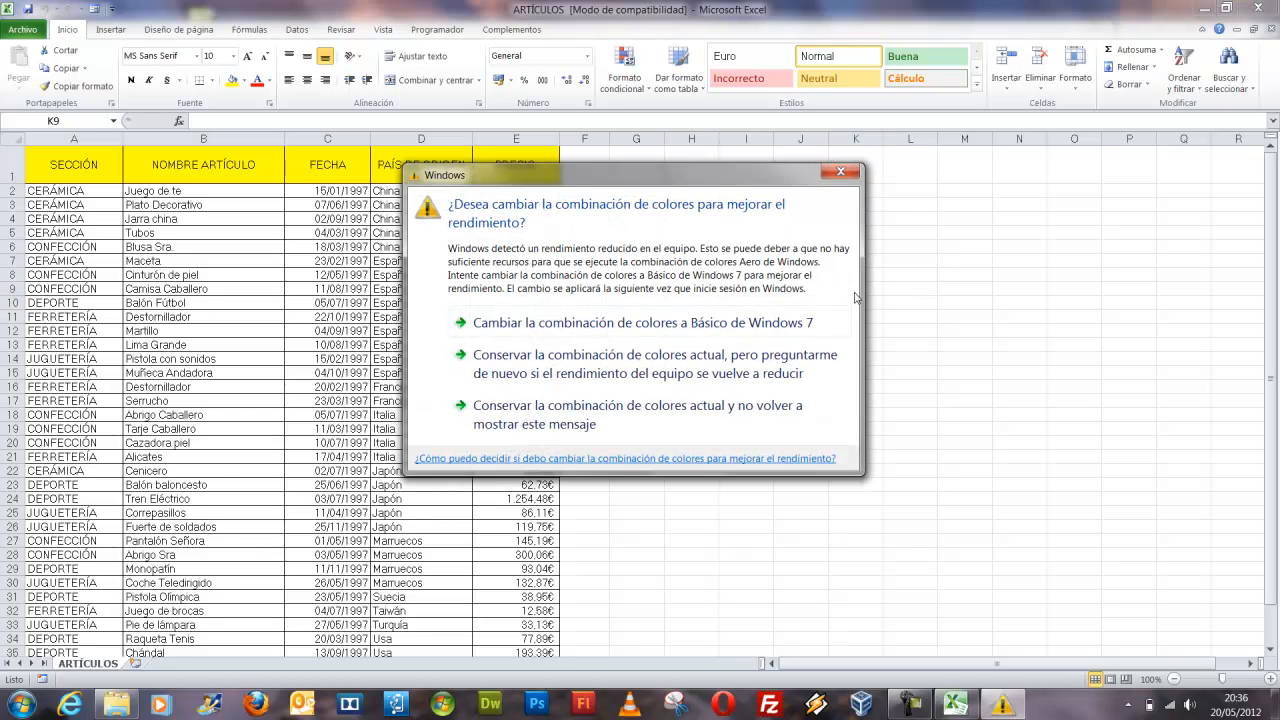
{"action": "left_click", "coordinate": [860, 172]}
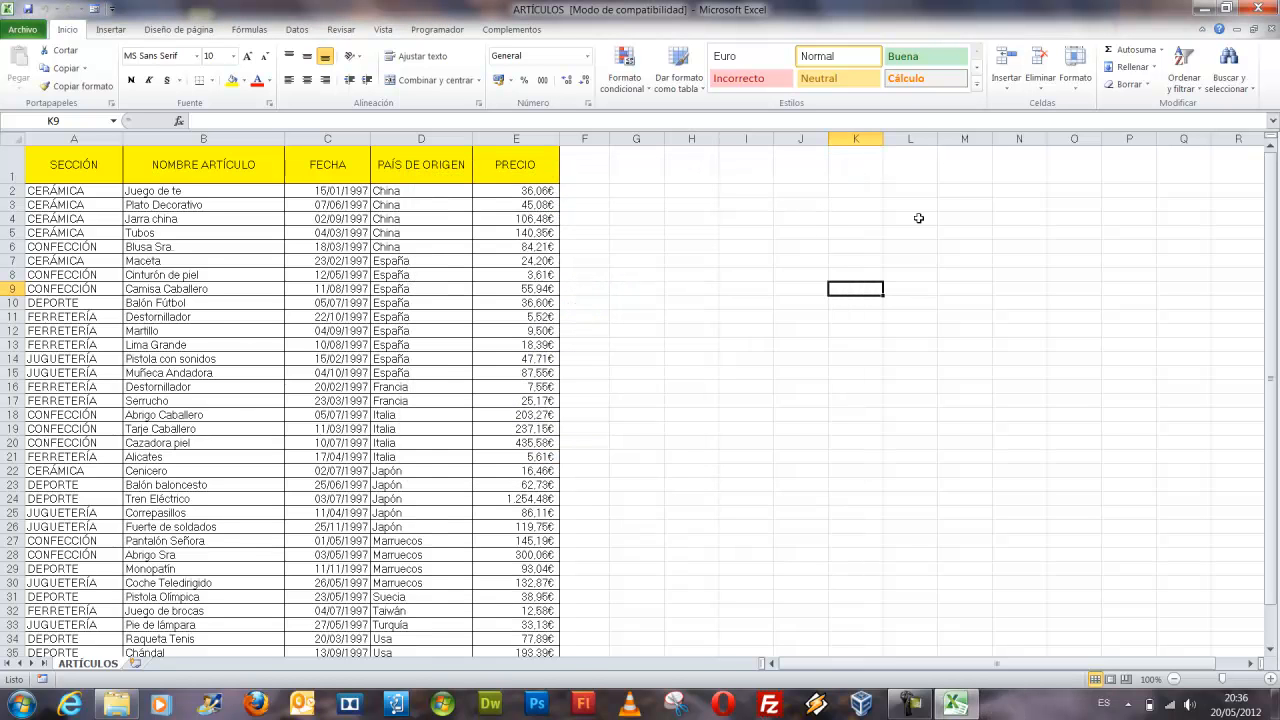
{"action": "left_click", "coordinate": [1183, 86]}
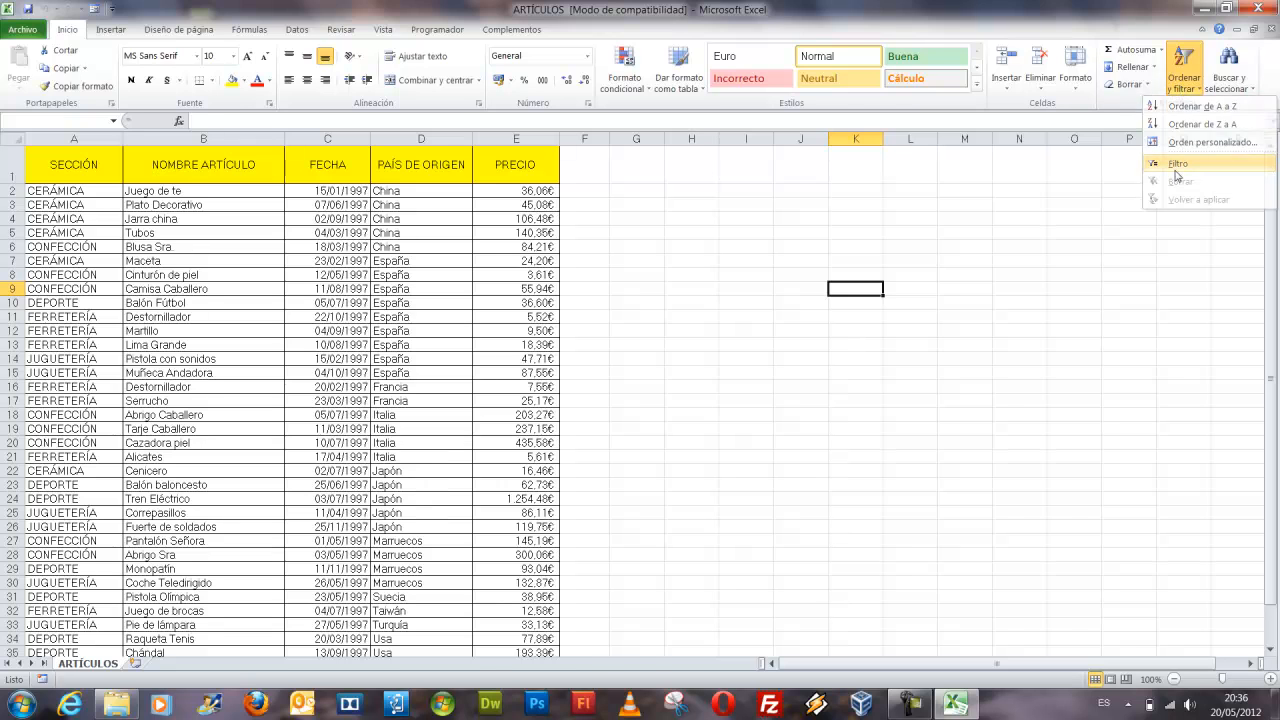
{"action": "left_click", "coordinate": [1177, 164]}
{"action": "left_click_drag", "start_coordinate": [750, 320], "coordinate": [655, 213]}
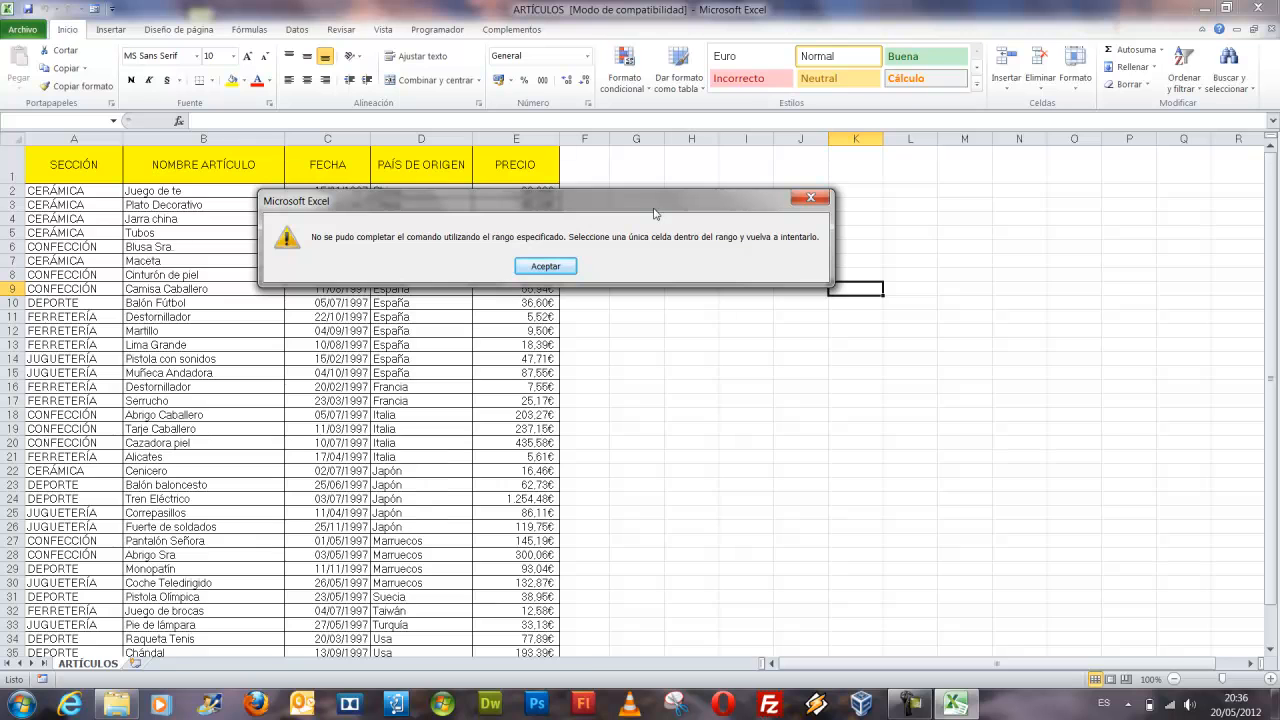
{"action": "left_click", "coordinate": [555, 270]}
Turn on the filter for the article table from a cell inside it, B6
{"action": "left_click", "coordinate": [378, 288]}
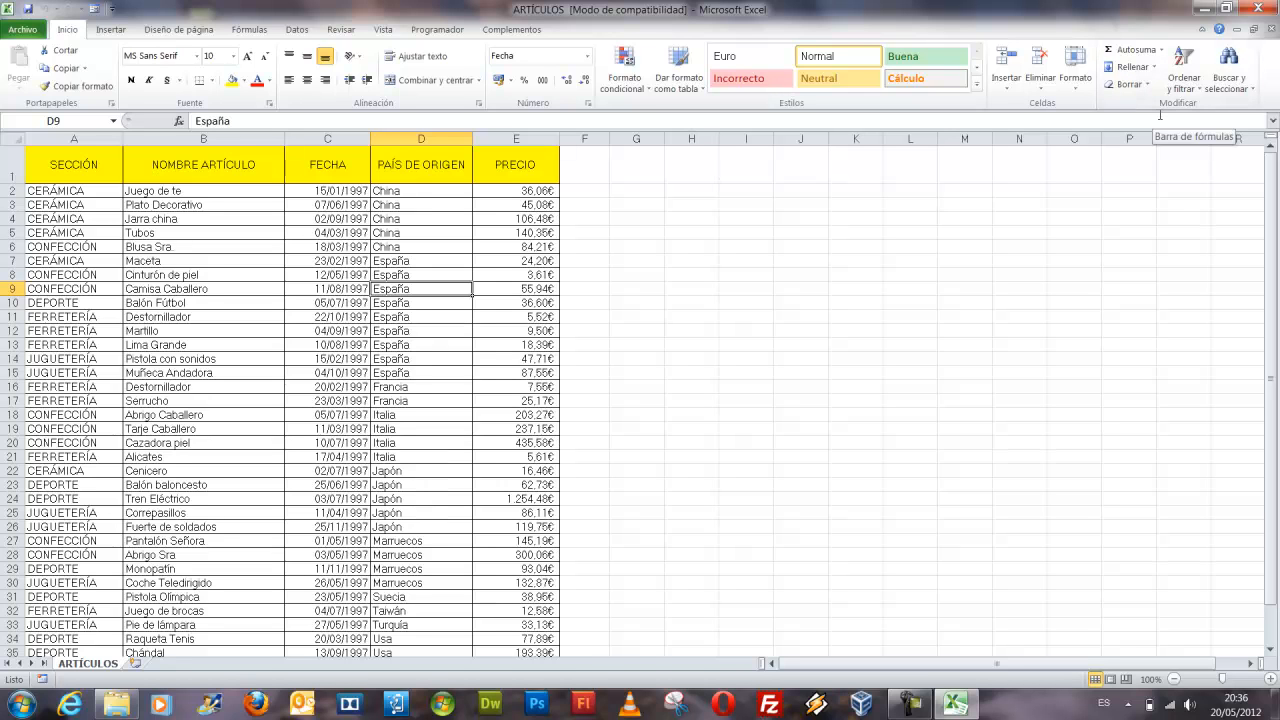
{"action": "left_click", "coordinate": [198, 250]}
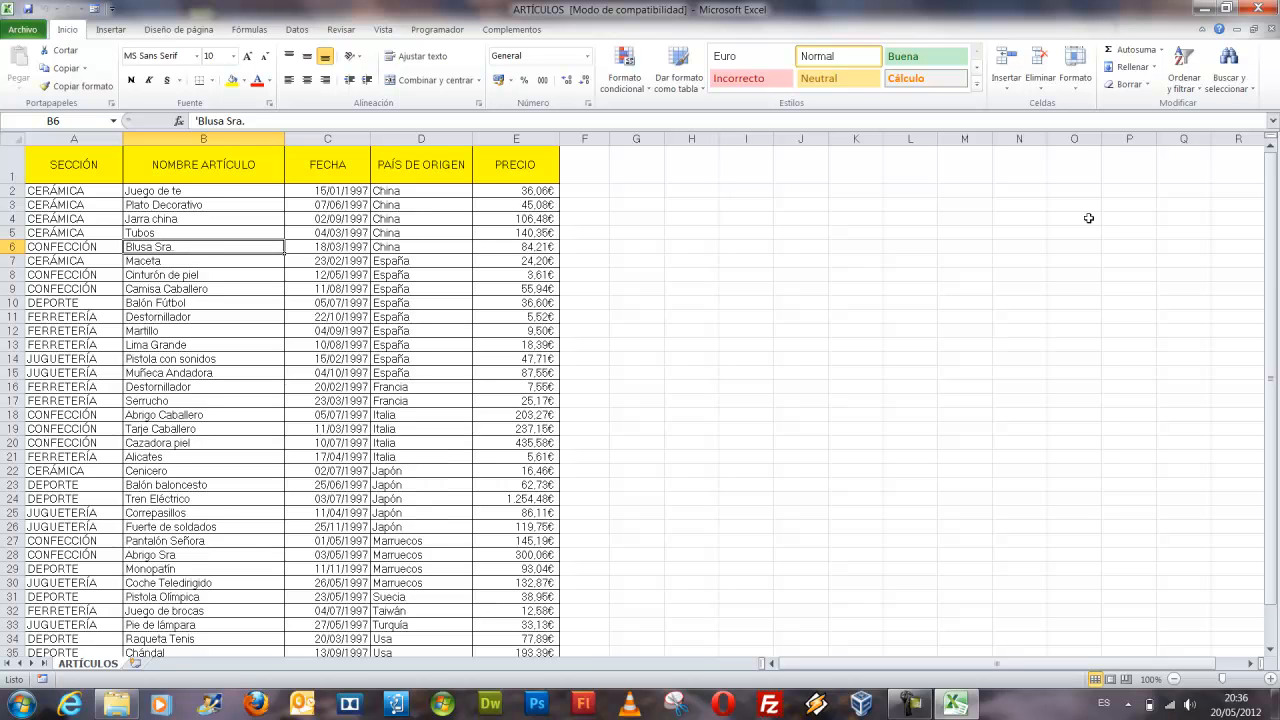
{"action": "left_click", "coordinate": [1203, 87]}
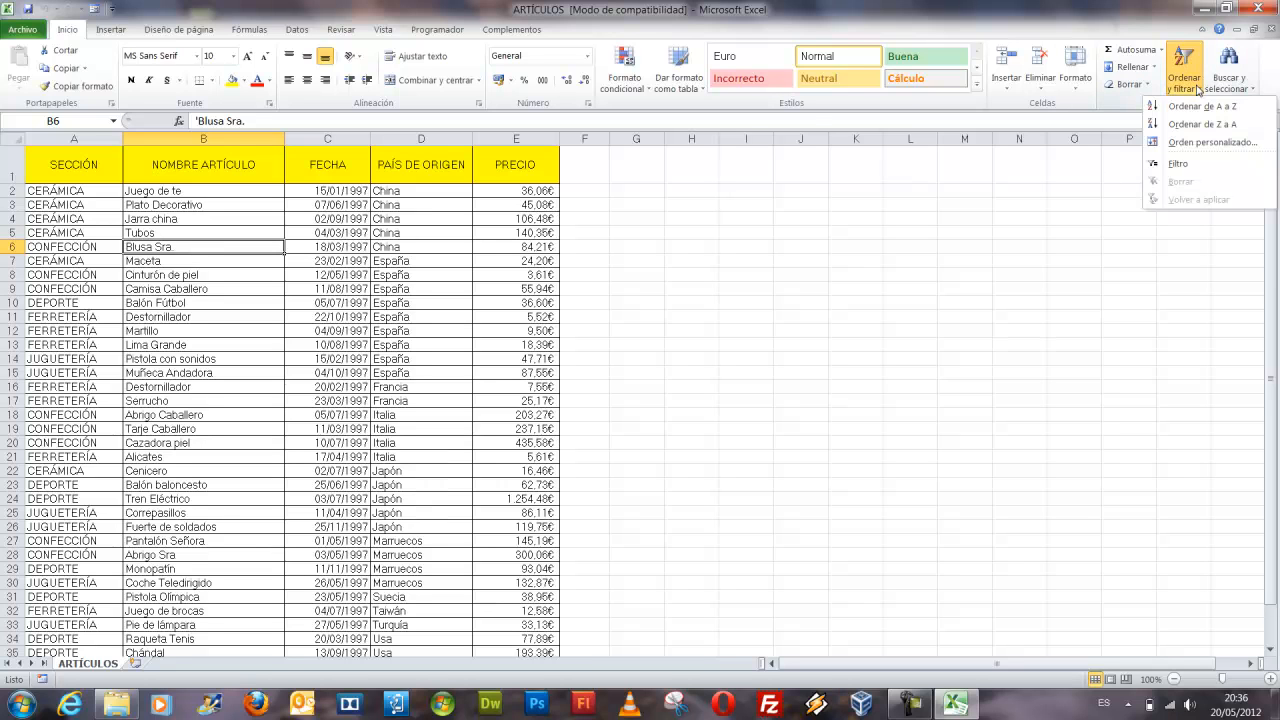
{"action": "left_click", "coordinate": [1174, 161]}
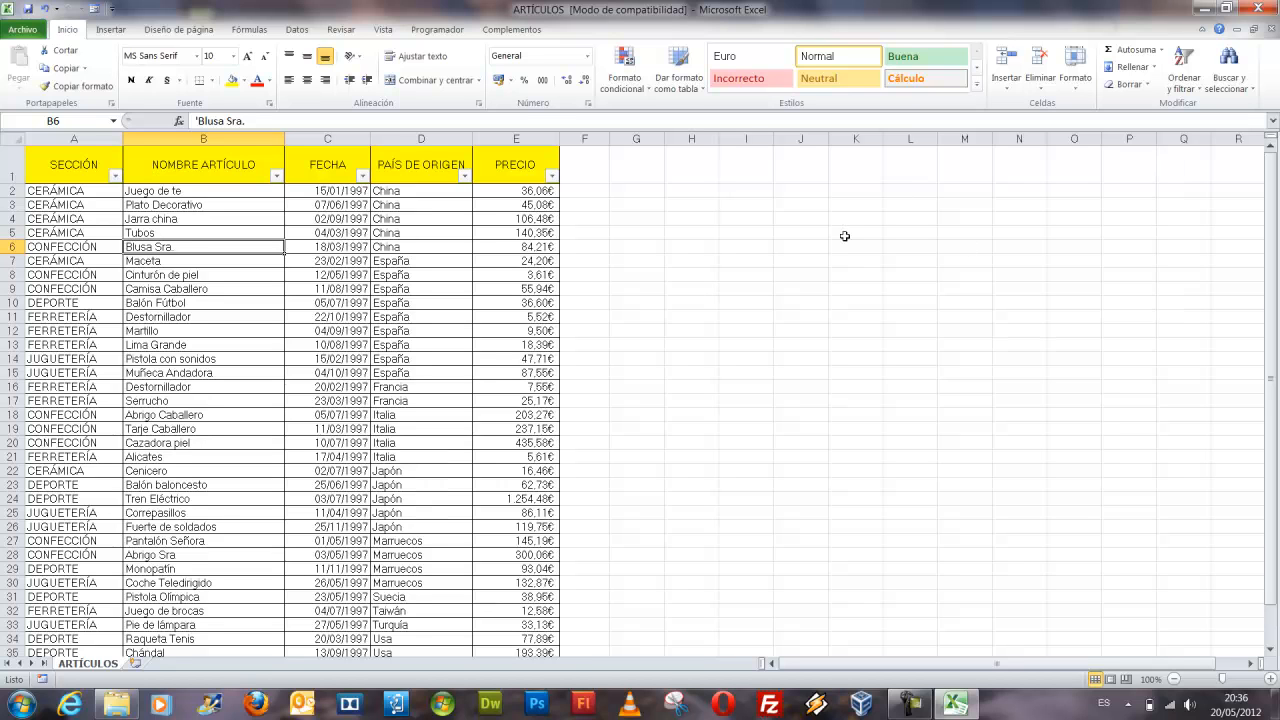
{"action": "mouse_move", "coordinate": [26, 145]}
{"action": "left_mouse_down"}
{"action": "mouse_move", "coordinate": [40, 160]}
{"action": "mouse_move", "coordinate": [491, 211]}
{"action": "mouse_move", "coordinate": [610, 209]}
{"action": "left_mouse_up"}
{"action": "left_click_drag", "start_coordinate": [124, 196], "coordinate": [150, 250]}
{"action": "left_click_drag", "start_coordinate": [273, 190], "coordinate": [284, 255]}
{"action": "left_click_drag", "start_coordinate": [367, 195], "coordinate": [410, 234]}
{"action": "left_click_drag", "start_coordinate": [466, 191], "coordinate": [488, 231]}
{"action": "left_click_drag", "start_coordinate": [564, 186], "coordinate": [594, 242]}
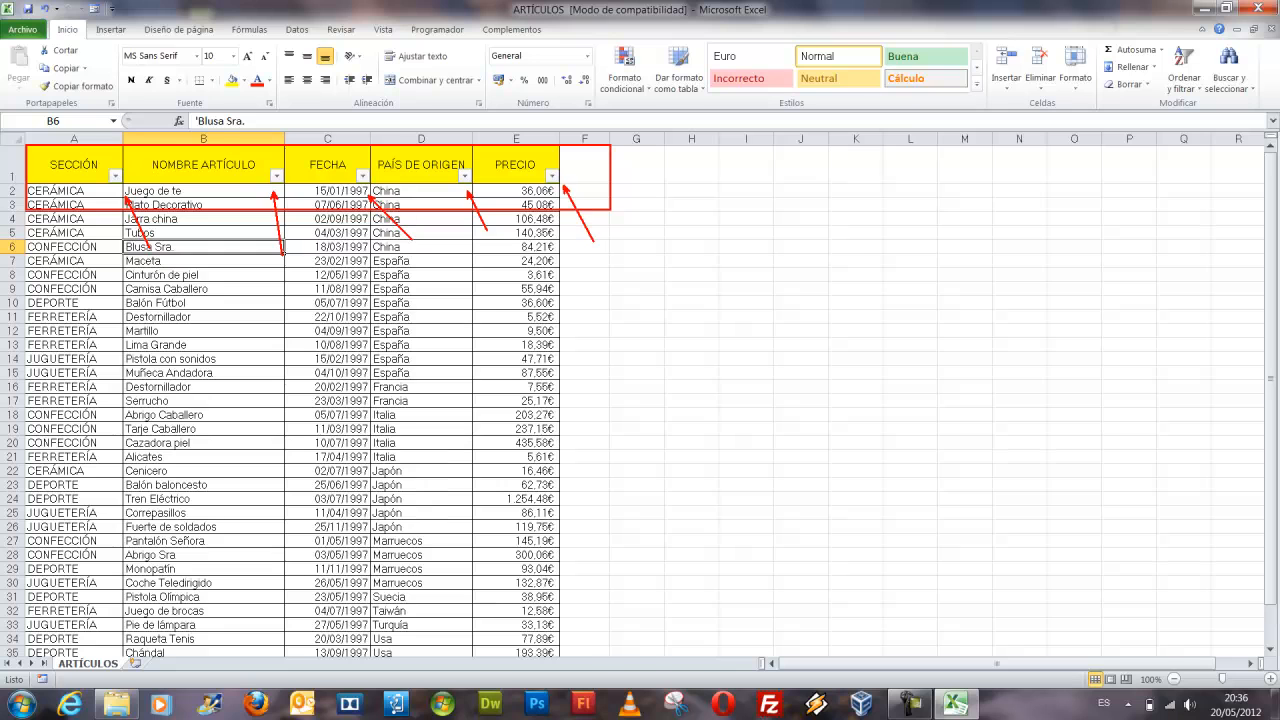
{"action": "key", "text": "Escape"}
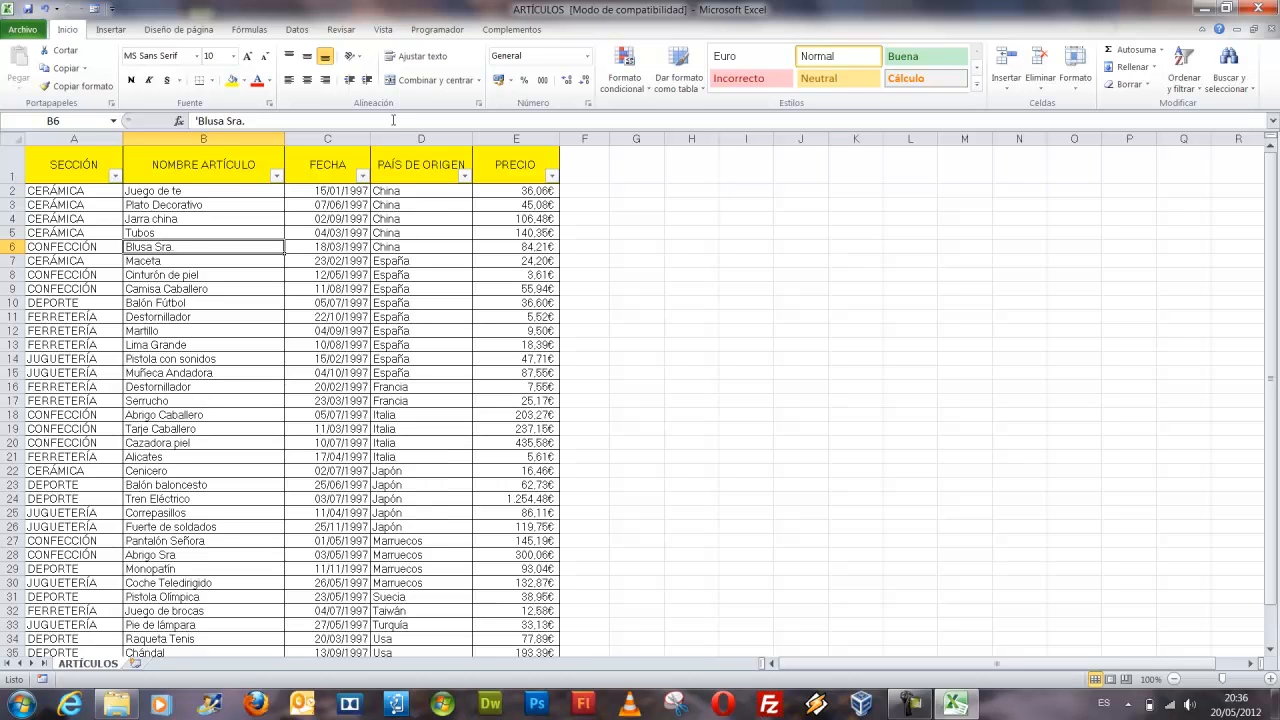
{"action": "left_click", "coordinate": [465, 177]}
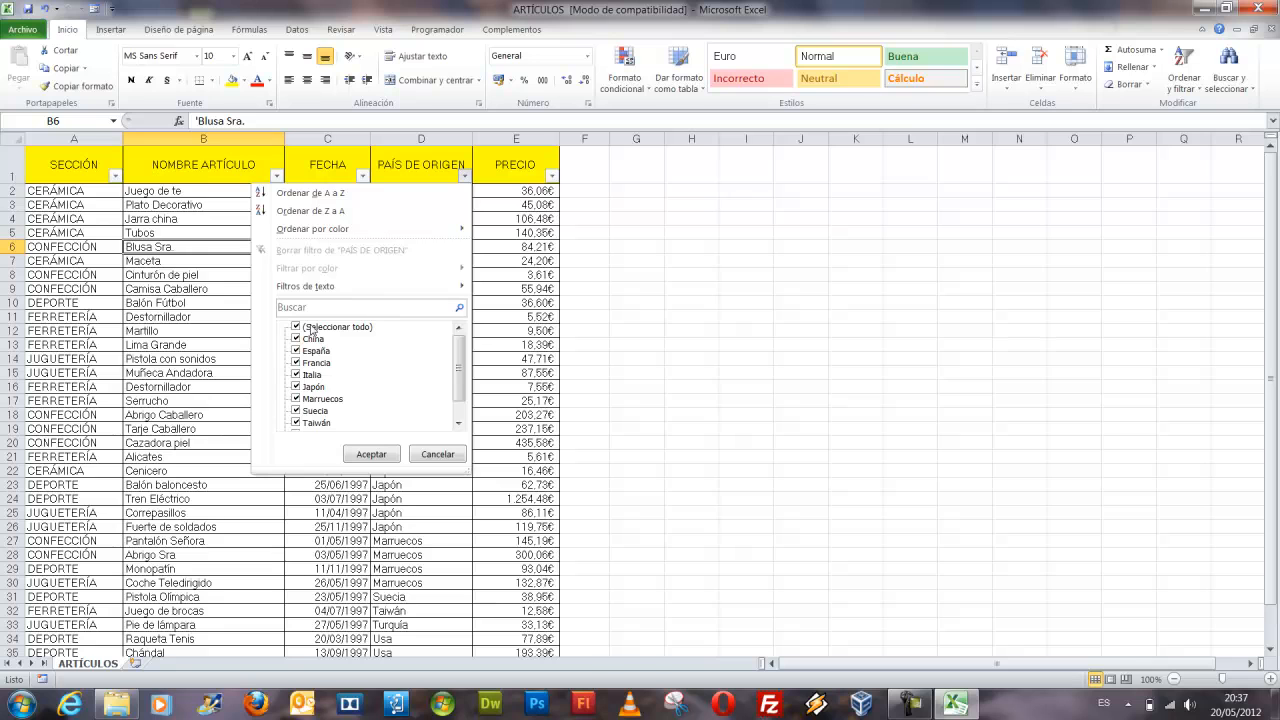
{"action": "left_click_drag", "start_coordinate": [264, 318], "coordinate": [378, 440]}
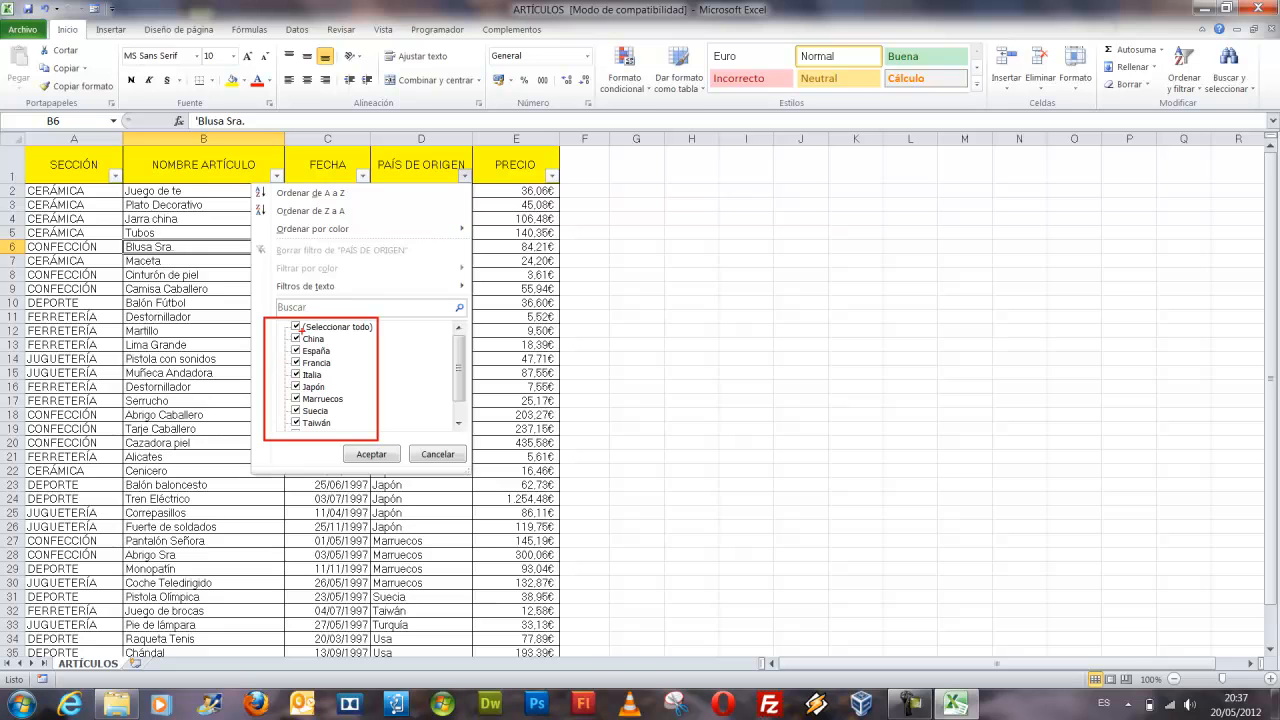
{"action": "left_click_drag", "start_coordinate": [288, 326], "coordinate": [134, 326]}
{"action": "left_click_drag", "start_coordinate": [283, 333], "coordinate": [350, 430]}
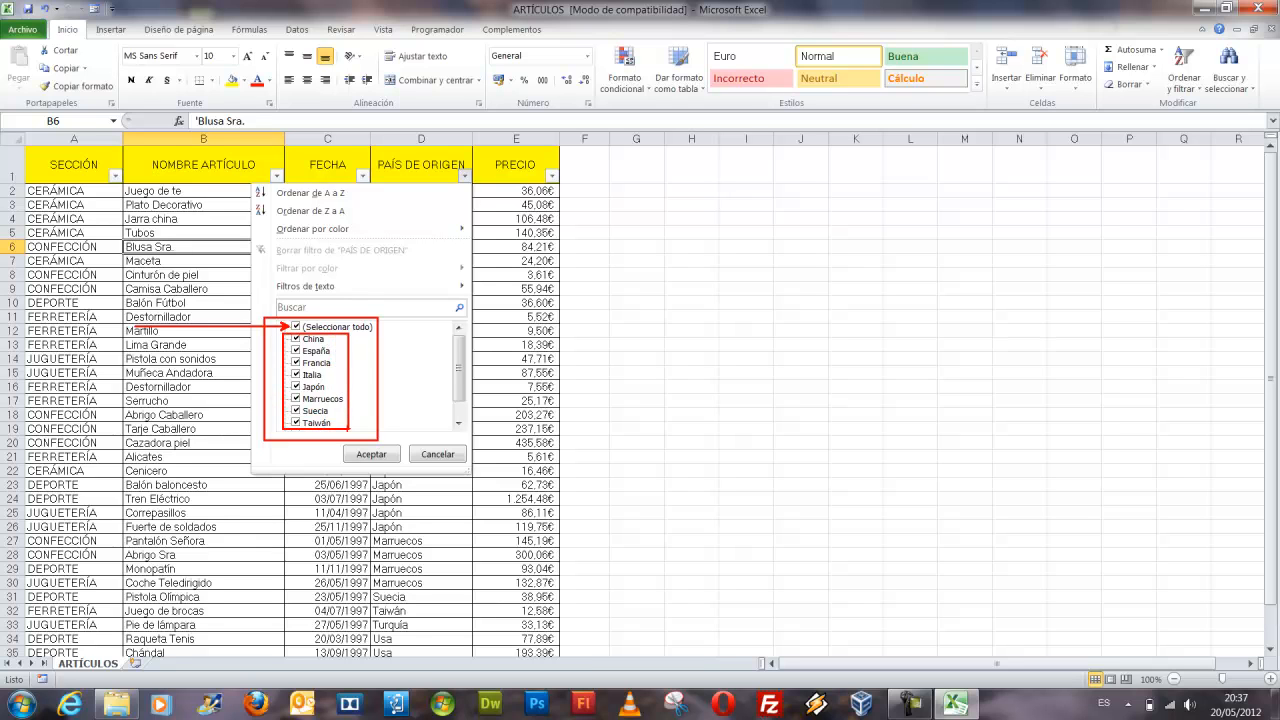
{"action": "key", "text": "Escape"}
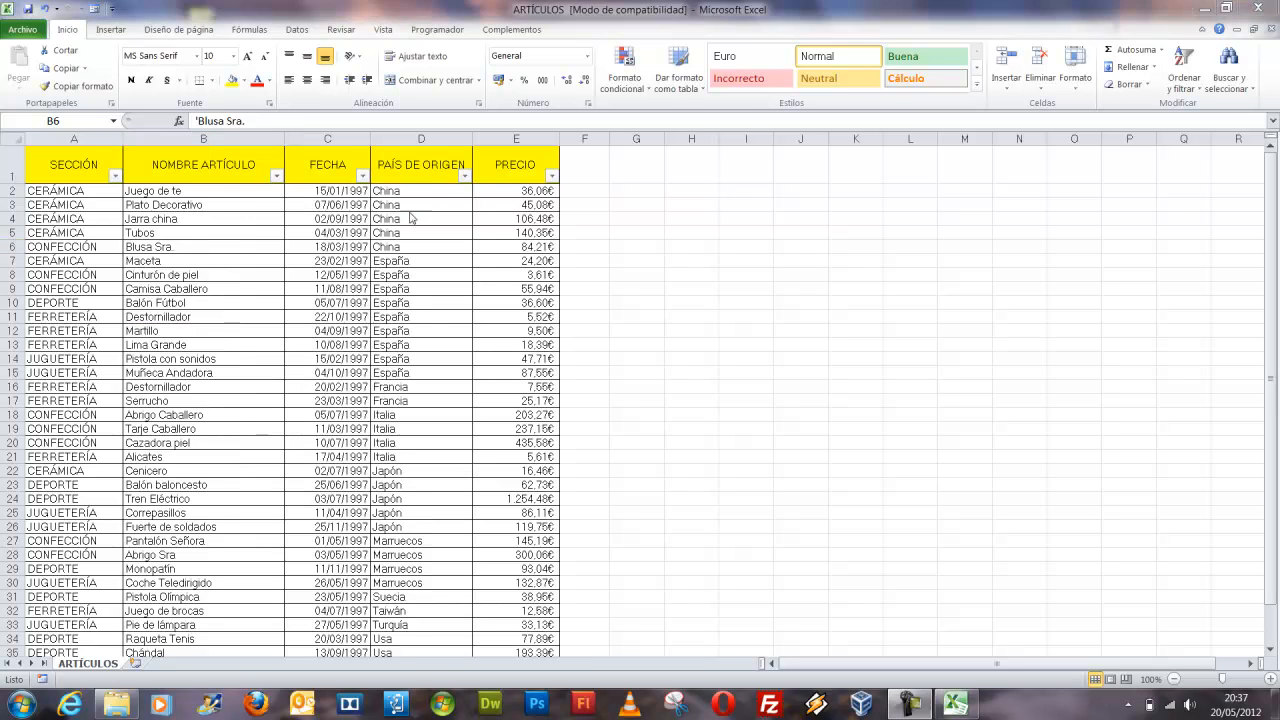
Filter the PAÍS DE ORIGEN column so that only the España rows are shown
{"action": "left_click", "coordinate": [464, 177]}
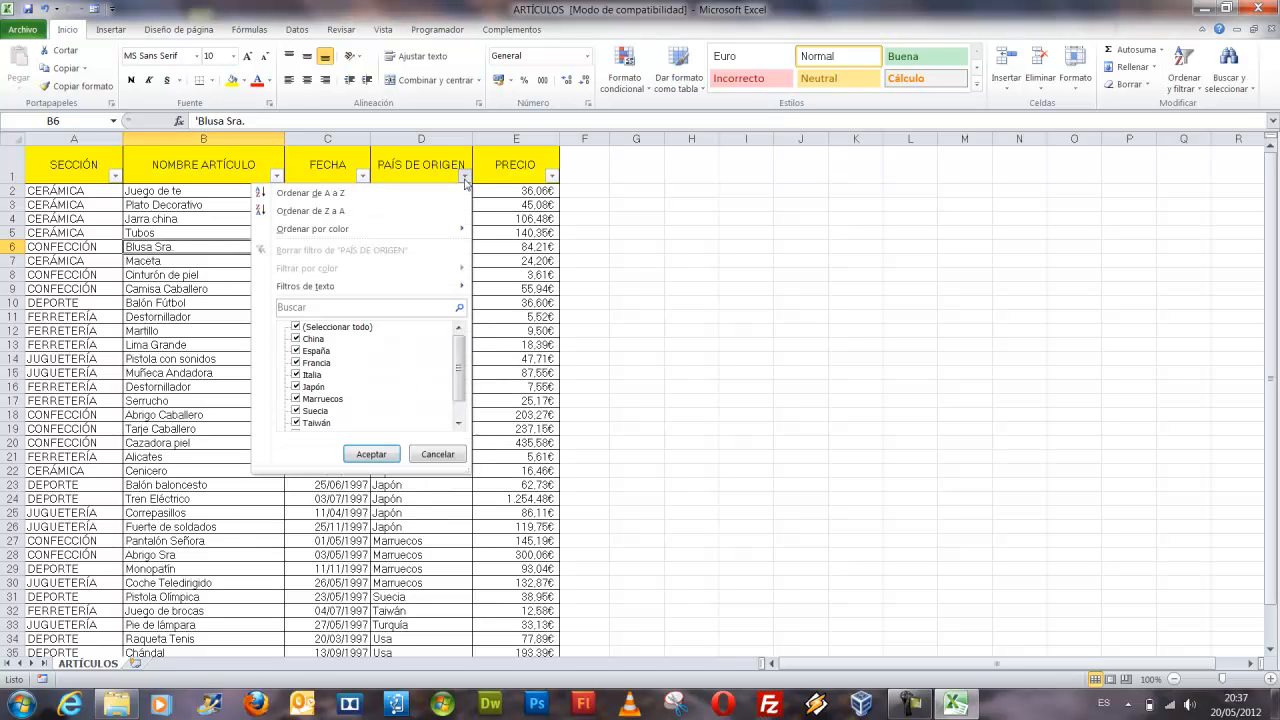
{"action": "left_click", "coordinate": [295, 327]}
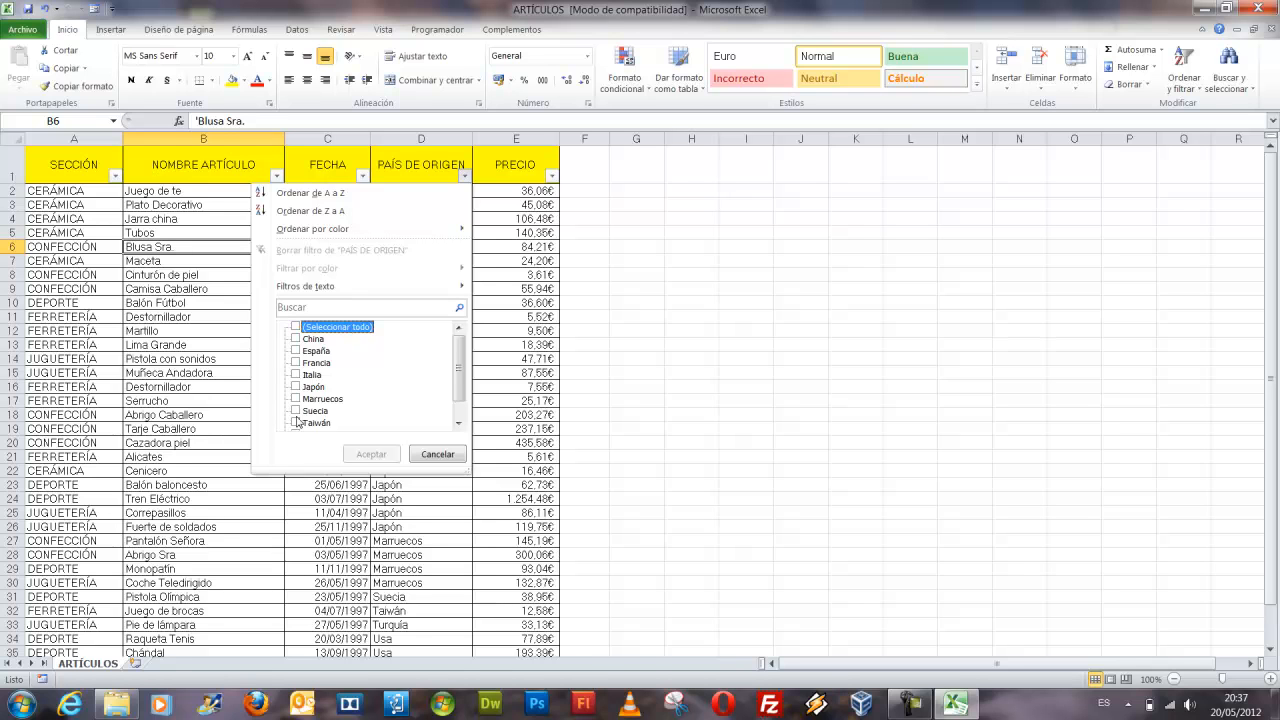
{"action": "left_click", "coordinate": [295, 351]}
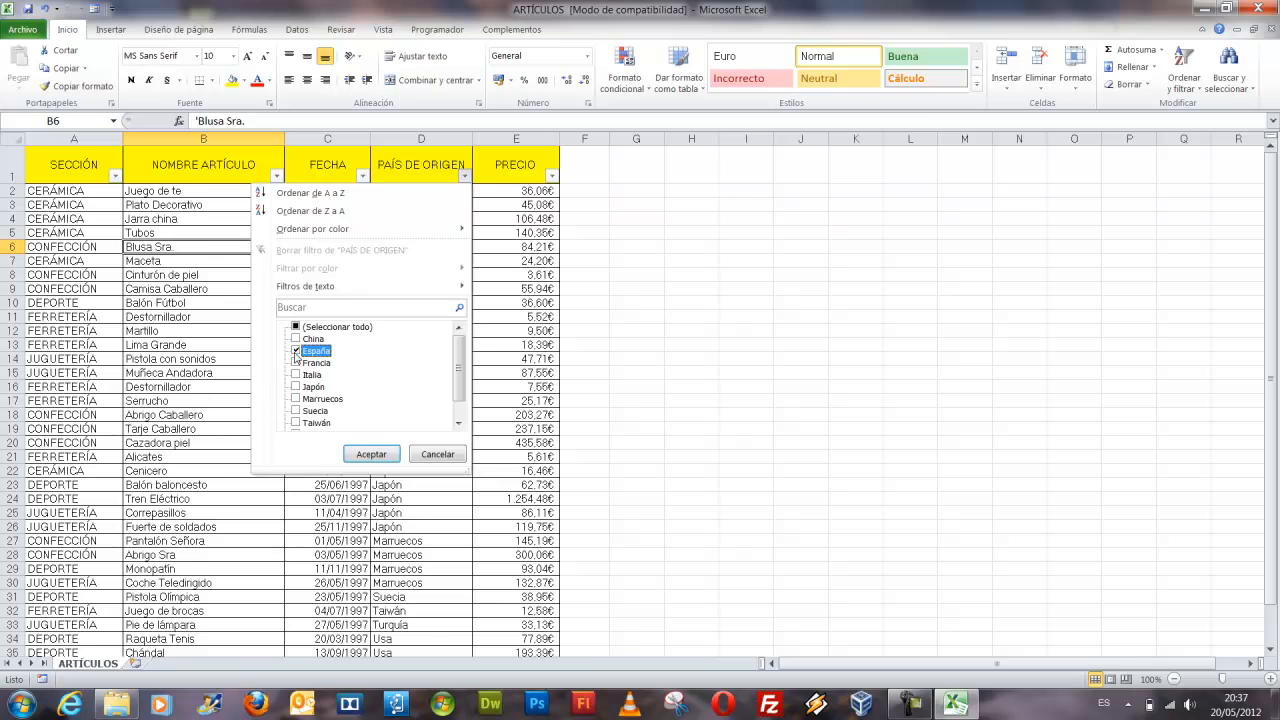
{"action": "left_click", "coordinate": [371, 454]}
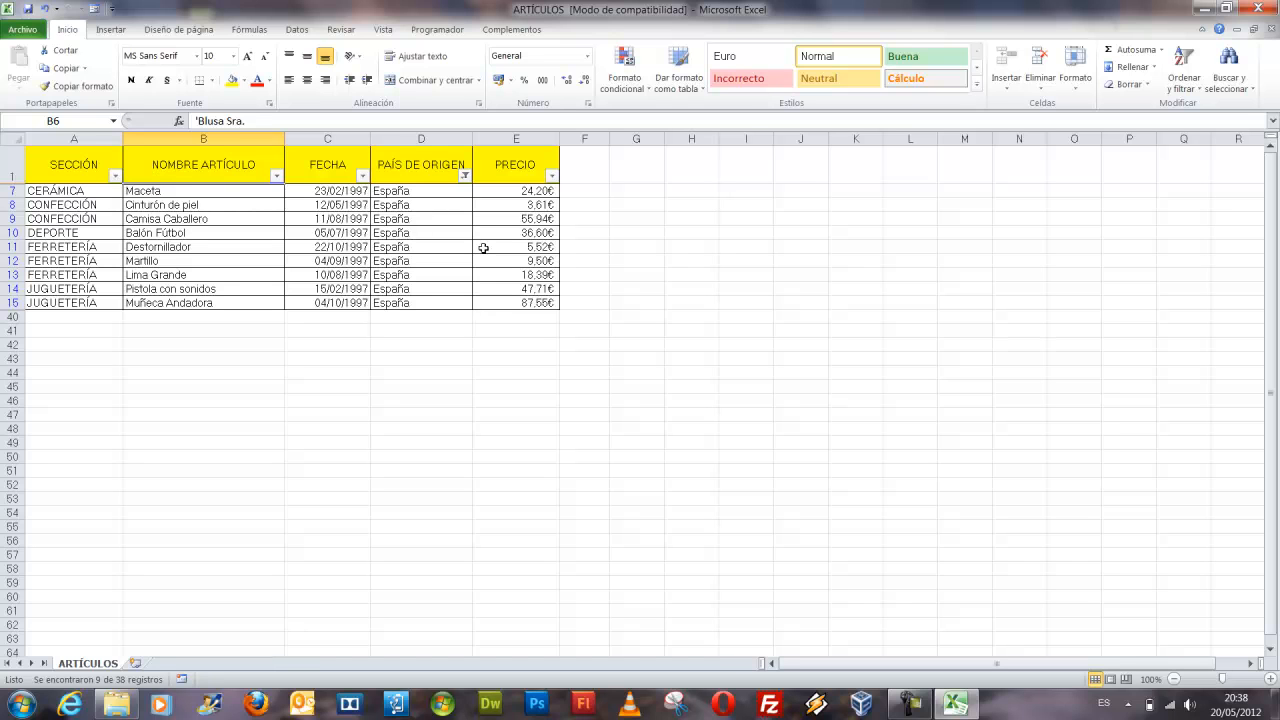
Clear the PAÍS DE ORIGEN filter and filter the SECCIÓN column to show only DEPORTE
{"action": "left_click", "coordinate": [465, 176]}
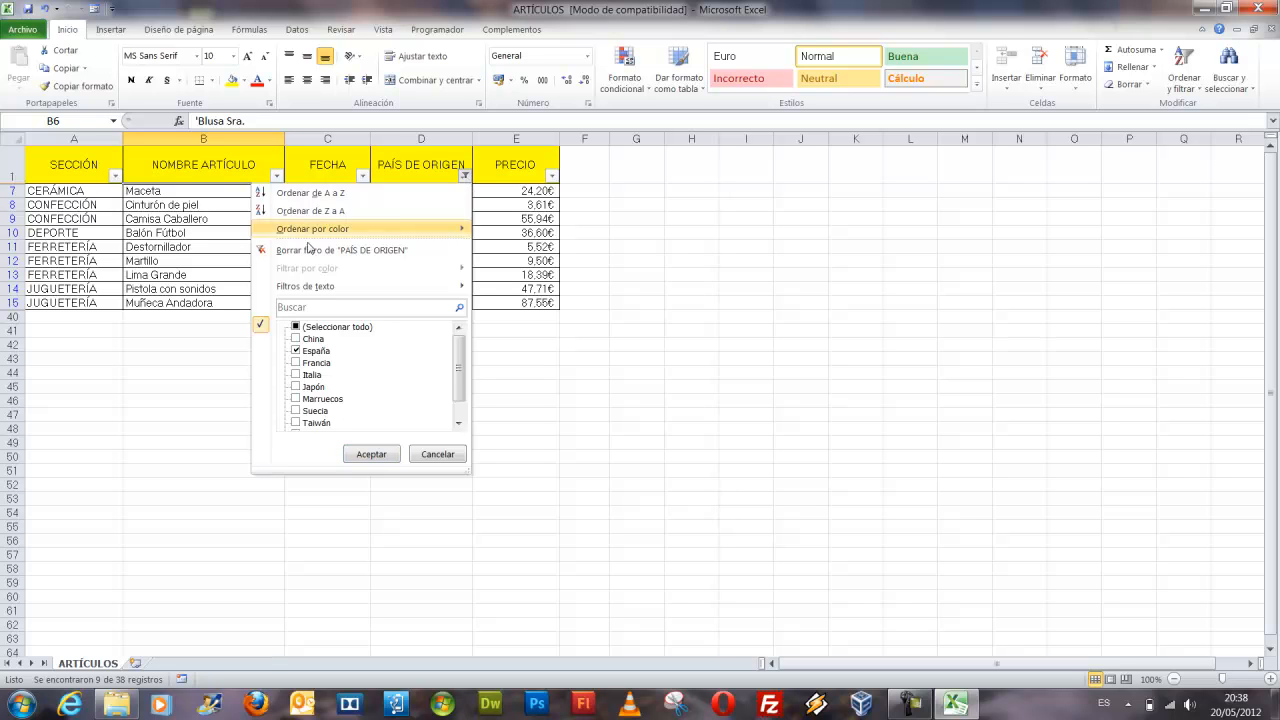
{"action": "left_click", "coordinate": [301, 251]}
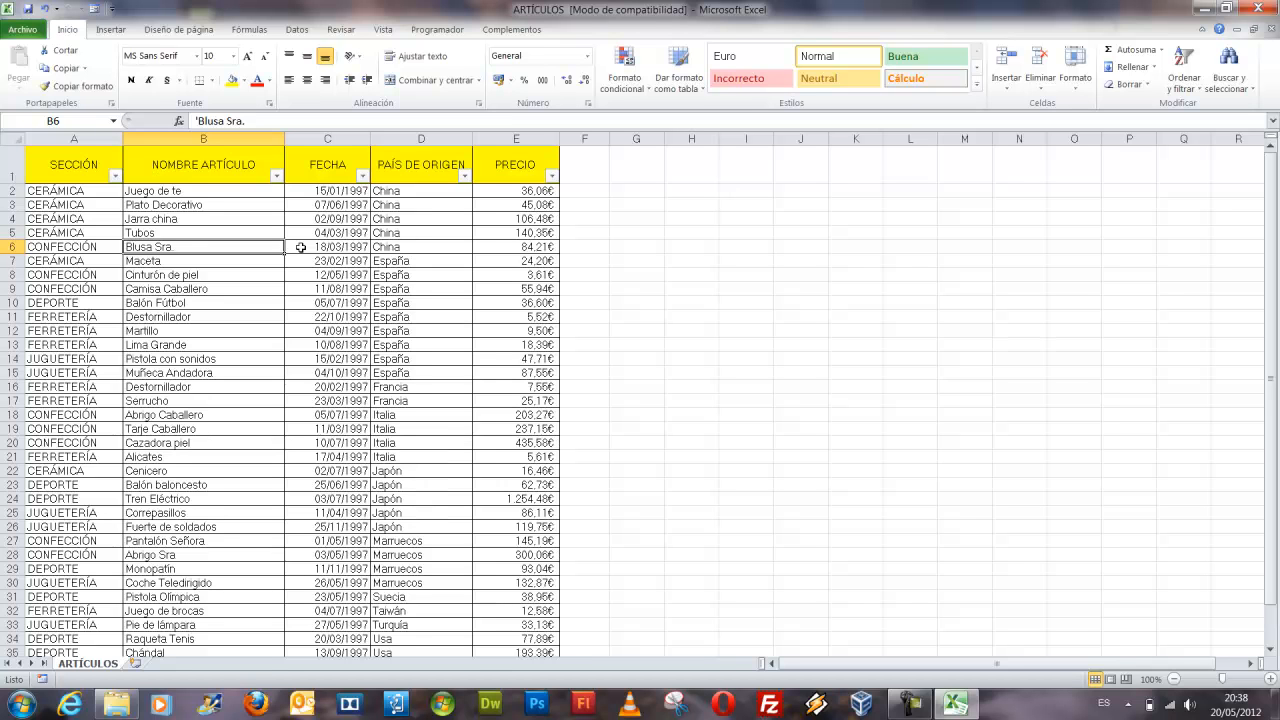
{"action": "left_click", "coordinate": [115, 176]}
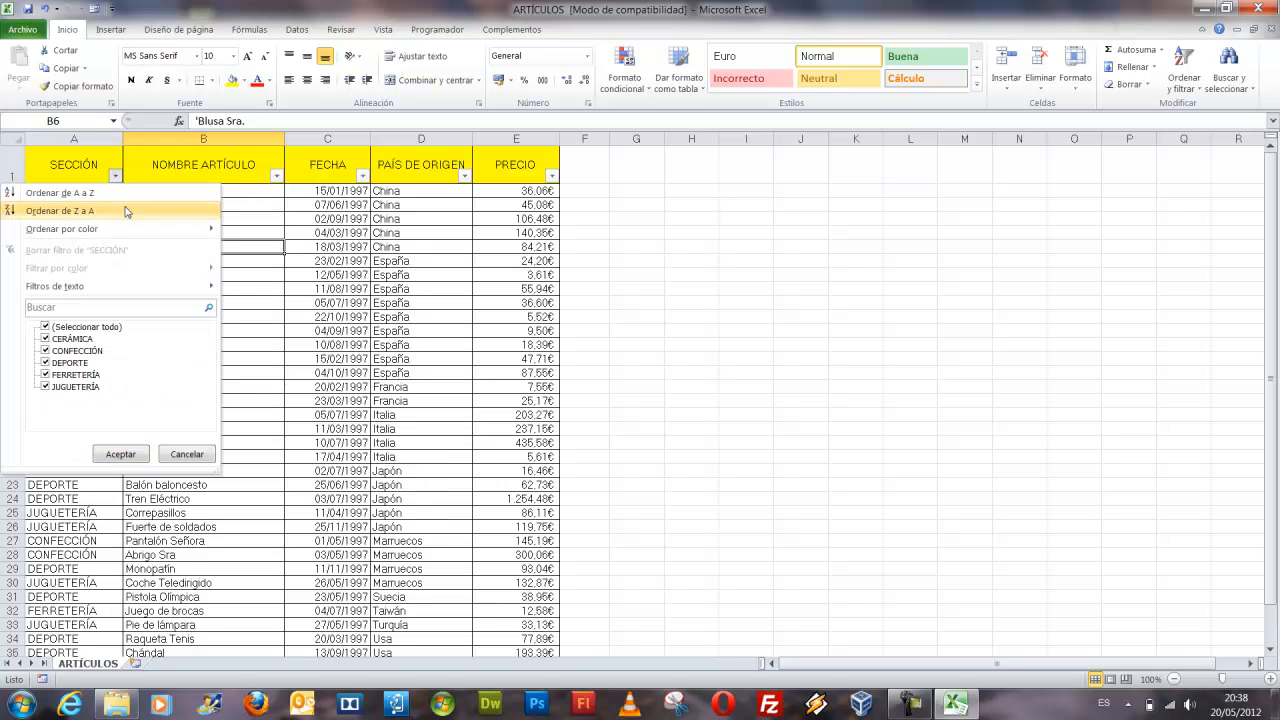
{"action": "left_click", "coordinate": [45, 327]}
{"action": "left_click", "coordinate": [45, 362]}
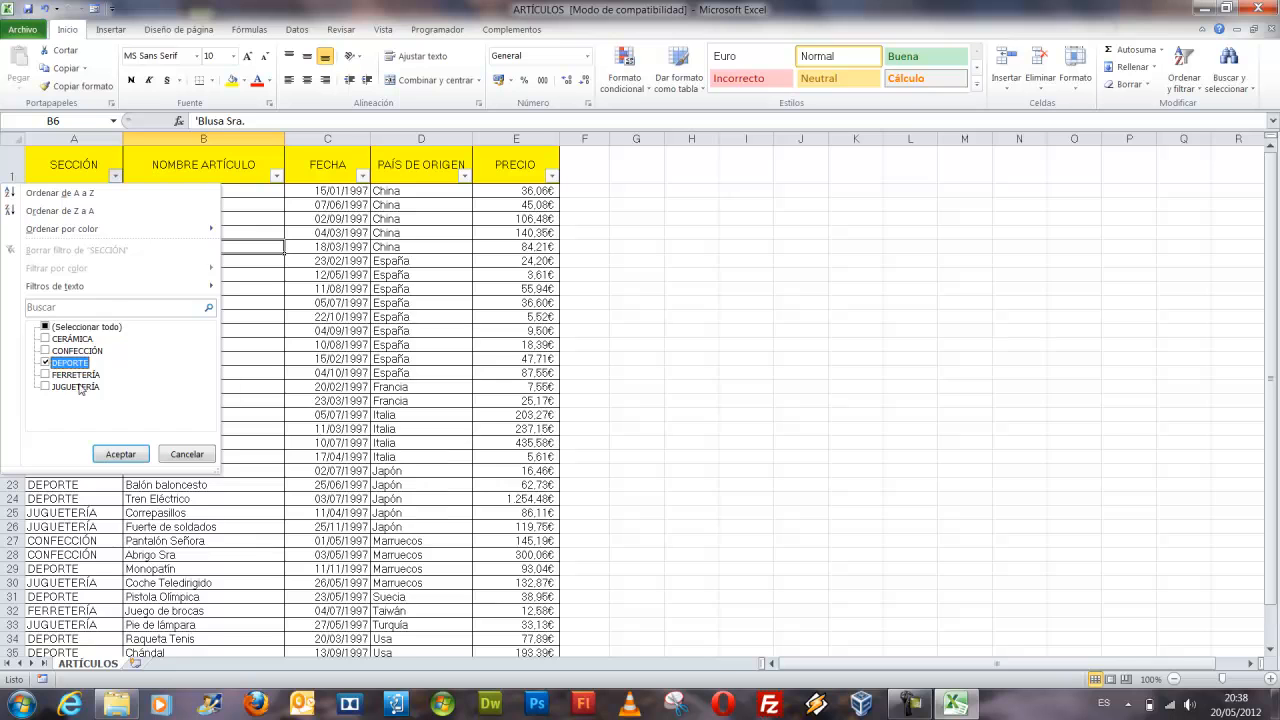
{"action": "left_click", "coordinate": [119, 453]}
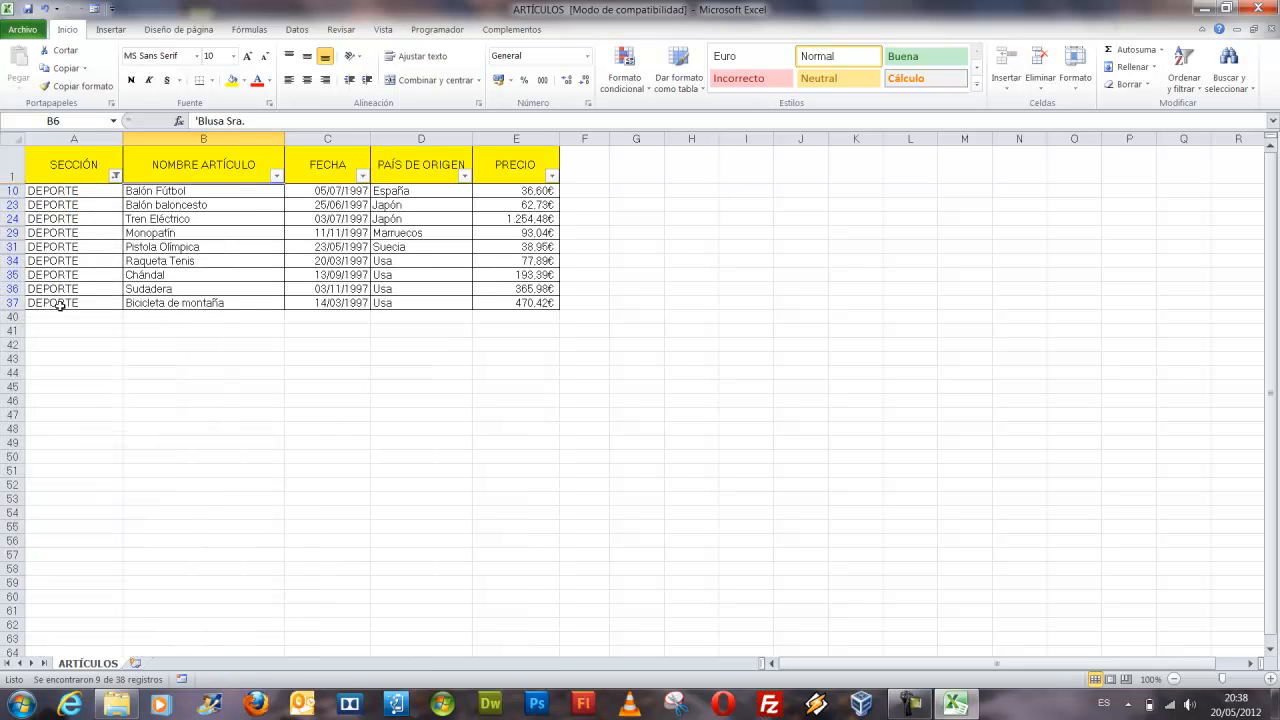
Close the Windows color scheme prompt and clear the filter from the SECCIÓN column
{"action": "left_click", "coordinate": [115, 176]}
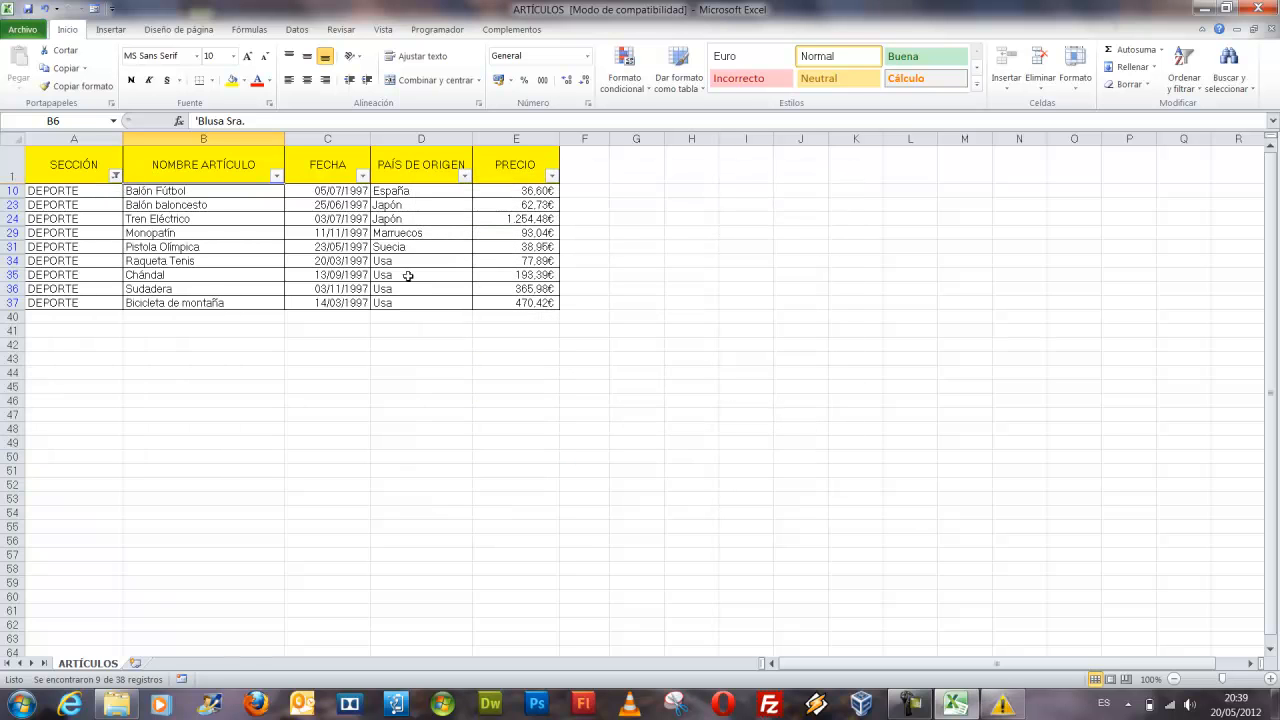
{"action": "left_click", "coordinate": [1012, 705]}
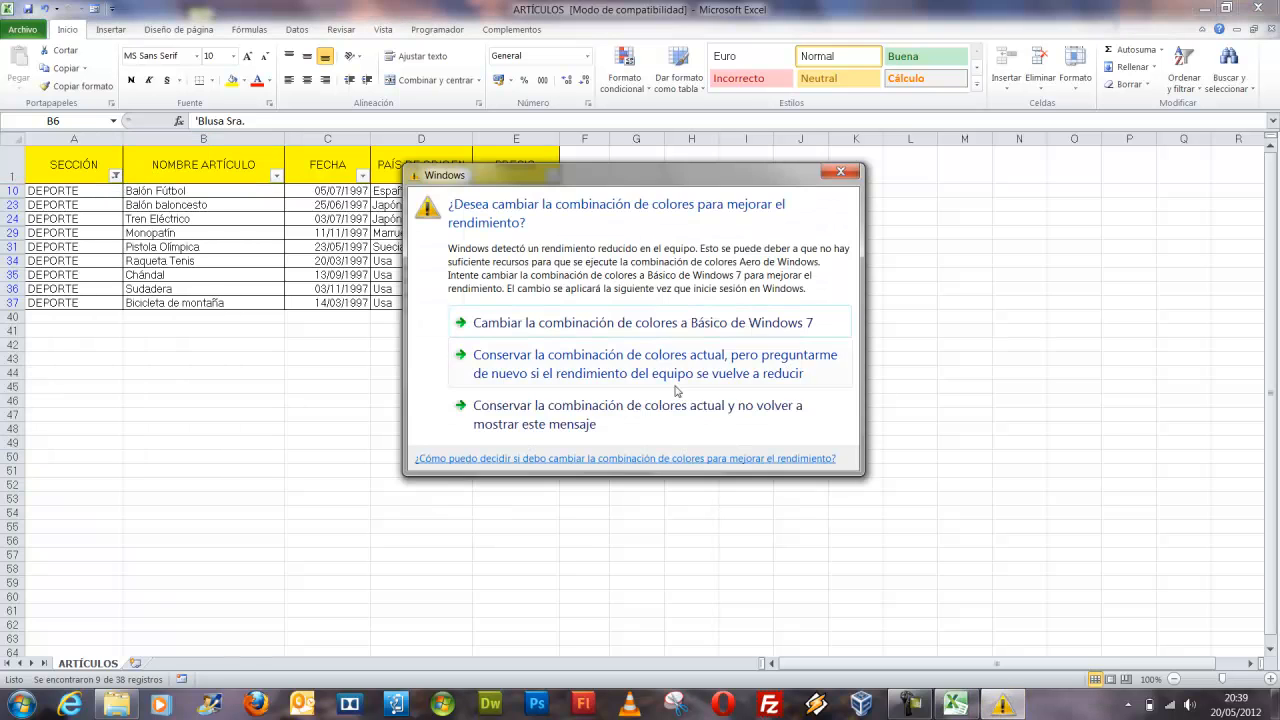
{"action": "left_click", "coordinate": [841, 174]}
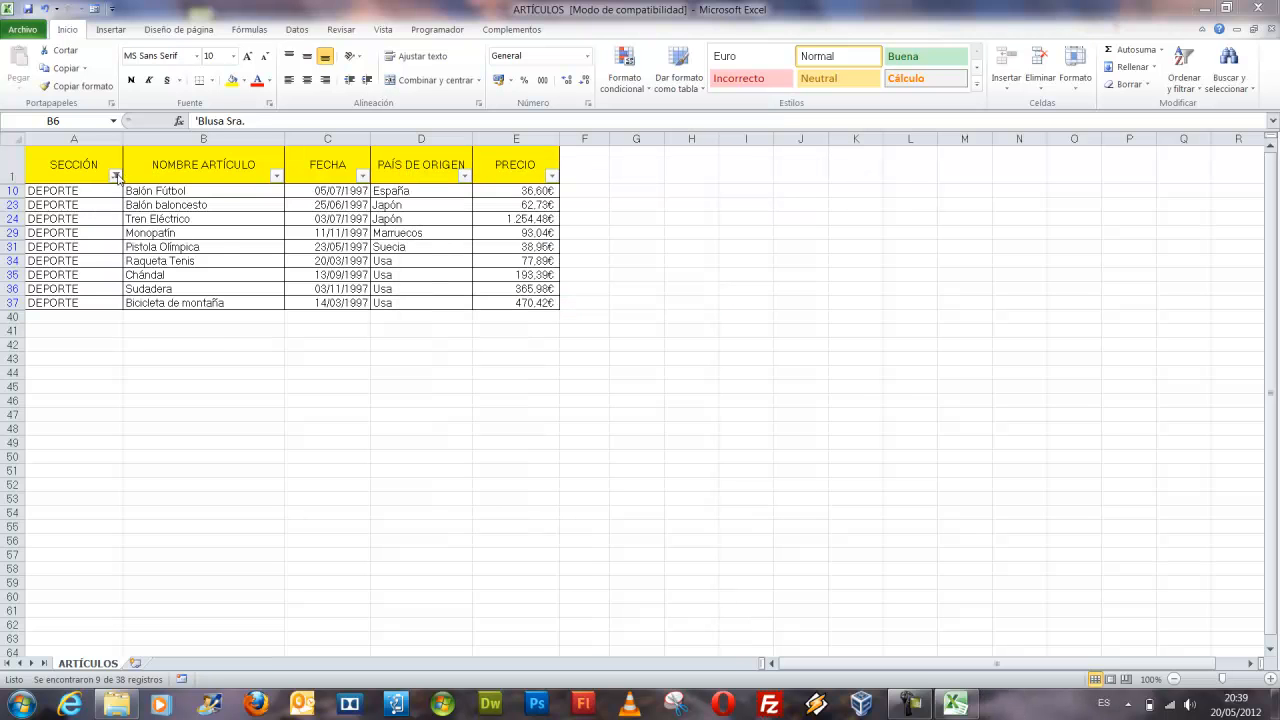
{"action": "left_click", "coordinate": [116, 176]}
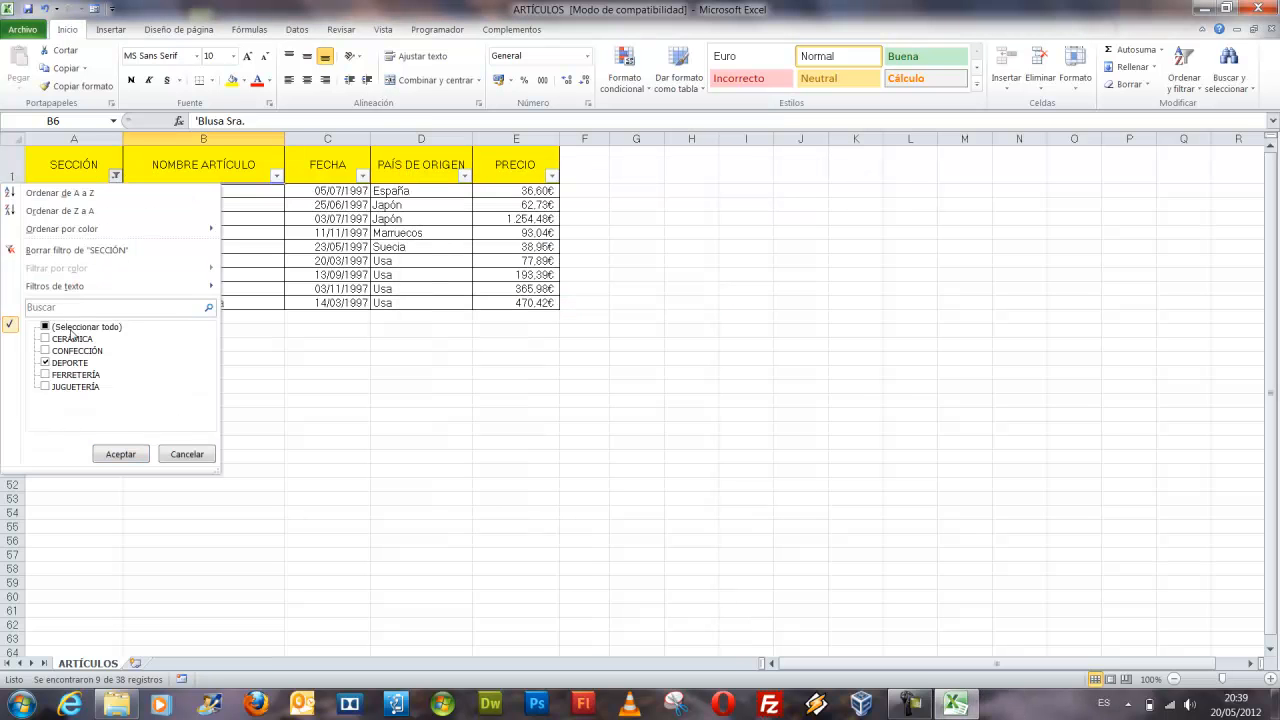
{"action": "left_click", "coordinate": [81, 250]}
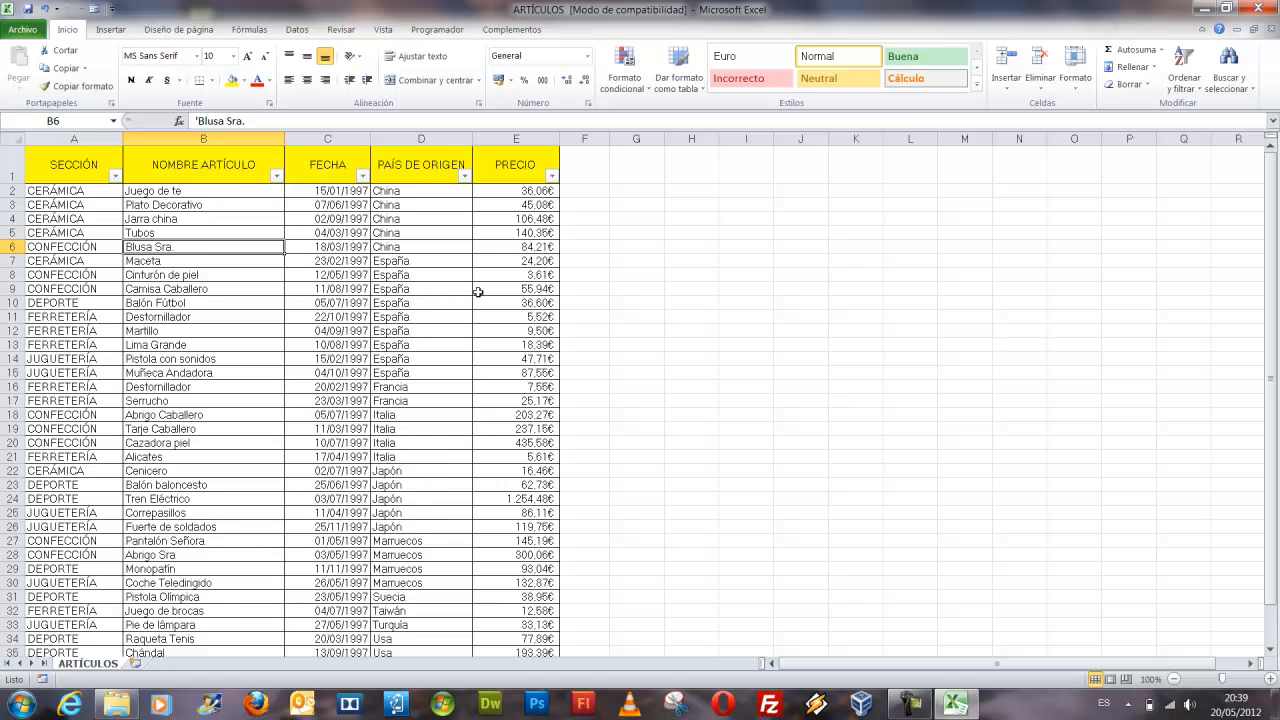
Examine the prices down the whole table and the values and number filter option offered by the PRECIO filter
{"action": "scroll", "coordinate": [479, 291], "scroll_direction": "down", "scroll_amount": 1}
{"action": "scroll", "coordinate": [480, 291], "scroll_direction": "down", "scroll_amount": 2}
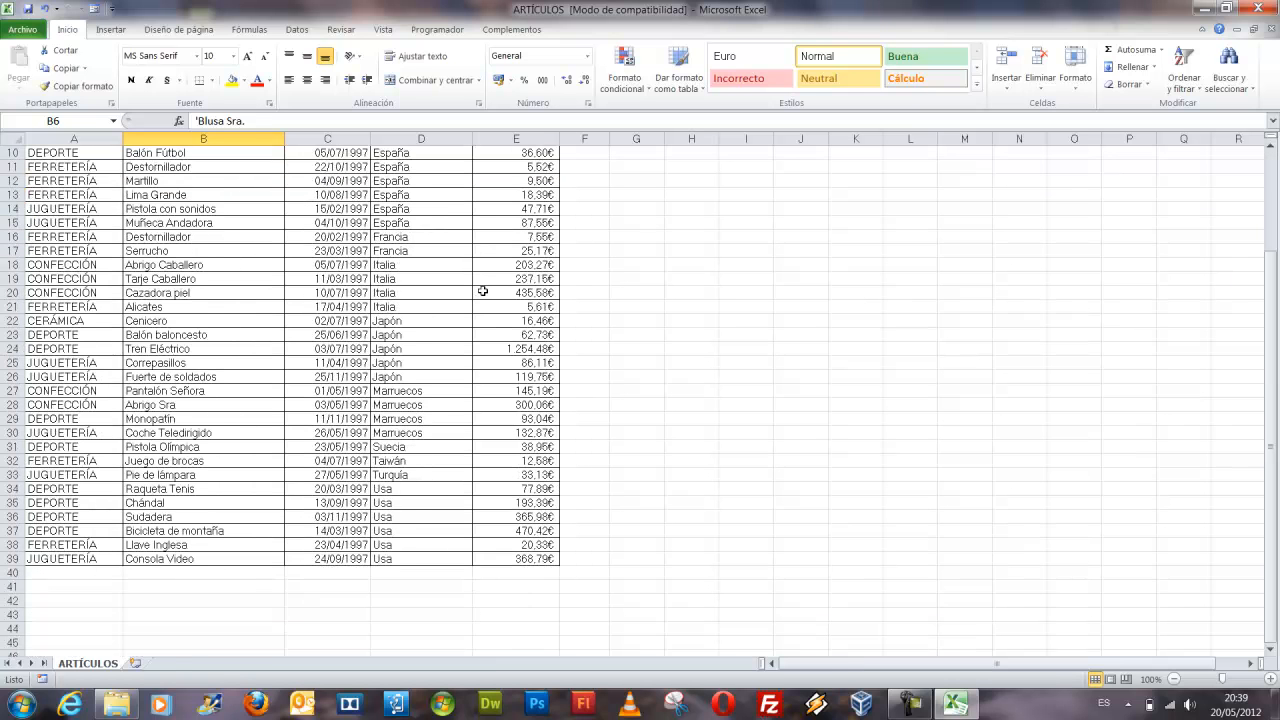
{"action": "scroll", "coordinate": [482, 291], "scroll_direction": "up", "scroll_amount": 2}
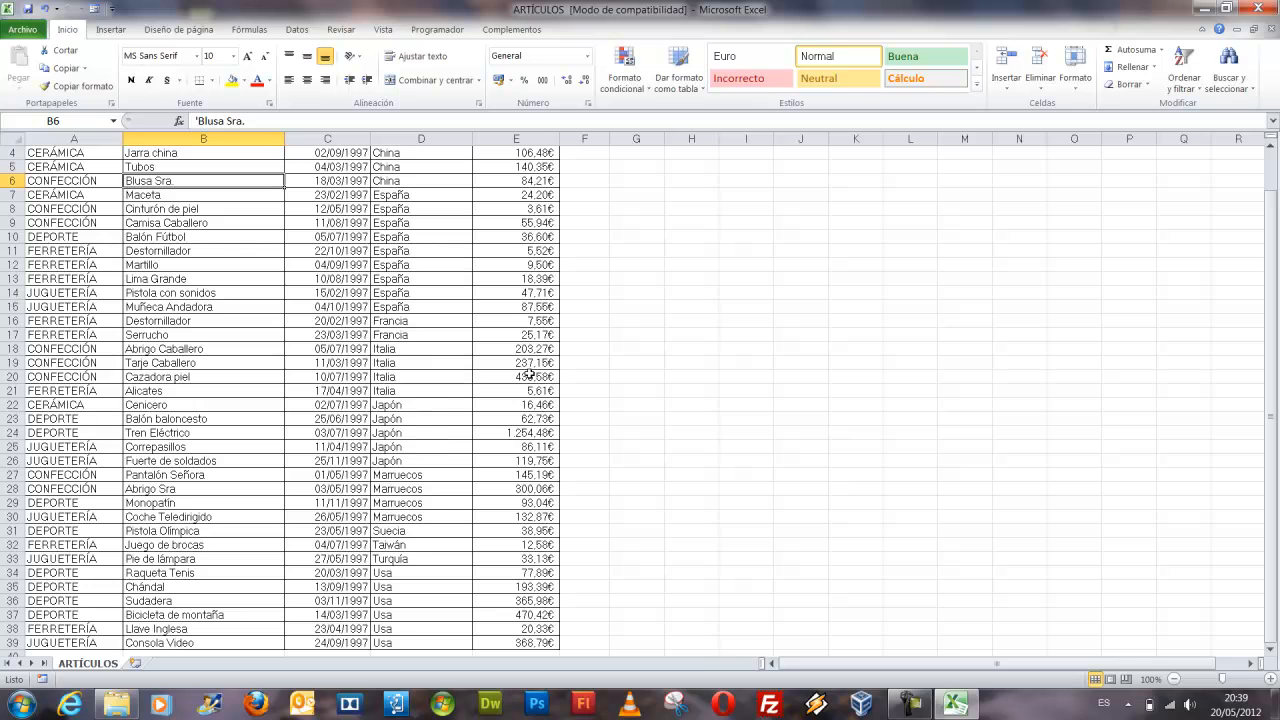
{"action": "left_click_drag", "start_coordinate": [473, 422], "coordinate": [586, 447]}
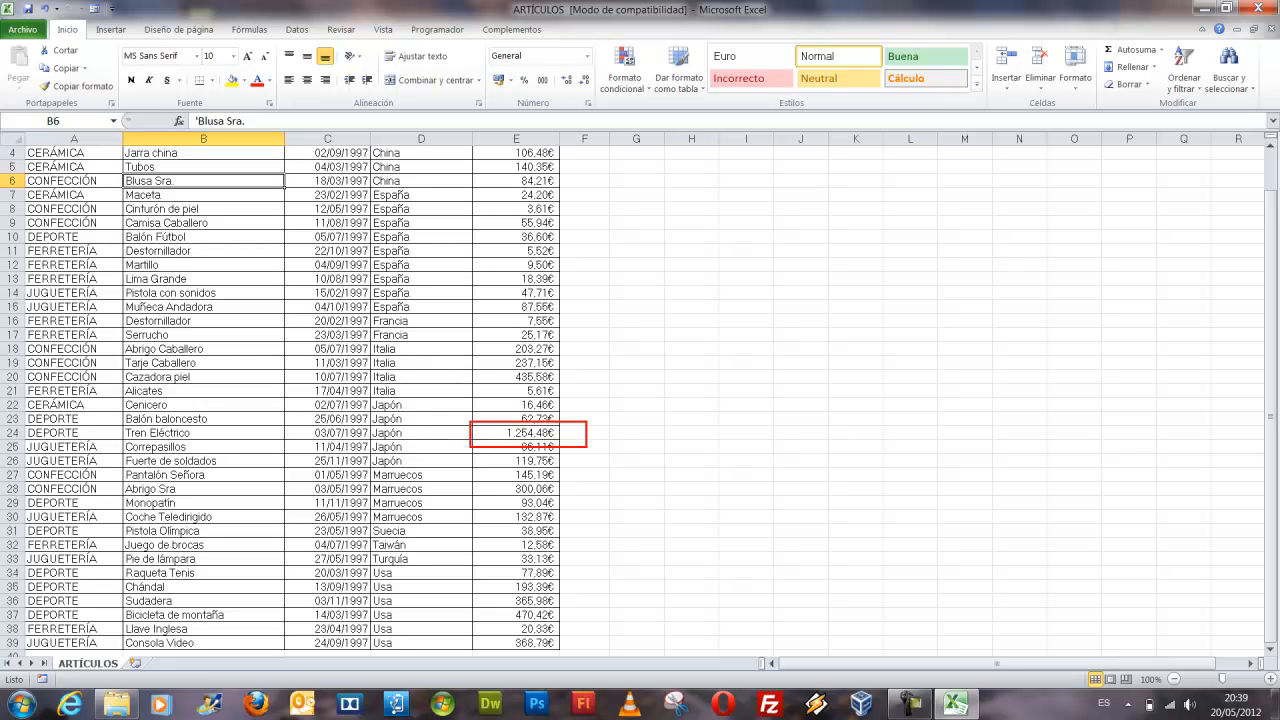
{"action": "key", "text": "Escape"}
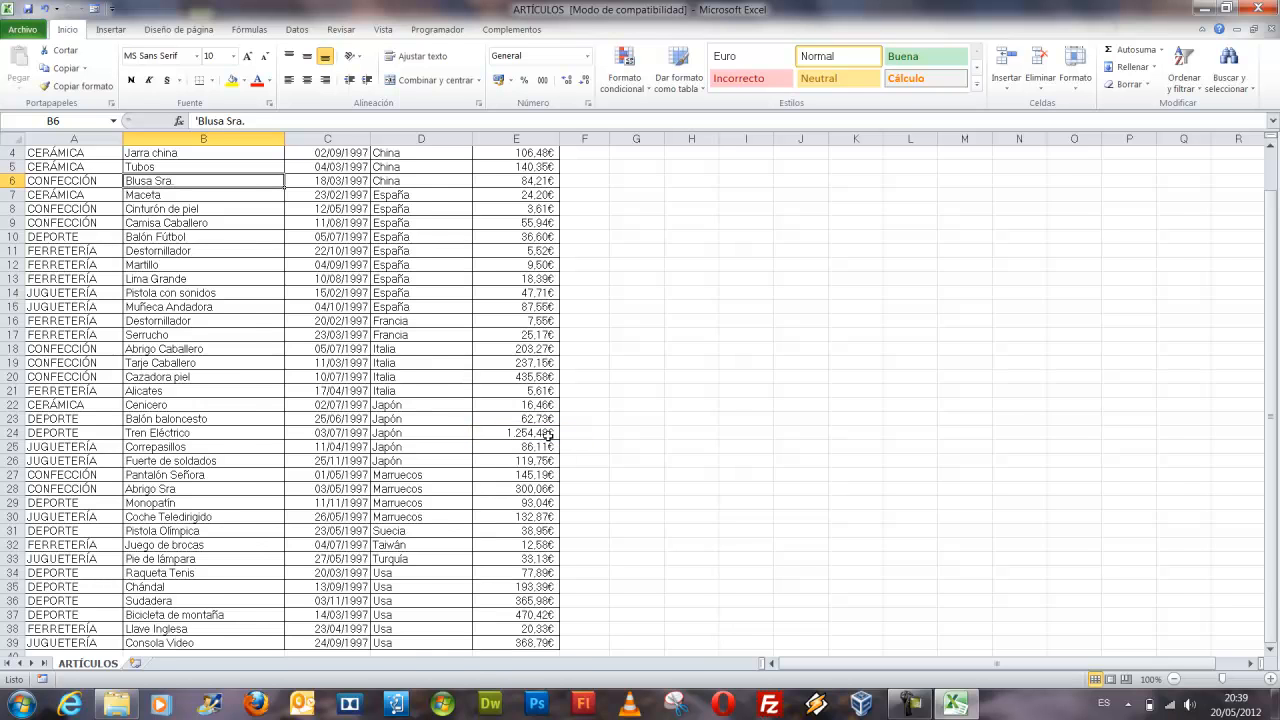
{"action": "scroll", "coordinate": [548, 433], "scroll_direction": "up", "scroll_amount": 1}
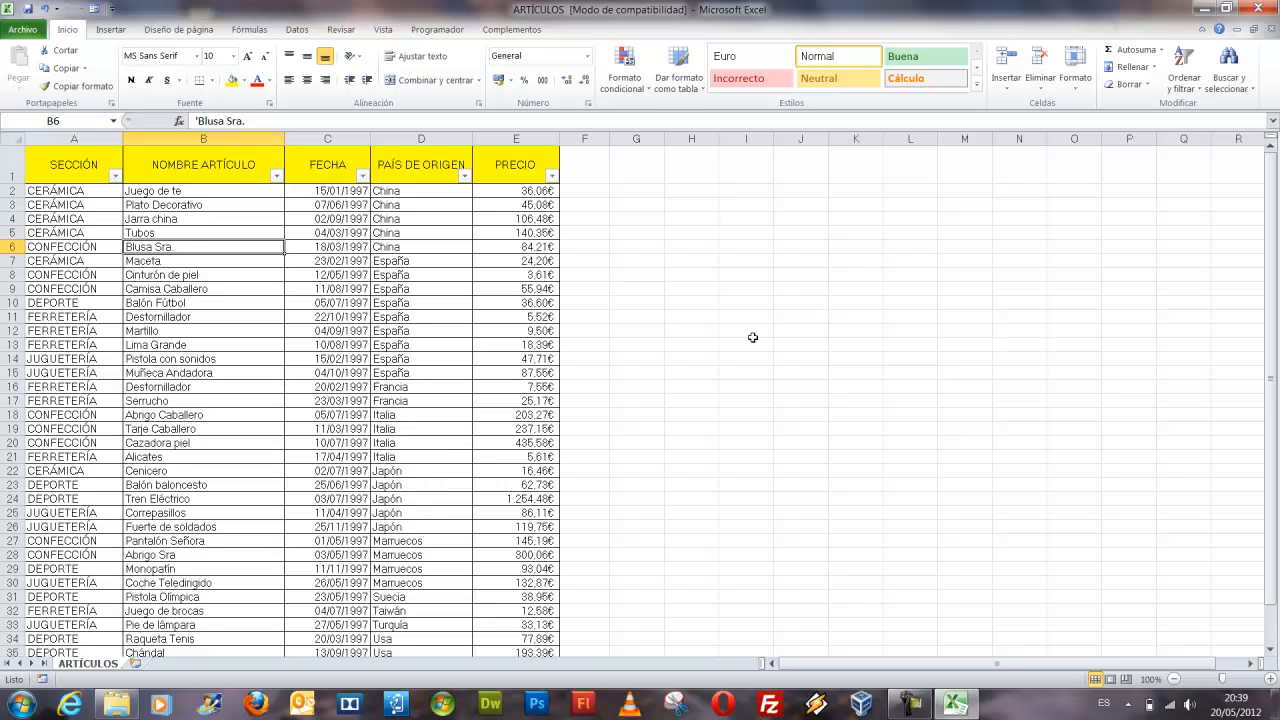
{"action": "left_click", "coordinate": [551, 176]}
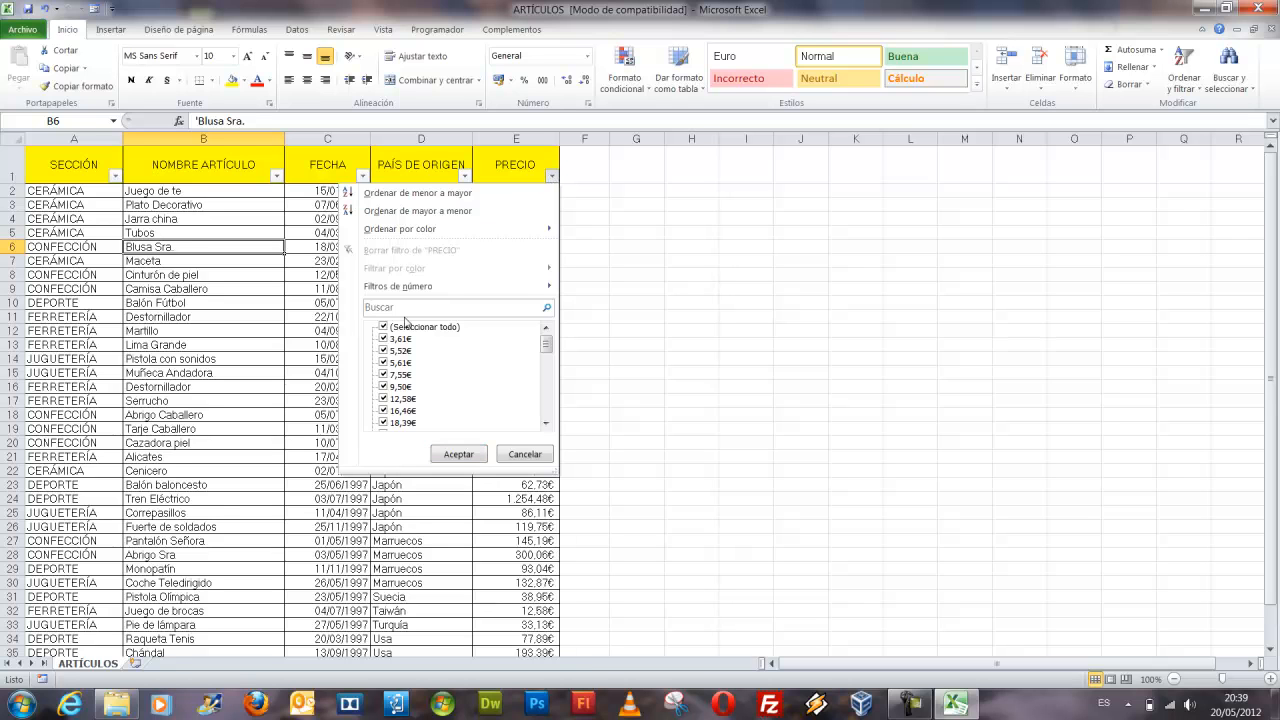
{"action": "mouse_move", "coordinate": [547, 348]}
{"action": "left_mouse_down"}
{"action": "mouse_move", "coordinate": [540, 442]}
{"action": "mouse_move", "coordinate": [544, 340]}
{"action": "left_mouse_up"}
{"action": "mouse_move", "coordinate": [546, 345]}
{"action": "left_mouse_down"}
{"action": "mouse_move", "coordinate": [558, 430]}
{"action": "mouse_move", "coordinate": [545, 336]}
{"action": "left_mouse_up"}
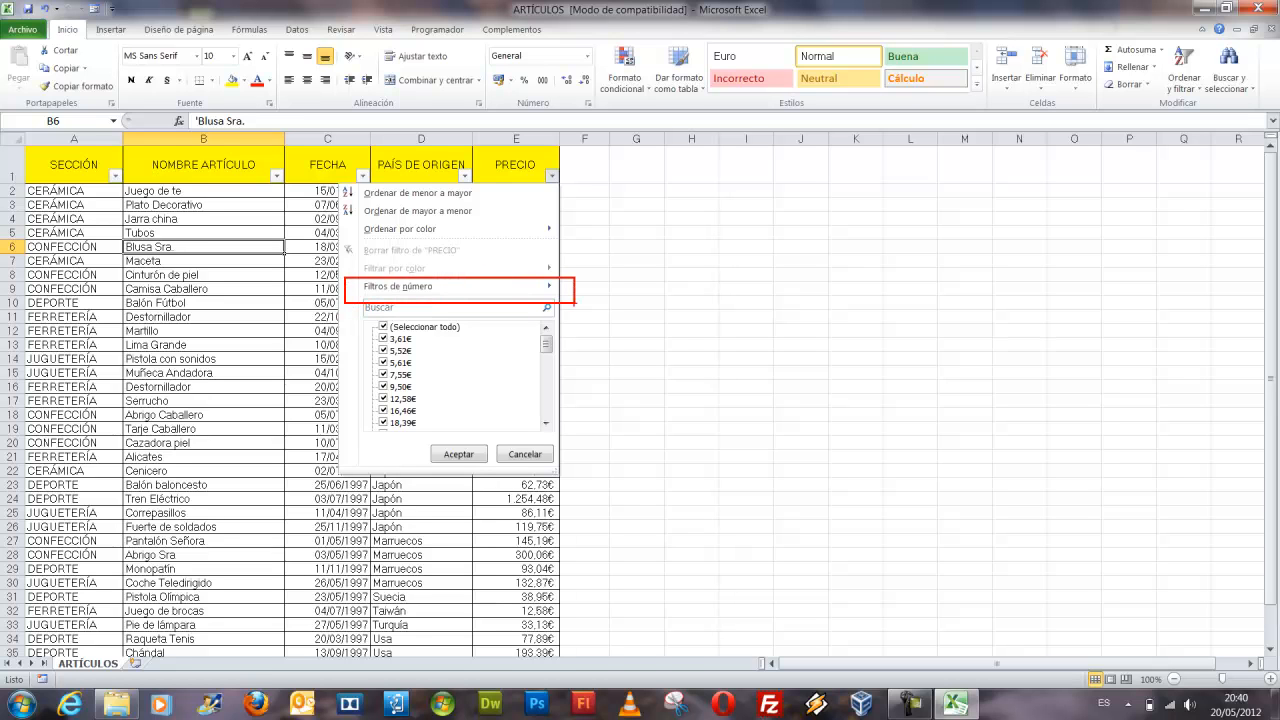
{"action": "left_click_drag", "start_coordinate": [449, 289], "coordinate": [507, 233]}
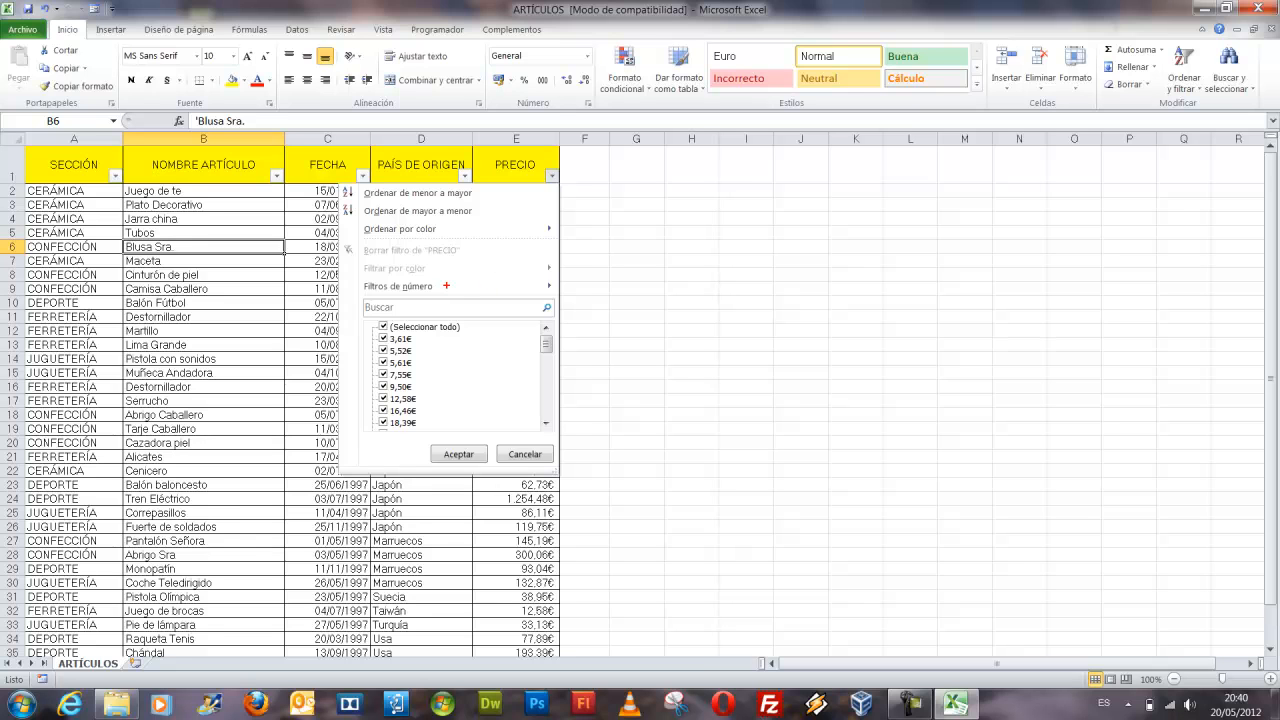
{"action": "key", "text": "Escape"}
{"action": "left_click", "coordinate": [554, 179]}
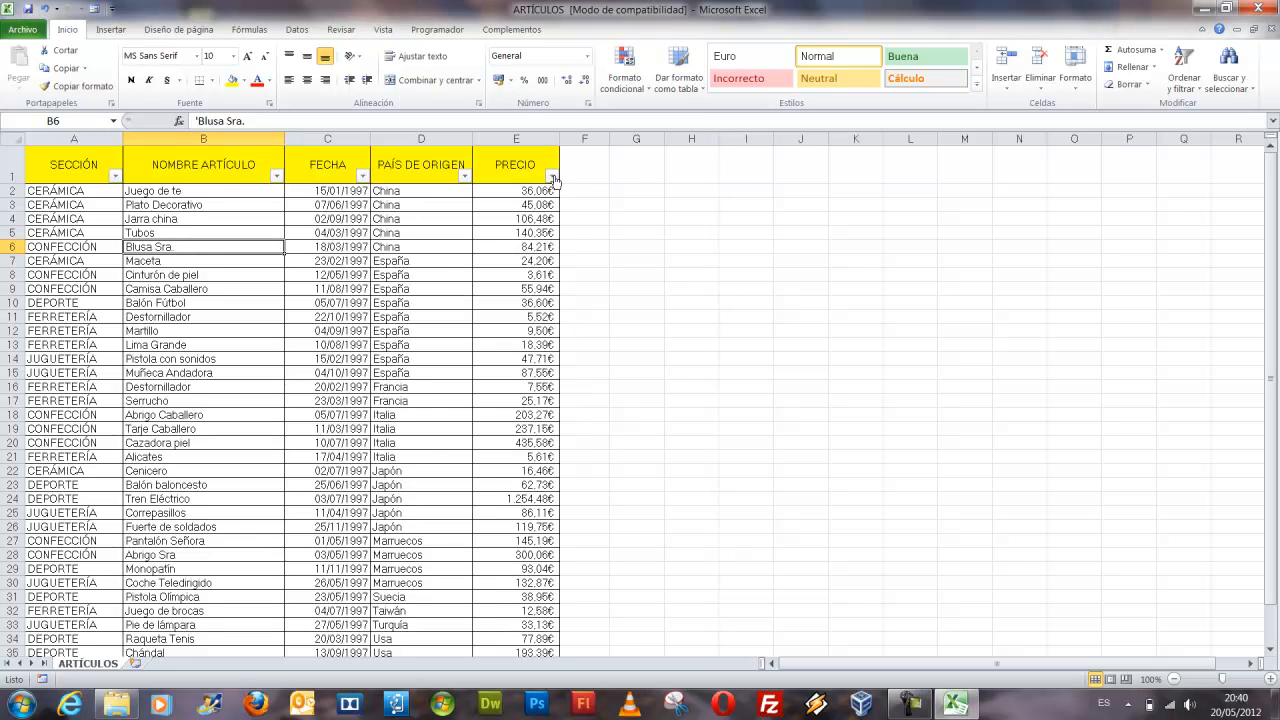
Apply a number filter to the PRECIO column with the condition "es mayor que" and a minimum price
{"action": "left_click", "coordinate": [554, 179]}
{"action": "mouse_move", "coordinate": [497, 294]}
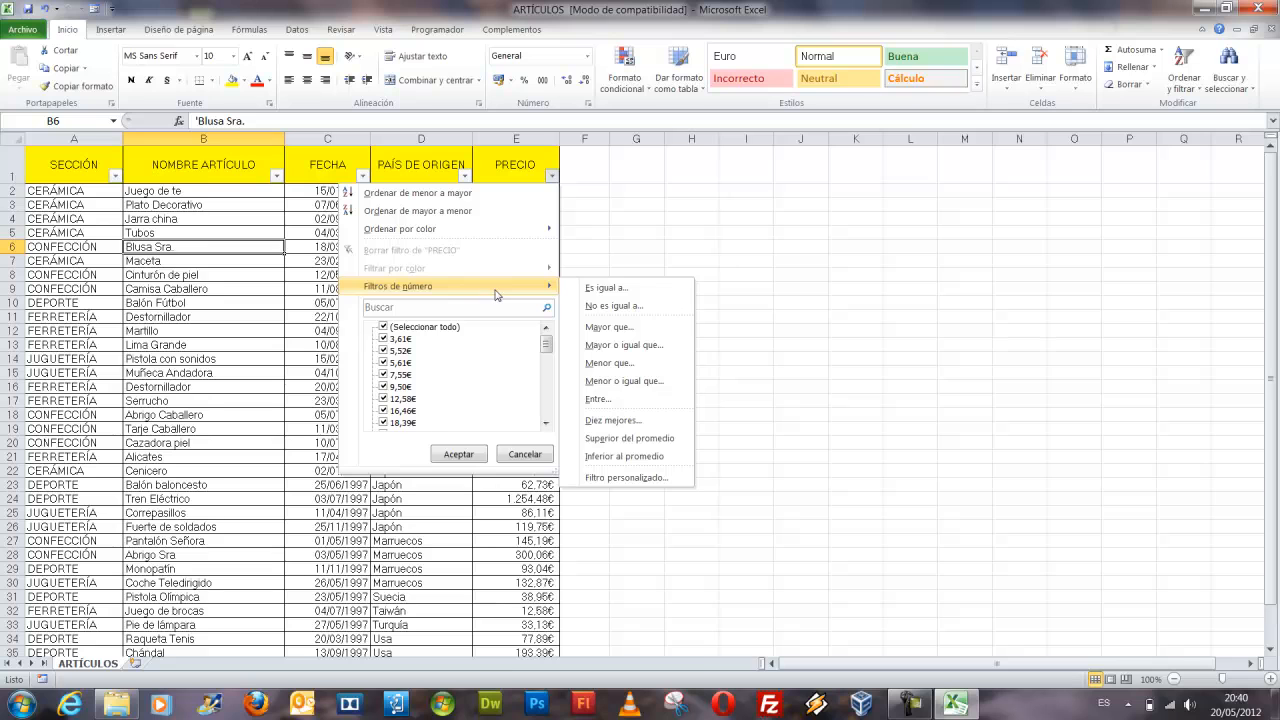
{"action": "left_click", "coordinate": [646, 328]}
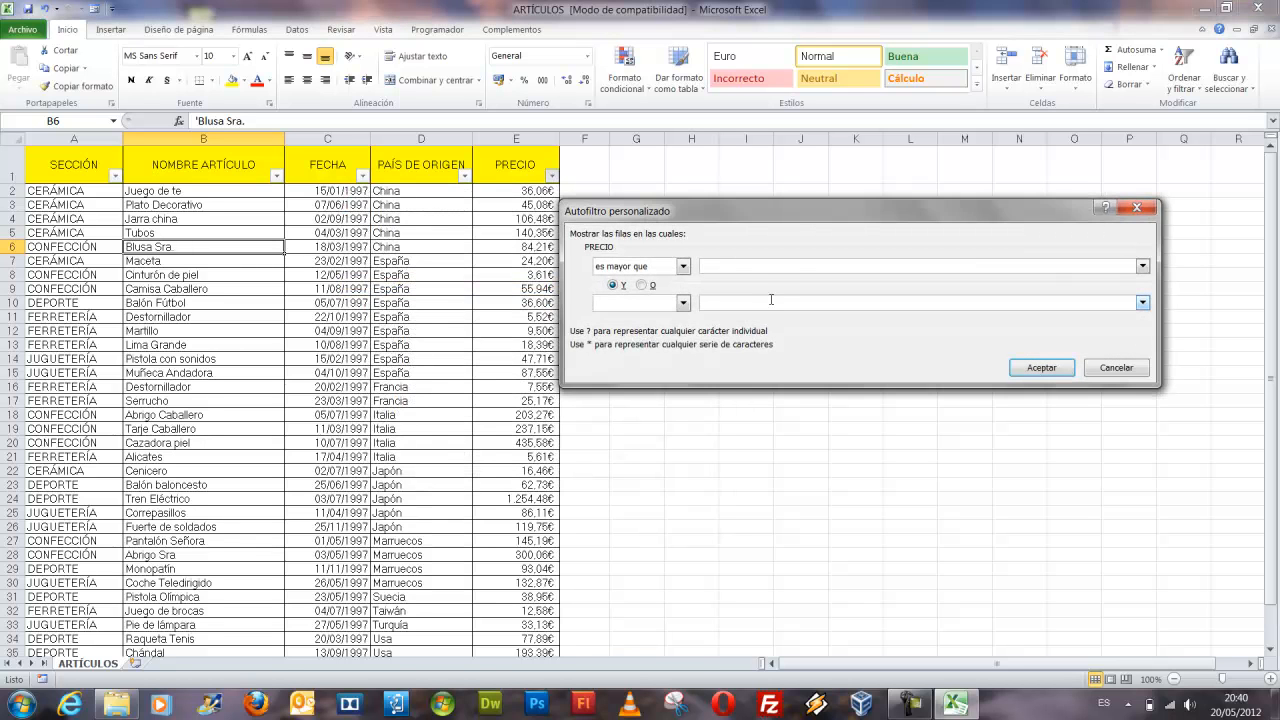
{"action": "left_click_drag", "start_coordinate": [783, 227], "coordinate": [703, 230]}
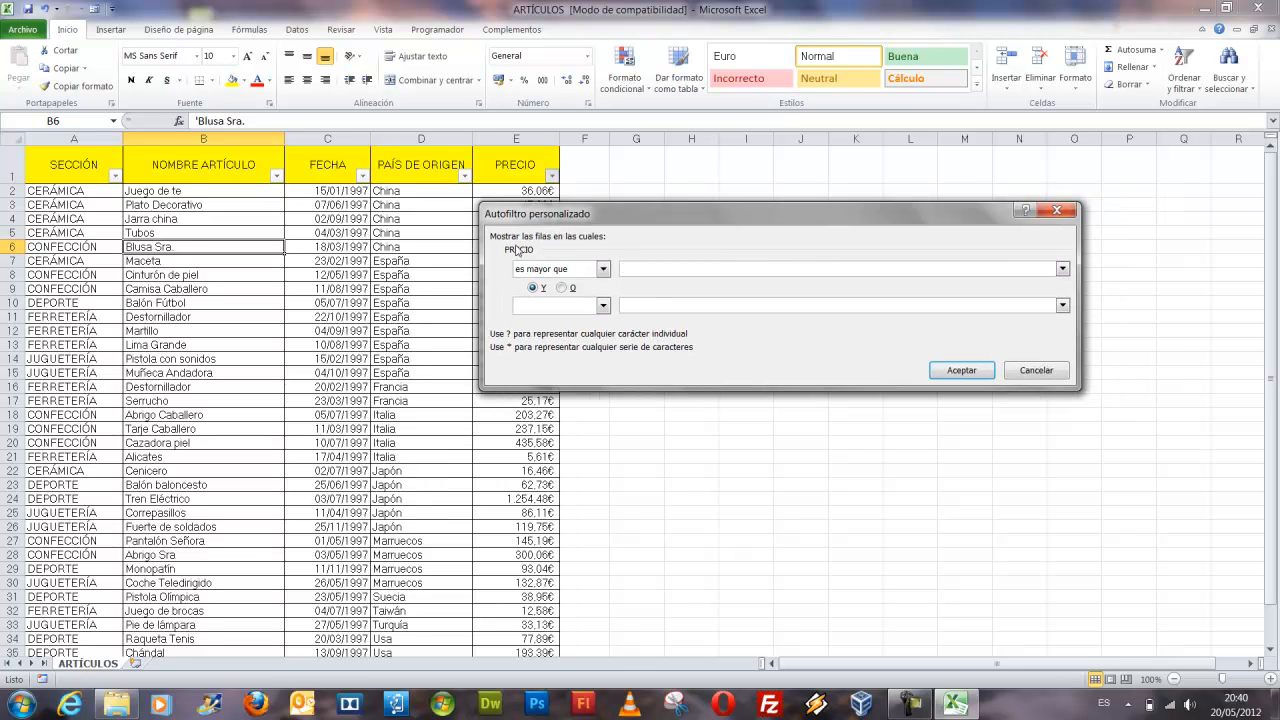
{"action": "type", "text": "00"}
{"action": "left_click", "coordinate": [948, 374]}
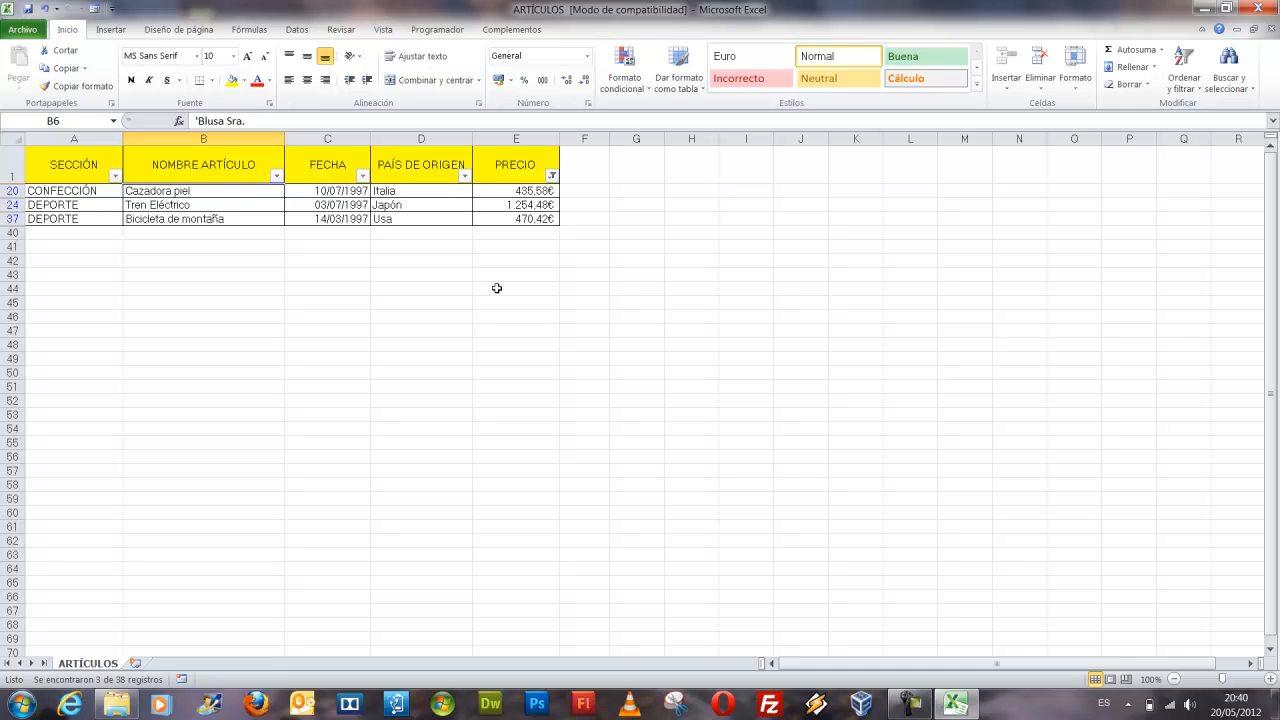
Clear the PRECIO filter and start an "Entre" number filter on that column with a lower limit of 100
{"action": "left_click", "coordinate": [552, 176]}
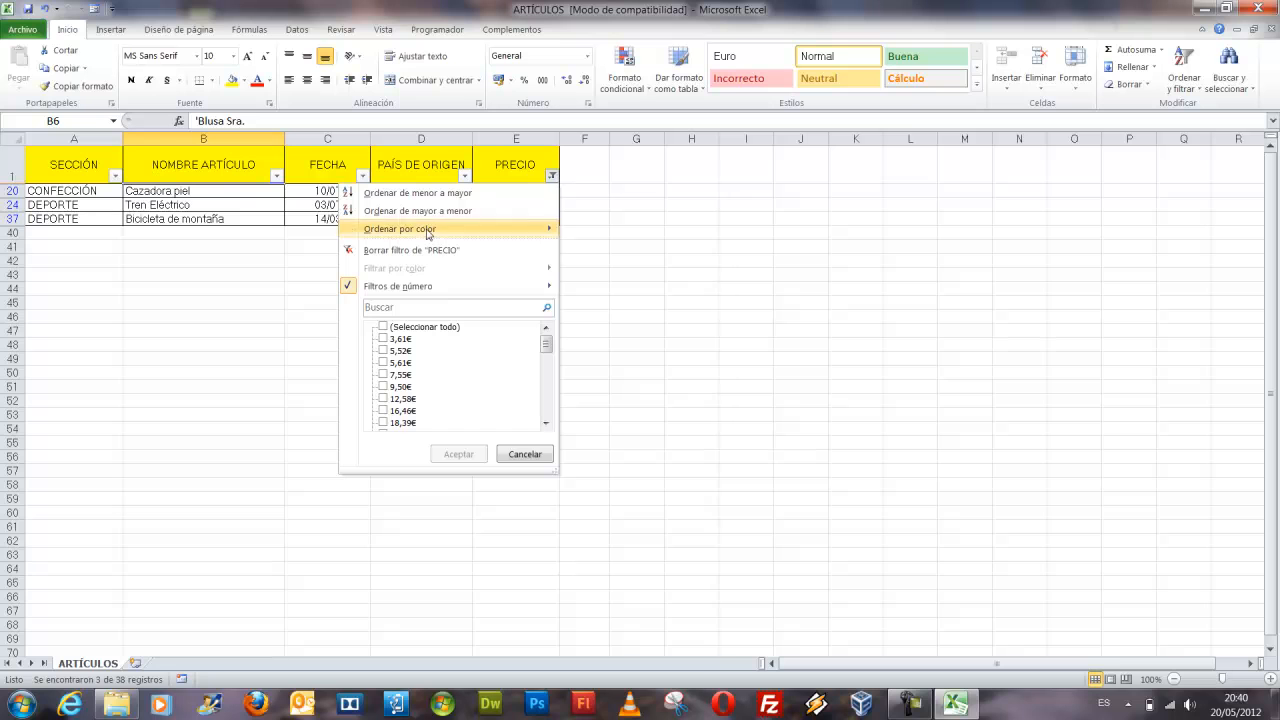
{"action": "left_click", "coordinate": [423, 251]}
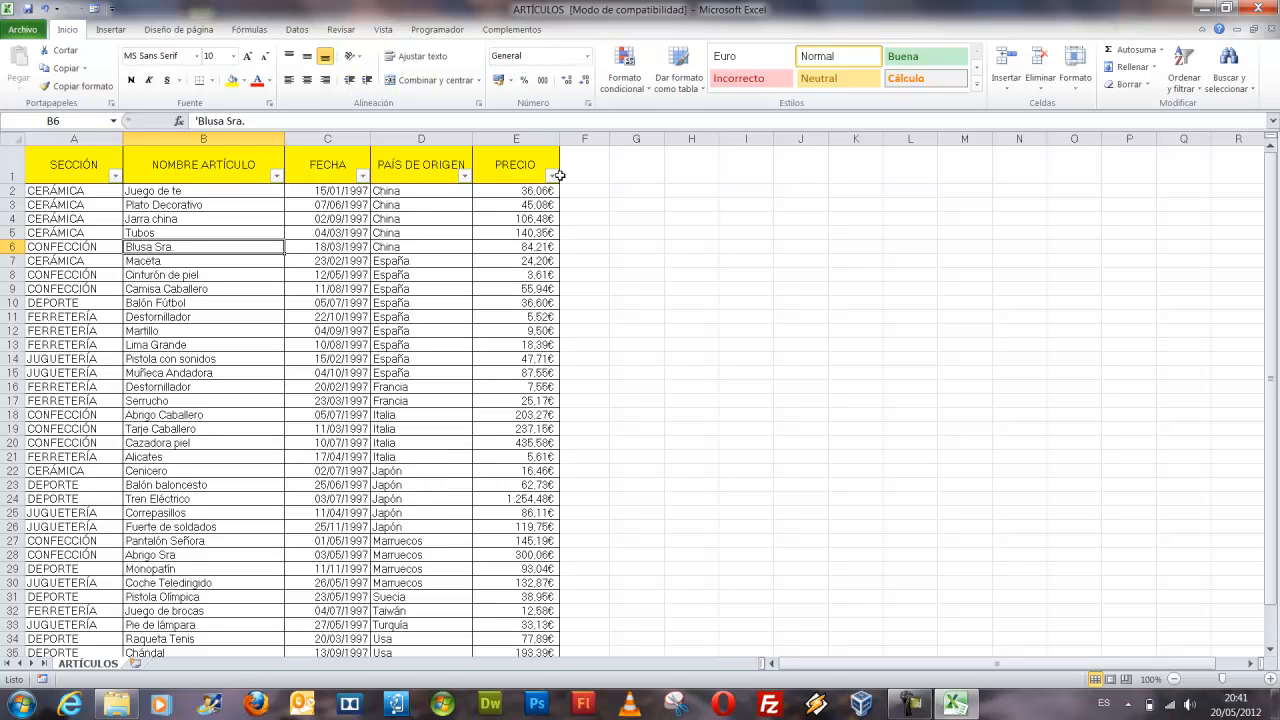
{"action": "left_click", "coordinate": [553, 177]}
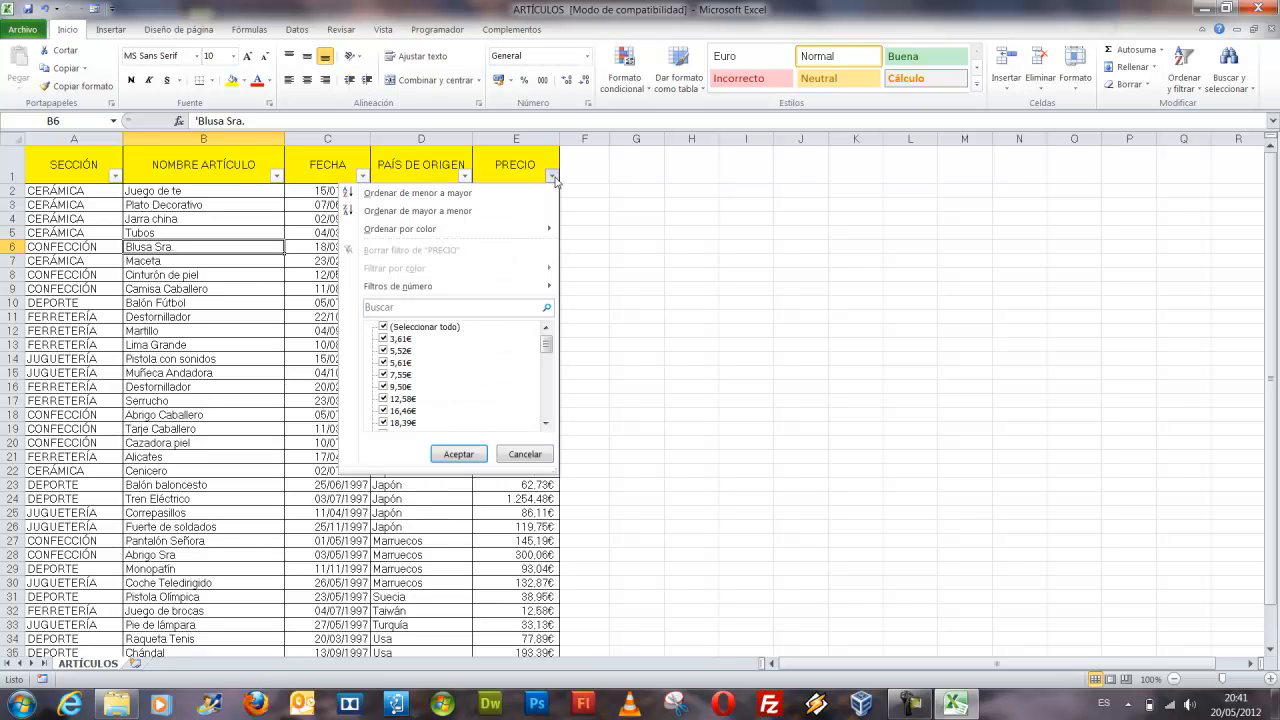
{"action": "mouse_move", "coordinate": [418, 288]}
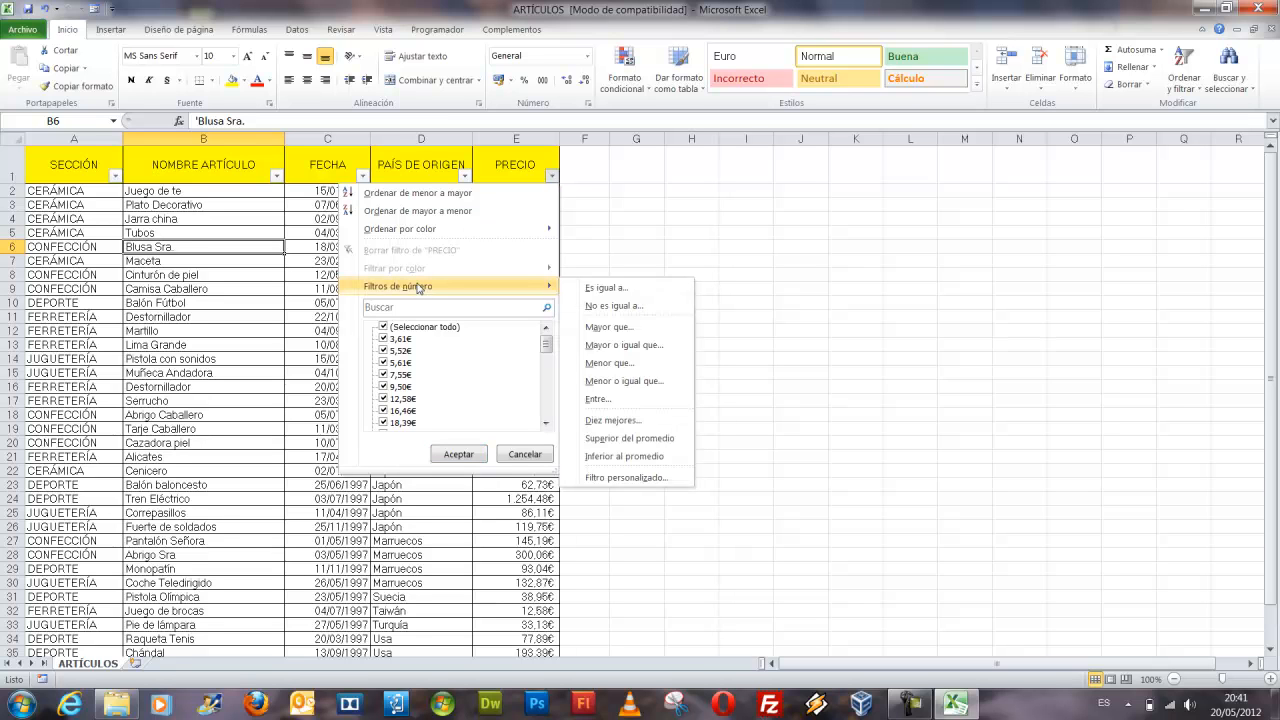
{"action": "left_click", "coordinate": [660, 400]}
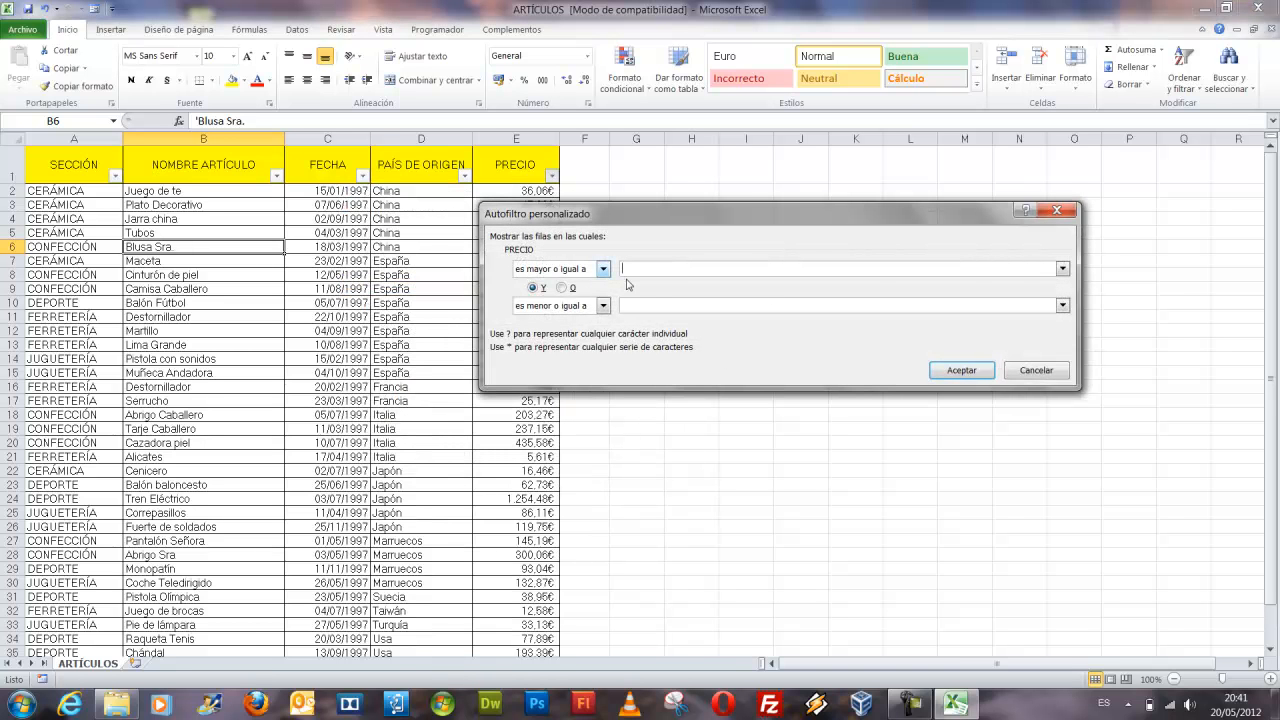
{"action": "type", "text": "100"}
Set the upper limit of the PRECIO filter to 300 and apply it with both conditions combined by "Y"
{"action": "mouse_move", "coordinate": [499, 290]}
{"action": "left_mouse_down"}
{"action": "mouse_move", "coordinate": [815, 338]}
{"action": "mouse_move", "coordinate": [1066, 328]}
{"action": "left_mouse_up"}
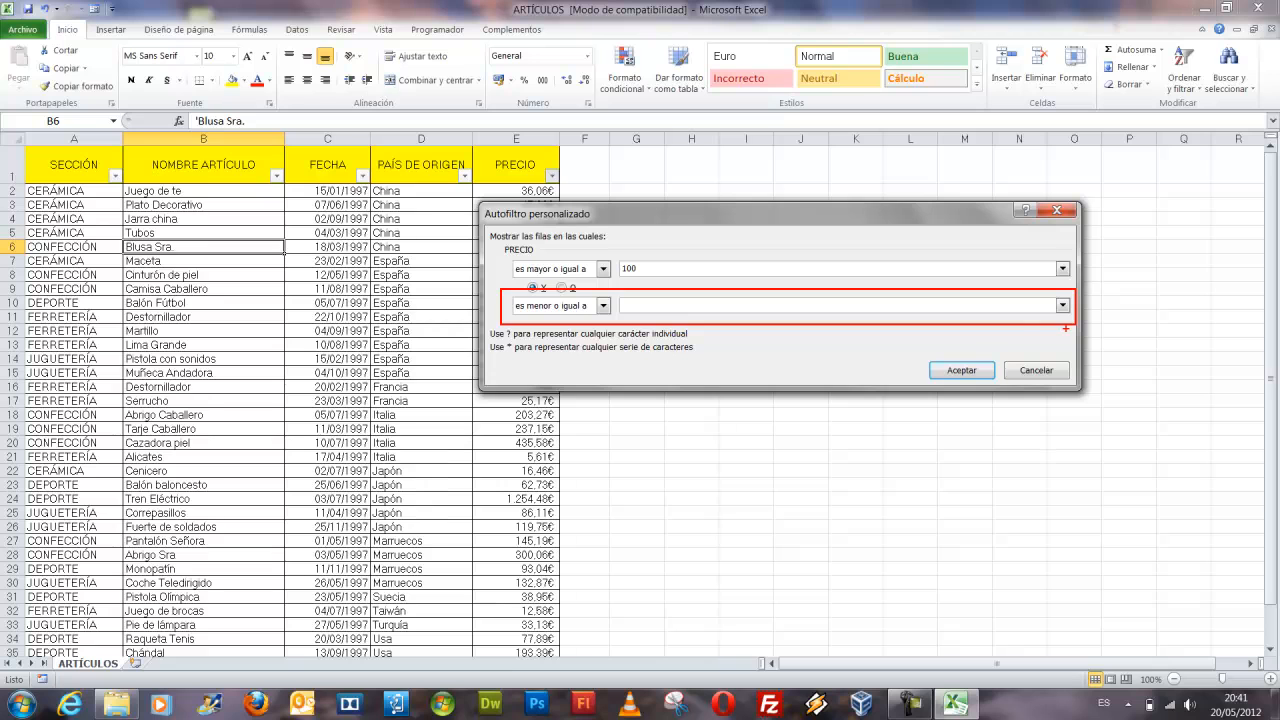
{"action": "key", "text": "Escape"}
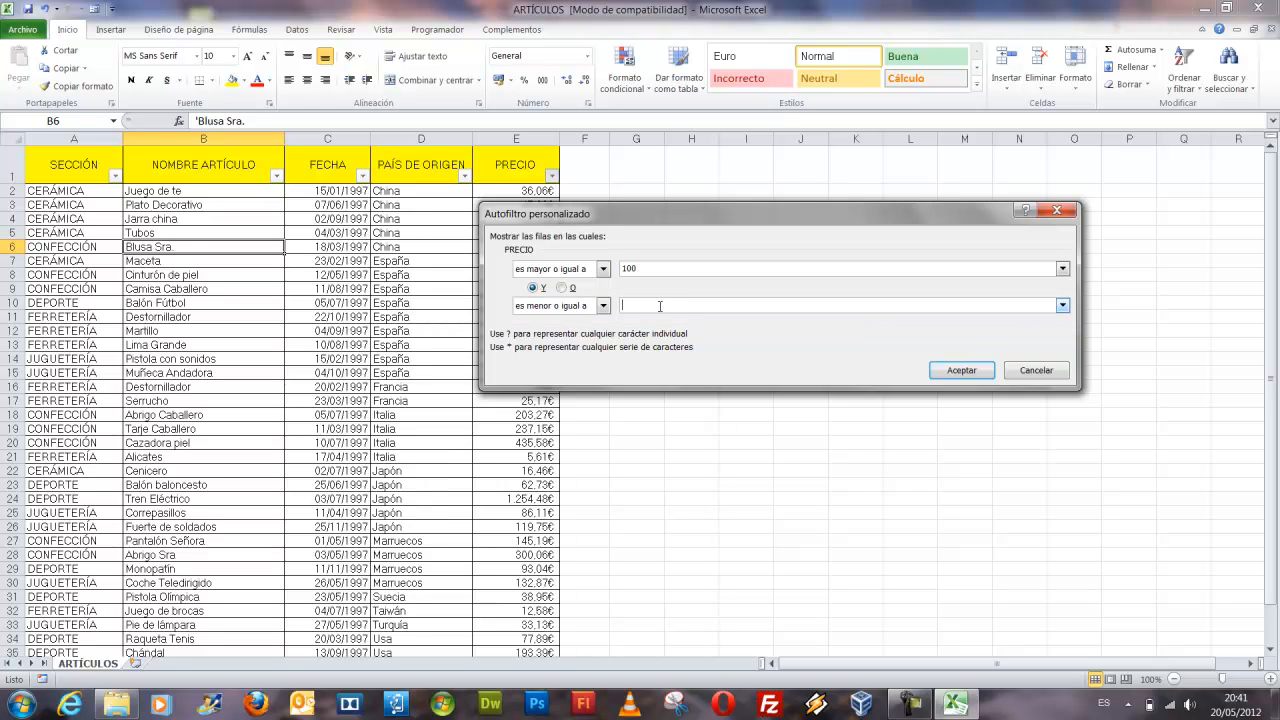
{"action": "left_click", "coordinate": [645, 306]}
{"action": "type", "text": "300"}
{"action": "left_click_drag", "start_coordinate": [522, 279], "coordinate": [546, 298]}
{"action": "left_click_drag", "start_coordinate": [654, 265], "coordinate": [710, 203]}
{"action": "left_click_drag", "start_coordinate": [668, 304], "coordinate": [805, 456]}
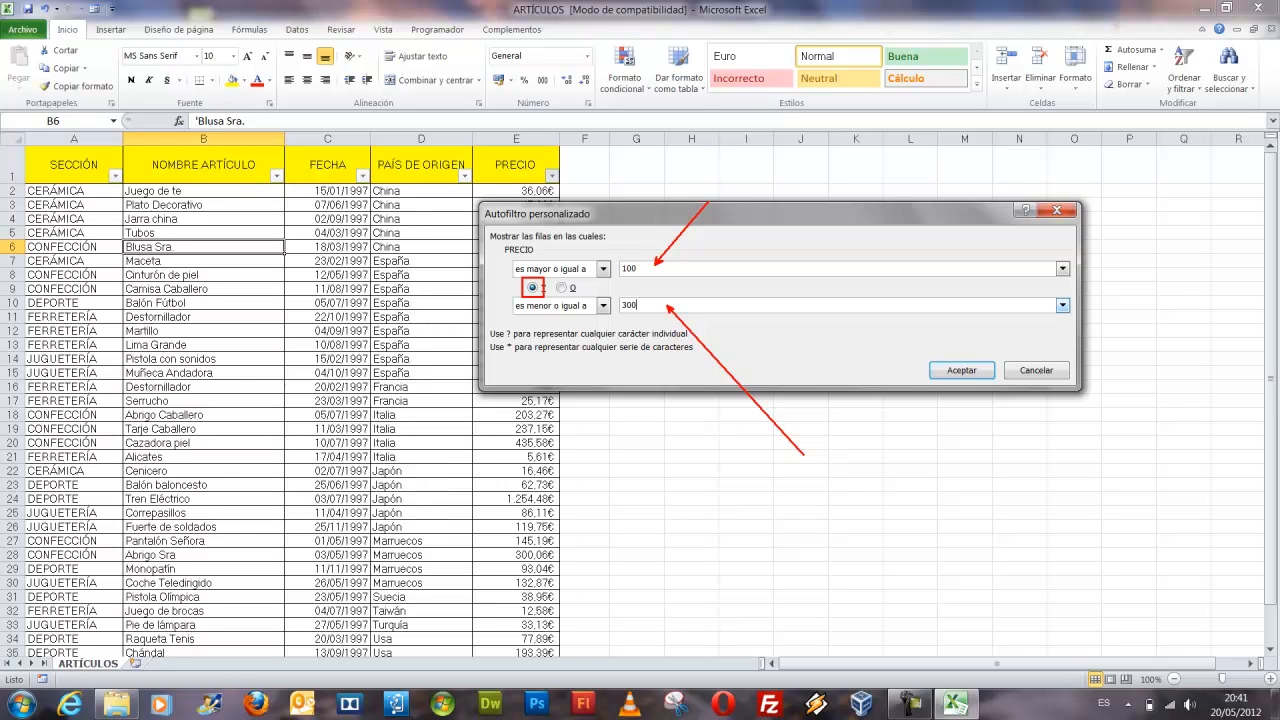
{"action": "key", "text": "Escape"}
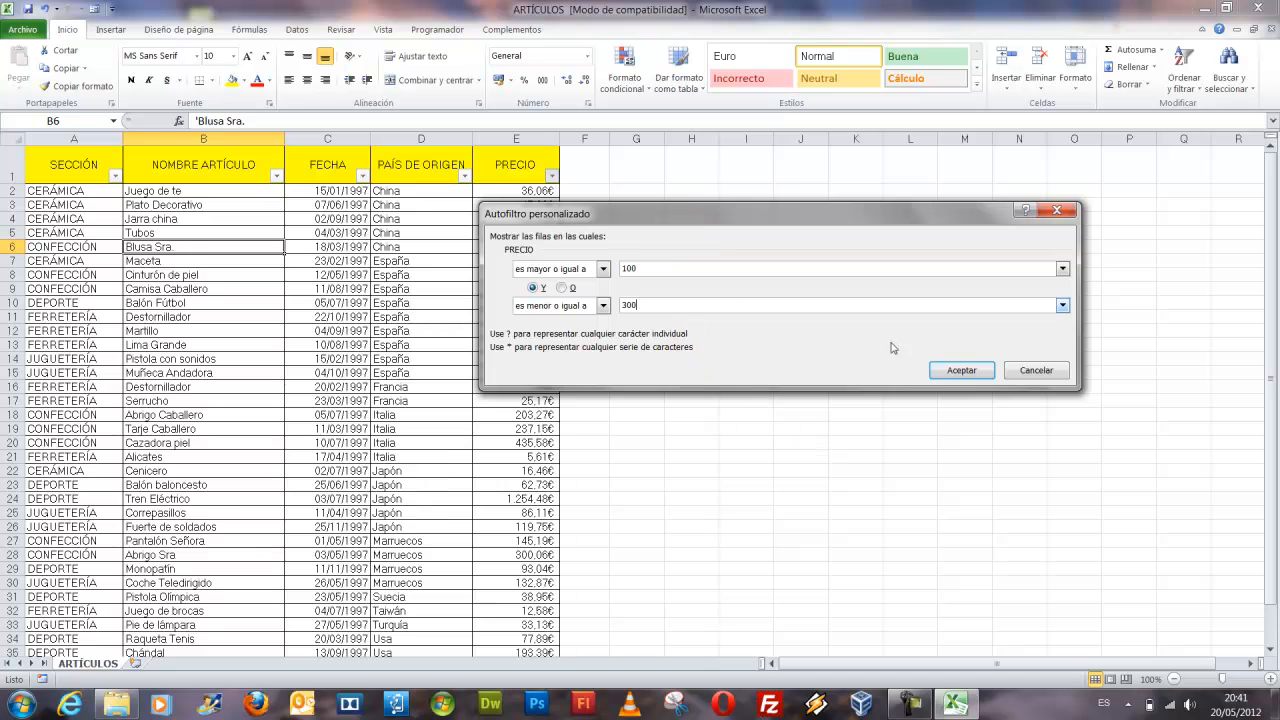
{"action": "key", "text": "ctrl+2"}
{"action": "left_click_drag", "start_coordinate": [550, 280], "coordinate": [575, 297]}
{"action": "left_click_drag", "start_coordinate": [500, 270], "coordinate": [376, 270]}
{"action": "left_click_drag", "start_coordinate": [503, 304], "coordinate": [376, 305]}
{"action": "left_click", "coordinate": [959, 370]}
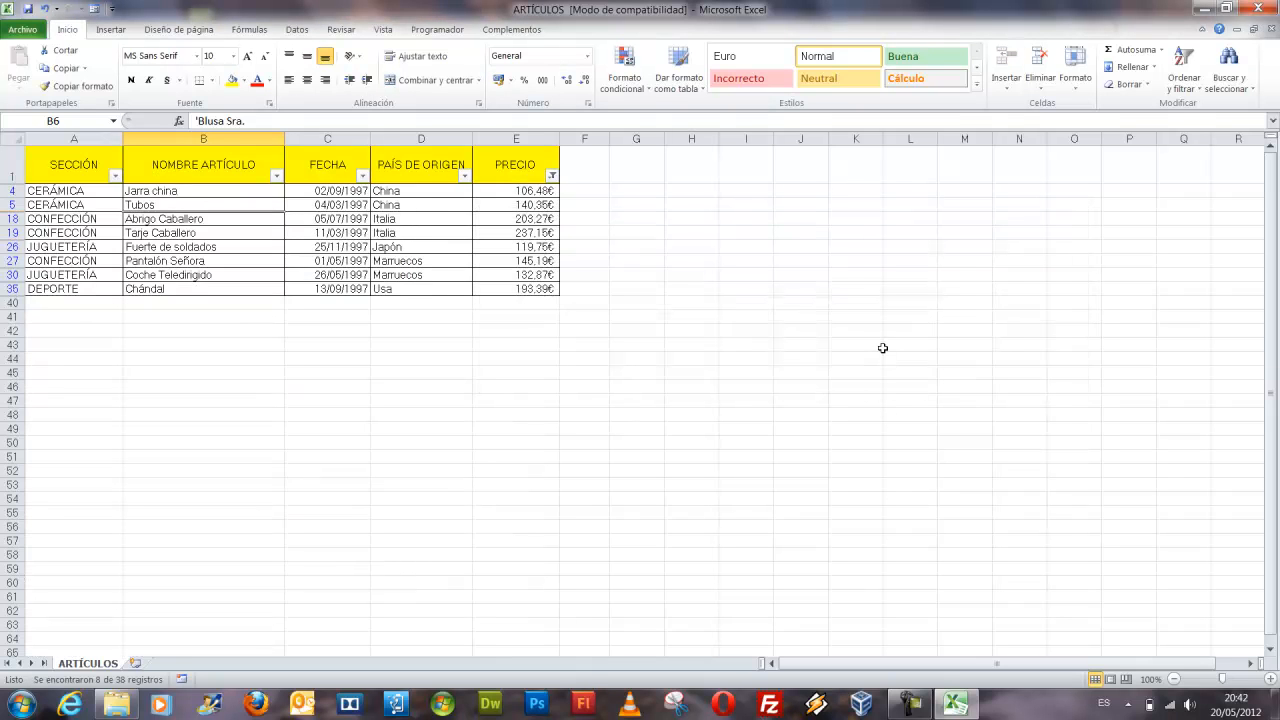
Clear the price range filter from the PRECIO column to show all articles again
{"action": "left_click_drag", "start_coordinate": [462, 171], "coordinate": [572, 311]}
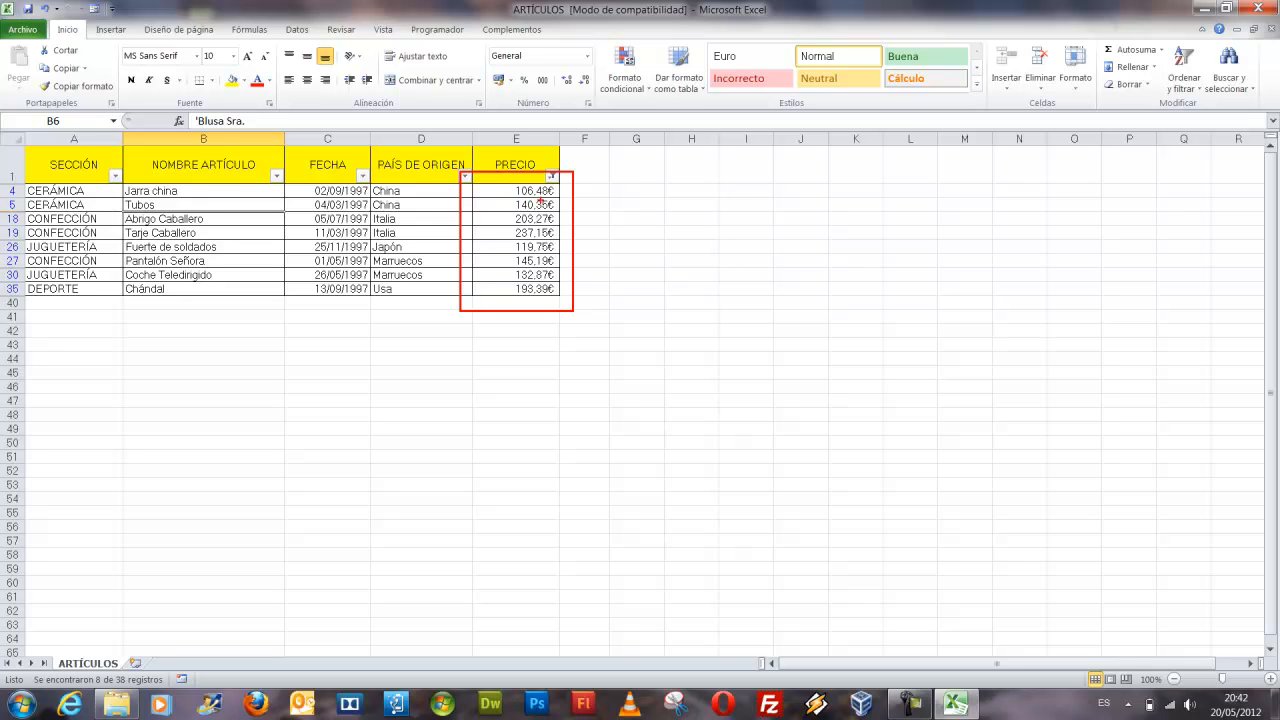
{"action": "key", "text": "Escape"}
{"action": "left_click", "coordinate": [551, 177]}
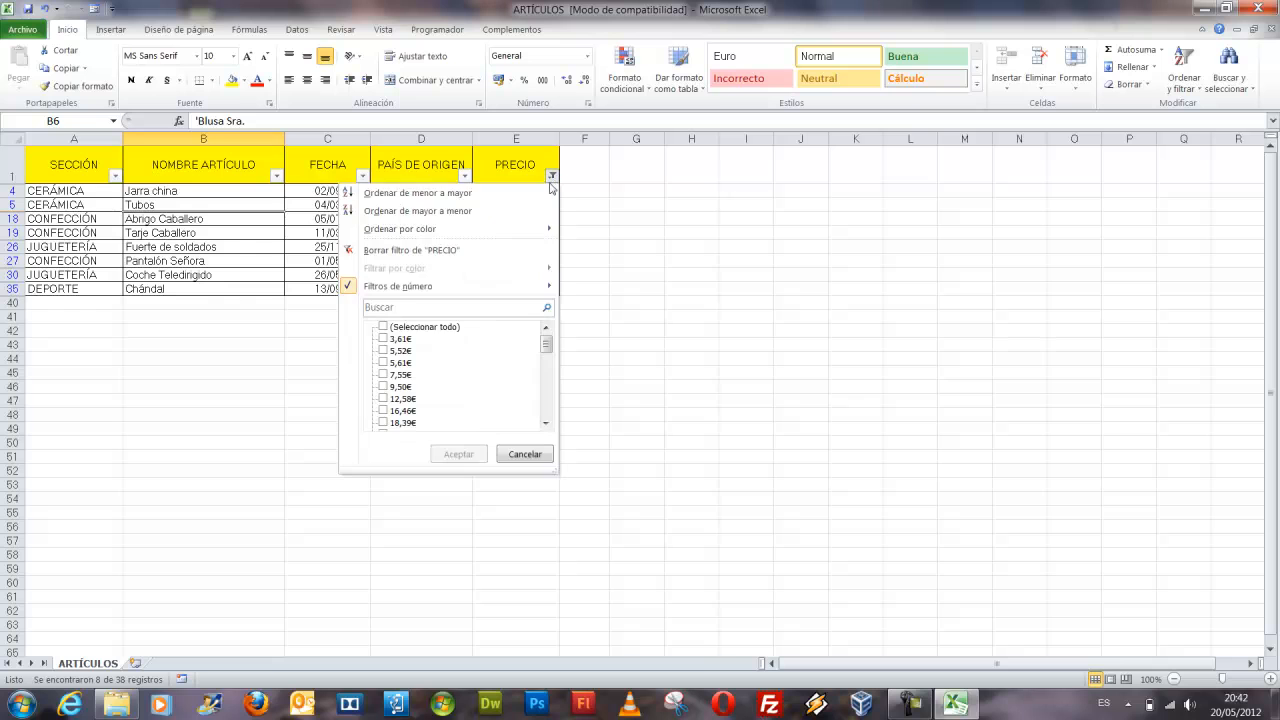
{"action": "left_click", "coordinate": [421, 250]}
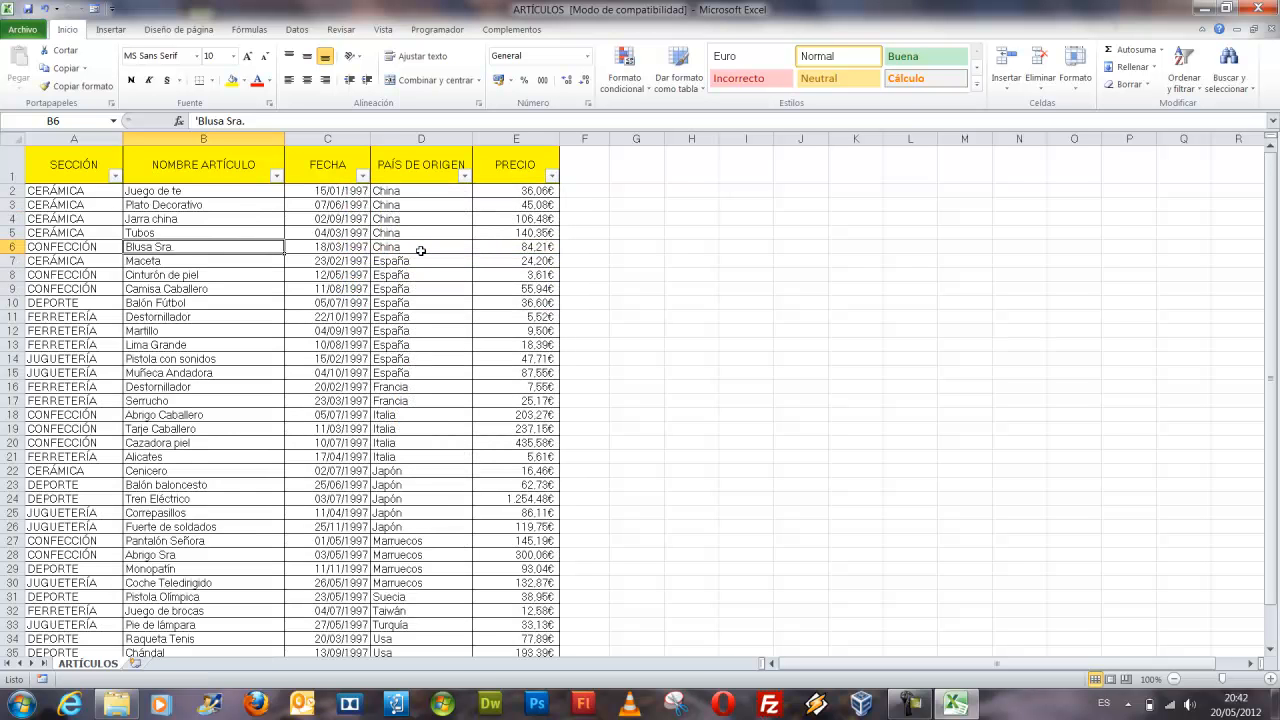
Start a custom date filter on the FECHA column with the "Entre" option
{"action": "left_click", "coordinate": [362, 177]}
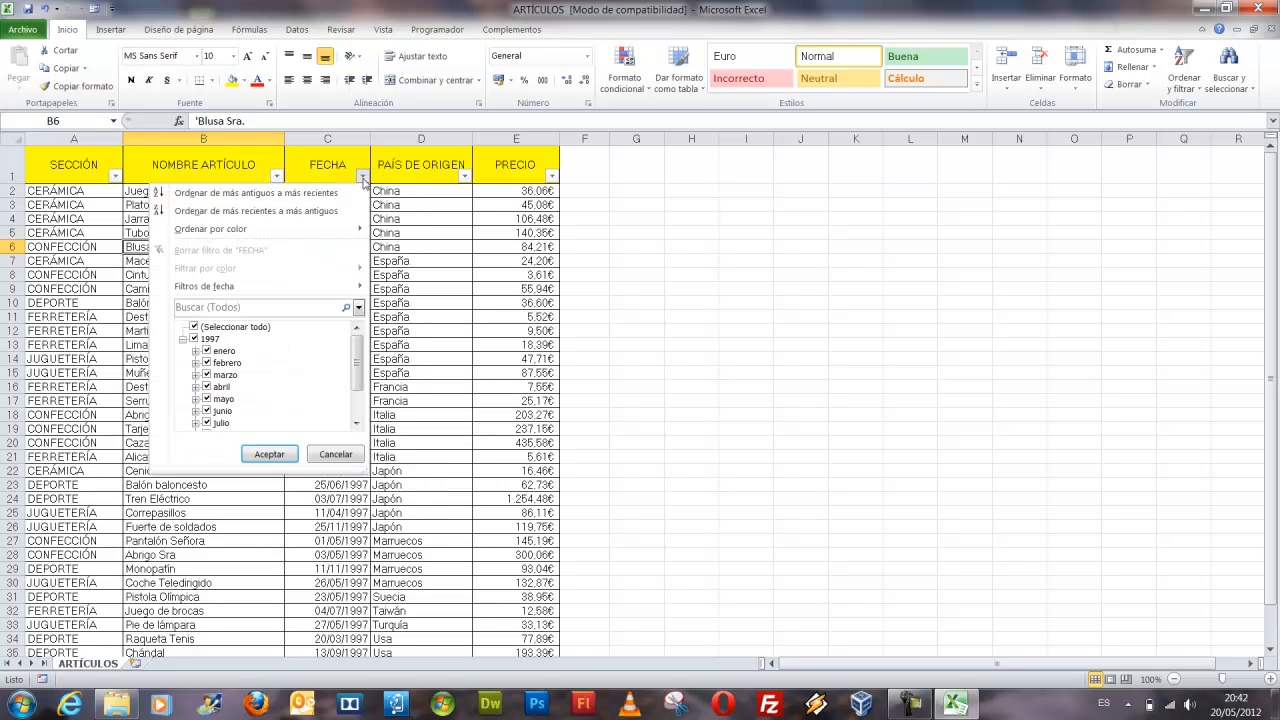
{"action": "mouse_move", "coordinate": [235, 289]}
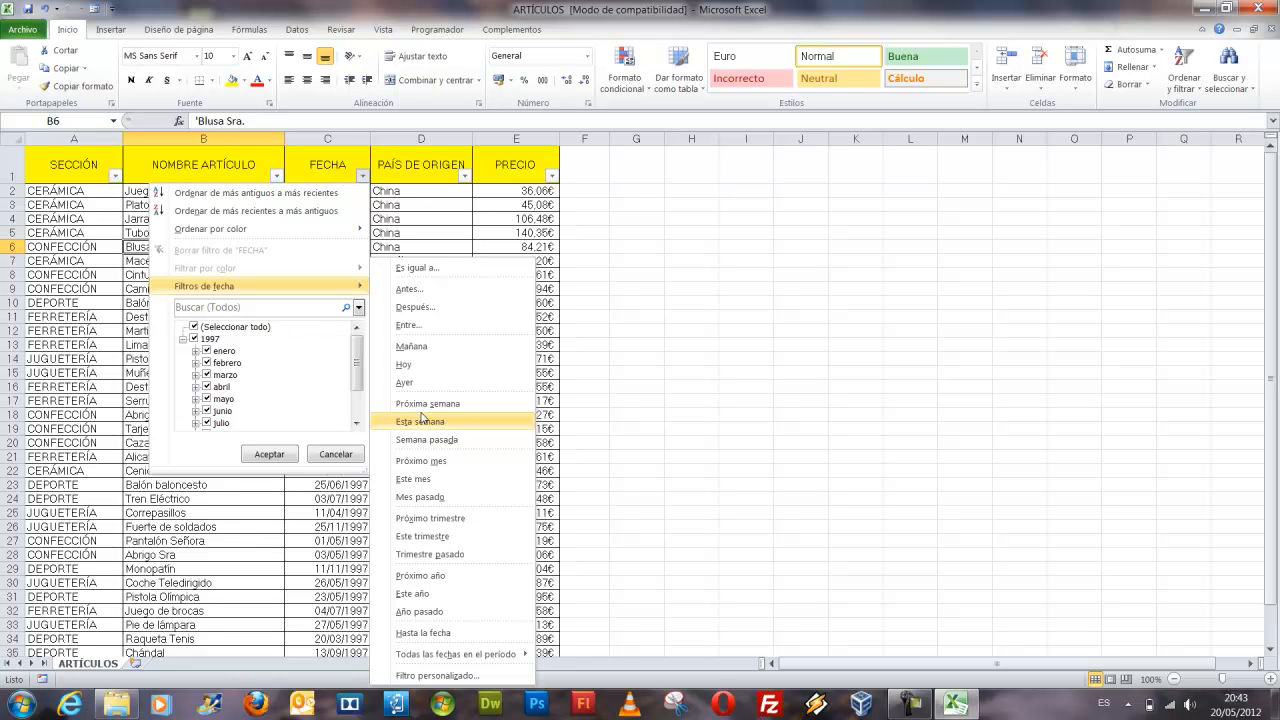
{"action": "left_click", "coordinate": [420, 333]}
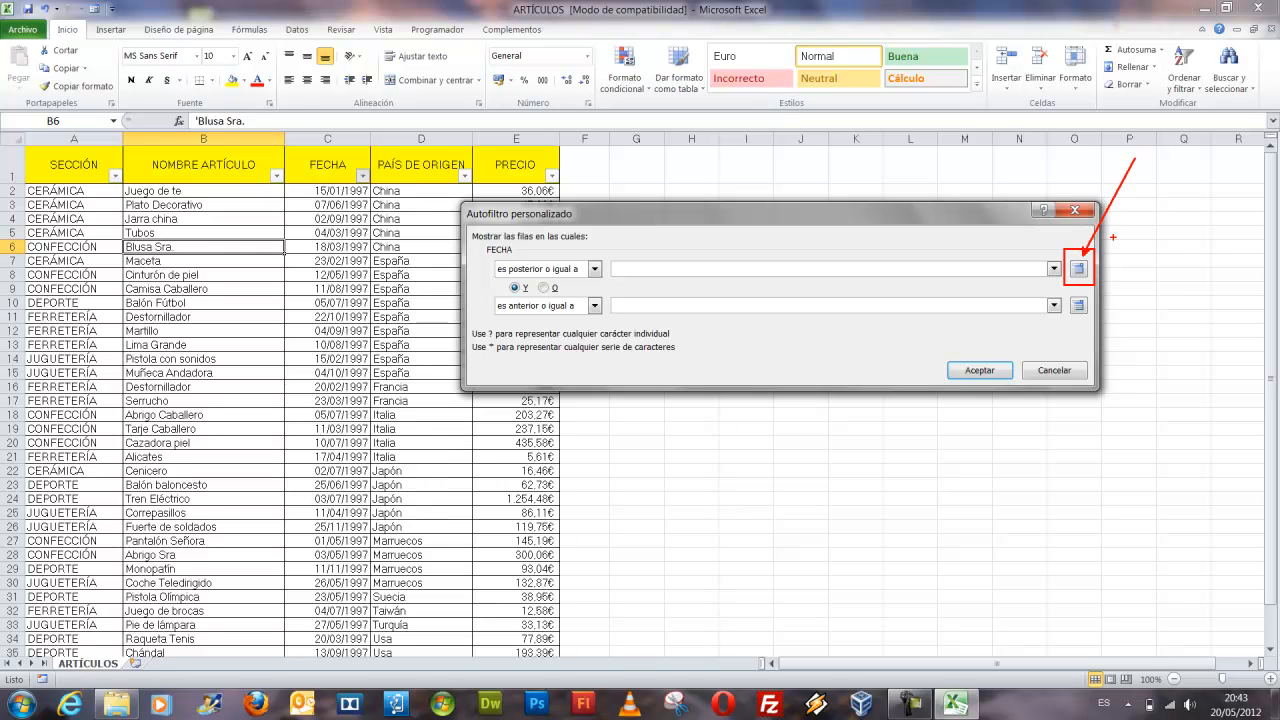
{"action": "left_click", "coordinate": [1078, 269]}
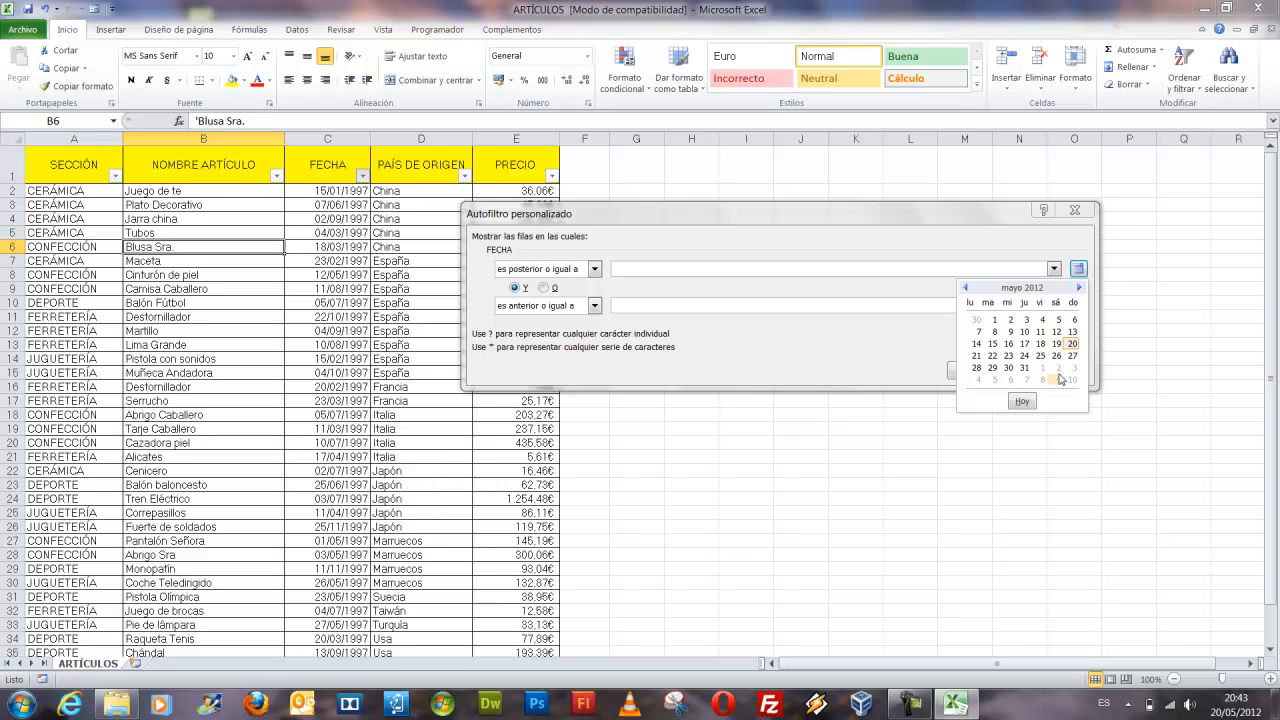
{"action": "left_click", "coordinate": [966, 289]}
{"action": "left_click", "coordinate": [966, 289]}
{"action": "left_click", "coordinate": [966, 289]}
{"action": "left_click", "coordinate": [966, 289]}
{"action": "left_click", "coordinate": [966, 289]}
{"action": "left_click", "coordinate": [966, 289]}
{"action": "left_click", "coordinate": [966, 289]}
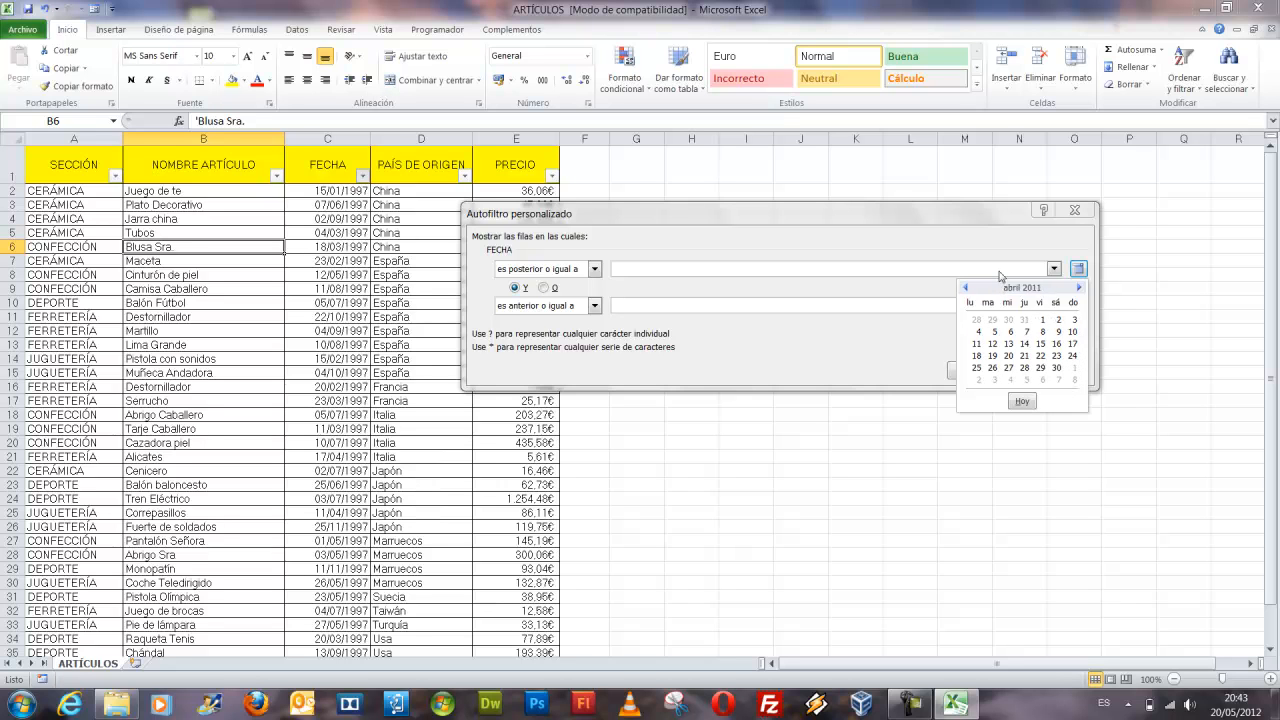
{"action": "left_click", "coordinate": [992, 267]}
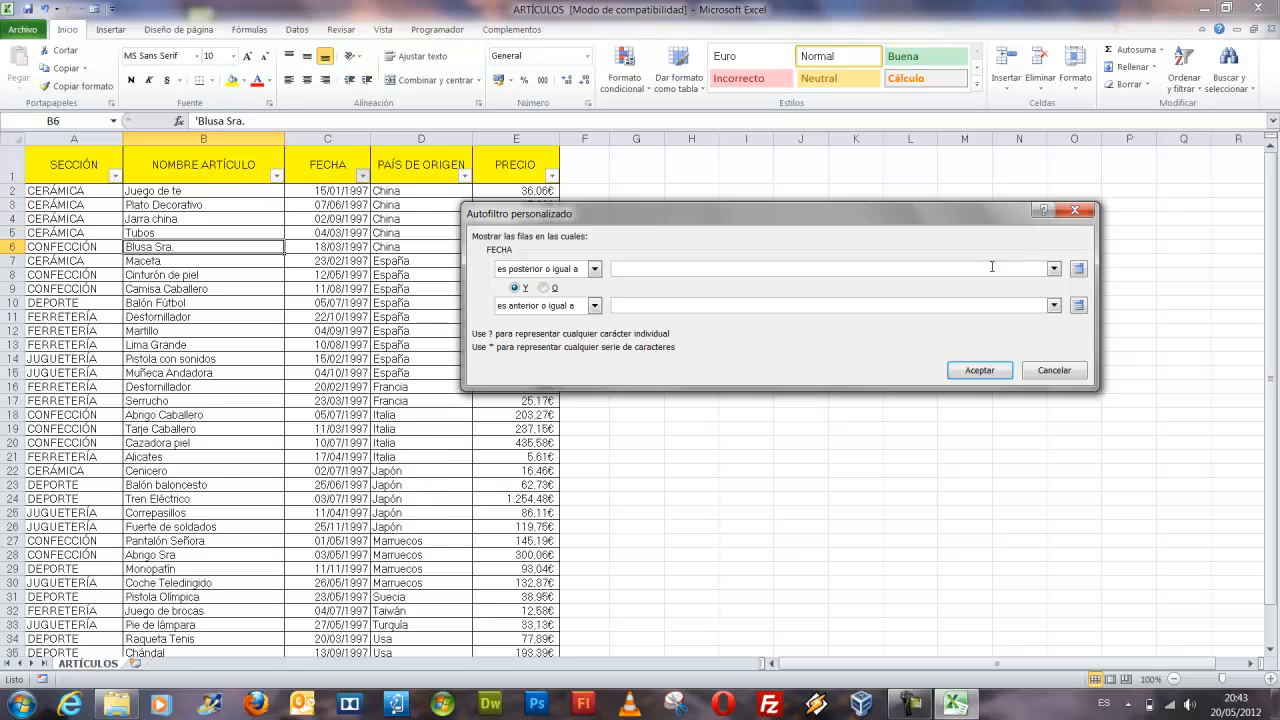
Set the FECHA filter range from 01/07/1997 to 31/07/1997 and apply it
{"action": "type", "text": "01/07/1997"}
{"action": "key", "text": "BackSpace"}
{"action": "left_click", "coordinate": [708, 307]}
{"action": "type", "text": "31/07/1997"}
{"action": "left_click", "coordinate": [997, 374]}
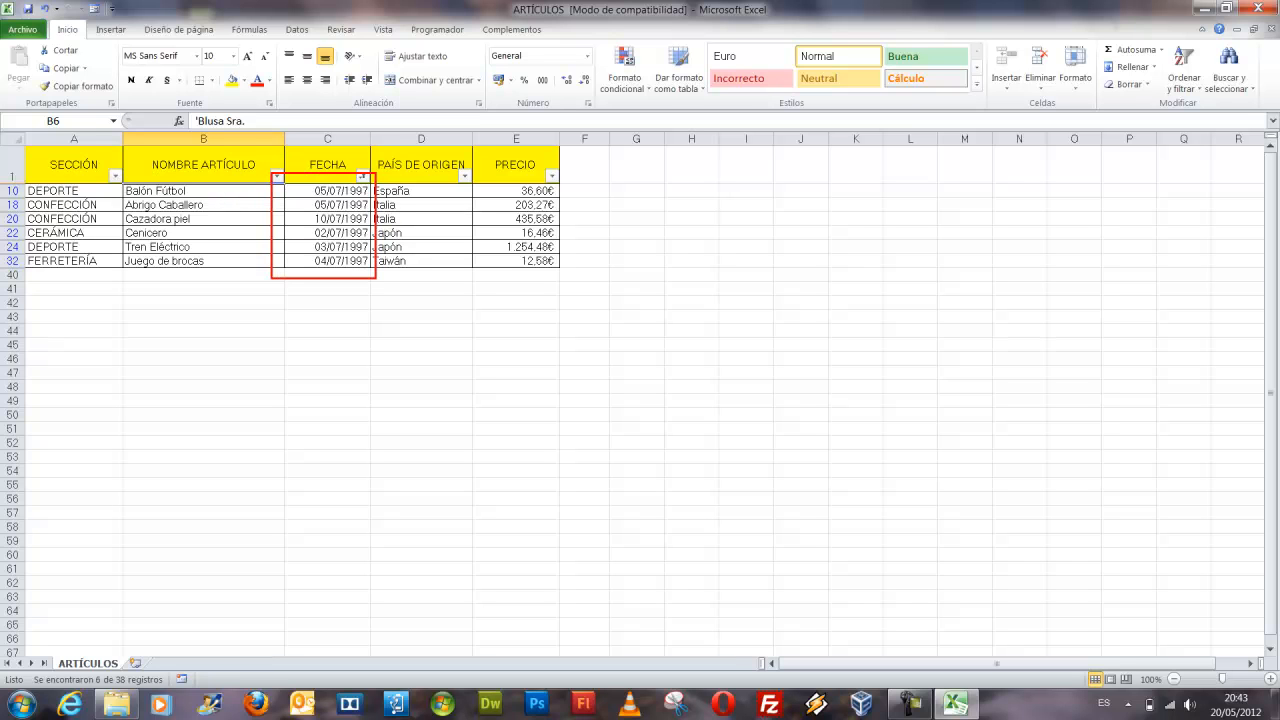
Clear the filter from the FECHA column
{"action": "left_click", "coordinate": [361, 177]}
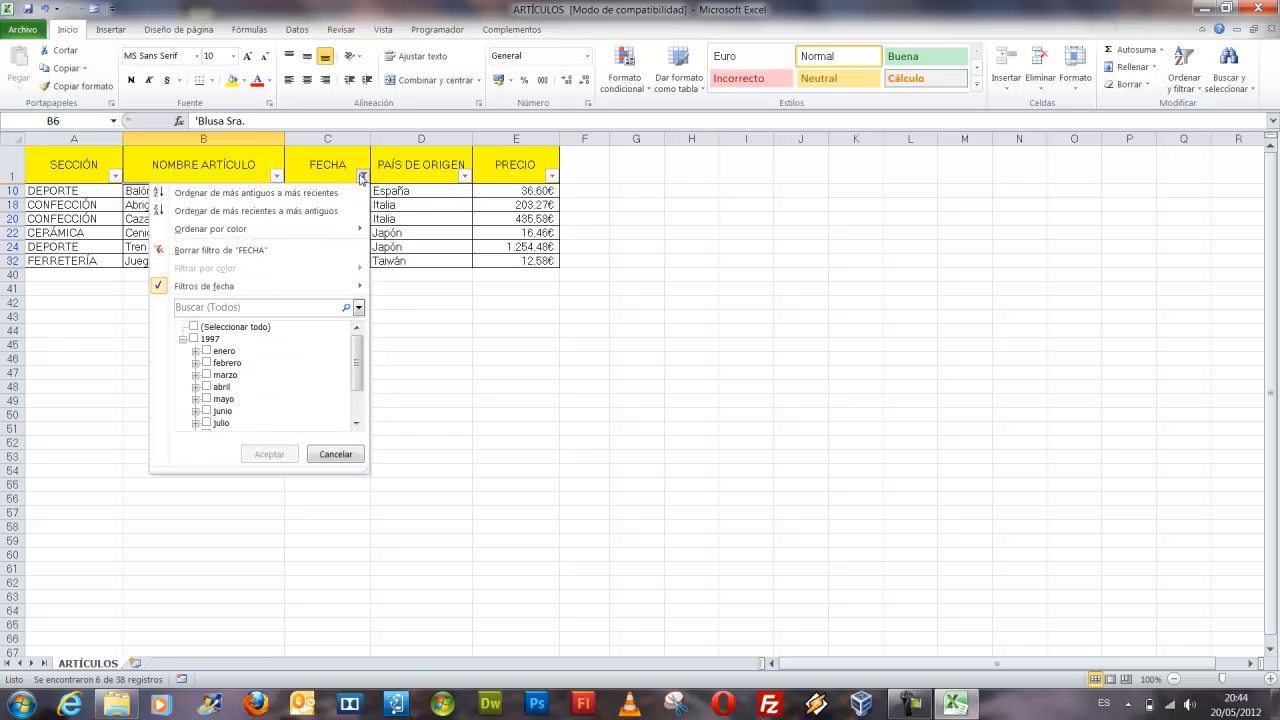
{"action": "left_click", "coordinate": [248, 250]}
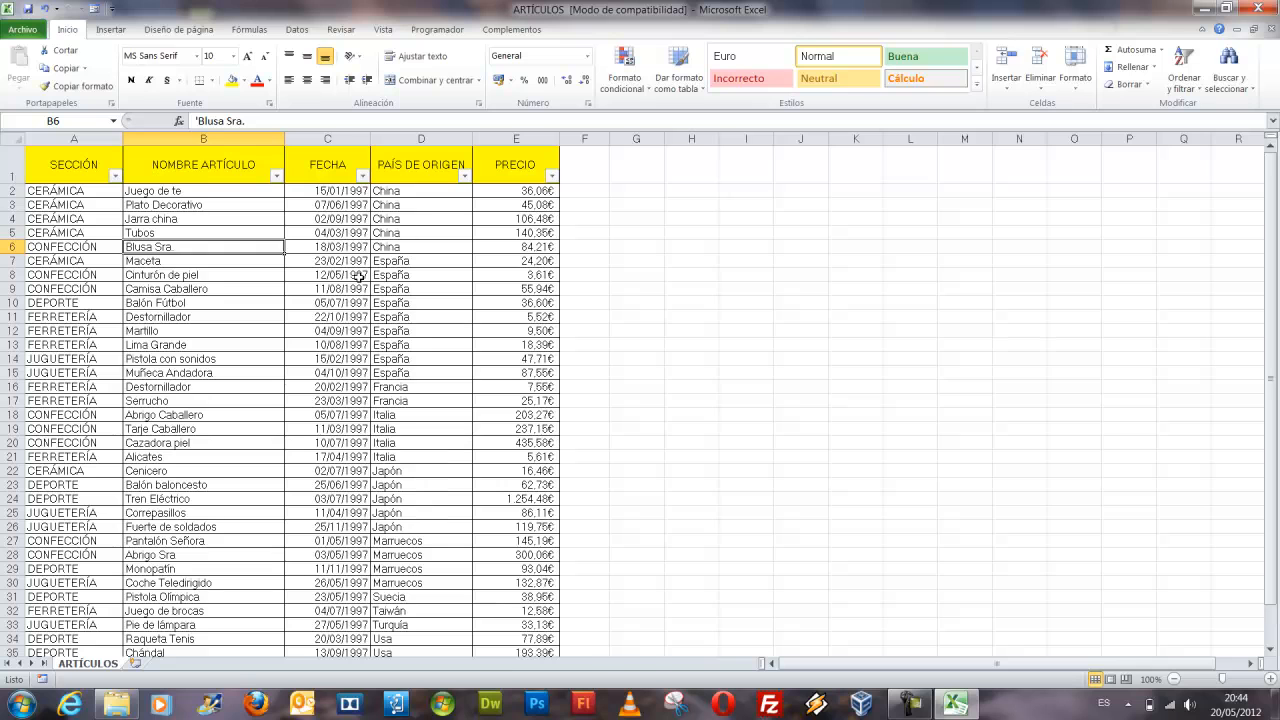
{"action": "key", "text": "Right"}
{"action": "key", "text": "Down"}
{"action": "key", "text": "Down"}
{"action": "key", "text": "Down"}
{"action": "key", "text": "Down"}
{"action": "key", "text": "Down"}
{"action": "key", "text": "Down"}
{"action": "key", "text": "Down"}
{"action": "key", "text": "Right"}
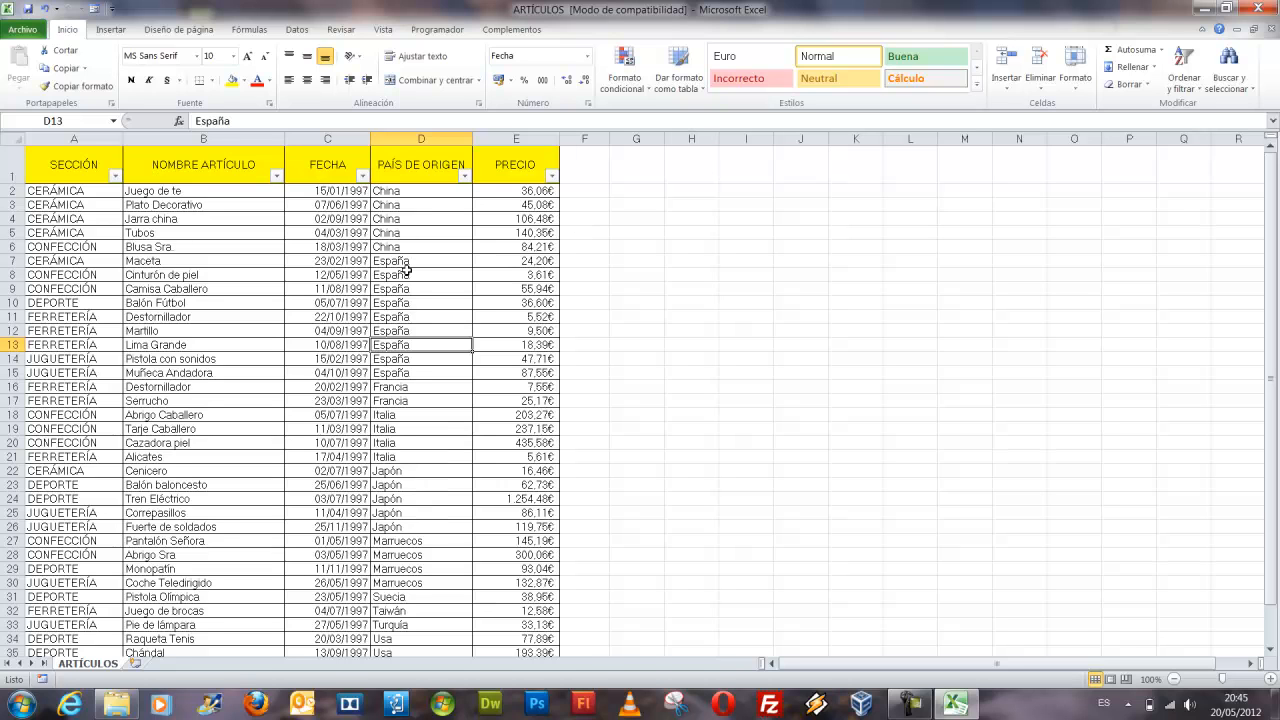
Filter the PAÍS DE ORIGEN column to show only the articles from España
{"action": "left_click", "coordinate": [464, 176]}
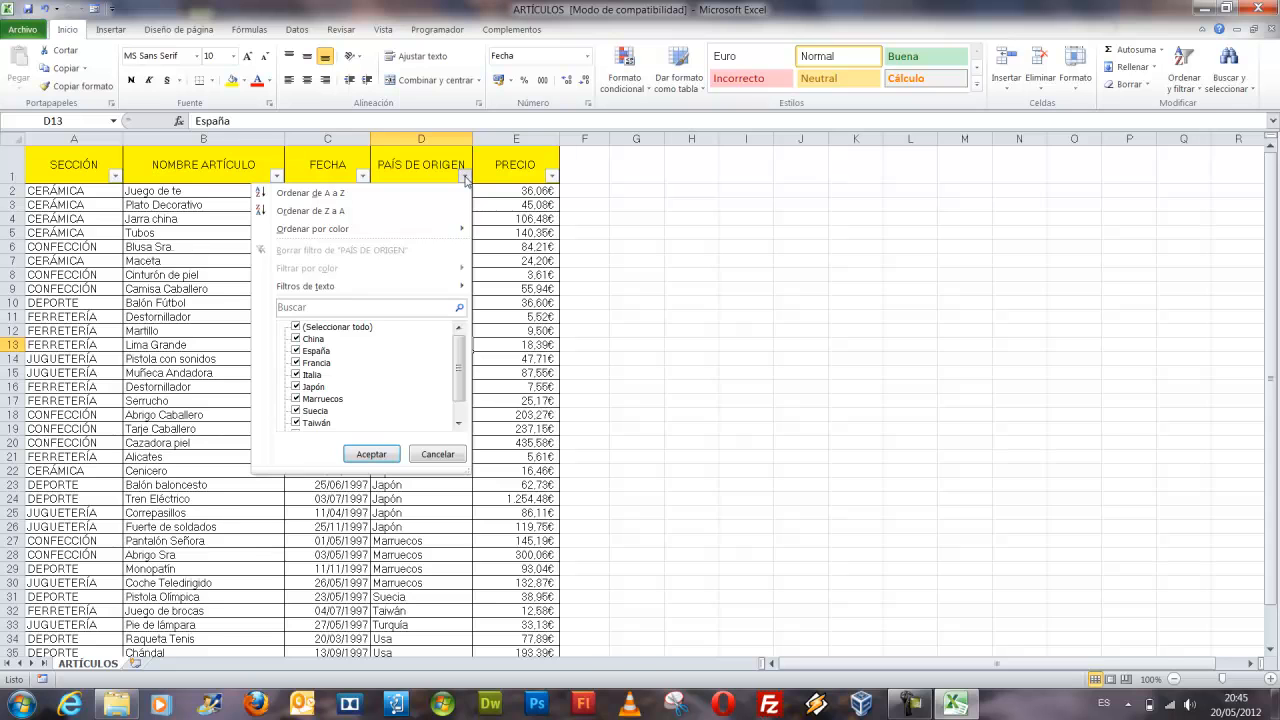
{"action": "left_click", "coordinate": [296, 327]}
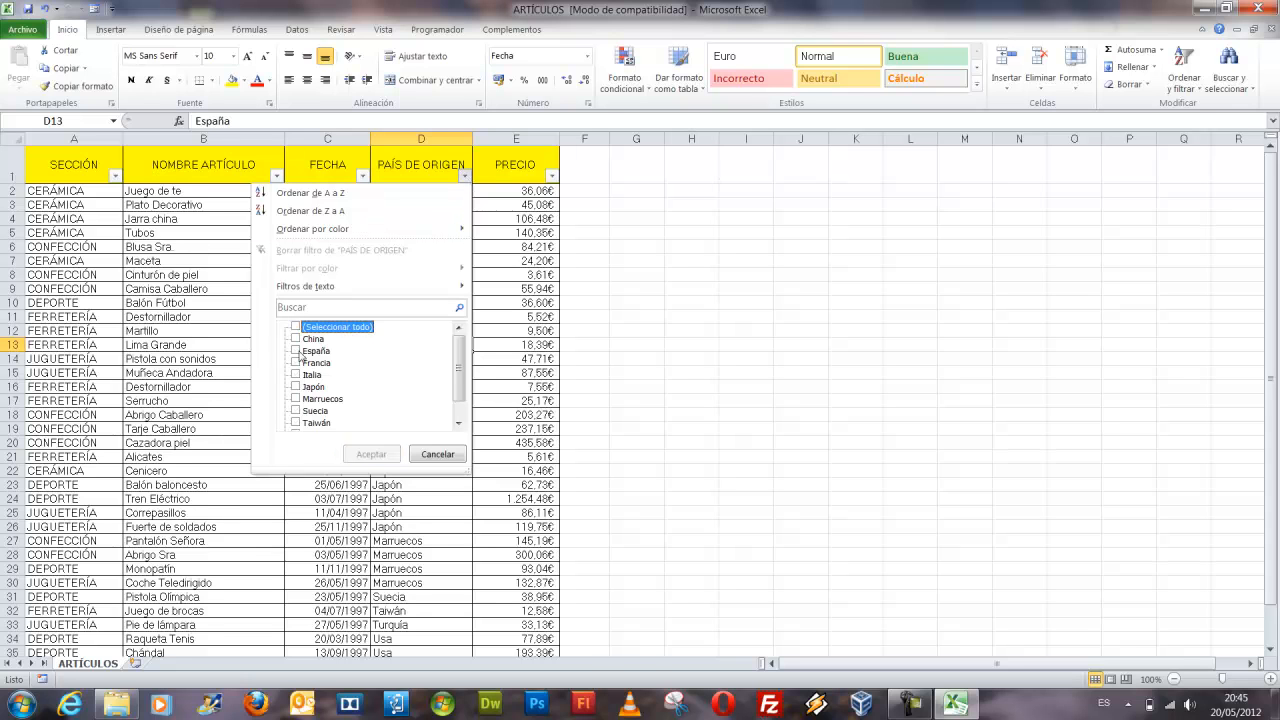
{"action": "left_click", "coordinate": [298, 351]}
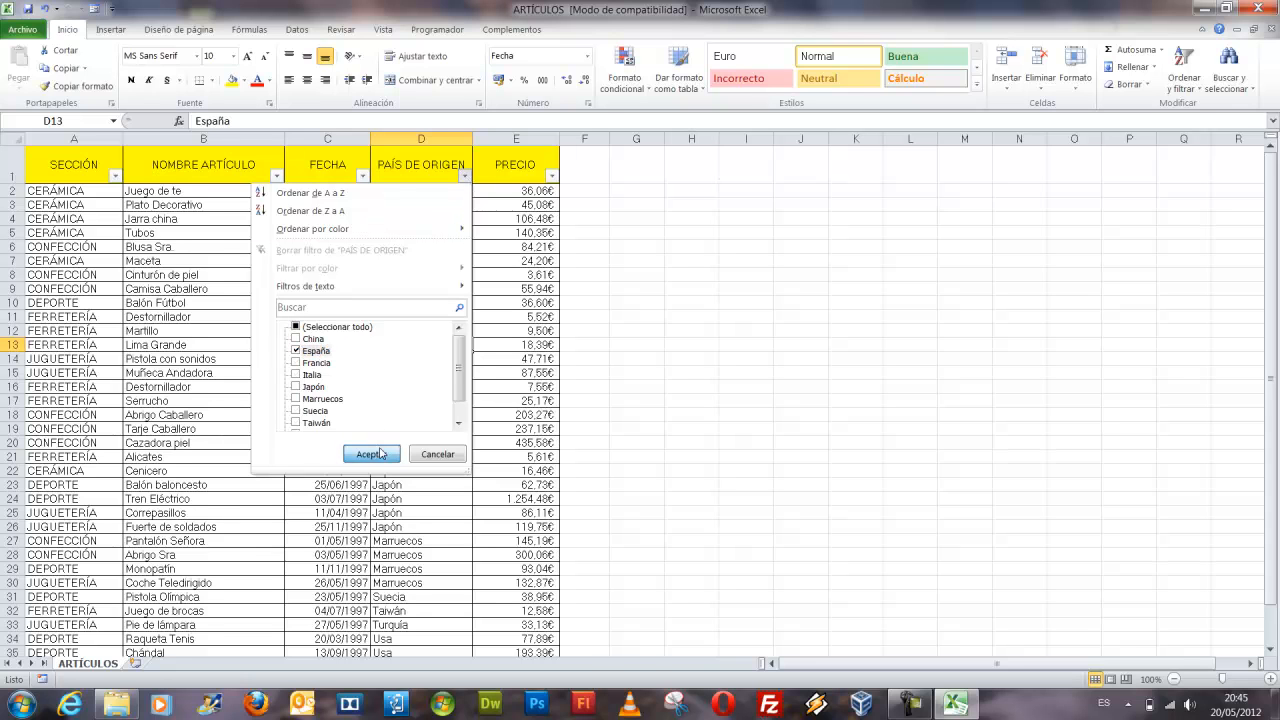
{"action": "left_click", "coordinate": [371, 454]}
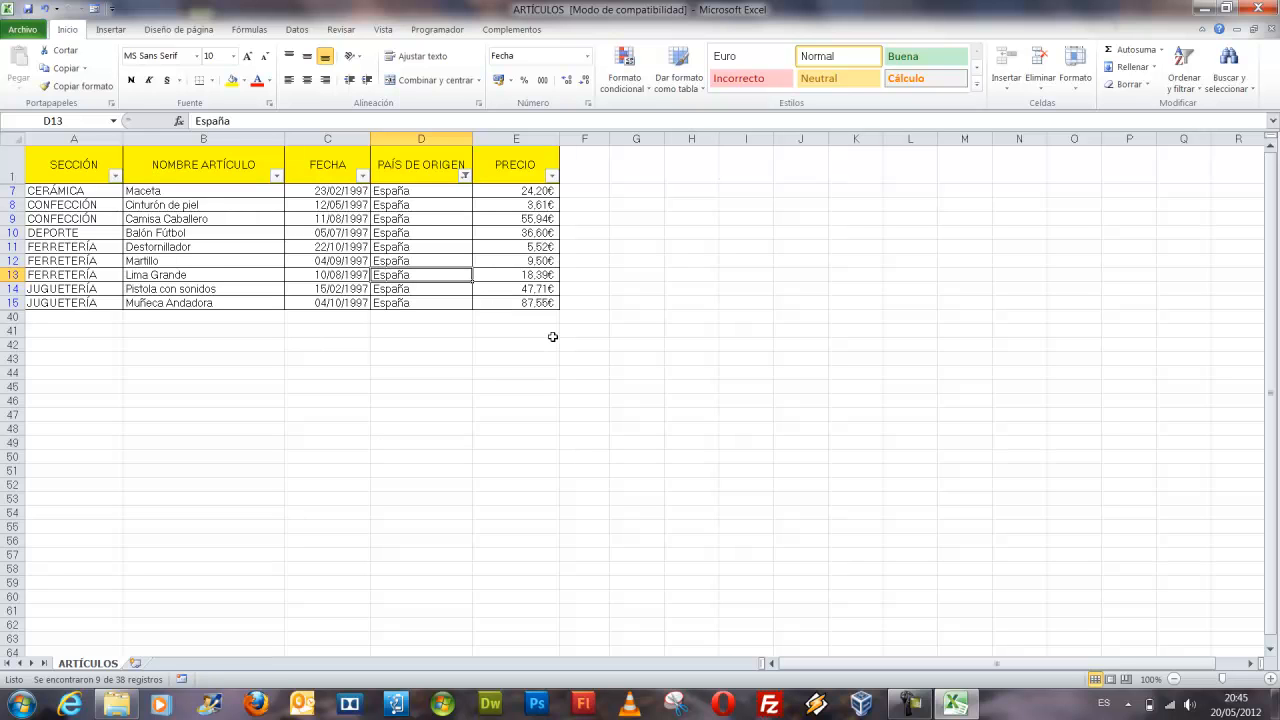
Add a number filter to the PRECIO column with the condition "es mayor que" 50
{"action": "left_click", "coordinate": [552, 176]}
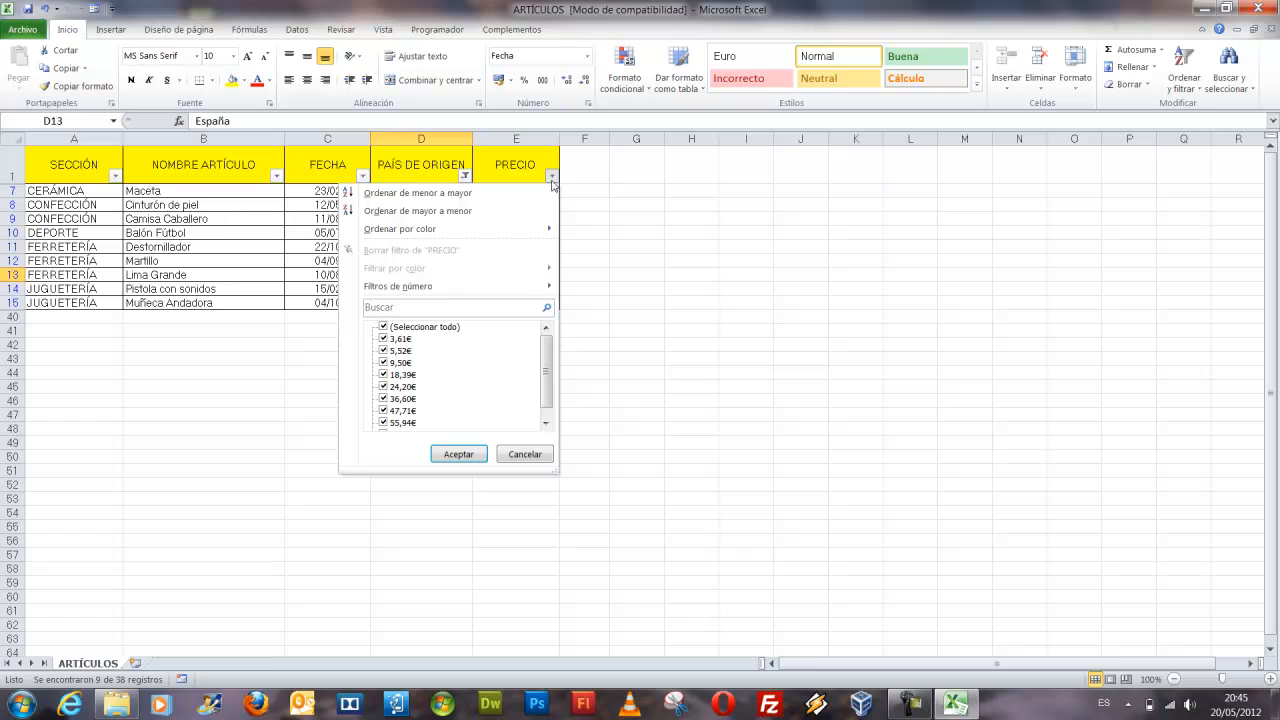
{"action": "mouse_move", "coordinate": [450, 290]}
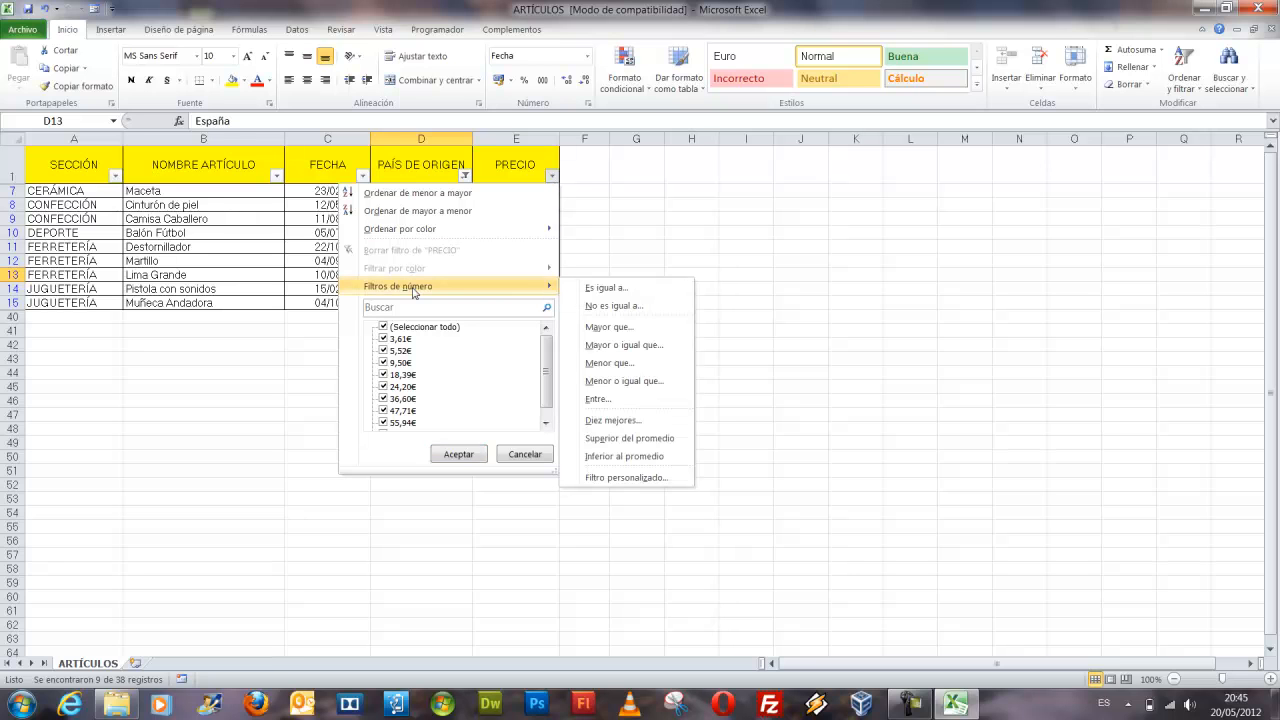
{"action": "left_click", "coordinate": [631, 333]}
{"action": "type", "text": "50"}
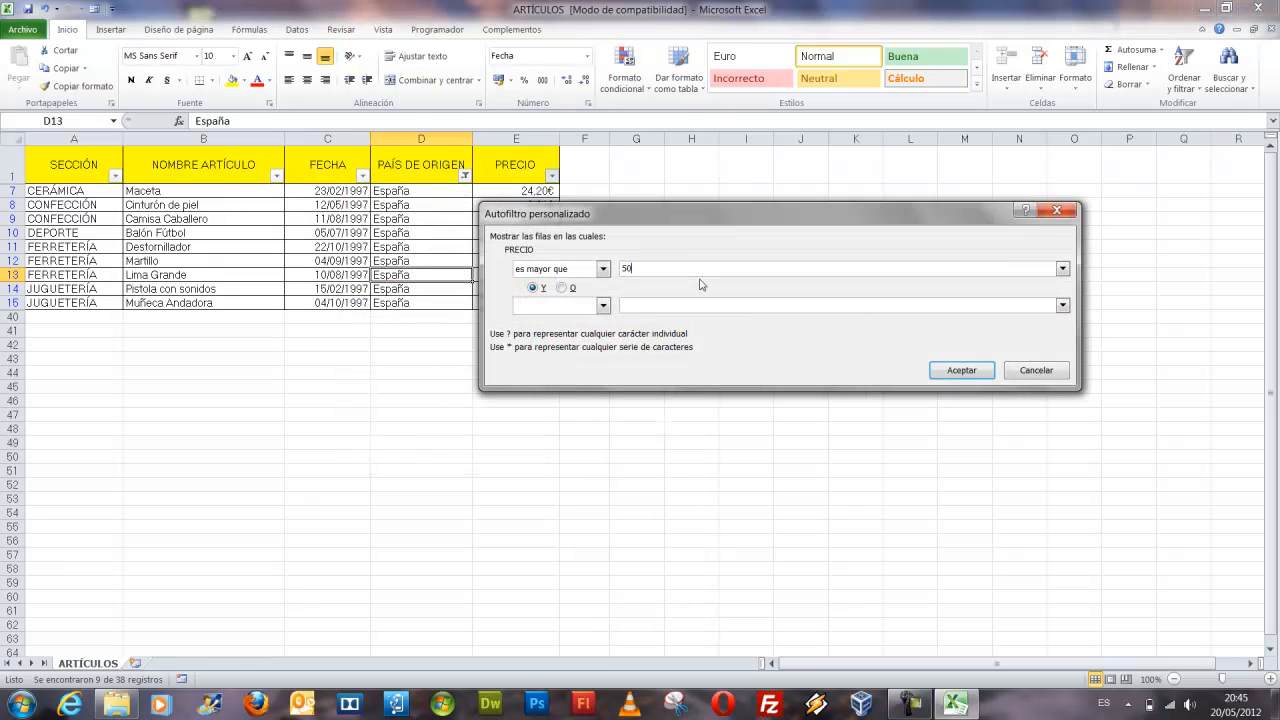
{"action": "left_click", "coordinate": [918, 368]}
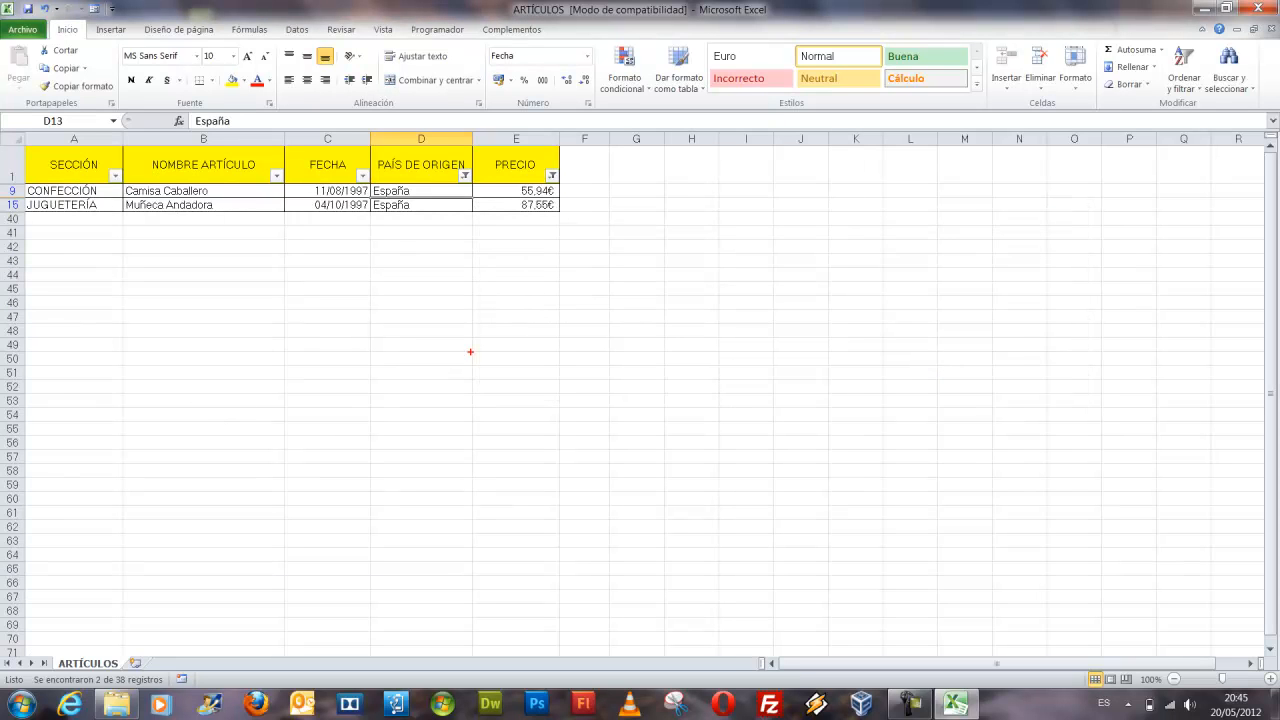
Clear the PRECIO filter while keeping the PAÍS DE ORIGEN filter on España
{"action": "left_click_drag", "start_coordinate": [424, 160], "coordinate": [604, 196]}
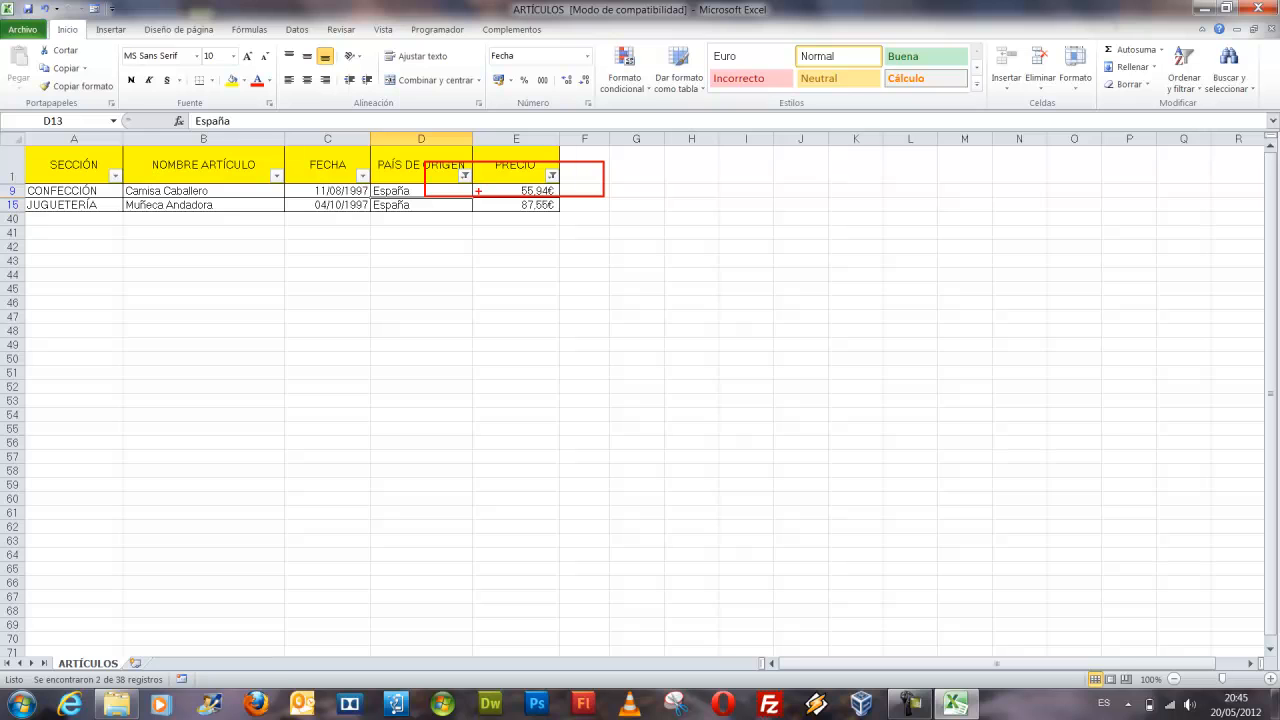
{"action": "left_click_drag", "start_coordinate": [462, 193], "coordinate": [366, 288]}
{"action": "left_click_drag", "start_coordinate": [557, 190], "coordinate": [676, 318]}
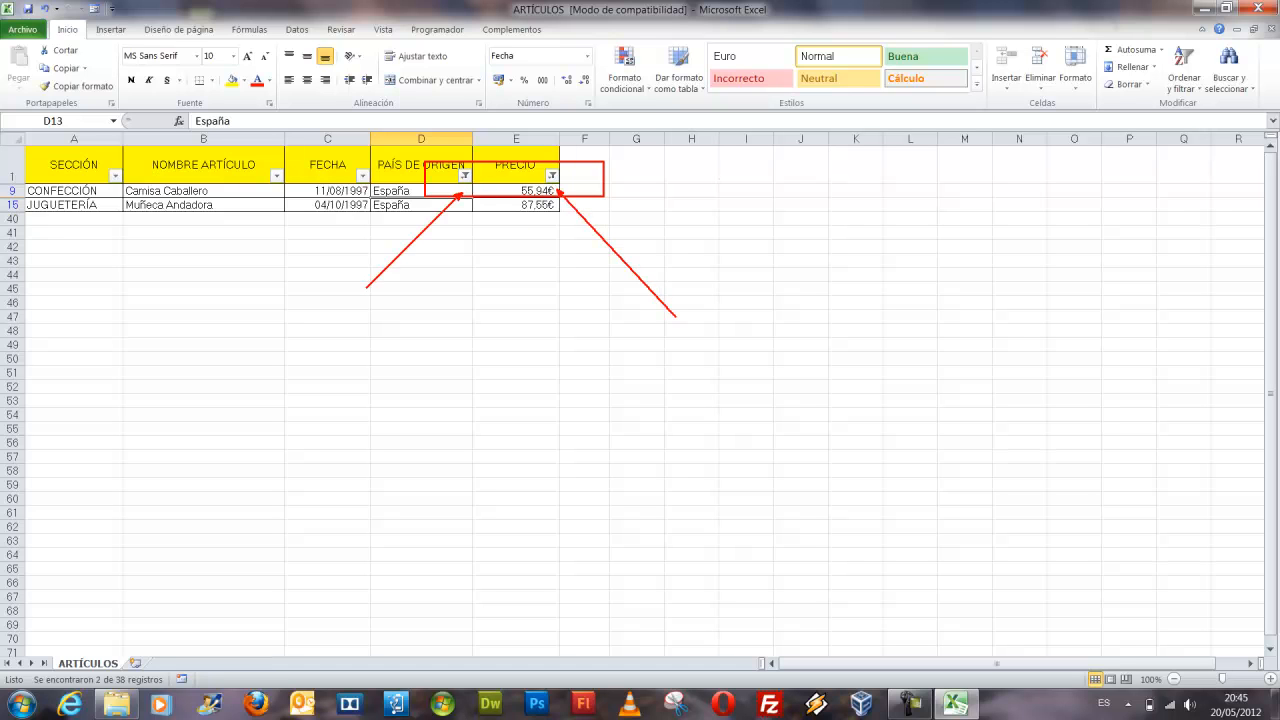
{"action": "key", "text": "Escape"}
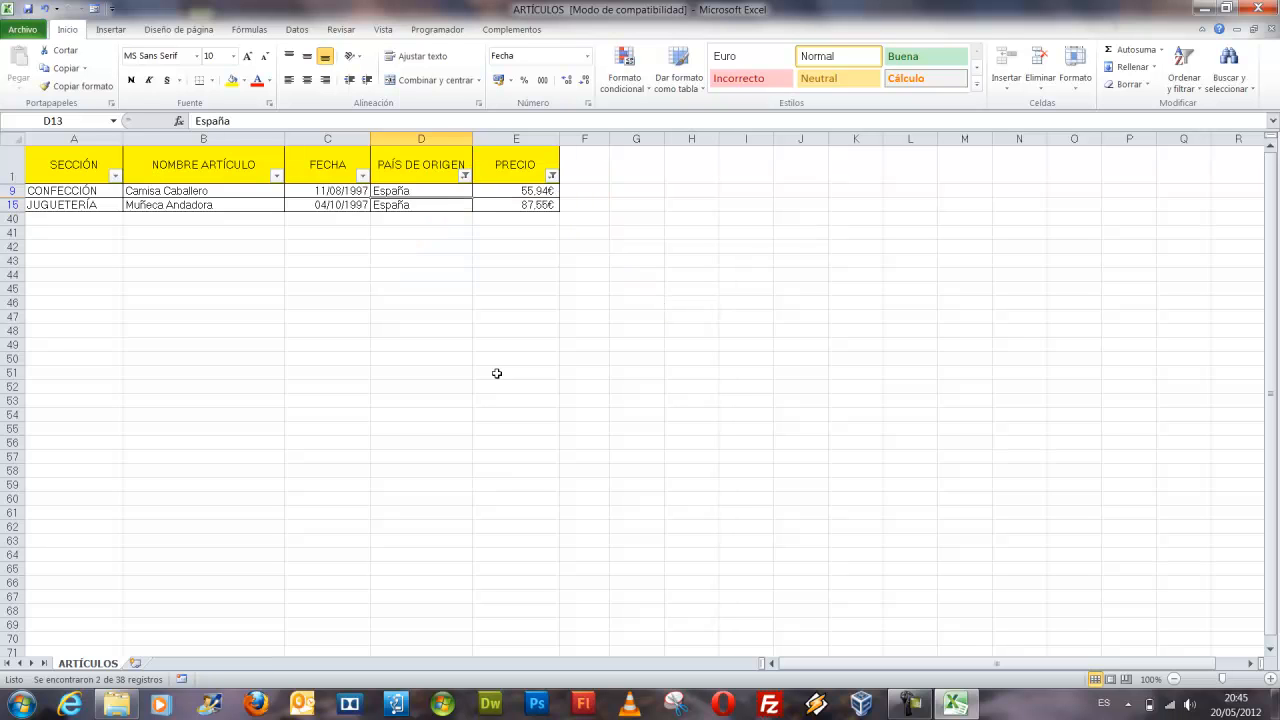
{"action": "left_click", "coordinate": [552, 176]}
{"action": "left_click", "coordinate": [440, 250]}
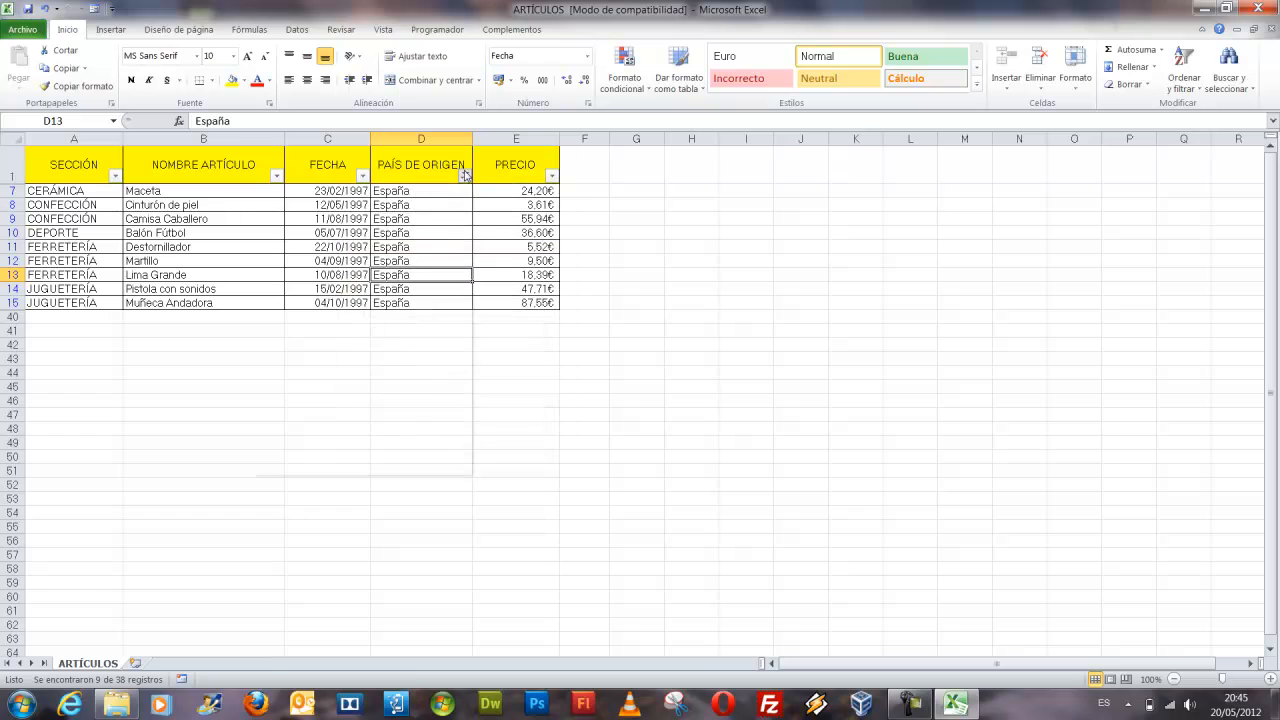
Clear the filter from the PAÍS DE ORIGEN column so all articles are listed again
{"action": "left_click", "coordinate": [464, 176]}
{"action": "left_click", "coordinate": [375, 251]}
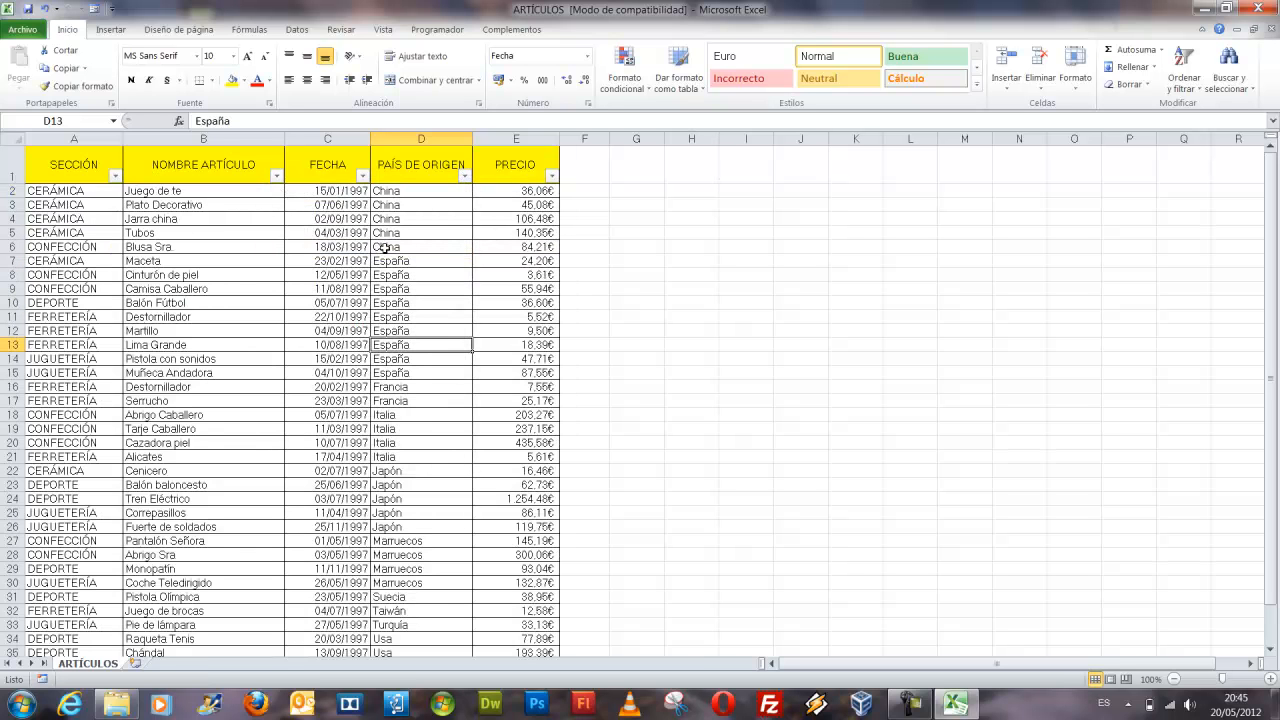
{"action": "left_click", "coordinate": [400, 276]}
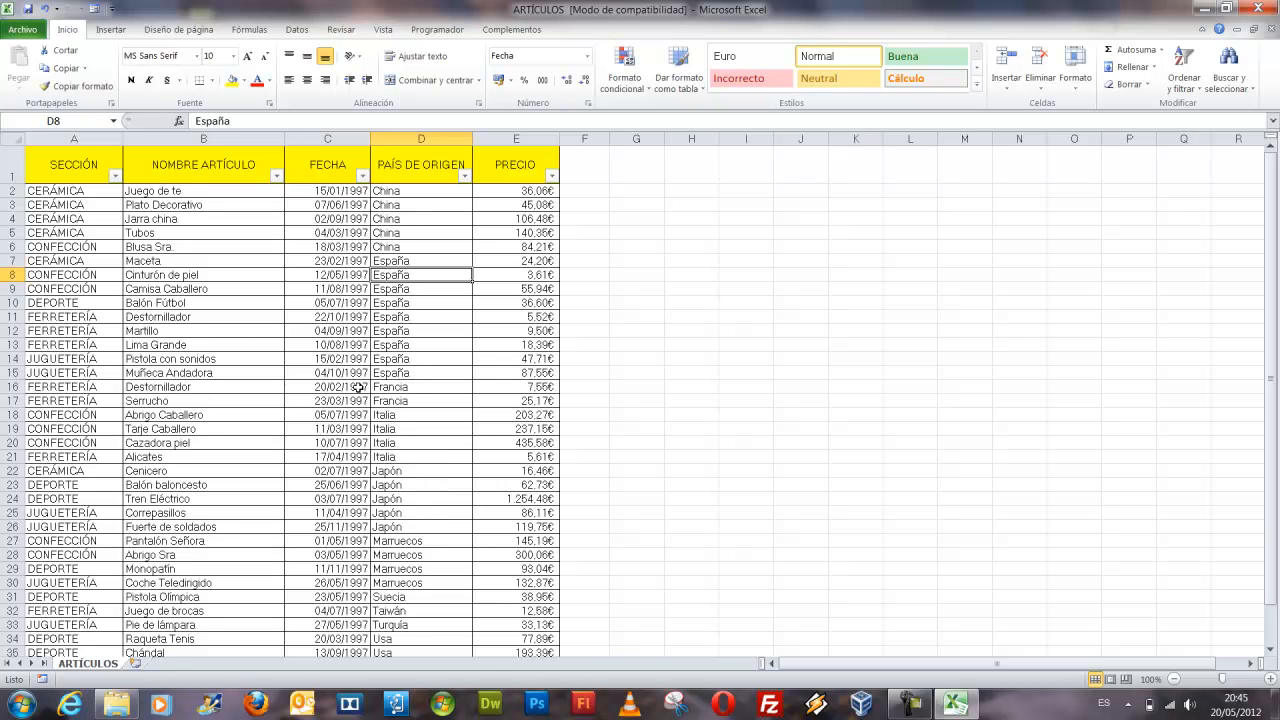
{"action": "key", "text": "ctrl+2"}
{"action": "key", "text": "t"}
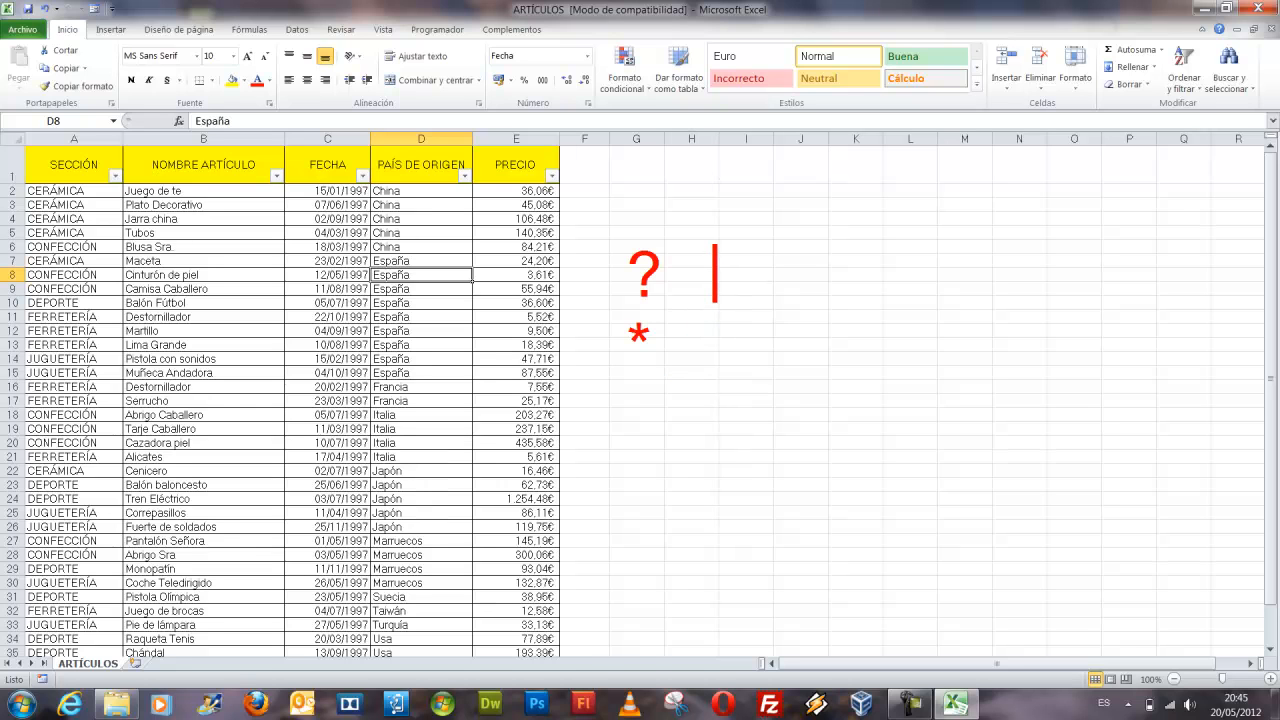
{"action": "type", "text": "UN UNICO "}
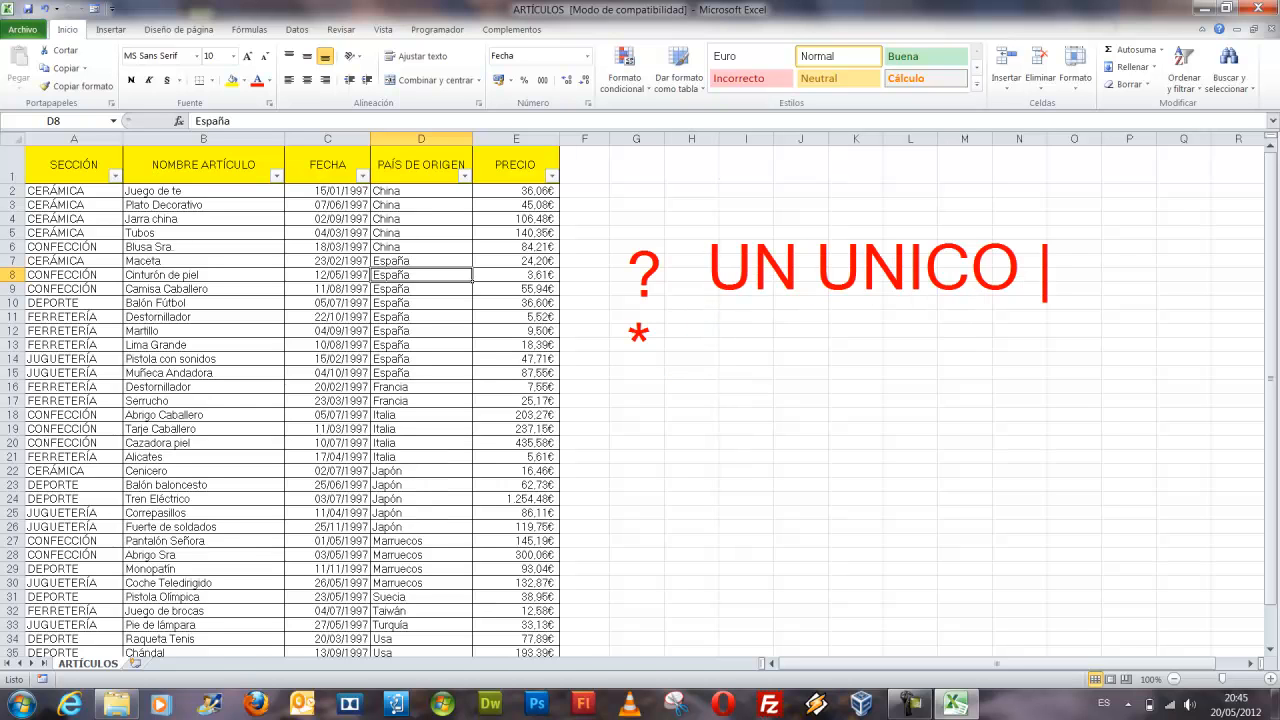
{"action": "type", "text": "CARCAT"}
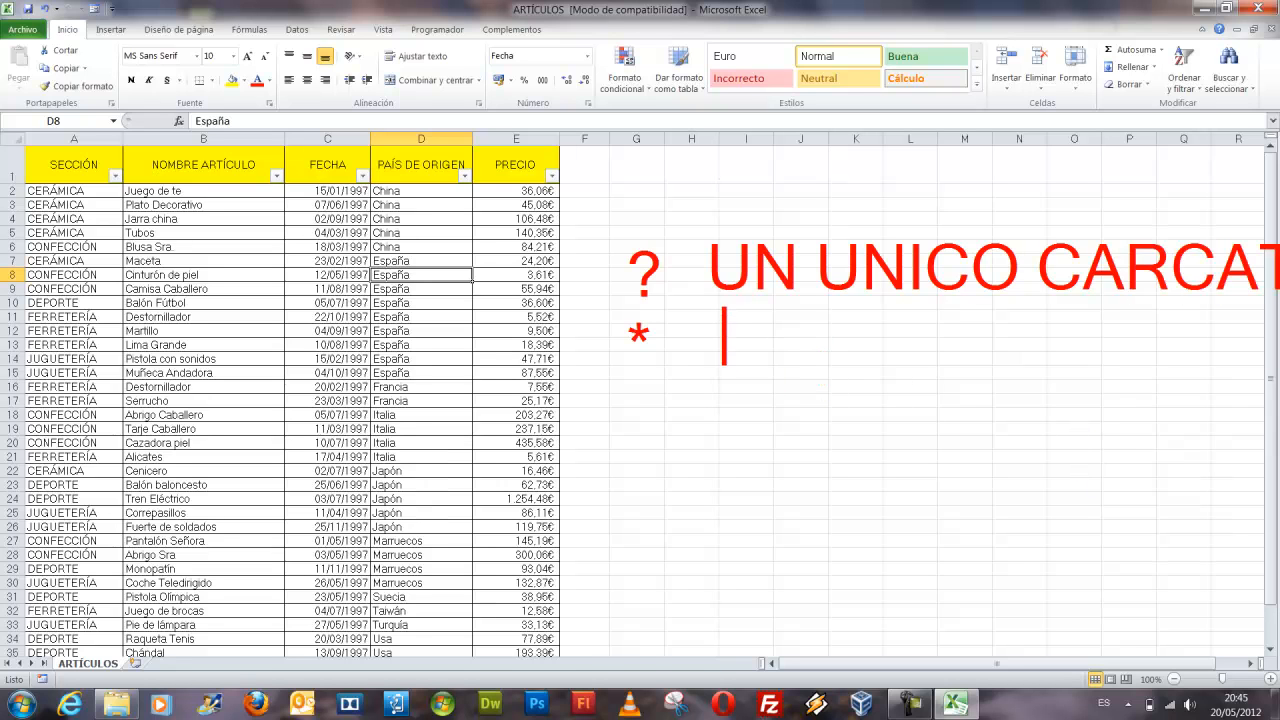
{"action": "type", "text": " * CADENA "}
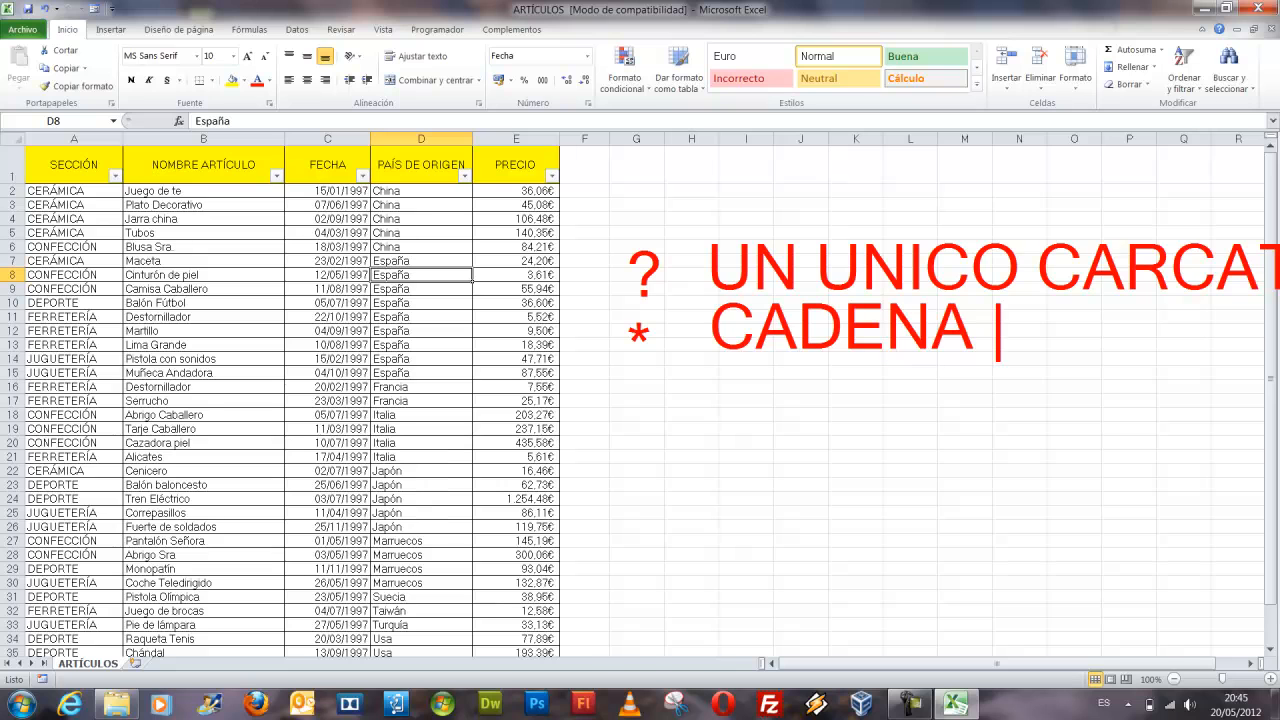
{"action": "type", "text": "CARACTE"}
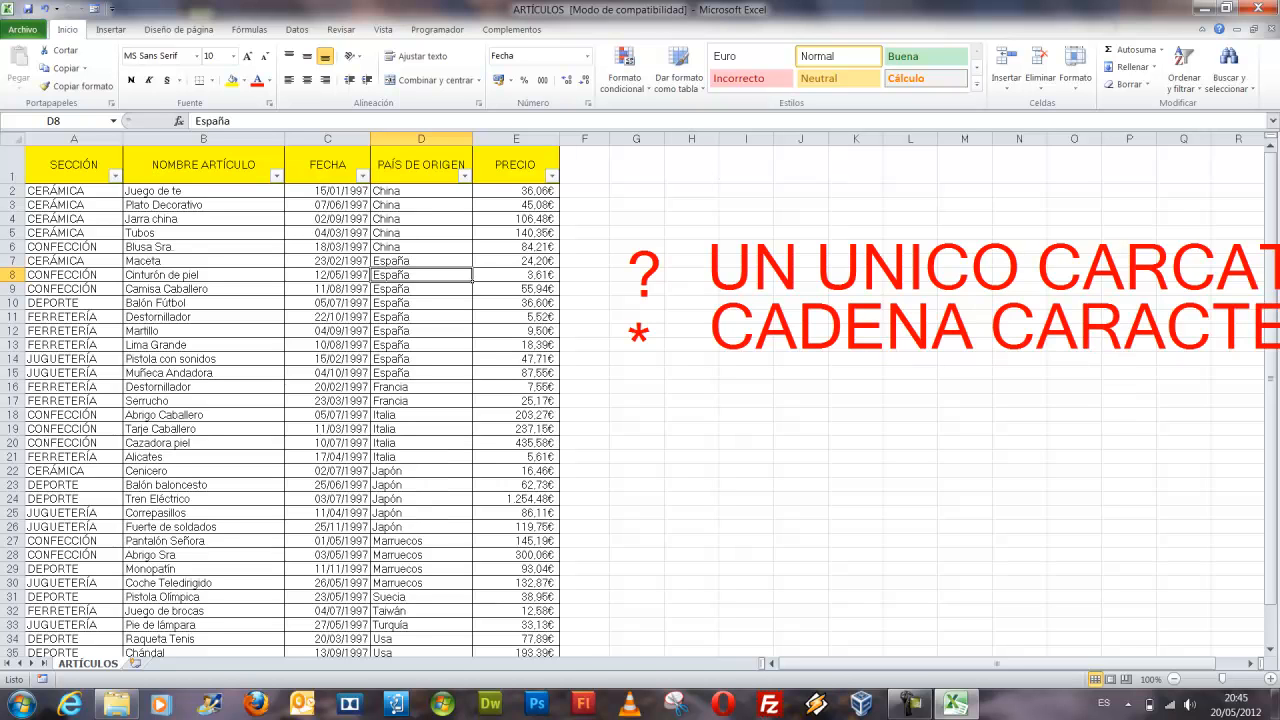
{"action": "key", "text": "Escape"}
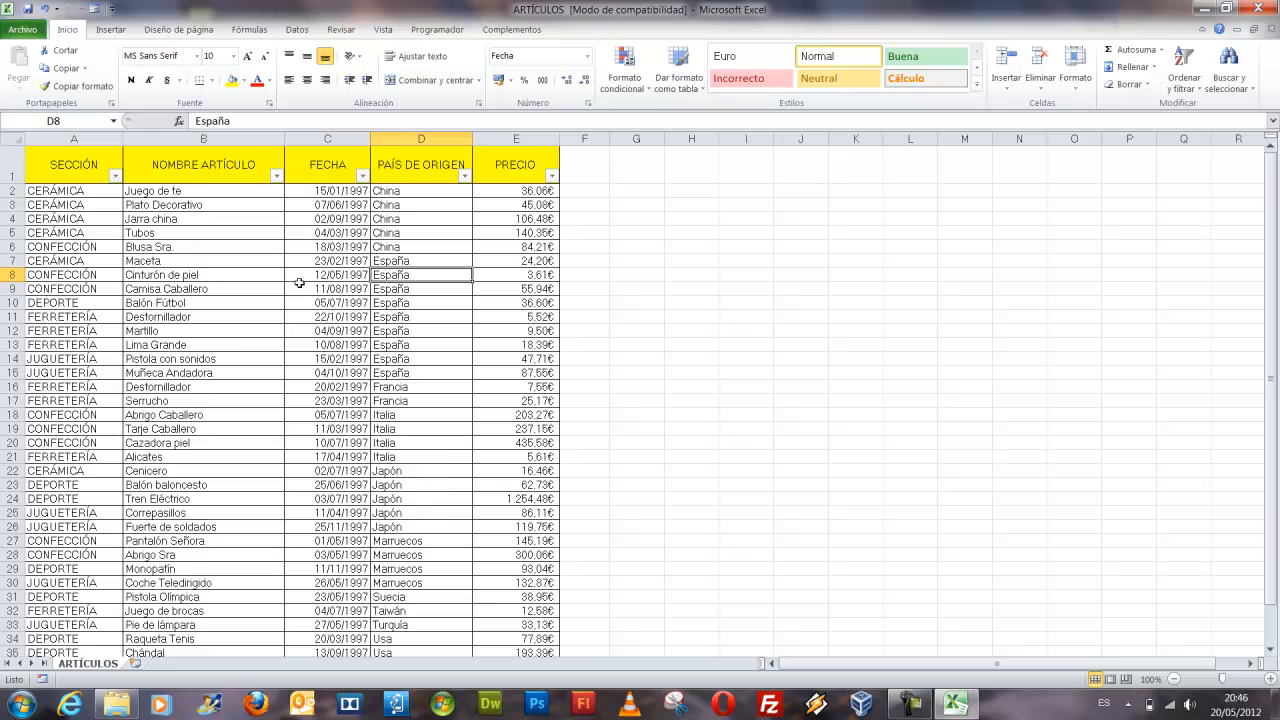
Apply a text filter to the NOMBRE ARTÍCULO column with the condition "comienza por" A
{"action": "left_click", "coordinate": [276, 176]}
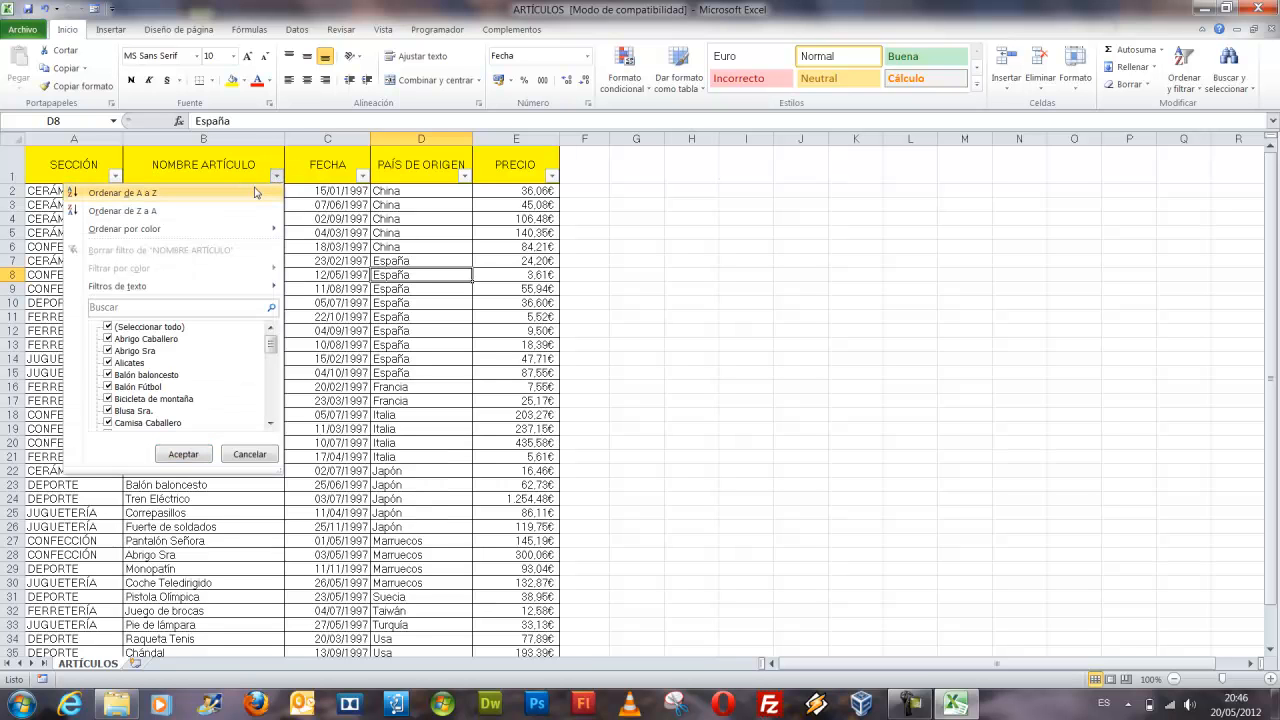
{"action": "mouse_move", "coordinate": [211, 290]}
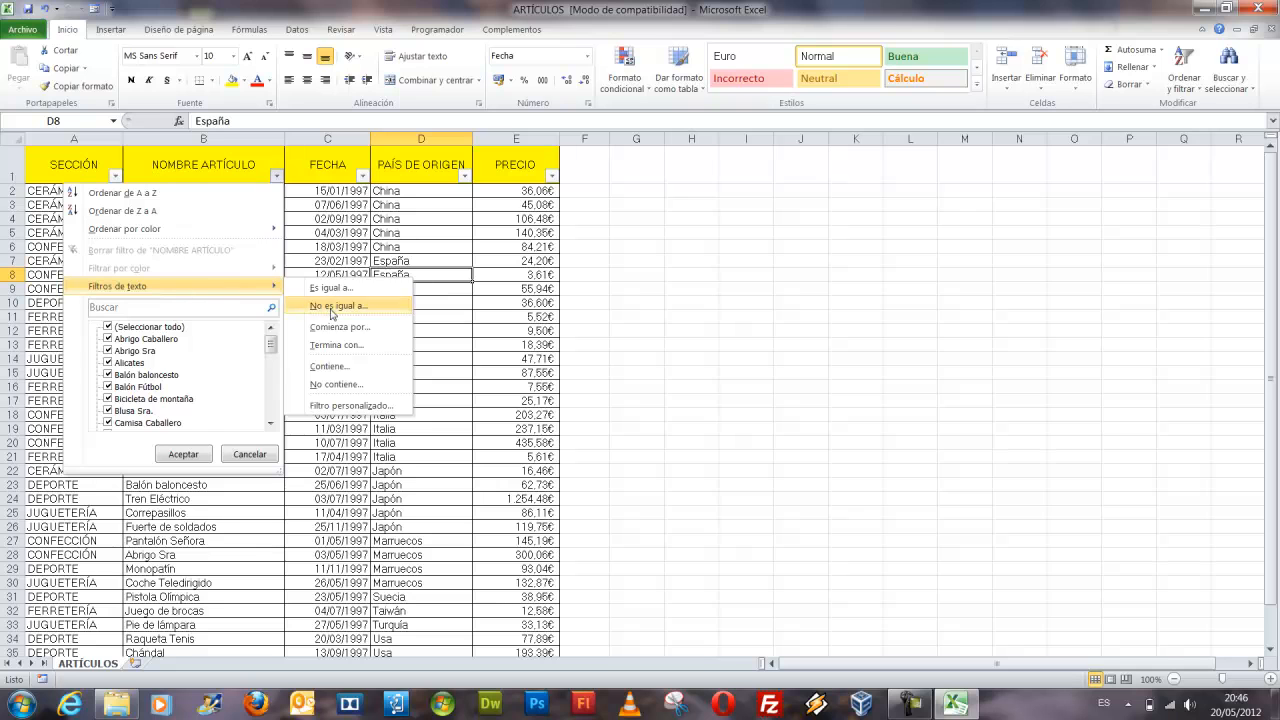
{"action": "left_click", "coordinate": [340, 327]}
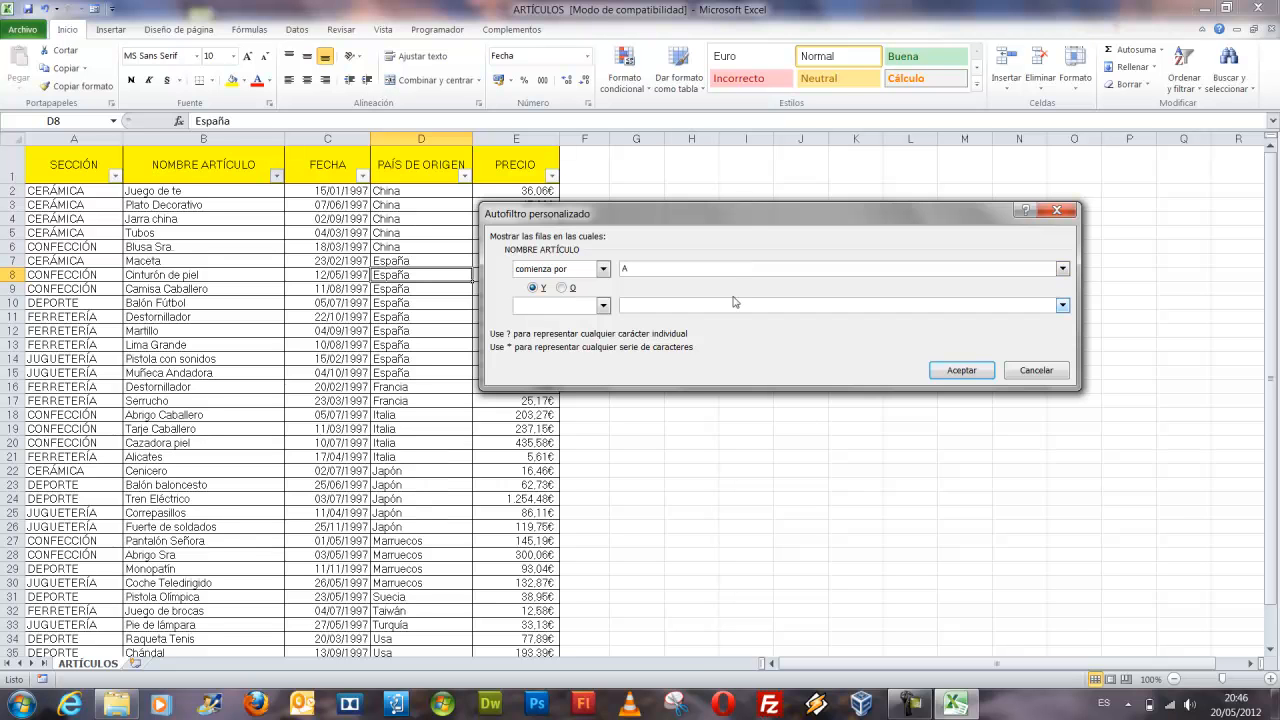
{"action": "left_click_drag", "start_coordinate": [742, 220], "coordinate": [733, 179]}
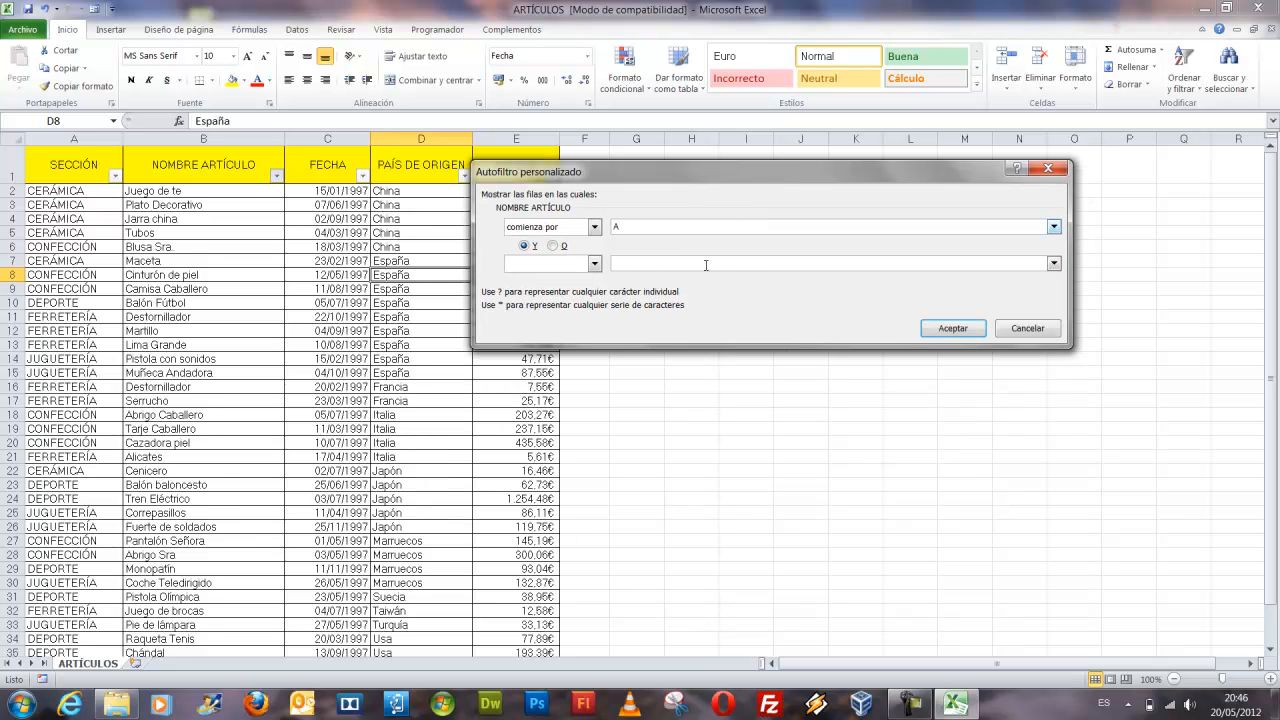
{"action": "left_click", "coordinate": [950, 329]}
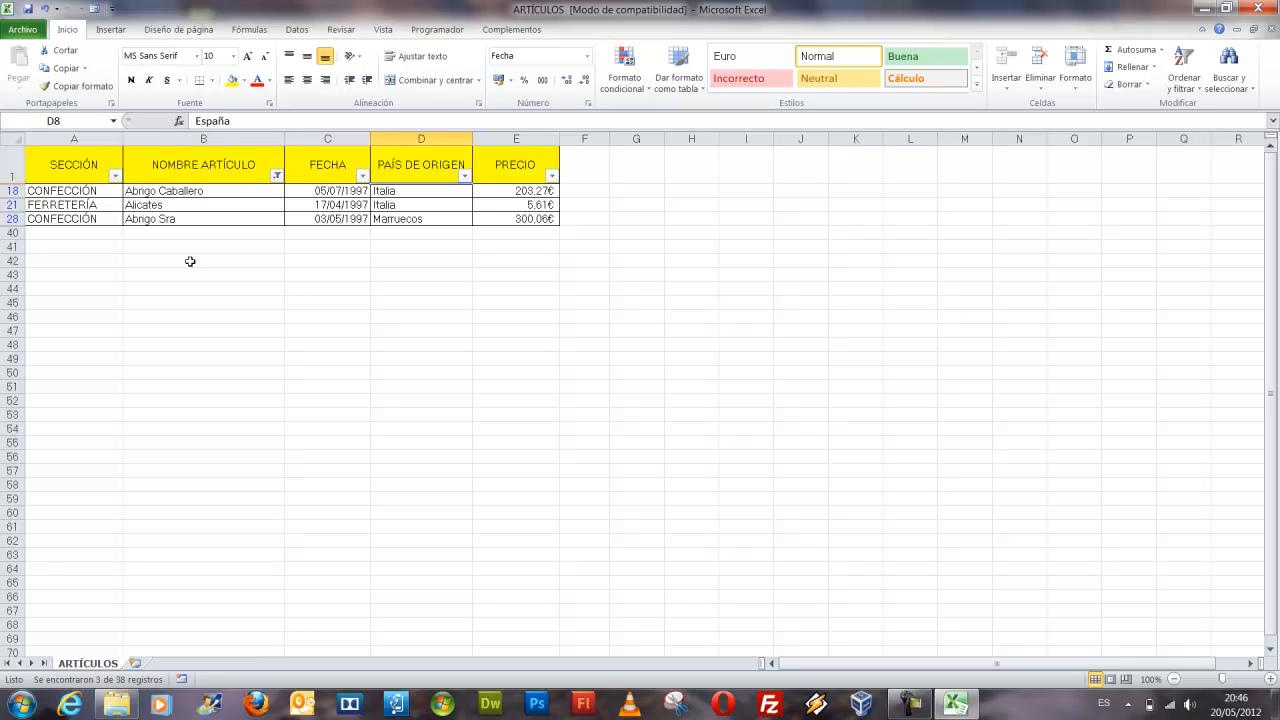
Clear the NOMBRE ARTÍCULO filter and apply a new text filter with the condition "es igual a" A*
{"action": "left_click", "coordinate": [276, 176]}
{"action": "left_click", "coordinate": [175, 250]}
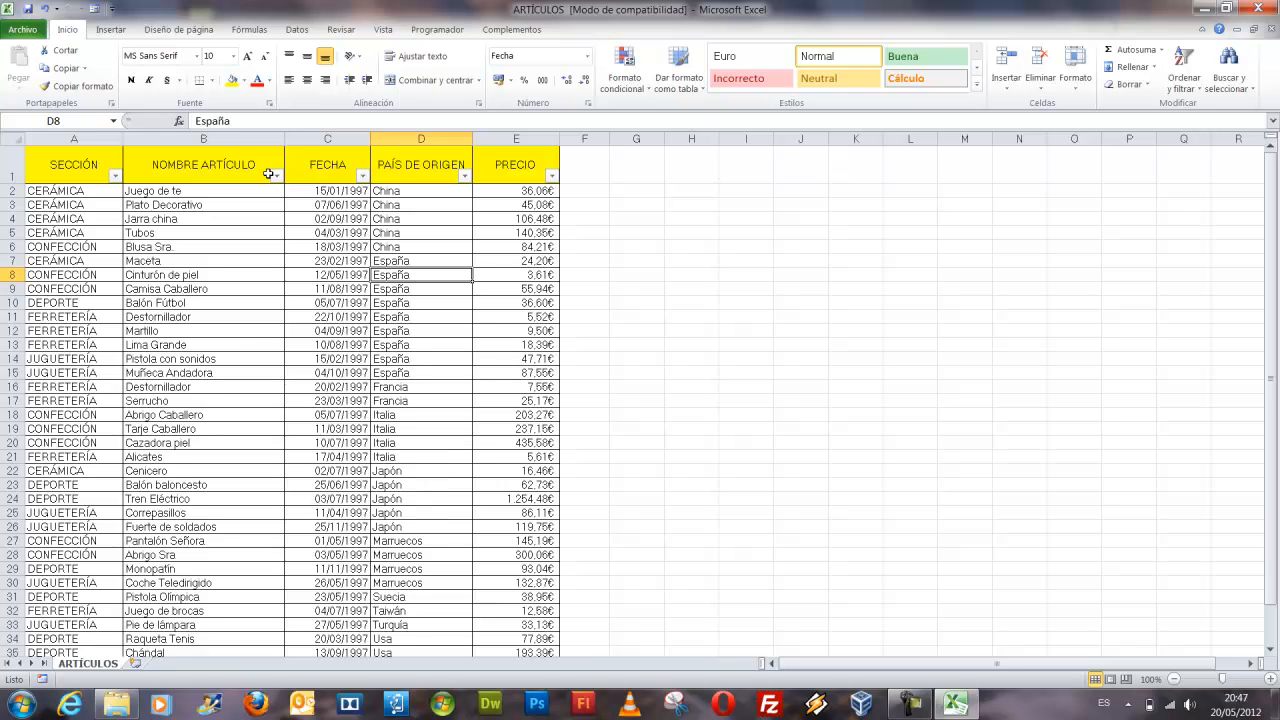
{"action": "left_click", "coordinate": [276, 176]}
{"action": "mouse_move", "coordinate": [172, 285]}
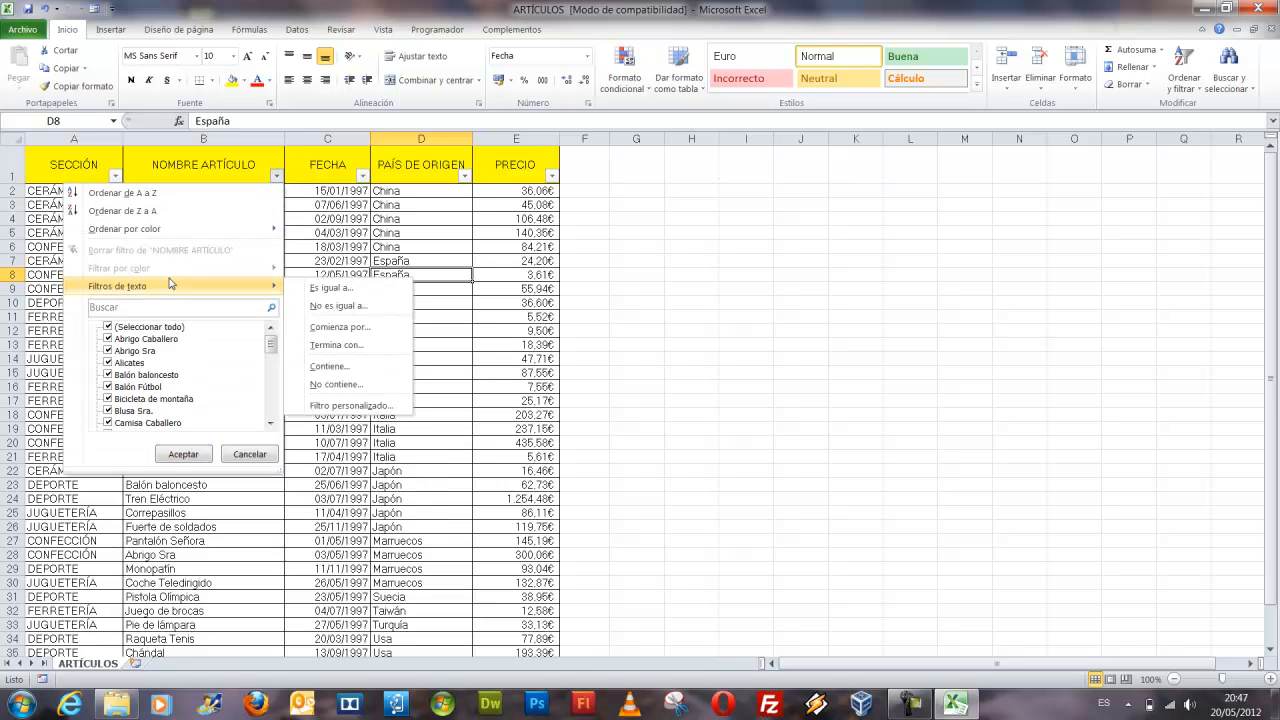
{"action": "left_click", "coordinate": [345, 289]}
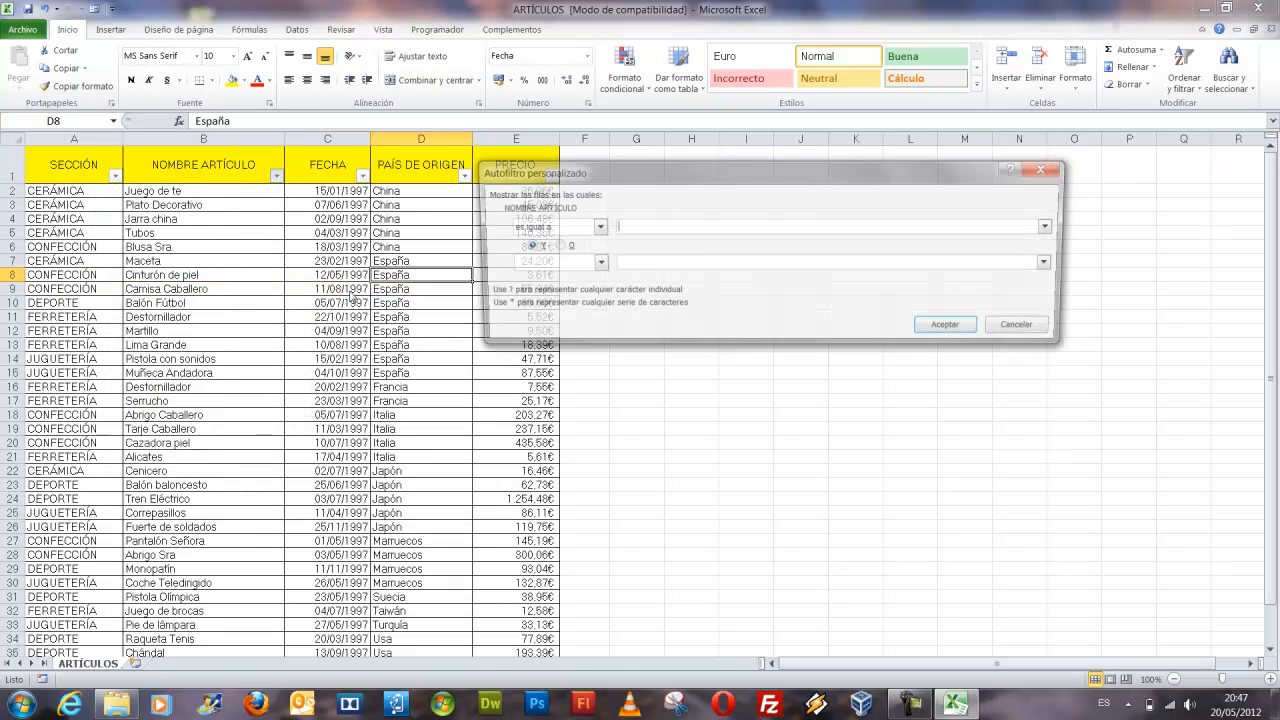
{"action": "type", "text": "A*"}
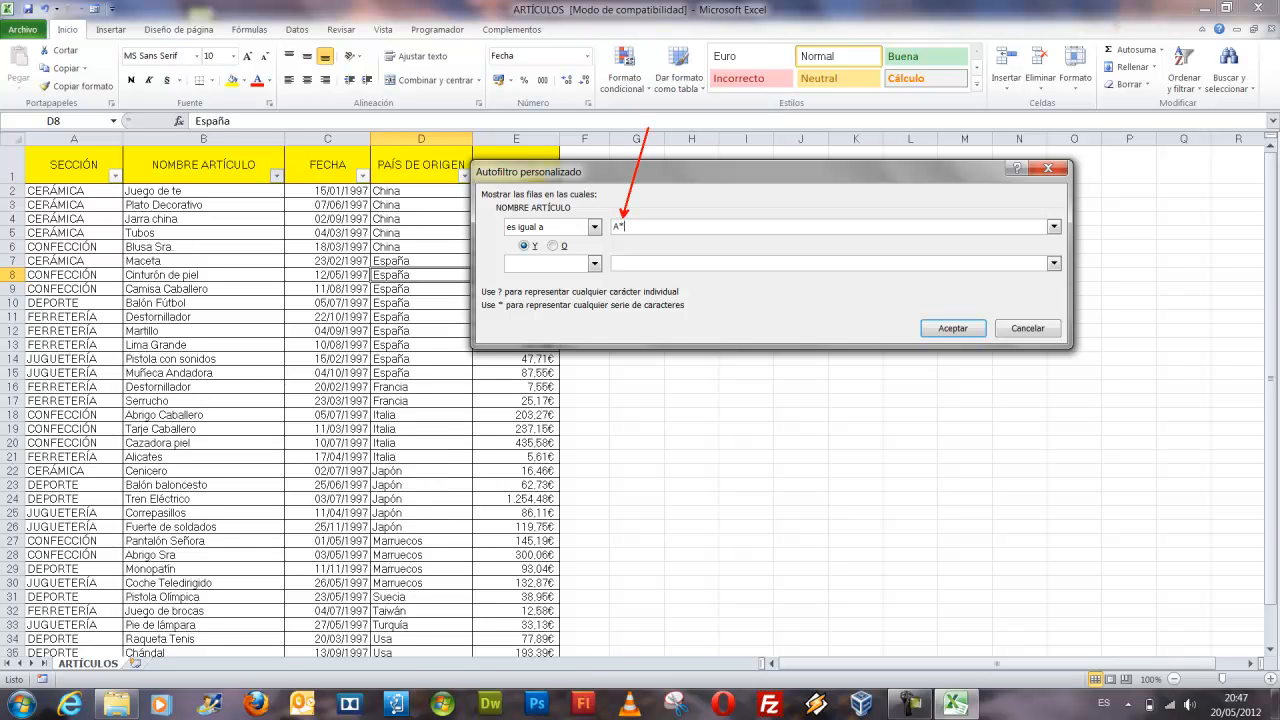
{"action": "left_click", "coordinate": [952, 328]}
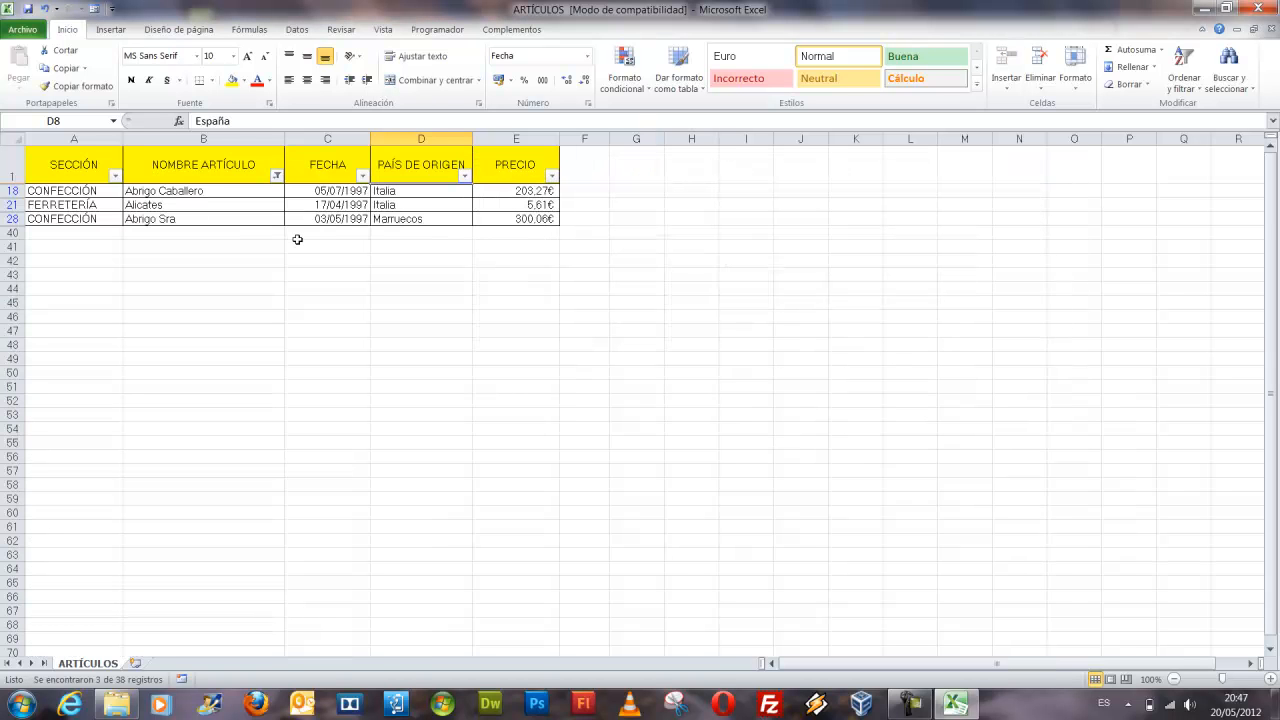
Clear the NOMBRE ARTÍCULO filter and locate the Abrigo Caballero and Abrigo Sra articles in the full list
{"action": "left_click", "coordinate": [277, 176]}
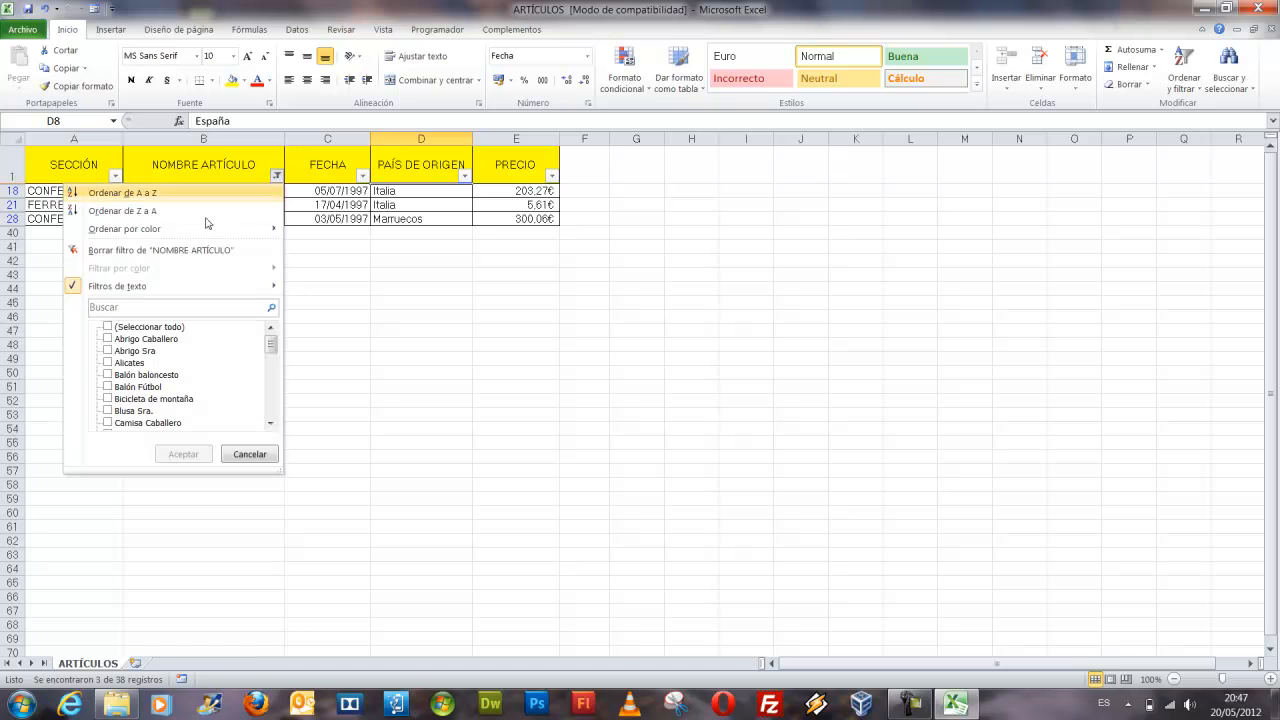
{"action": "left_click", "coordinate": [155, 251]}
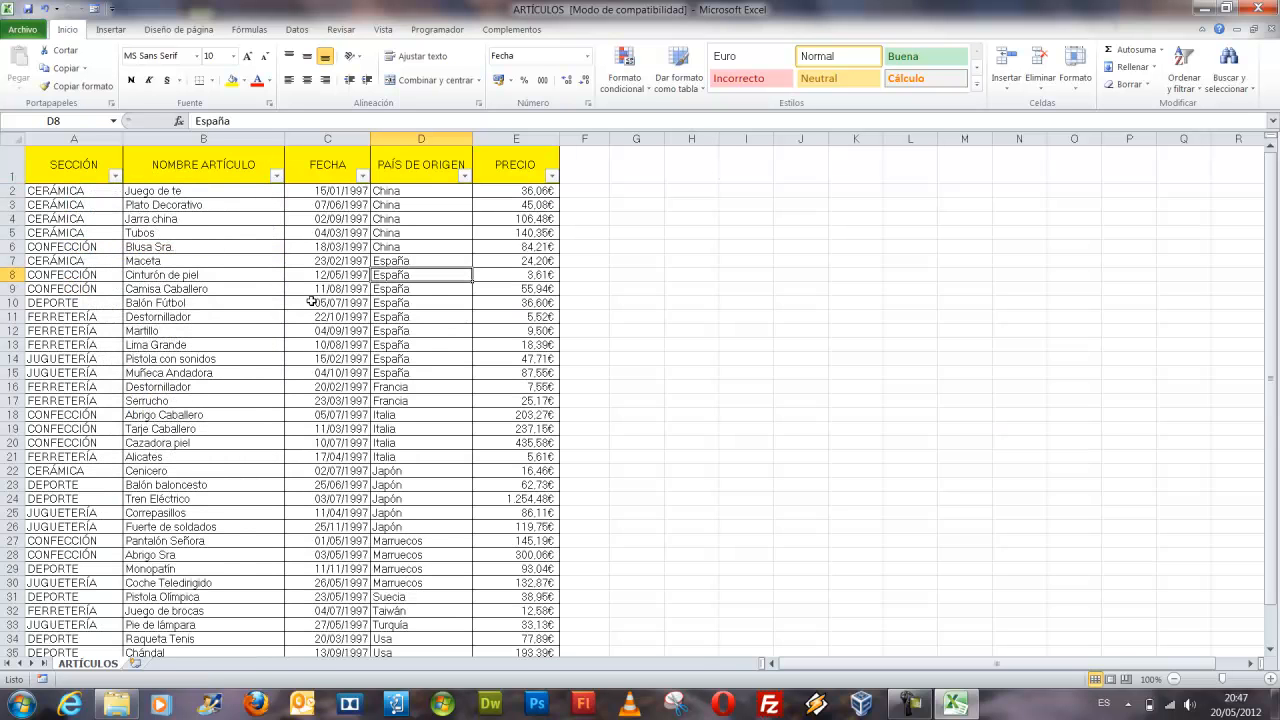
{"action": "scroll", "coordinate": [179, 392], "scroll_direction": "down", "scroll_amount": 1}
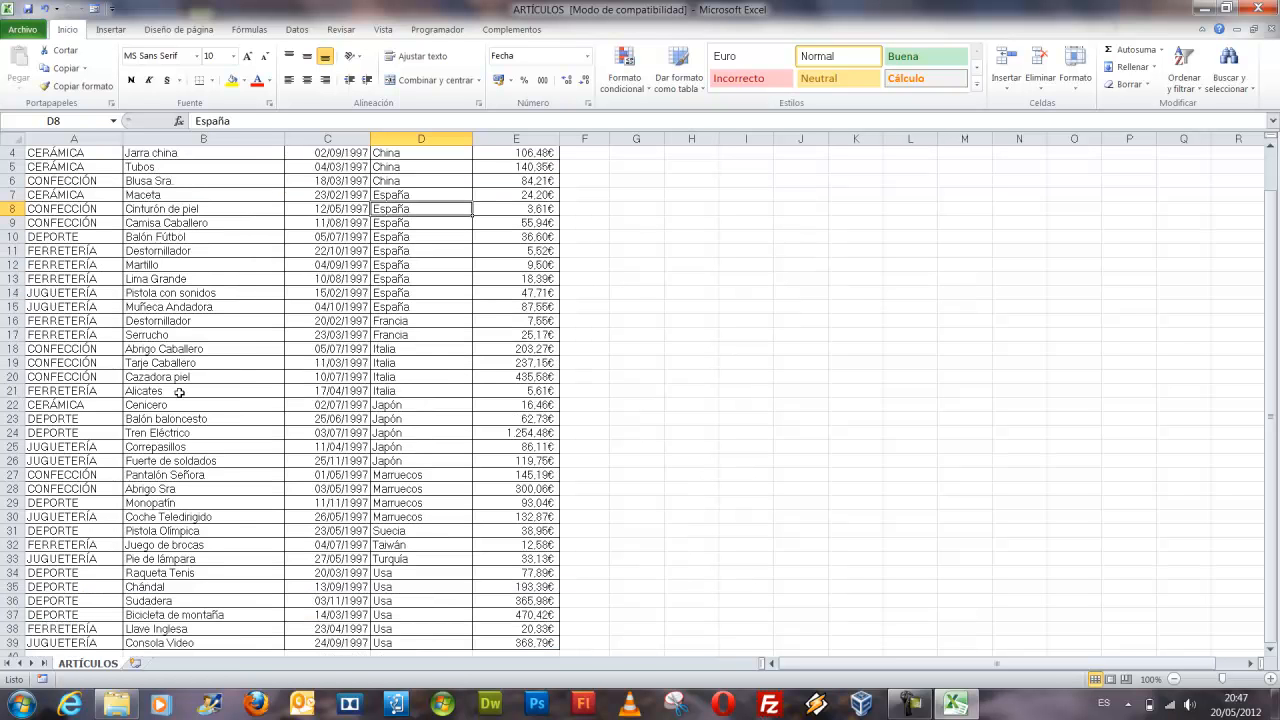
{"action": "left_click", "coordinate": [176, 350]}
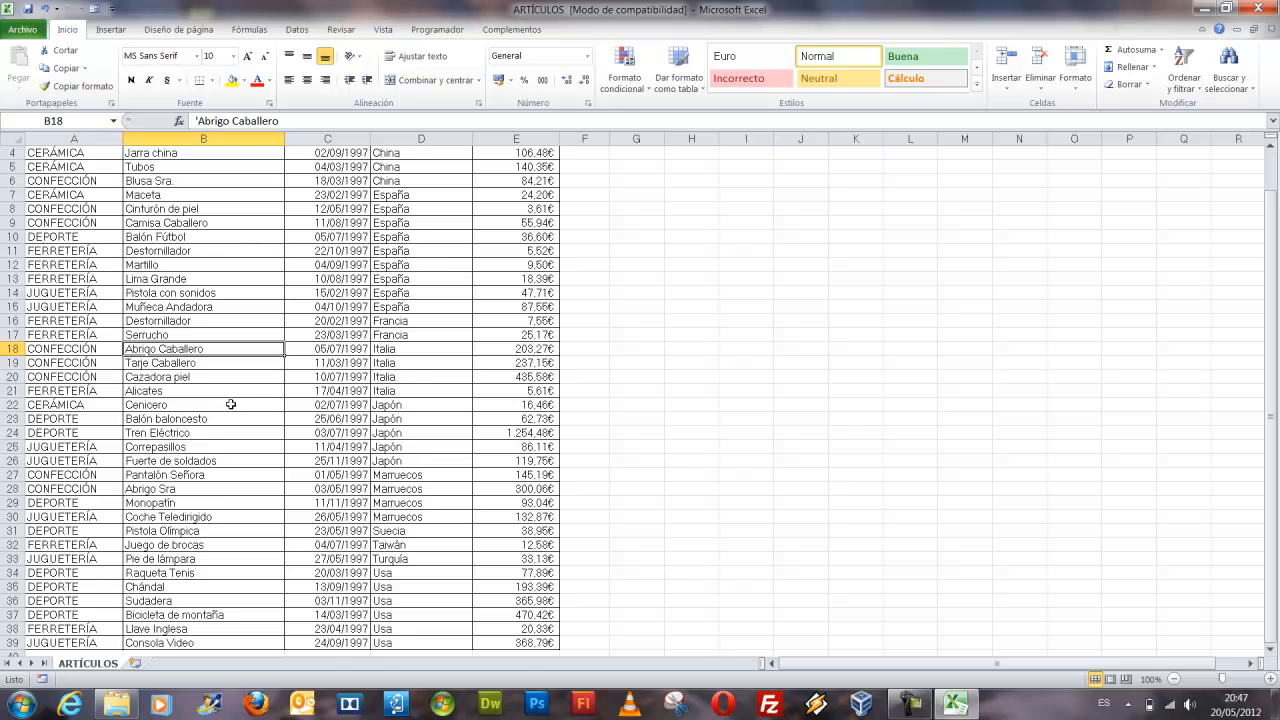
{"action": "scroll", "coordinate": [230, 404], "scroll_direction": "up", "scroll_amount": 1}
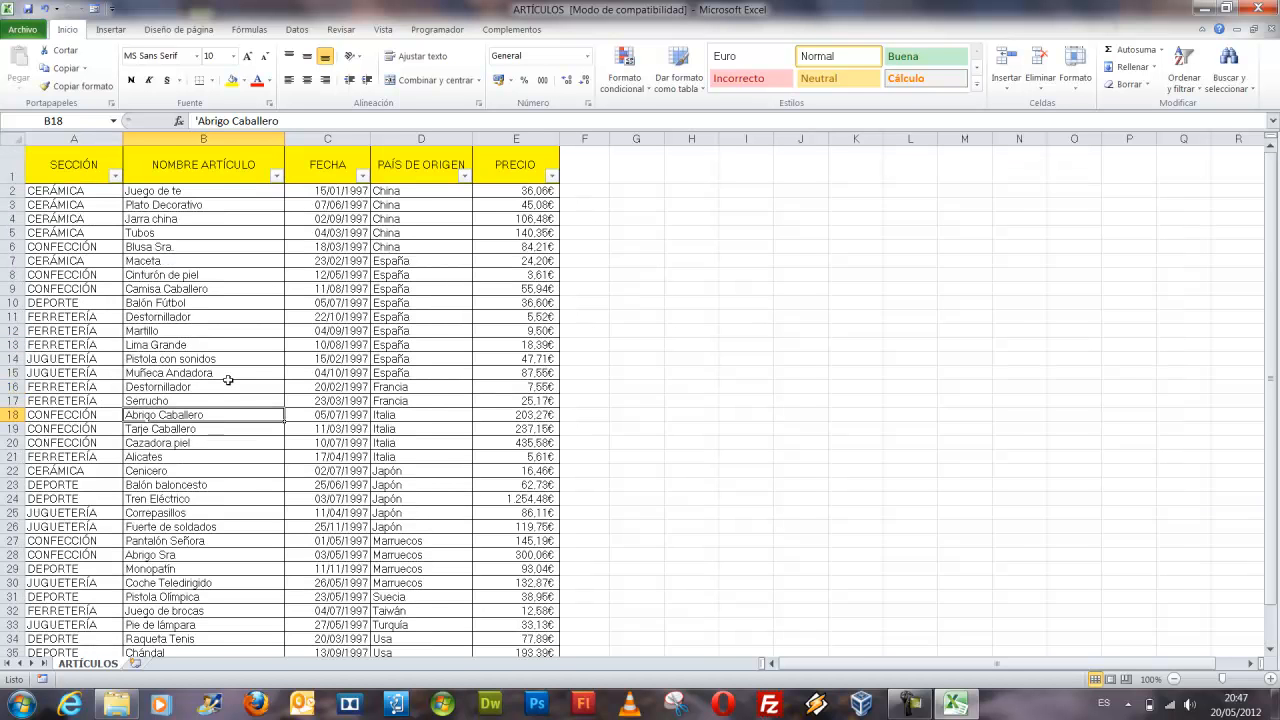
{"action": "scroll", "coordinate": [228, 380], "scroll_direction": "down", "scroll_amount": 2}
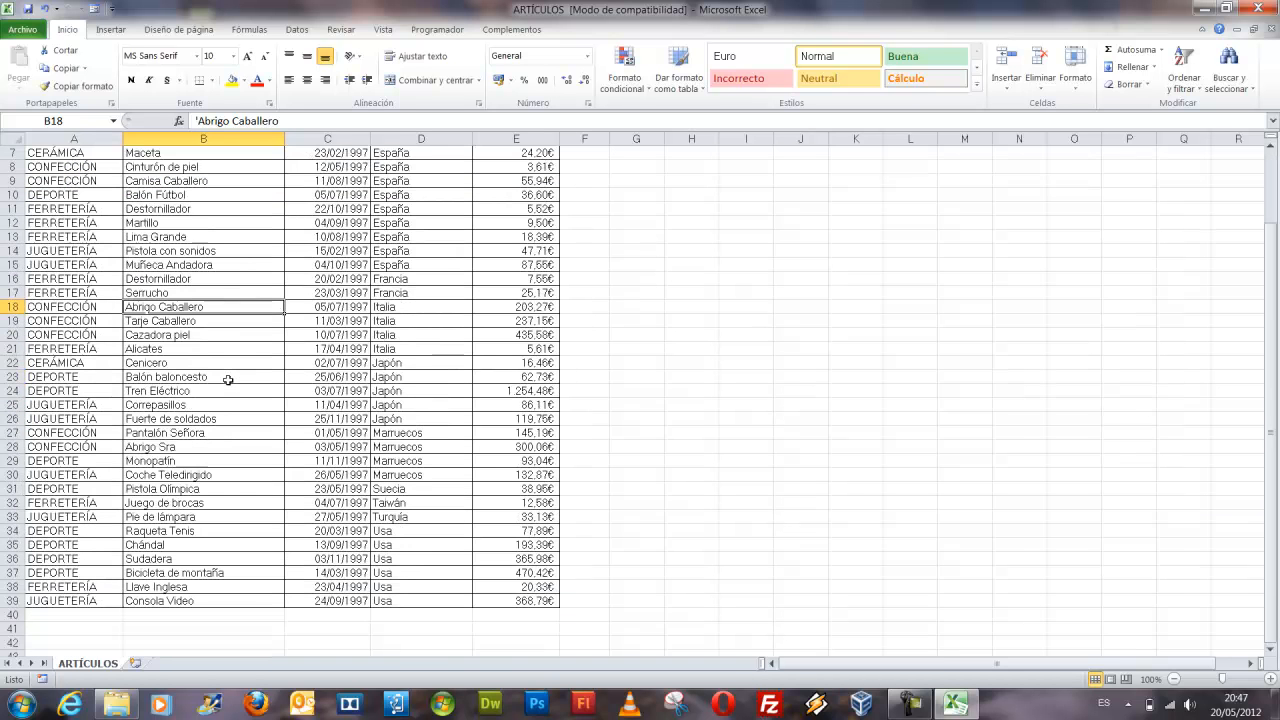
{"action": "left_click", "coordinate": [198, 444]}
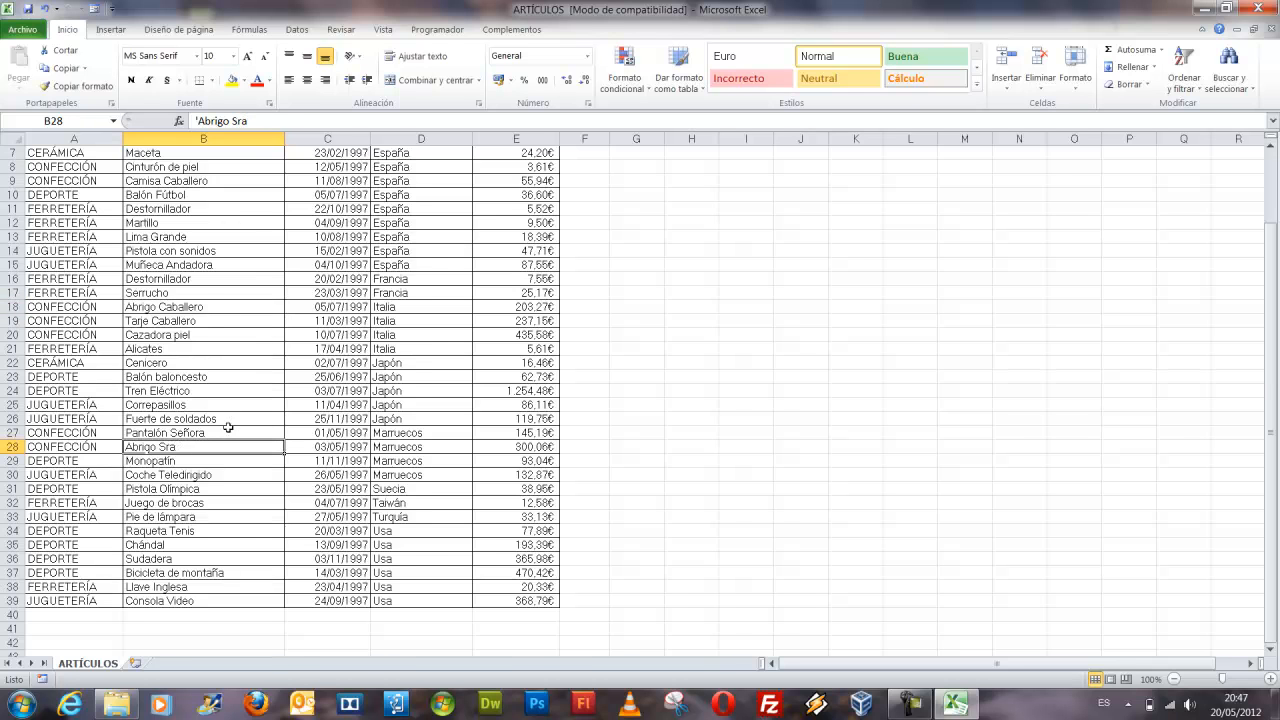
{"action": "scroll", "coordinate": [228, 423], "scroll_direction": "up", "scroll_amount": 2}
{"action": "left_click", "coordinate": [245, 357]}
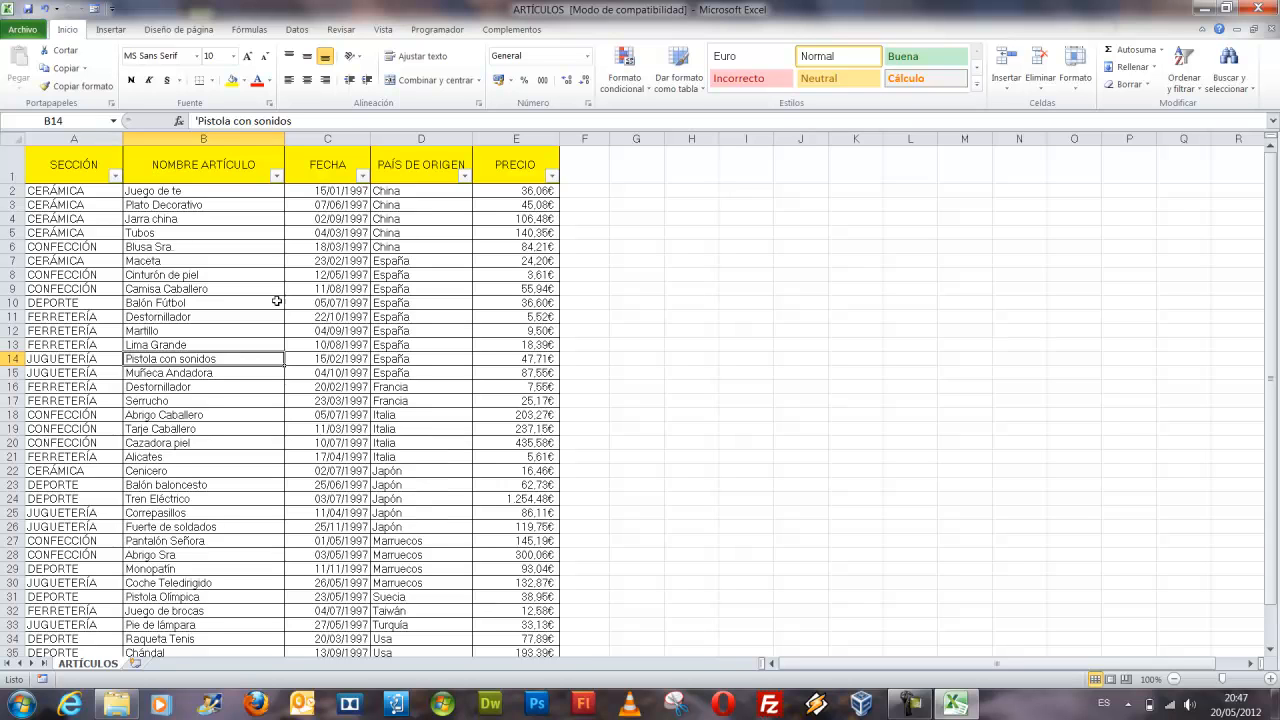
Apply a text filter to the NOMBRE ARTÍCULO column with the condition "es igual a" Abrigo*
{"action": "left_click", "coordinate": [276, 176]}
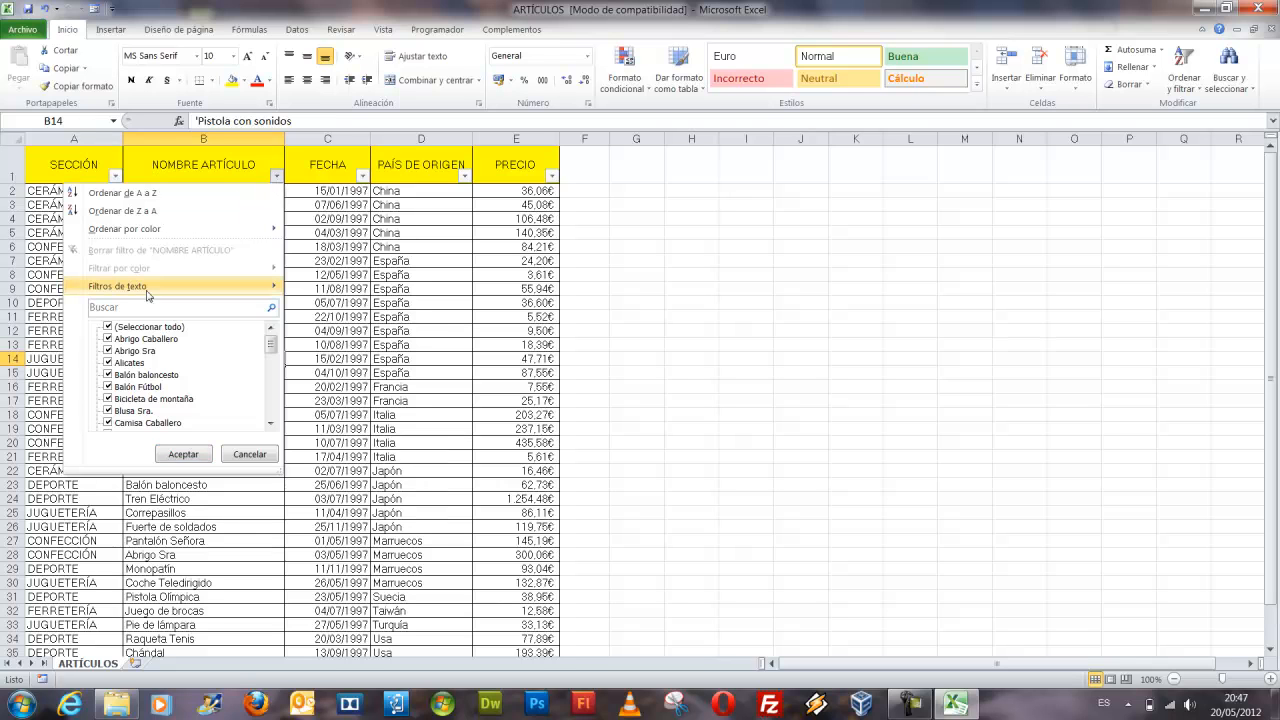
{"action": "mouse_move", "coordinate": [255, 286]}
{"action": "left_click", "coordinate": [330, 294]}
{"action": "type", "text": "aBRIG"}
{"action": "key", "text": "BackSpace"}
{"action": "key", "text": "BackSpace"}
{"action": "key", "text": "BackSpace"}
{"action": "key", "text": "BackSpace"}
{"action": "key", "text": "BackSpace"}
{"action": "key", "text": "Caps_Lock"}
{"action": "type", "text": "Abr"}
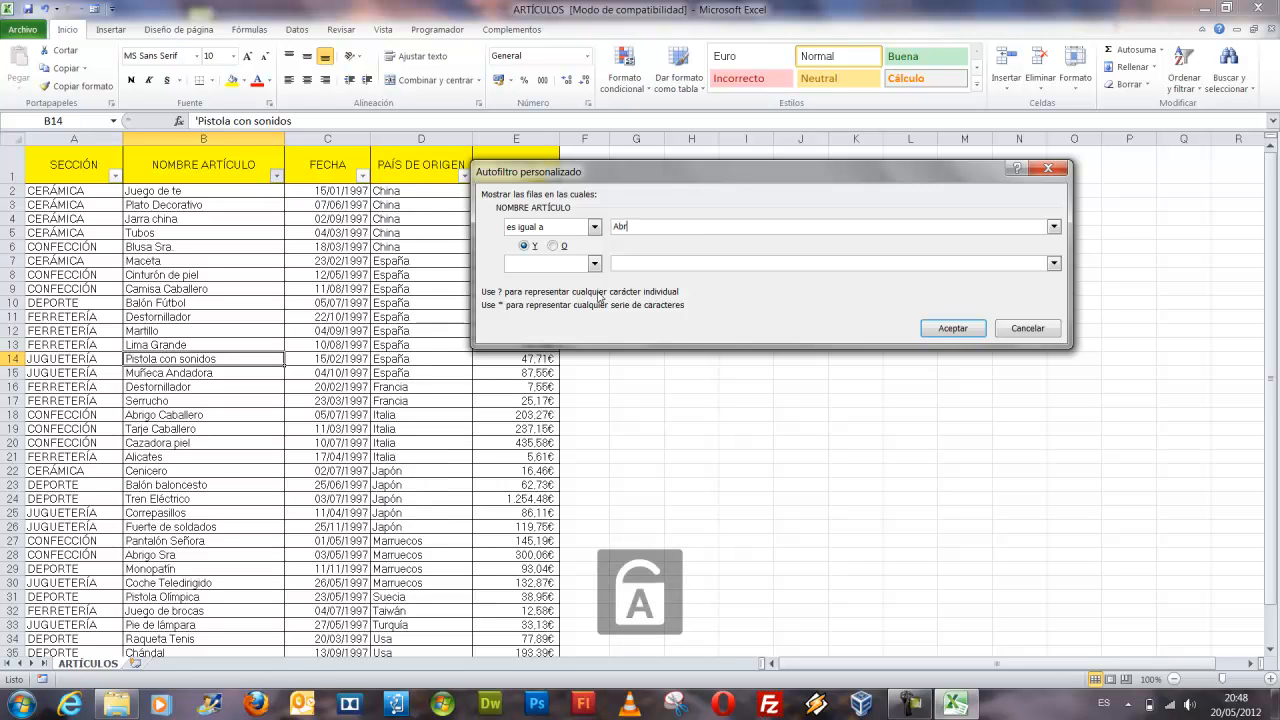
{"action": "type", "text": "igo*"}
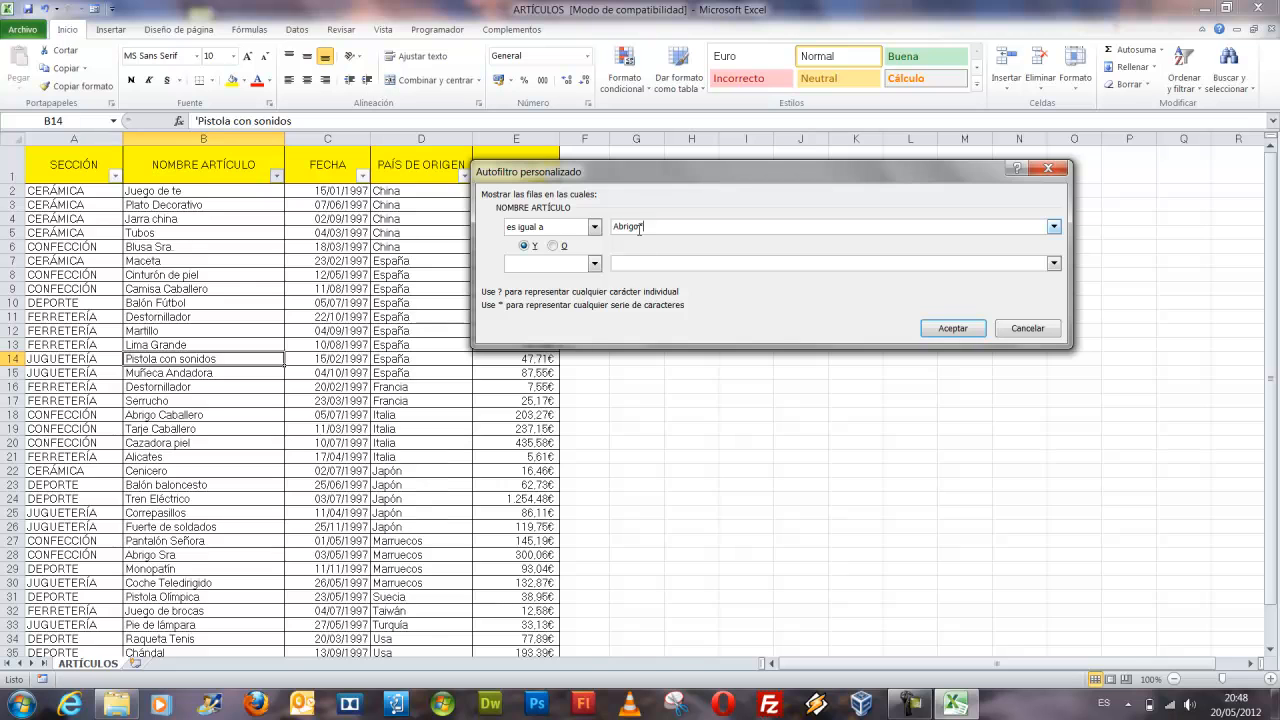
{"action": "left_click", "coordinate": [945, 328]}
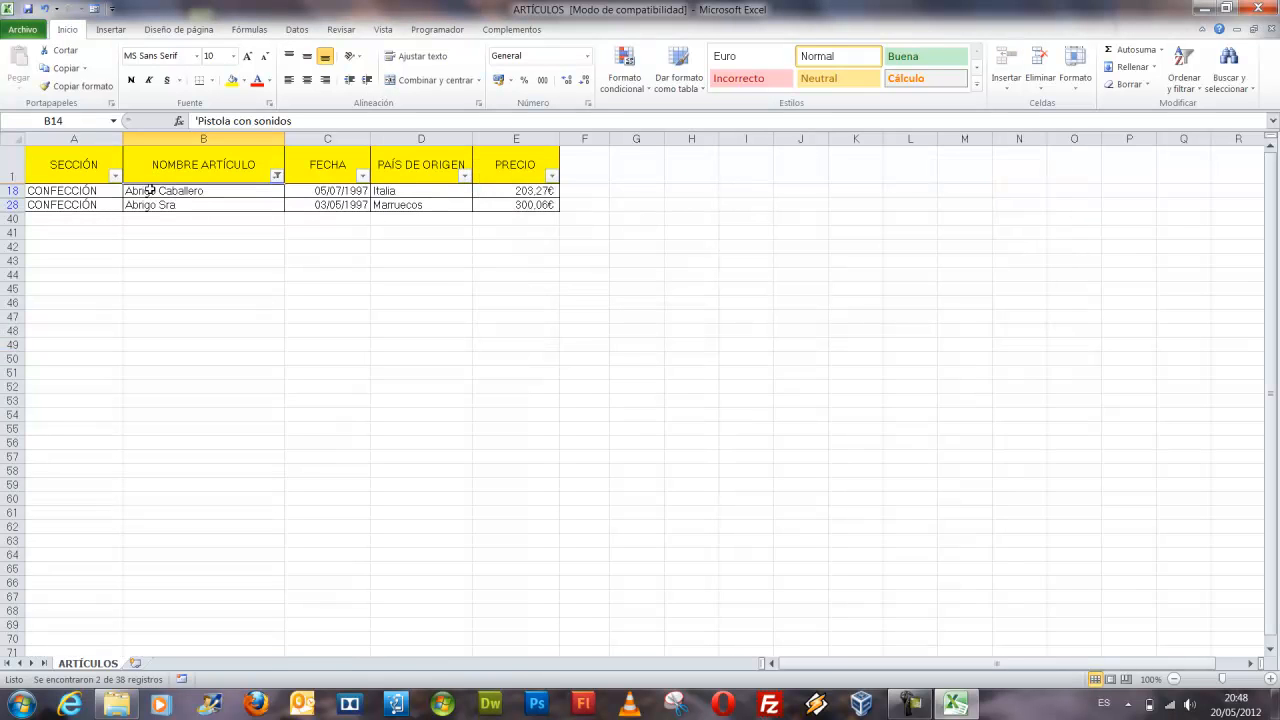
Clear the NOMBRE ARTÍCULO filter and apply a new text filter with the condition "es igual a" *r
{"action": "left_click", "coordinate": [276, 176]}
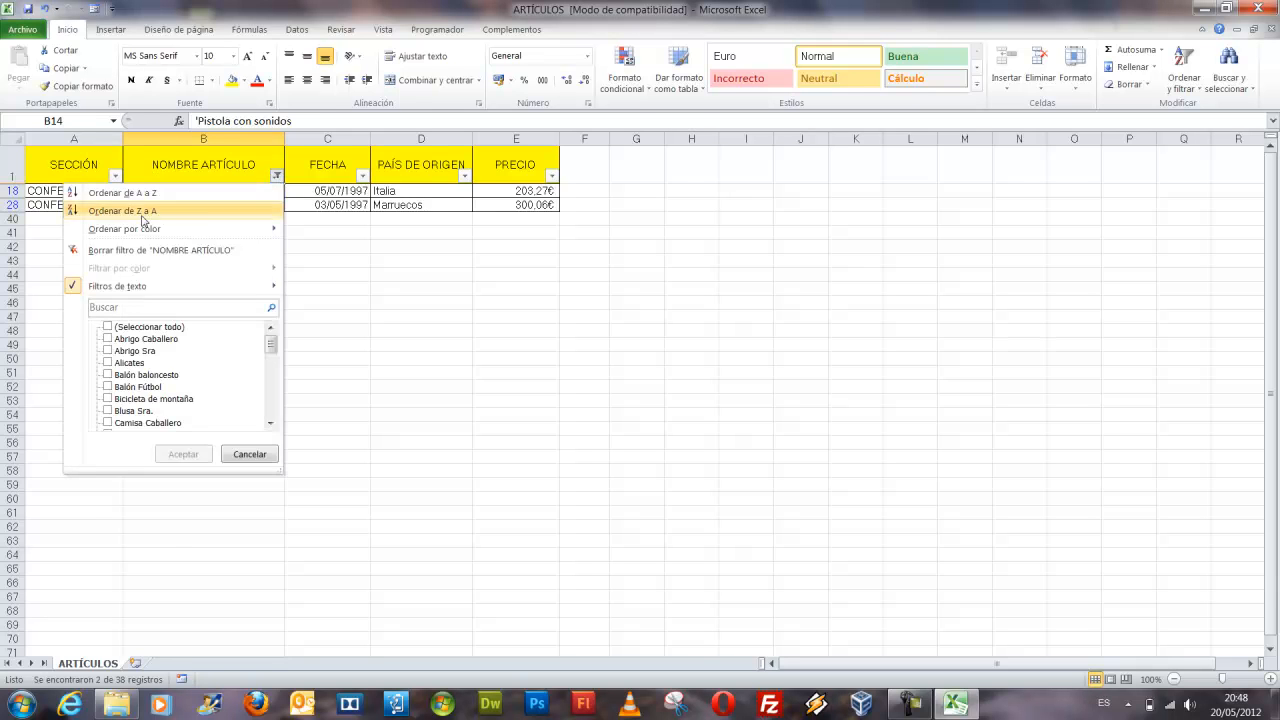
{"action": "left_click", "coordinate": [136, 250]}
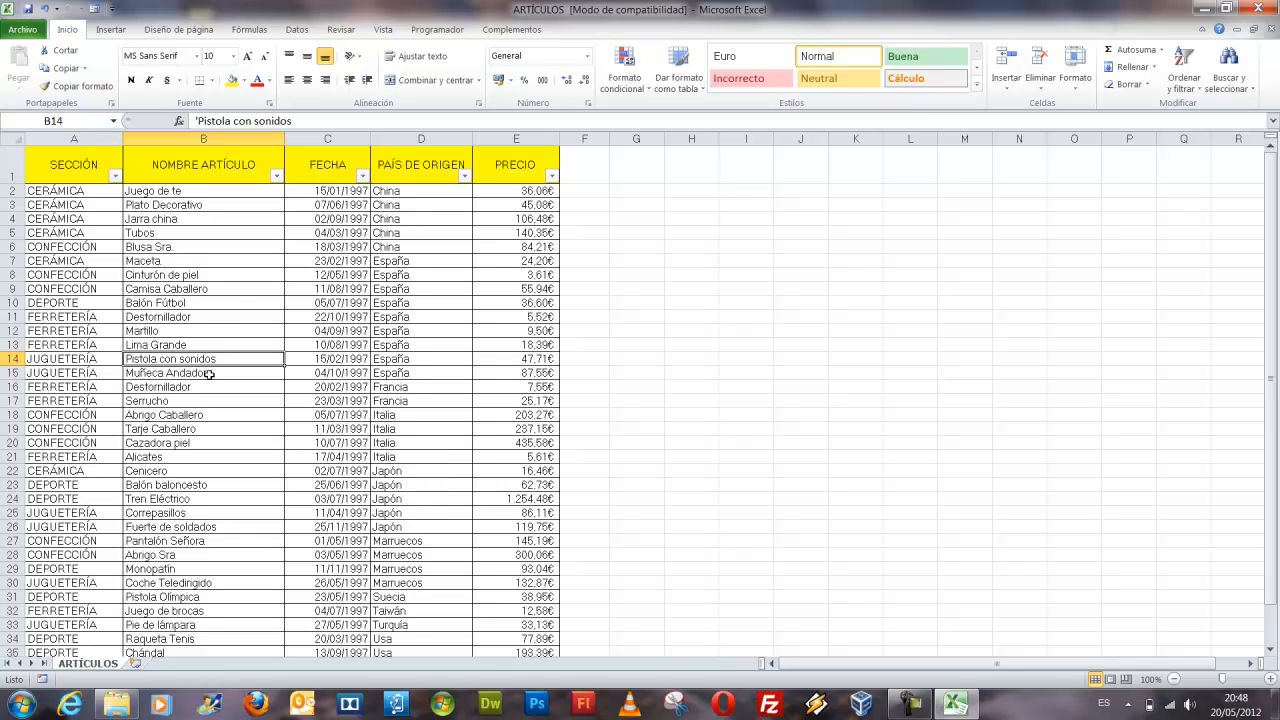
{"action": "left_click", "coordinate": [276, 176]}
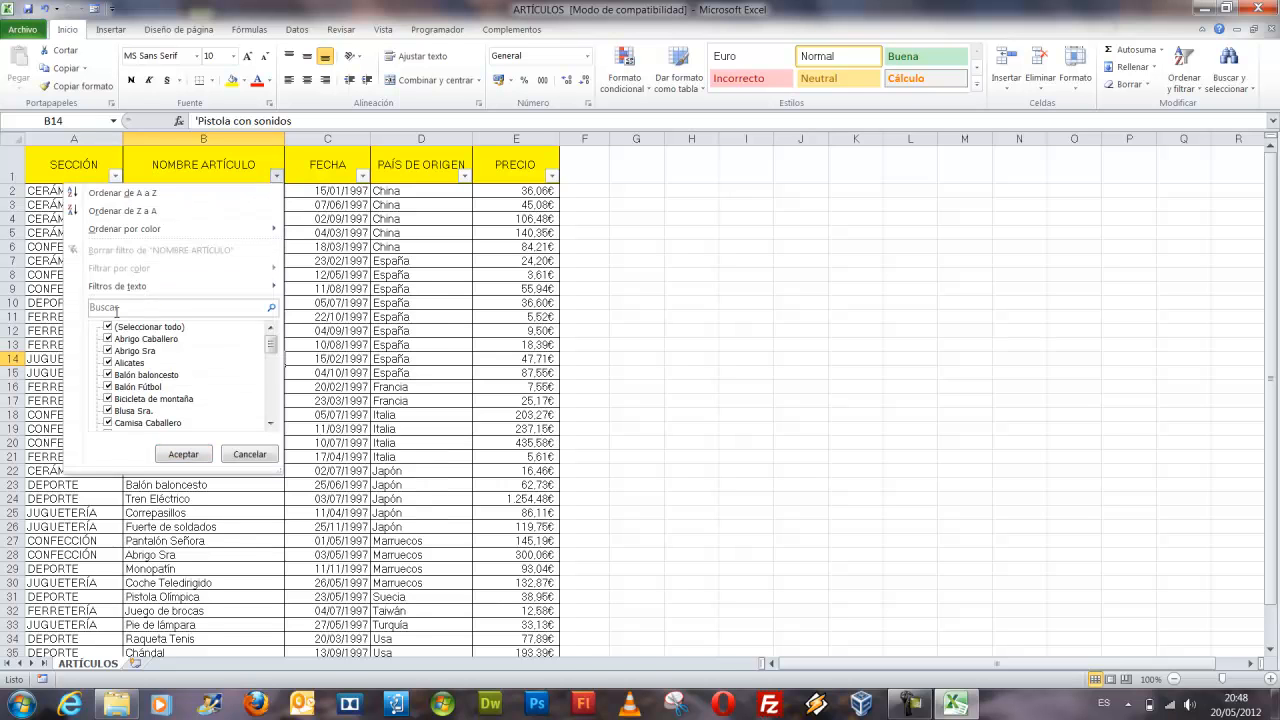
{"action": "mouse_move", "coordinate": [128, 288]}
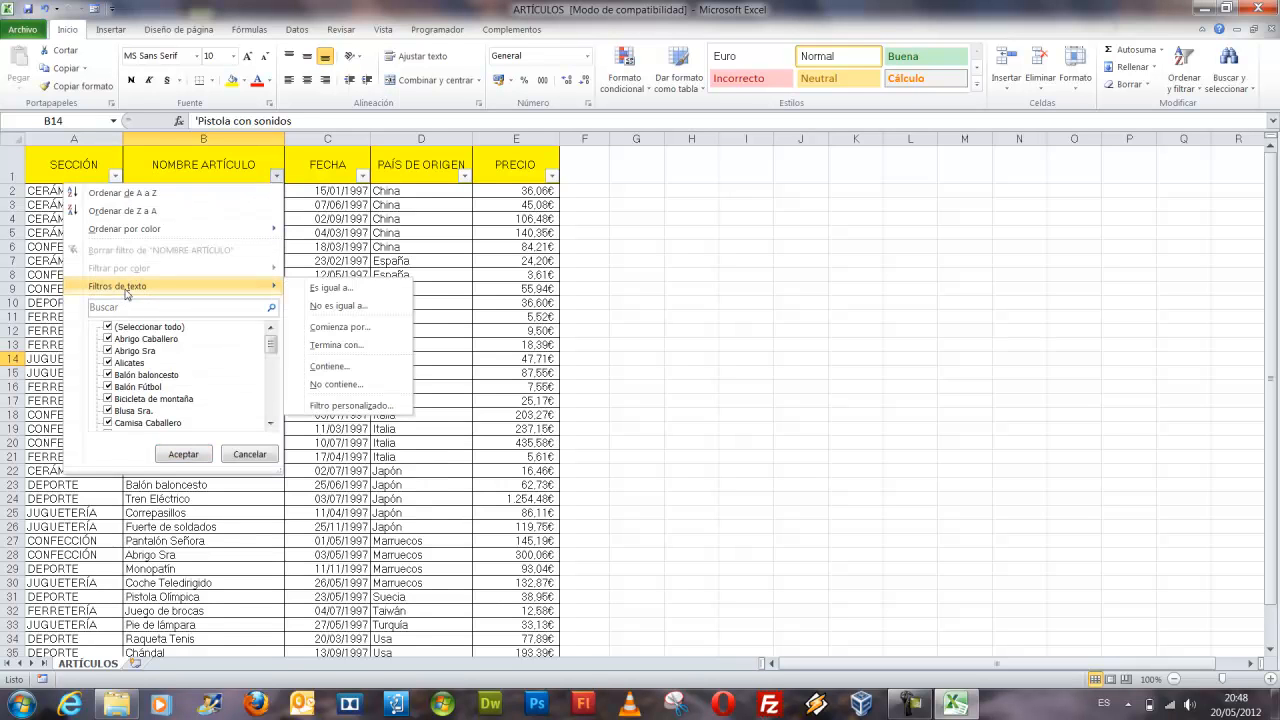
{"action": "left_click", "coordinate": [352, 289]}
{"action": "type", "text": "*r"}
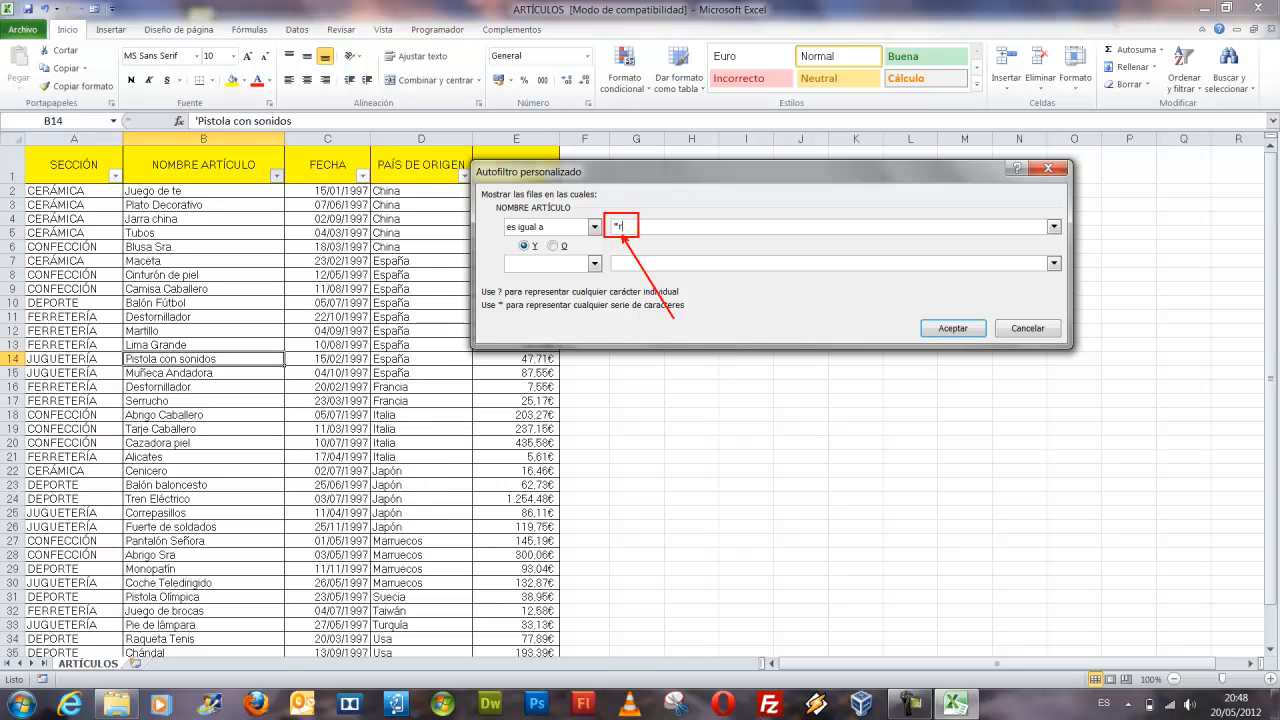
{"action": "left_click", "coordinate": [941, 328]}
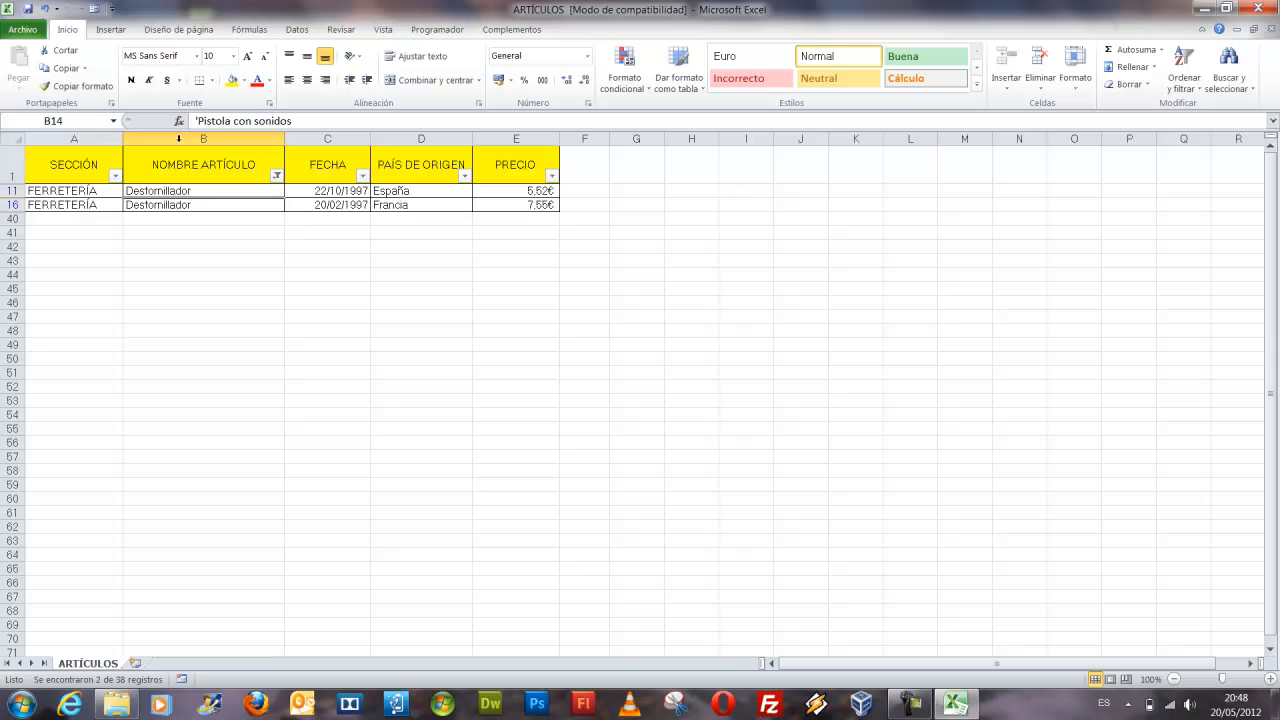
Clear the NOMBRE ARTÍCULO filter and change the article name in cell B35 to Chandal, without the accent
{"action": "left_click", "coordinate": [276, 176]}
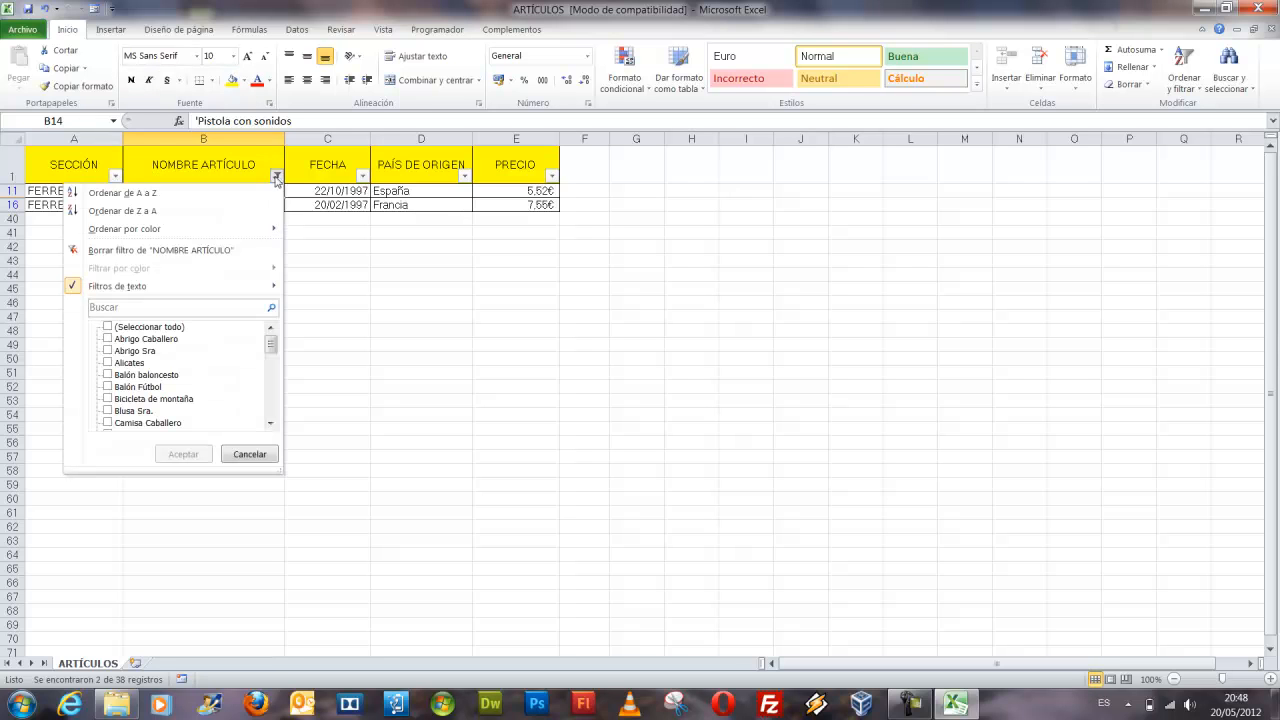
{"action": "left_click", "coordinate": [176, 250]}
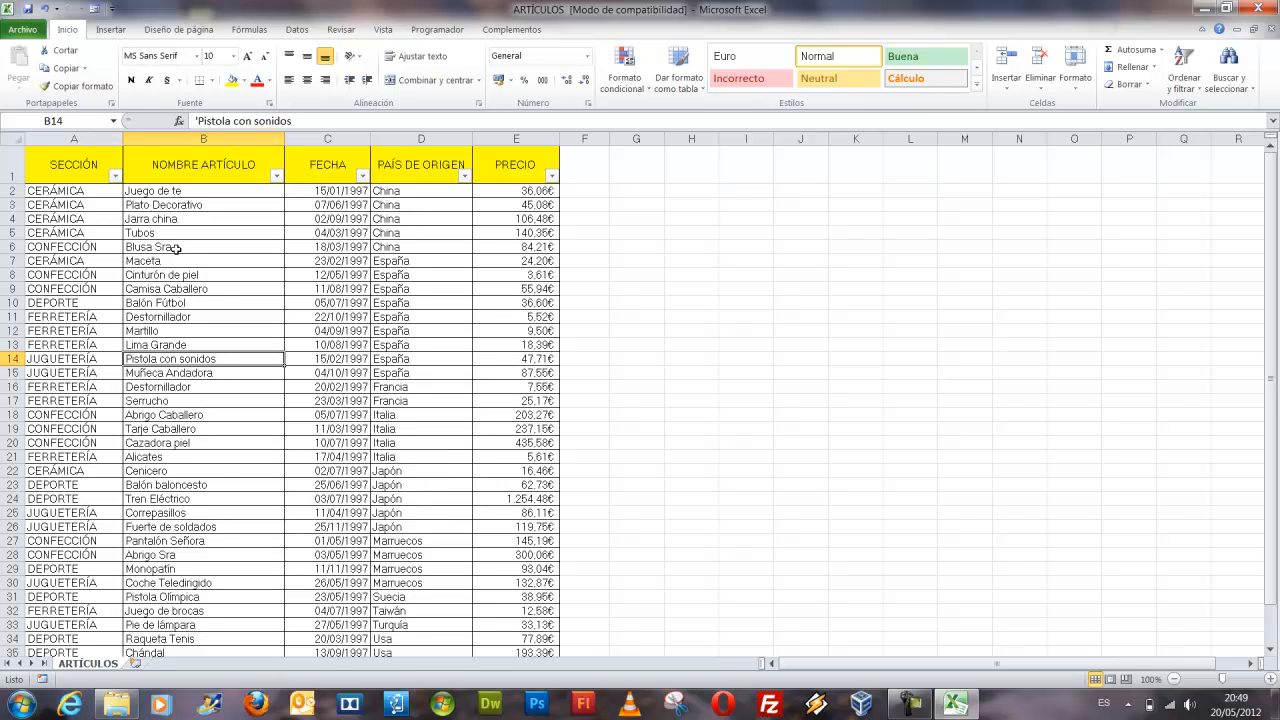
{"action": "left_click", "coordinate": [218, 440]}
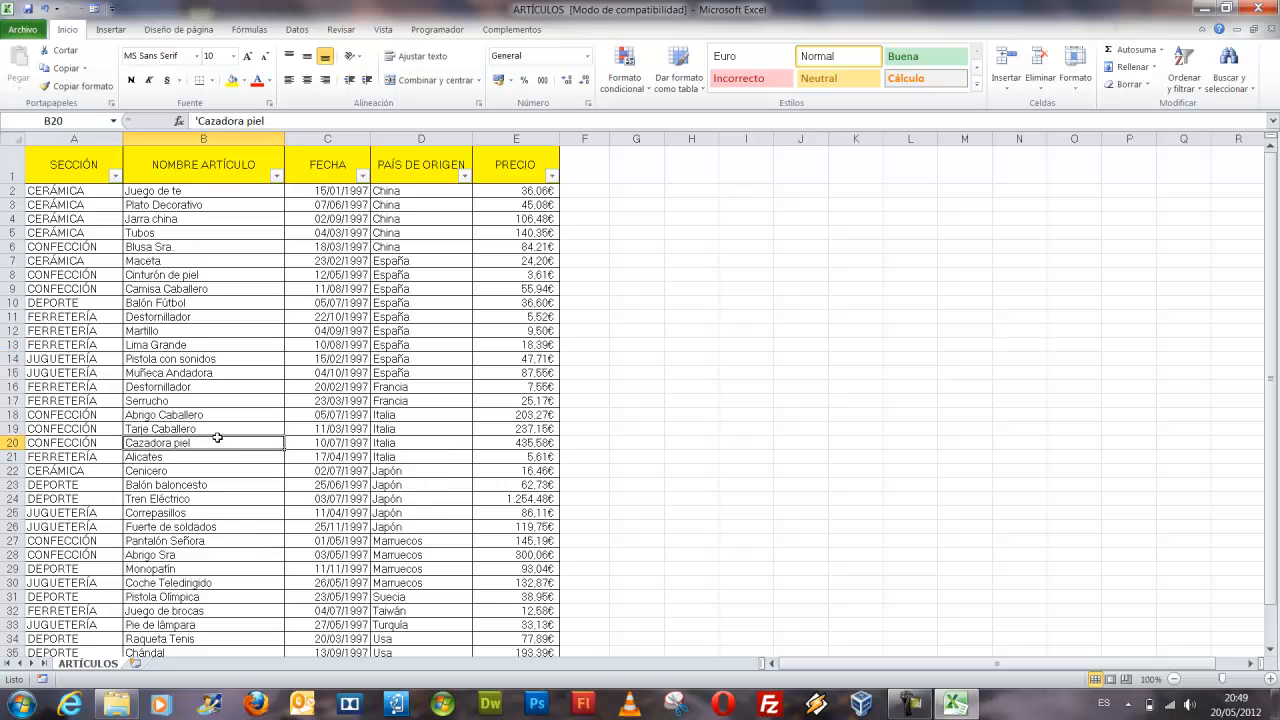
{"action": "scroll", "coordinate": [208, 348], "scroll_direction": "down", "scroll_amount": 3}
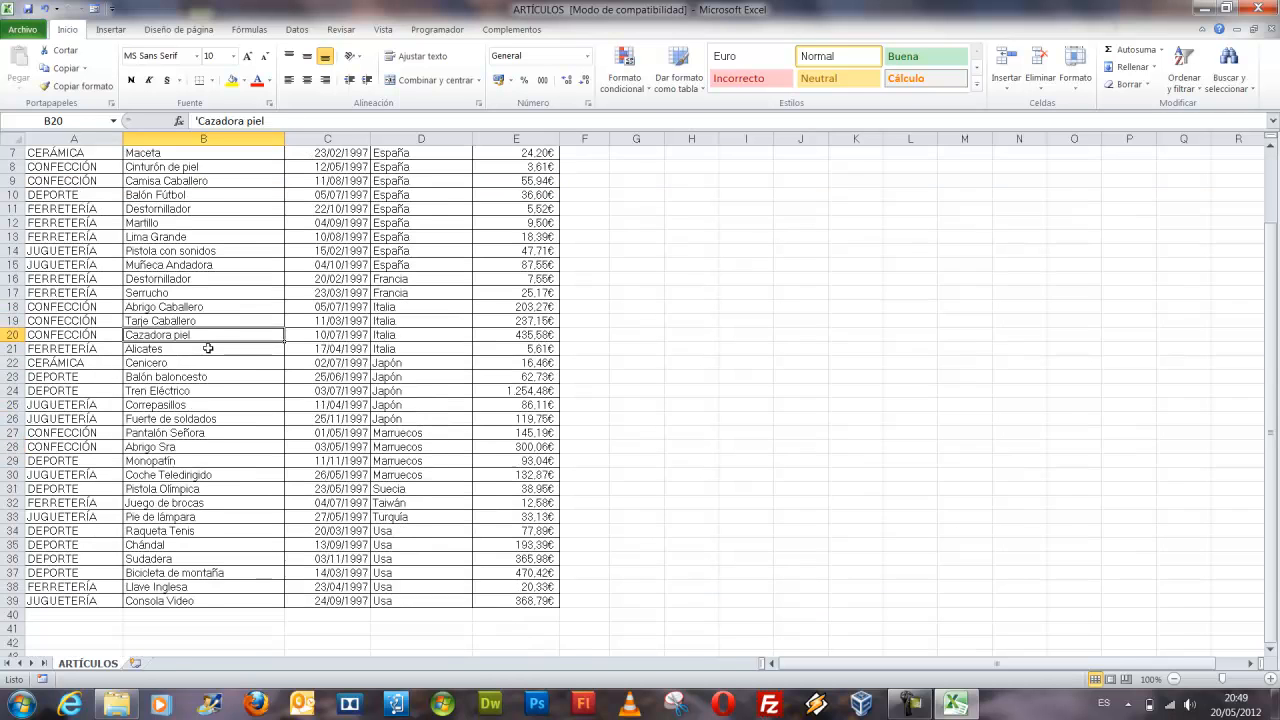
{"action": "left_click", "coordinate": [174, 504]}
{"action": "left_click_drag", "start_coordinate": [116, 490], "coordinate": [298, 516]}
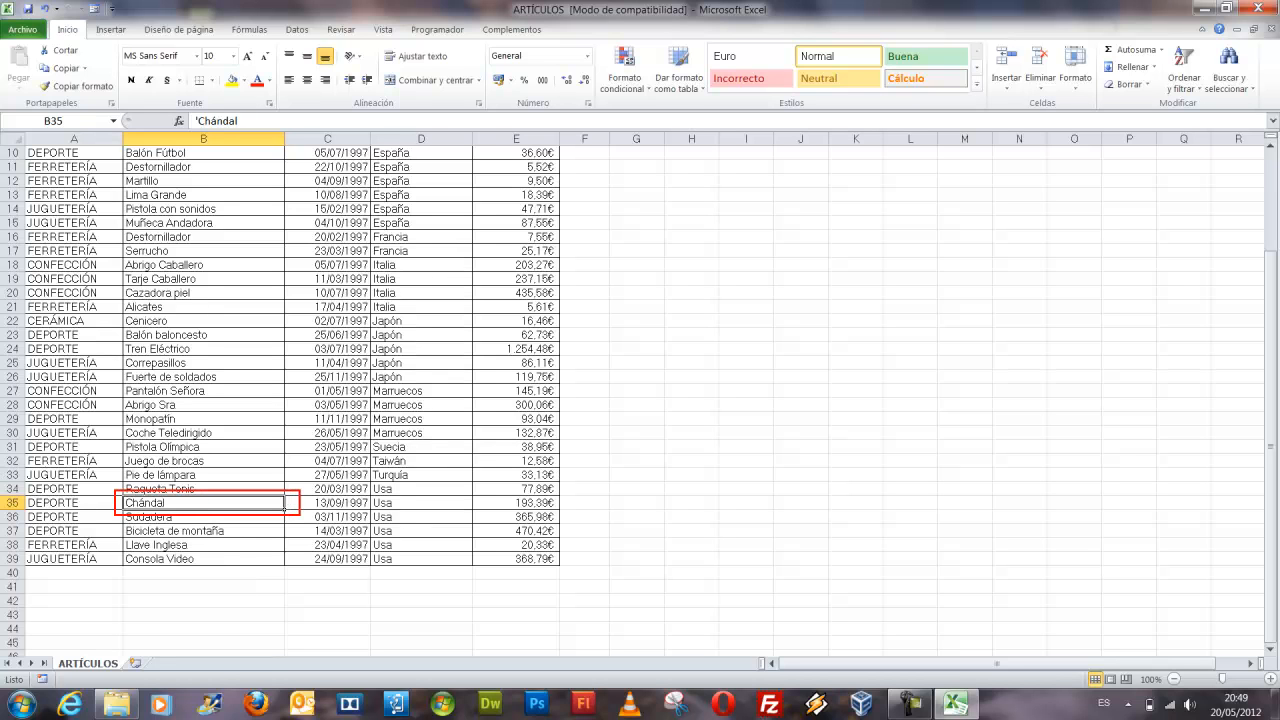
{"action": "double_click", "coordinate": [165, 503]}
{"action": "key", "text": "BackSpace"}
{"action": "type", "text": "a"}
{"action": "key", "text": "Return"}
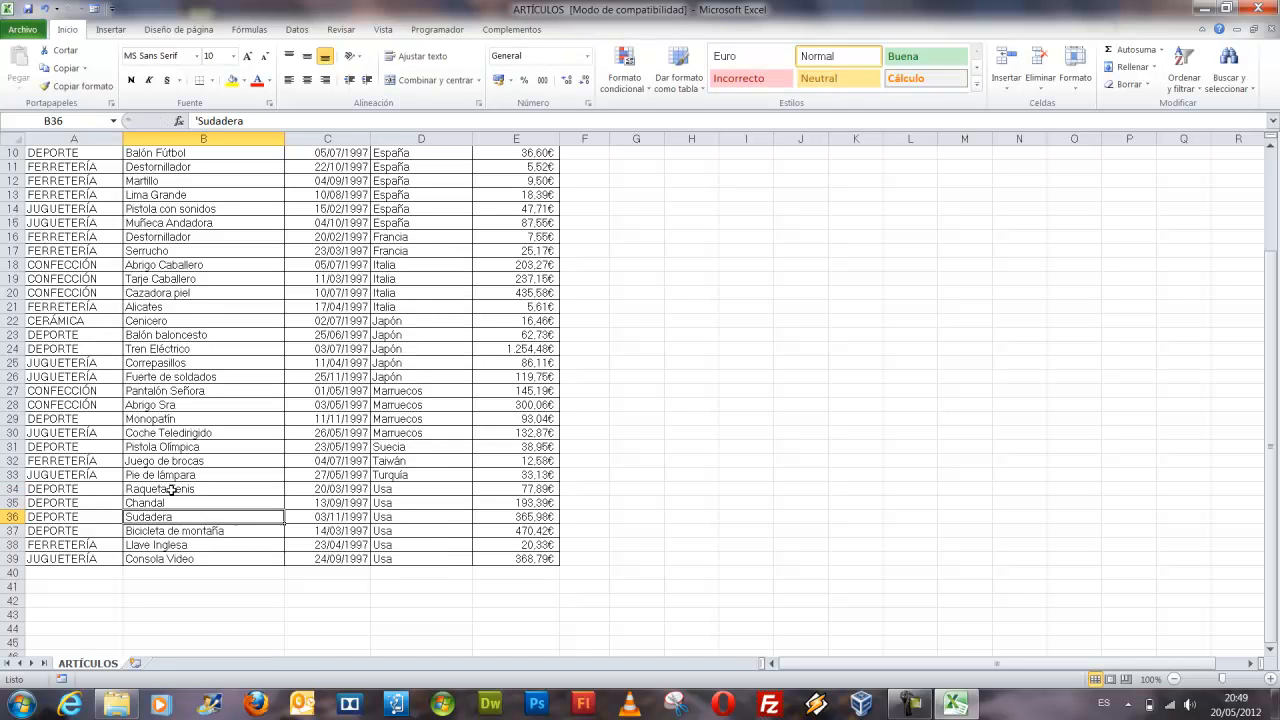
Select the Chandal entry in B35 and filter the NOMBRE ARTÍCULO column with the text condition "es igual a" Chándal
{"action": "left_click", "coordinate": [161, 503]}
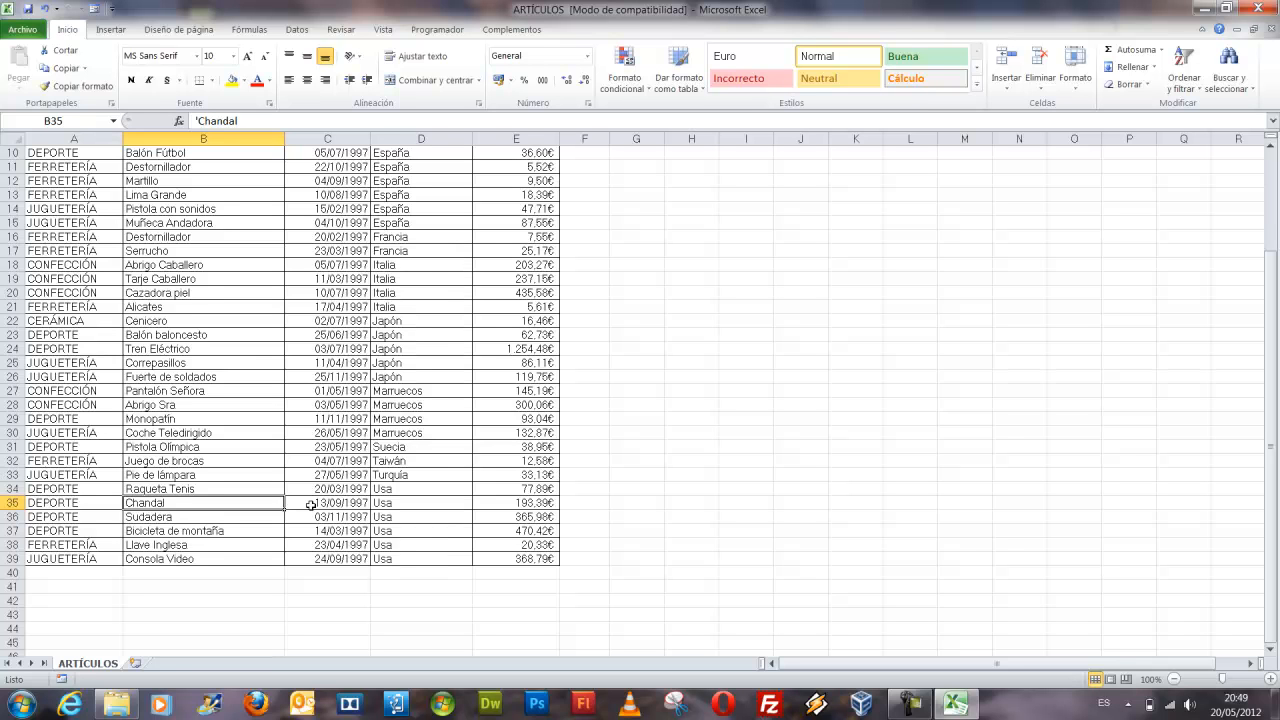
{"action": "key", "text": "ctrl+z"}
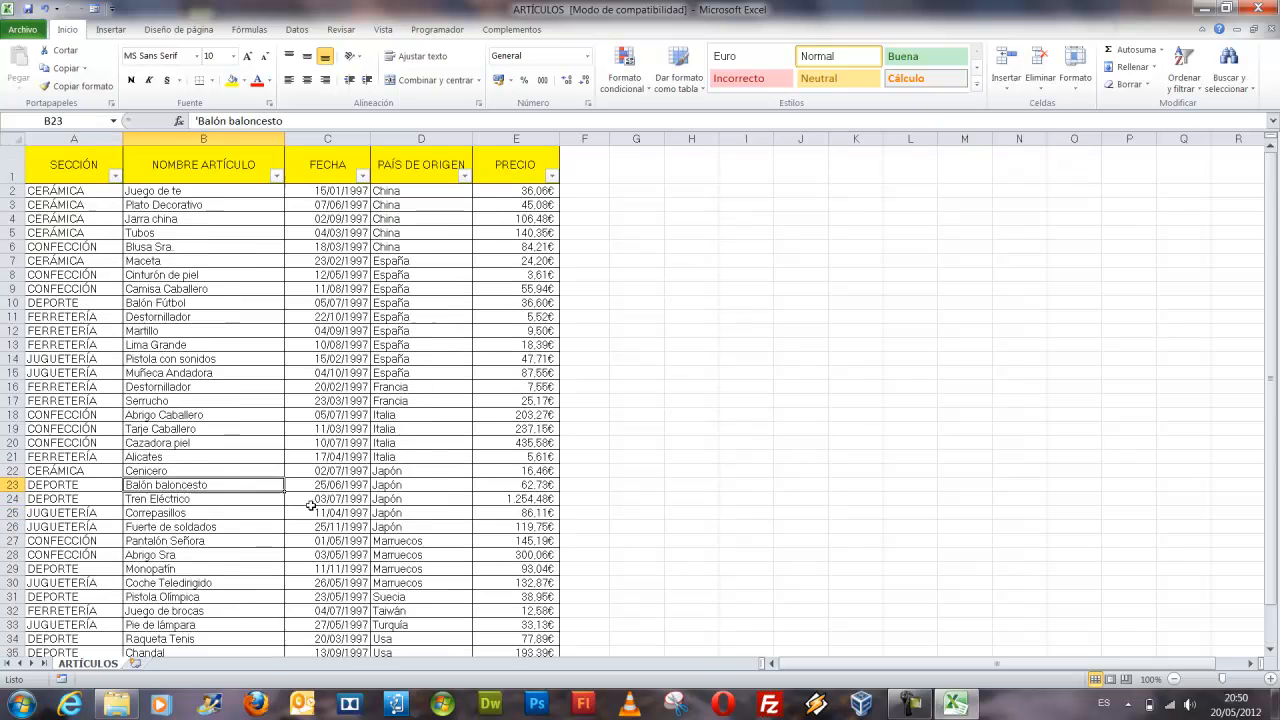
{"action": "scroll", "coordinate": [187, 555], "scroll_direction": "down", "scroll_amount": 2}
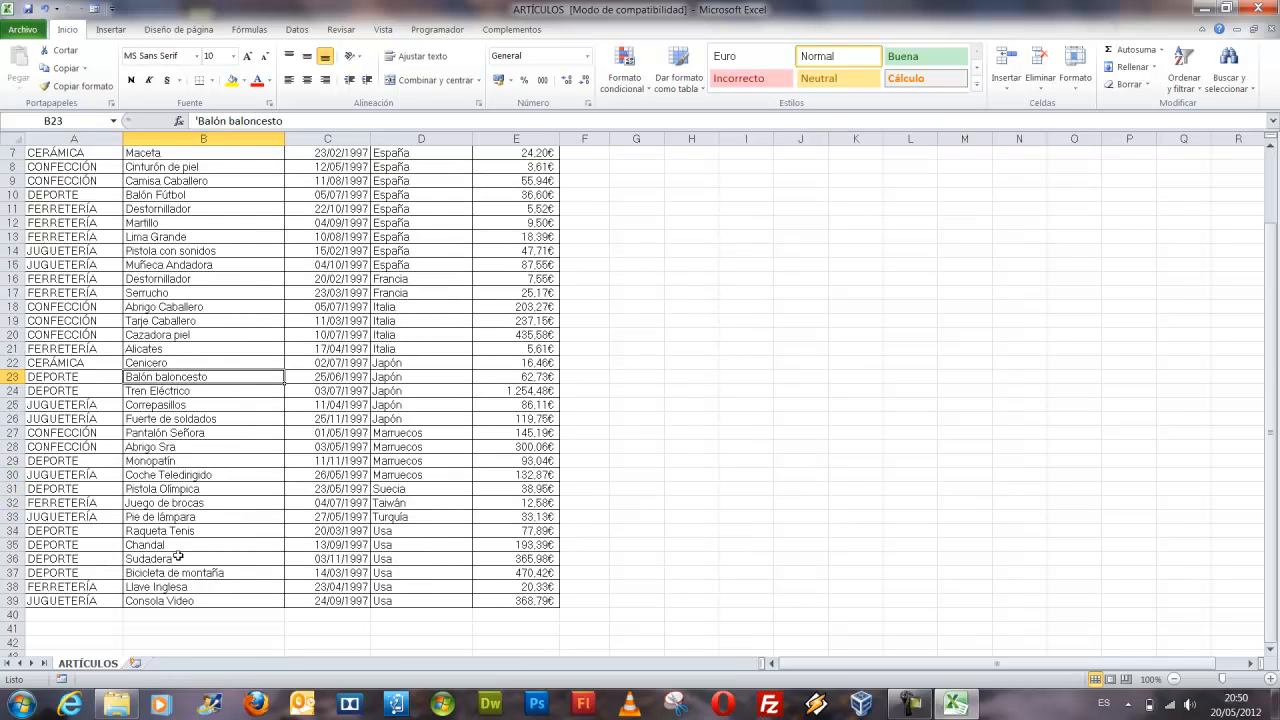
{"action": "left_click", "coordinate": [189, 548]}
{"action": "scroll", "coordinate": [175, 300], "scroll_direction": "up", "scroll_amount": 2}
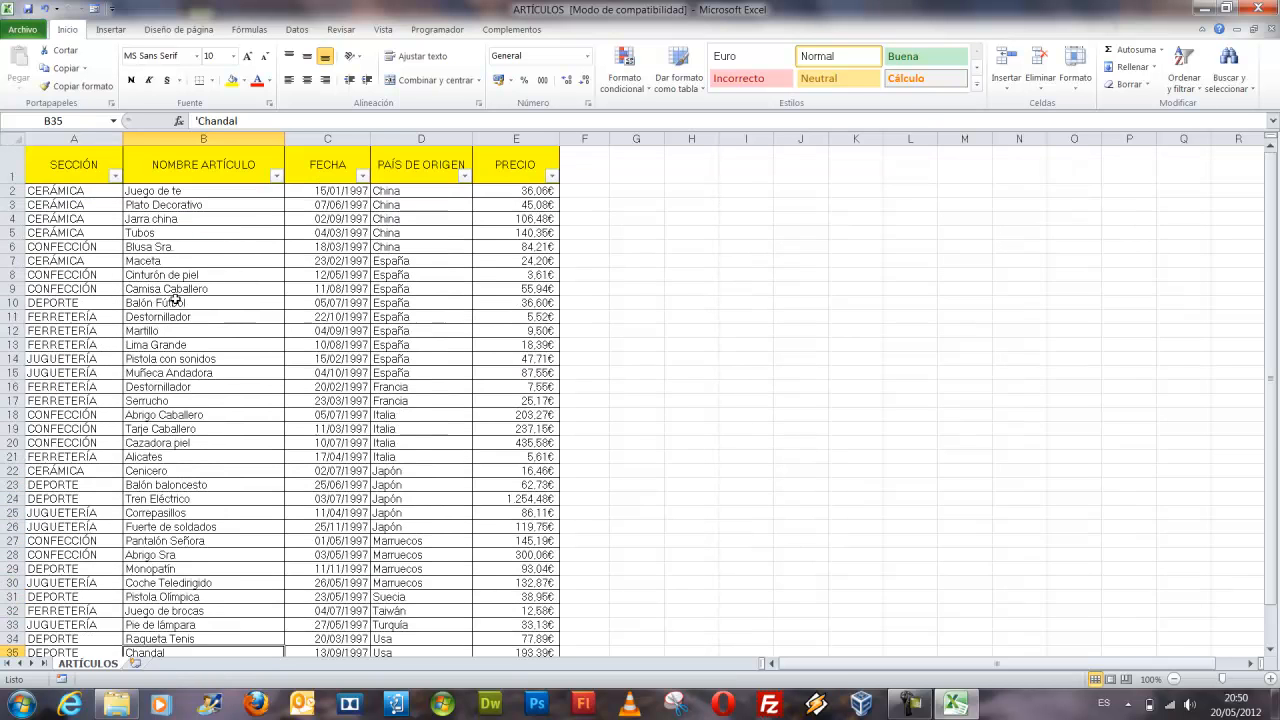
{"action": "left_click", "coordinate": [276, 176]}
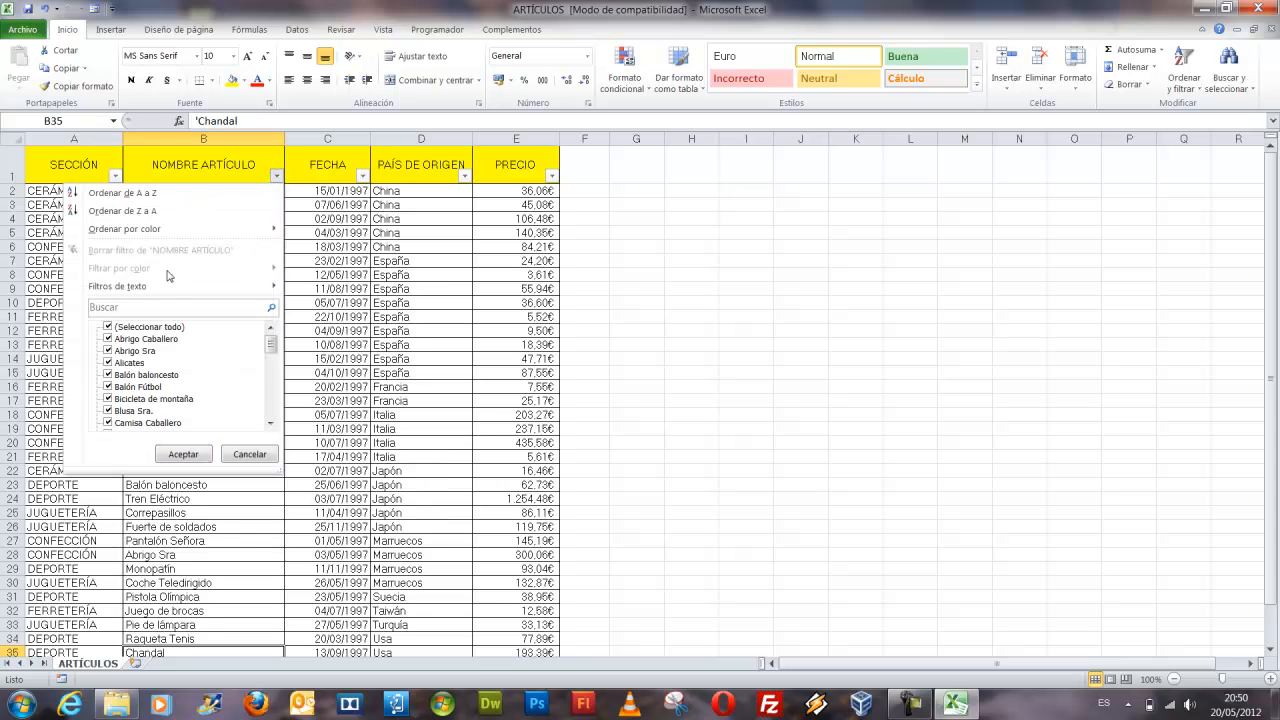
{"action": "mouse_move", "coordinate": [160, 286]}
{"action": "left_click", "coordinate": [335, 291]}
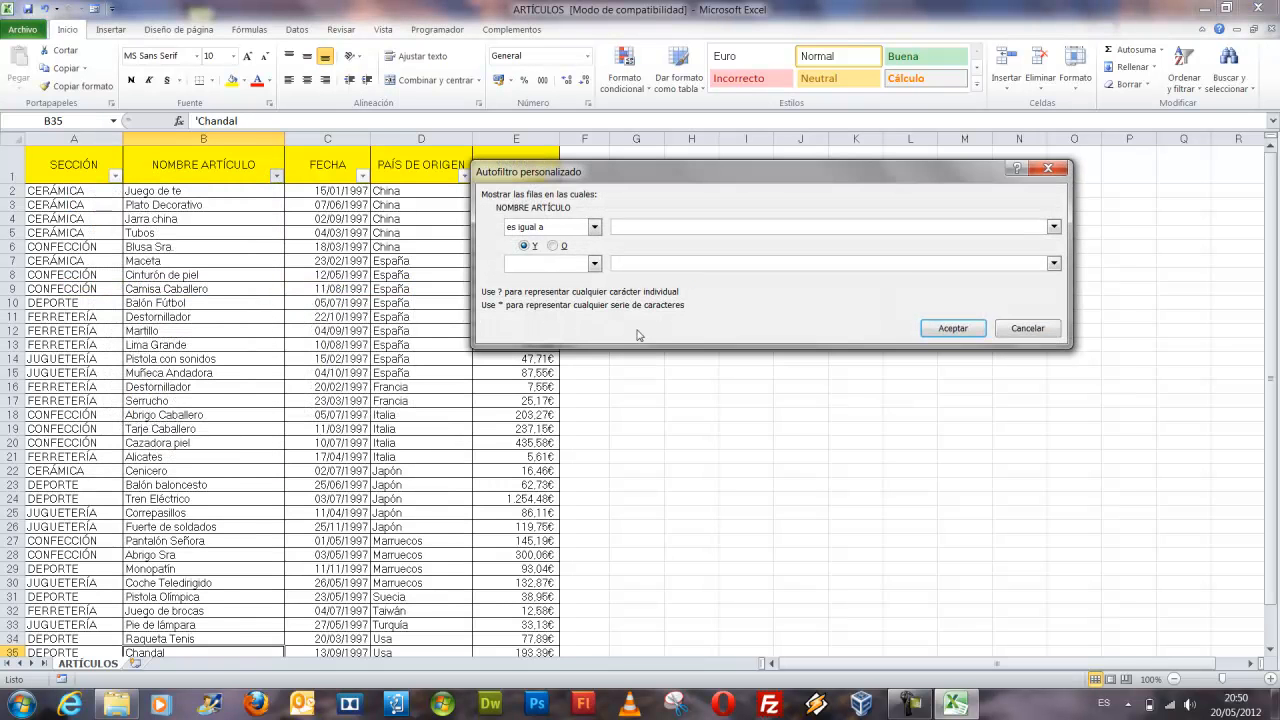
{"action": "type", "text": "Chándal"}
{"action": "left_click", "coordinate": [945, 328]}
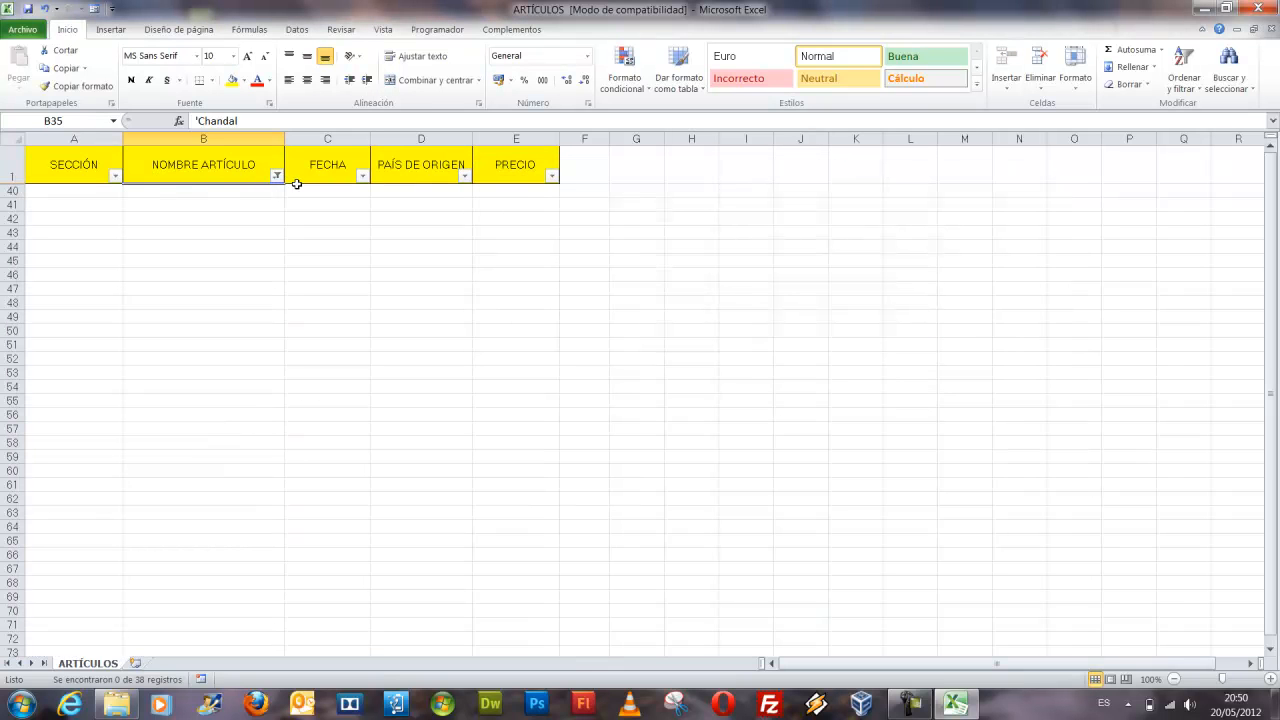
Clear the NOMBRE ARTÍCULO filter and apply a new text filter with the condition "es igual a" Chandal
{"action": "left_click", "coordinate": [276, 177]}
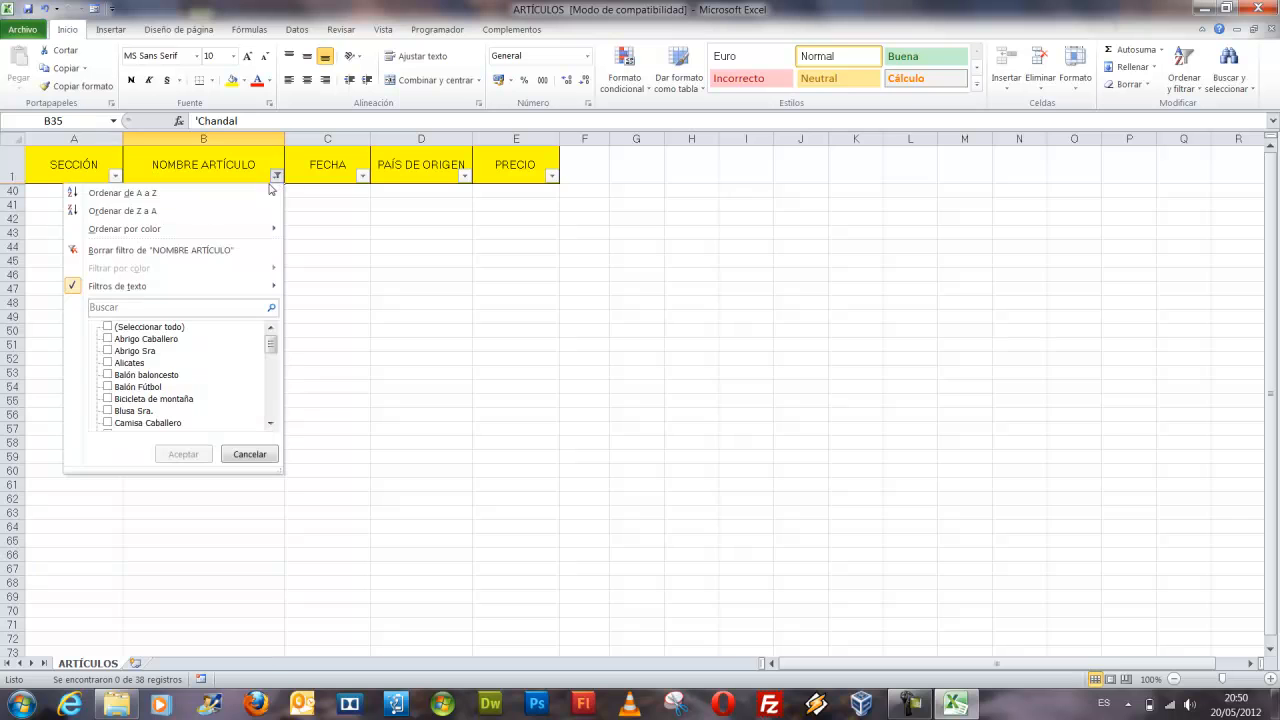
{"action": "left_click", "coordinate": [170, 250]}
{"action": "left_click", "coordinate": [276, 177]}
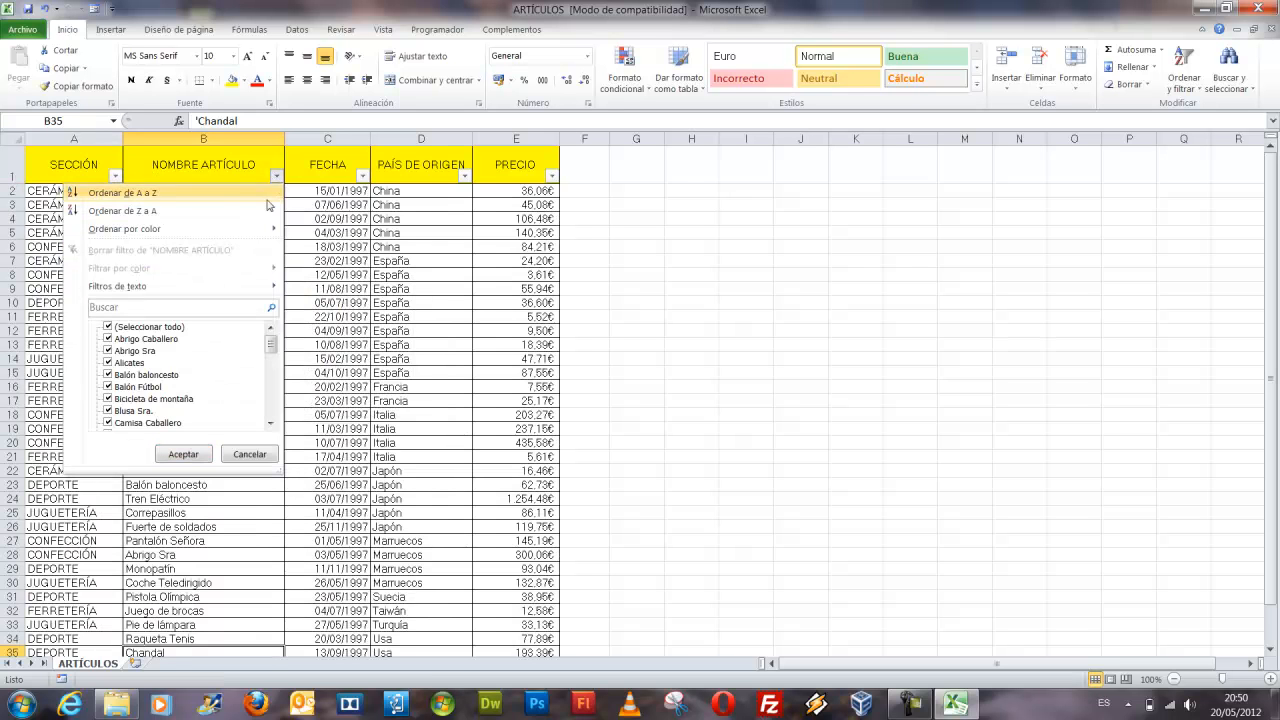
{"action": "mouse_move", "coordinate": [178, 286]}
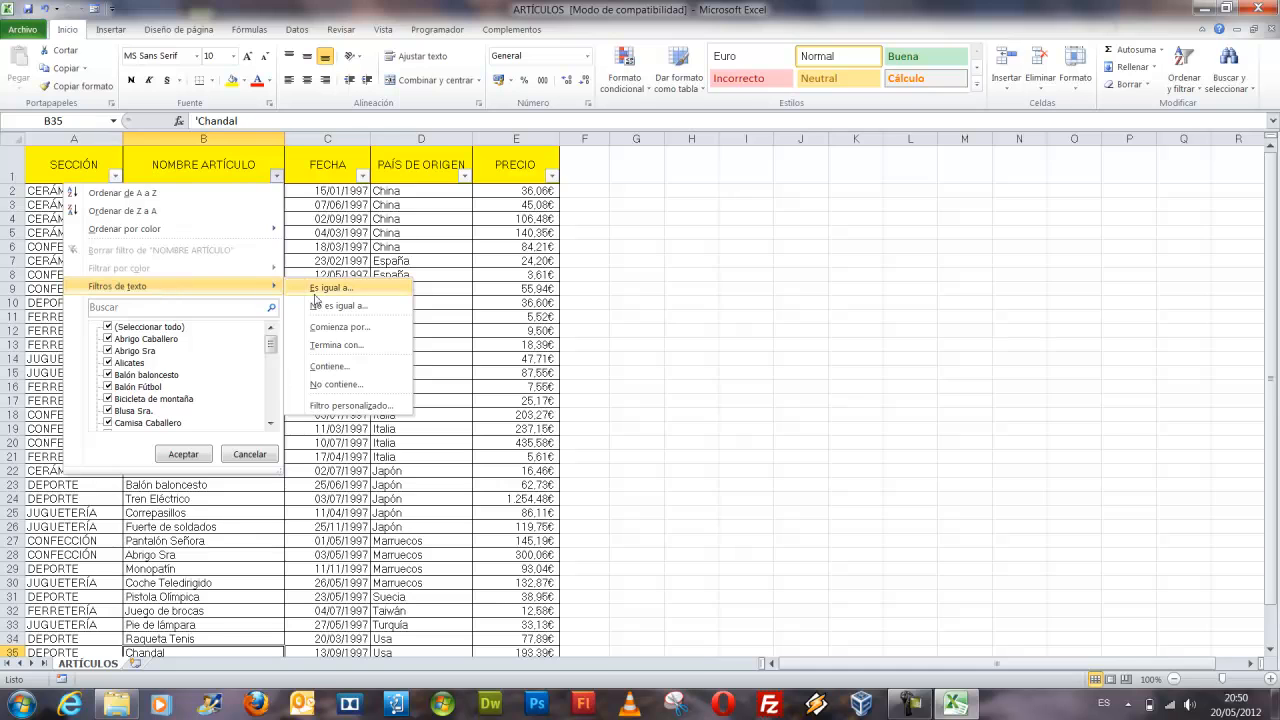
{"action": "left_click", "coordinate": [296, 294]}
{"action": "type", "text": "C"}
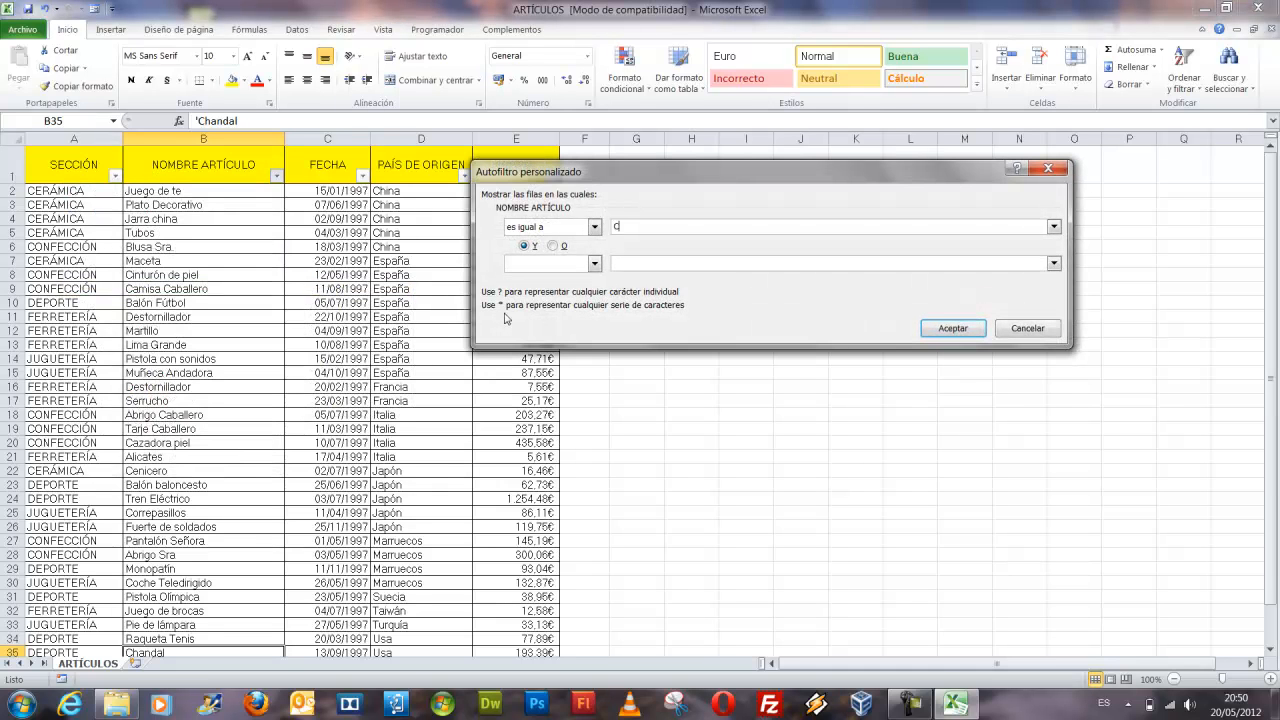
{"action": "type", "text": "handal"}
{"action": "left_click", "coordinate": [950, 328]}
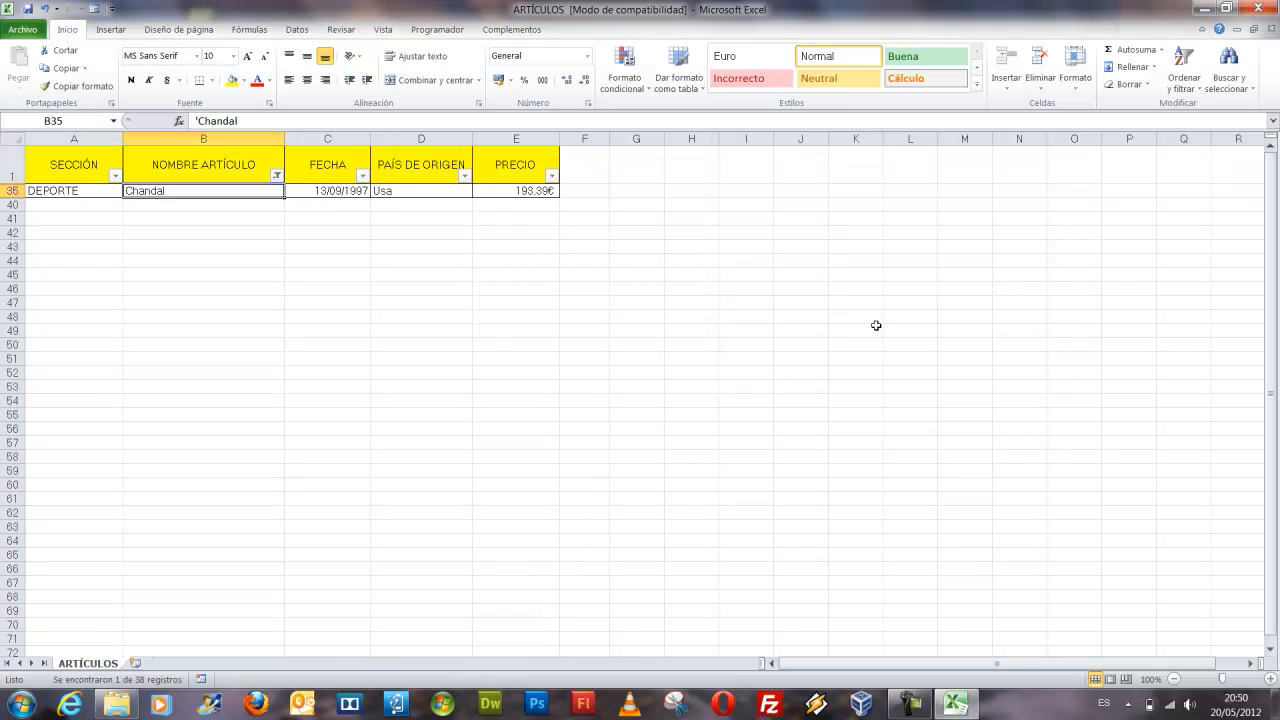
Clear the NOMBRE ARTÍCULO filter and apply a new text filter with the condition "es igual a" Ch?ndal
{"action": "left_click", "coordinate": [277, 177]}
{"action": "left_click", "coordinate": [218, 252]}
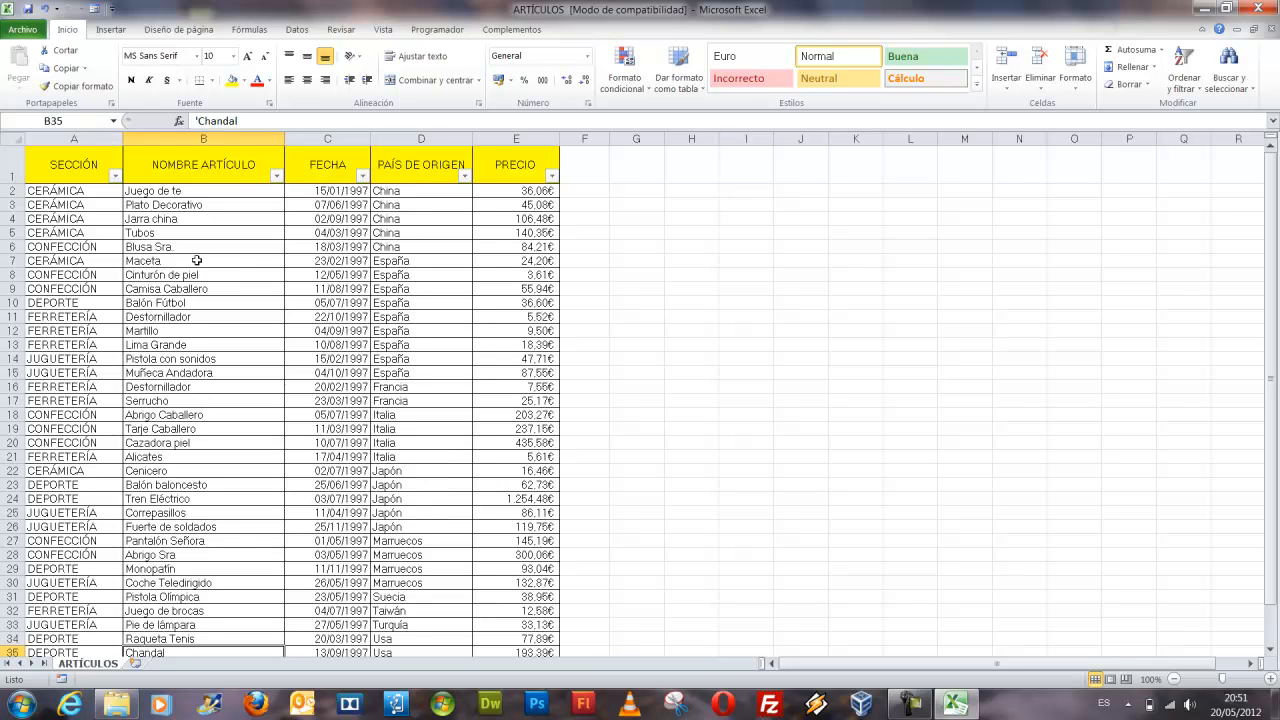
{"action": "left_click", "coordinate": [278, 180]}
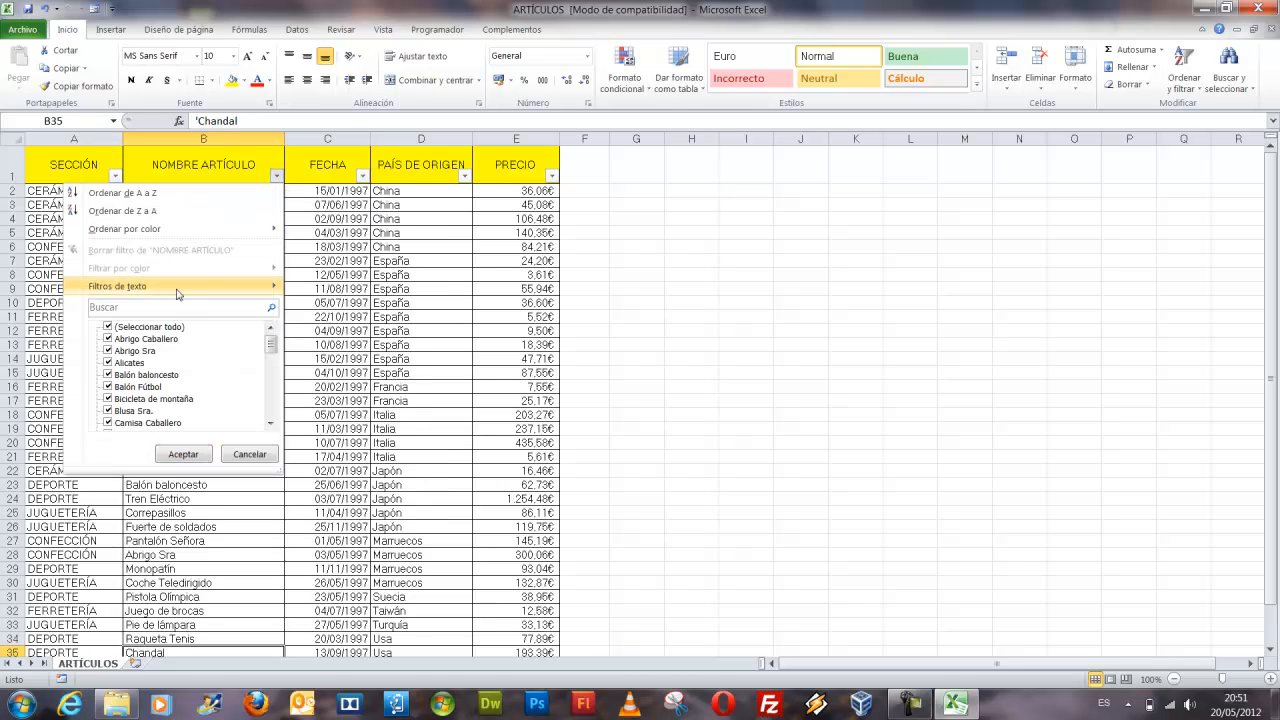
{"action": "mouse_move", "coordinate": [177, 293]}
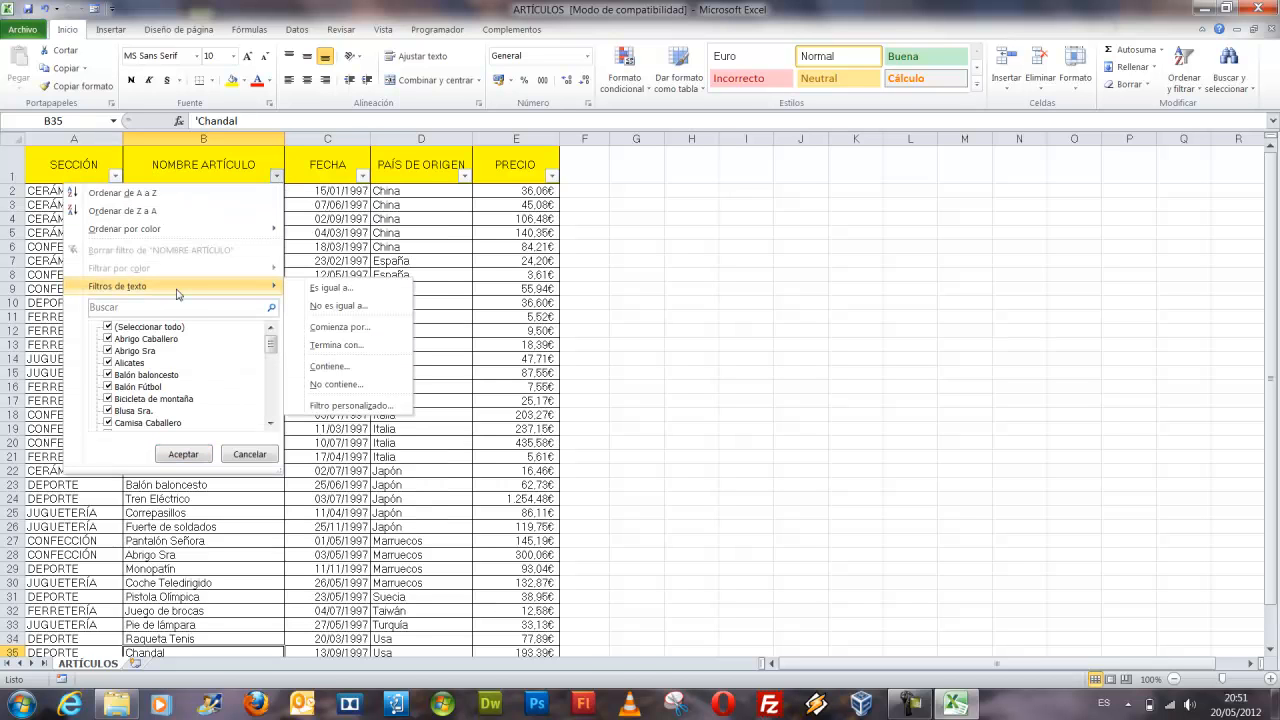
{"action": "left_click", "coordinate": [351, 291]}
{"action": "type", "text": "Ch"}
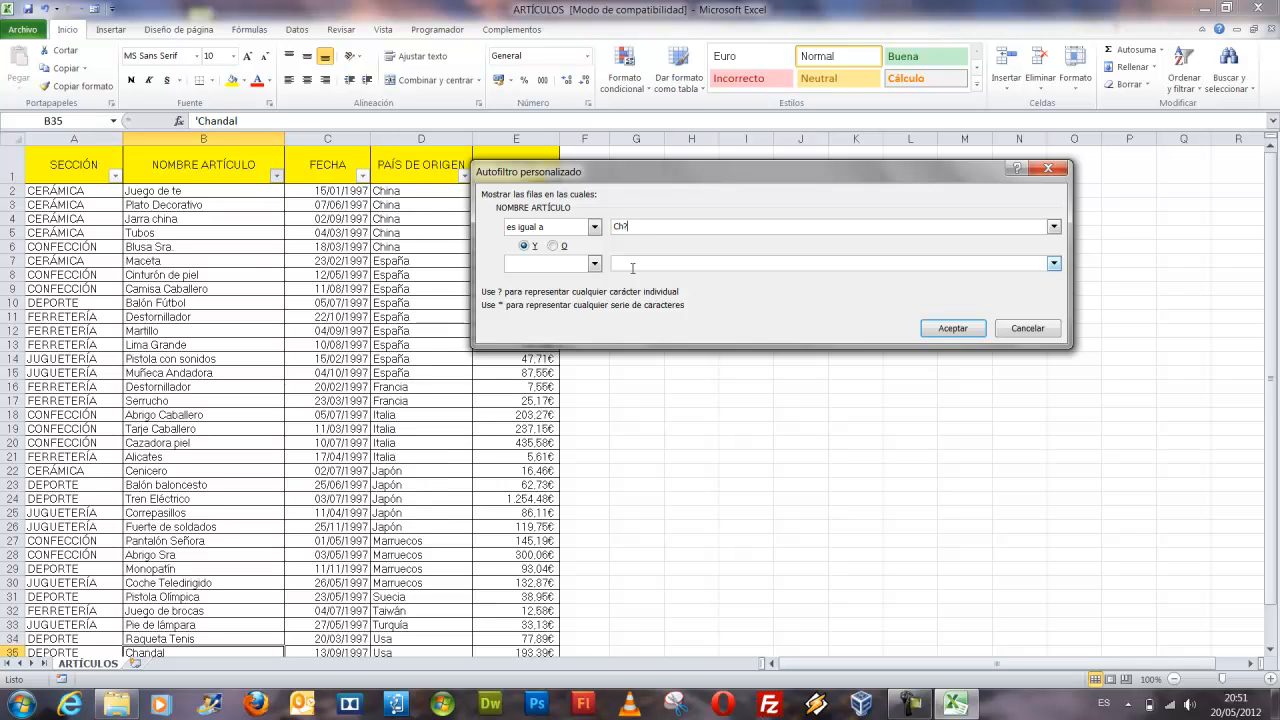
{"action": "type", "text": "?ndal"}
{"action": "left_click_drag", "start_coordinate": [600, 207], "coordinate": [722, 247]}
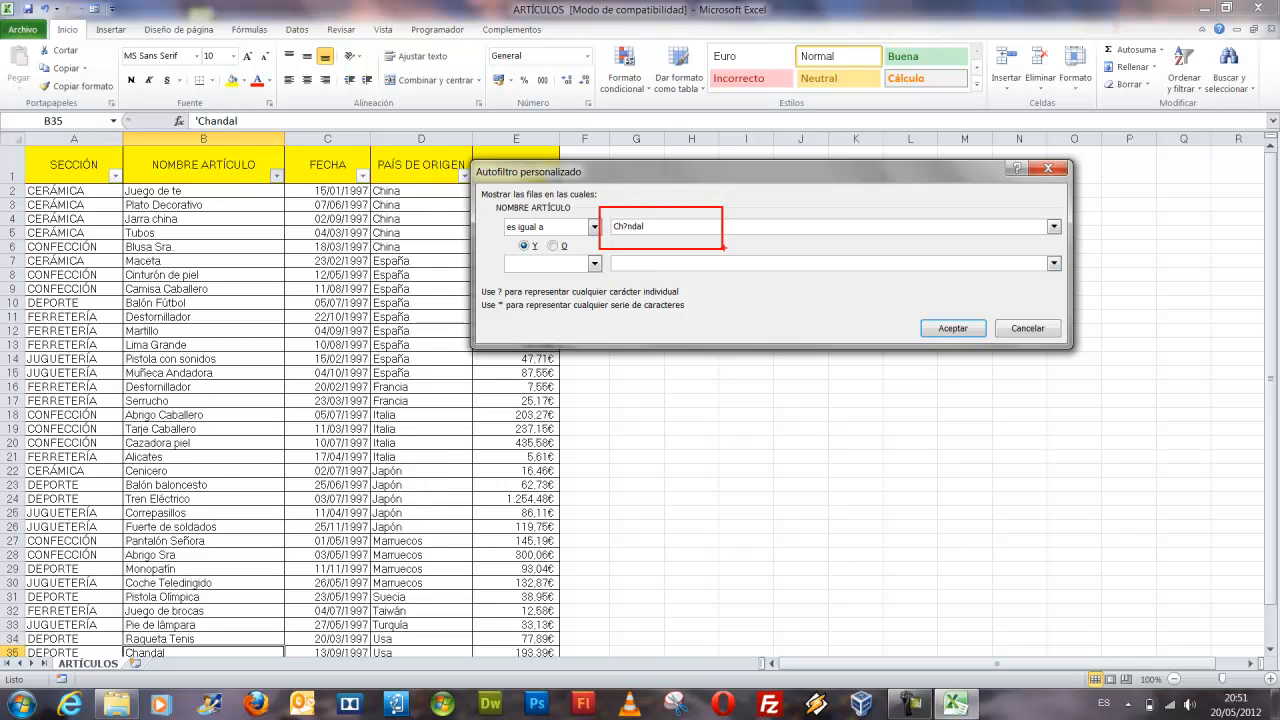
{"action": "key", "text": "Escape"}
{"action": "left_click", "coordinate": [965, 328]}
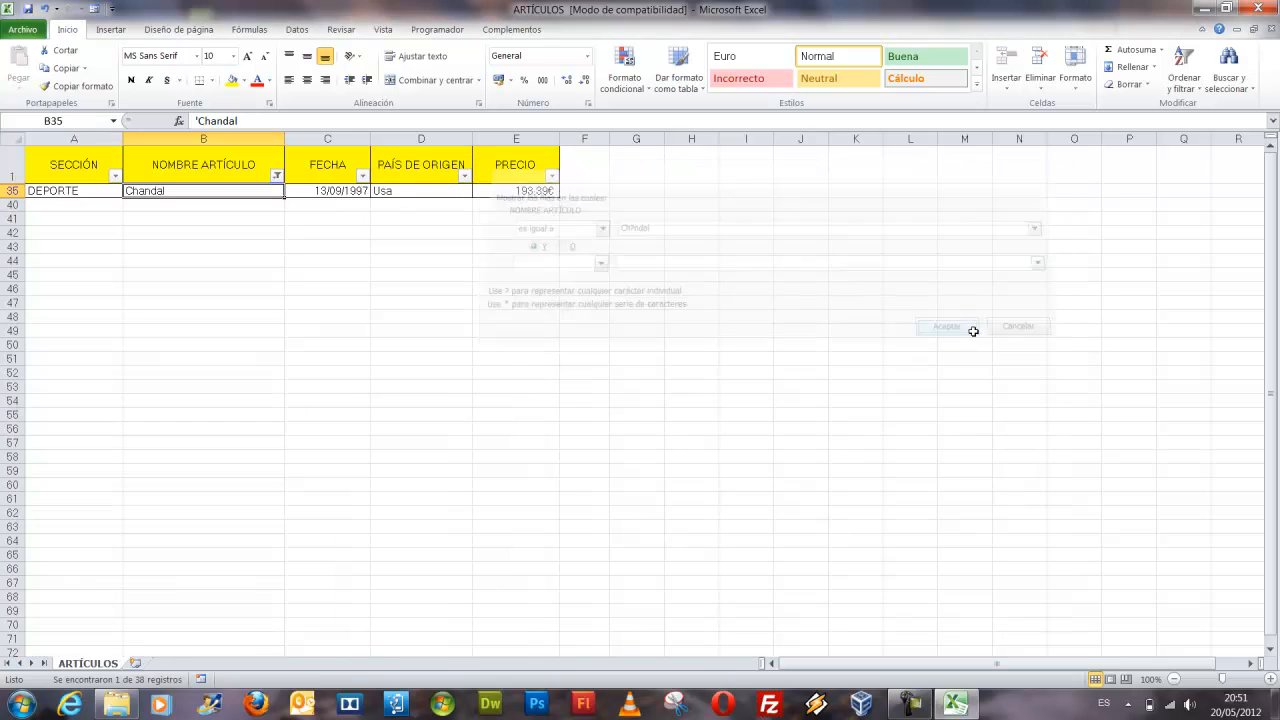
Clear the NOMBRE ARTÍCULO filter and select the Chandal entry in row 35 of the full list
{"action": "left_click", "coordinate": [277, 175]}
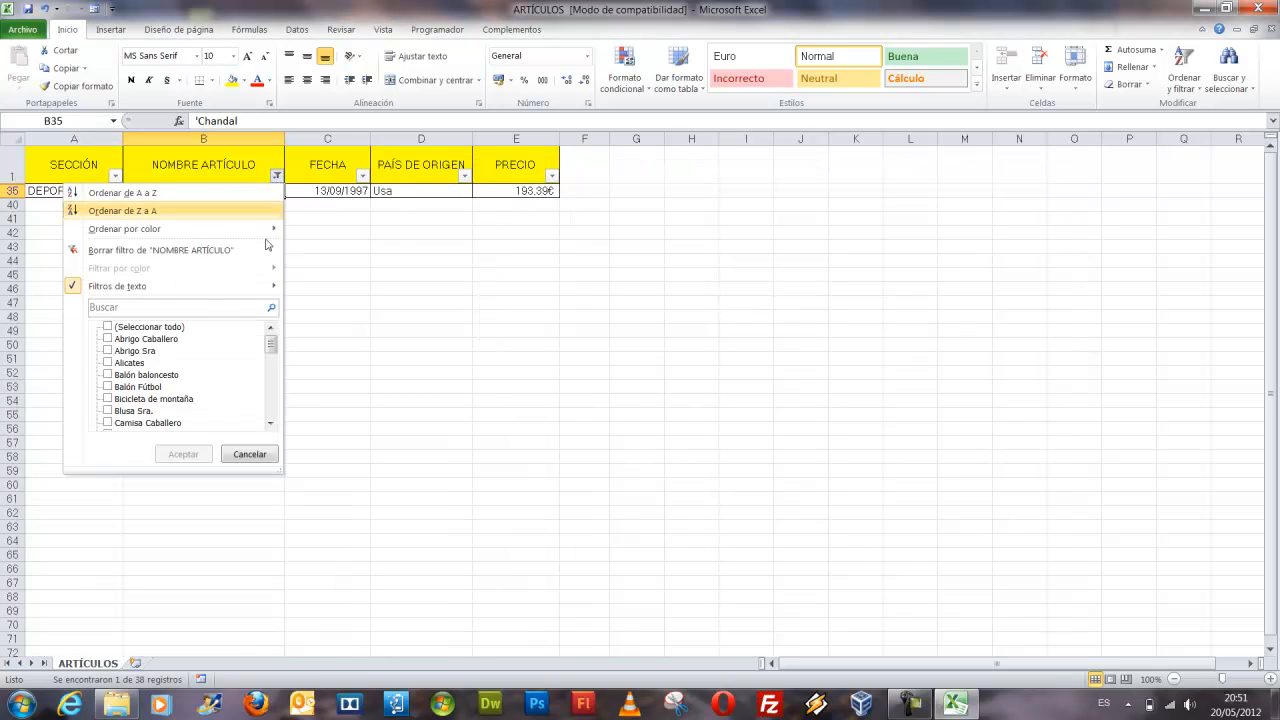
{"action": "left_click", "coordinate": [191, 250]}
{"action": "left_click", "coordinate": [240, 455]}
{"action": "scroll", "coordinate": [240, 455], "scroll_direction": "down", "scroll_amount": 4}
{"action": "left_click", "coordinate": [170, 461]}
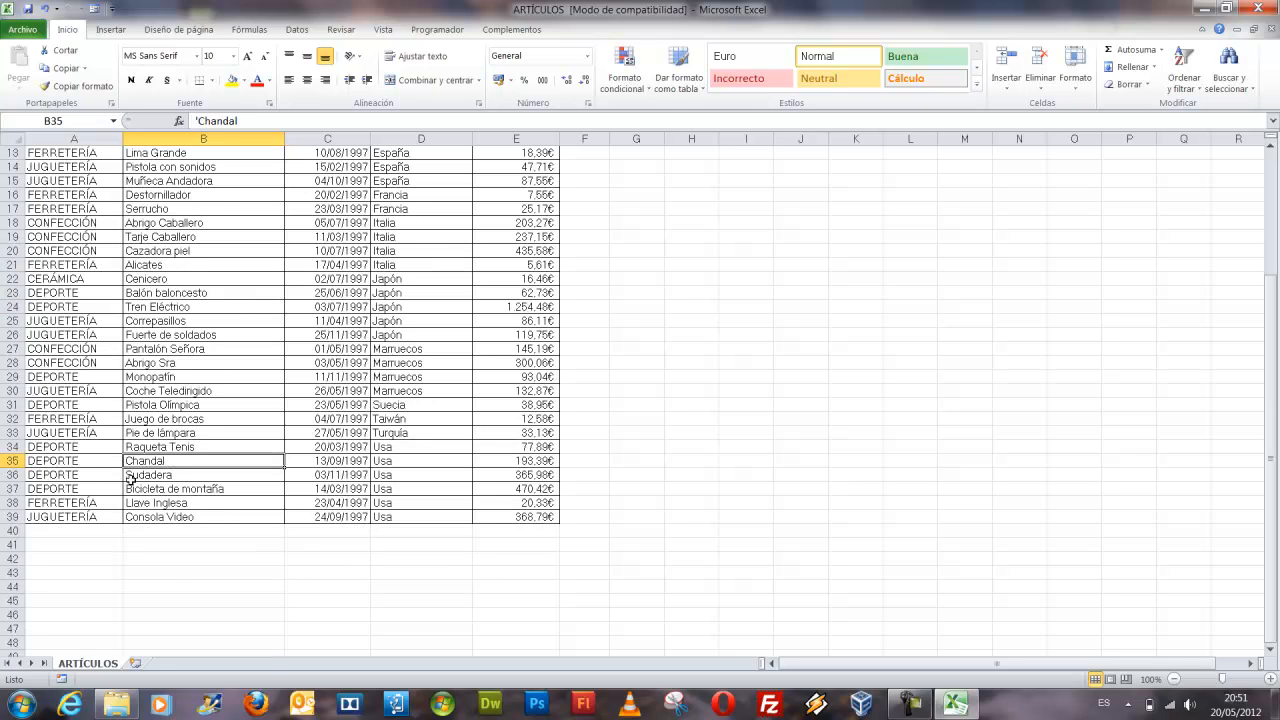
Start a new record in row 40 with section DEPORTE and article name Chándal
{"action": "left_click", "coordinate": [100, 530]}
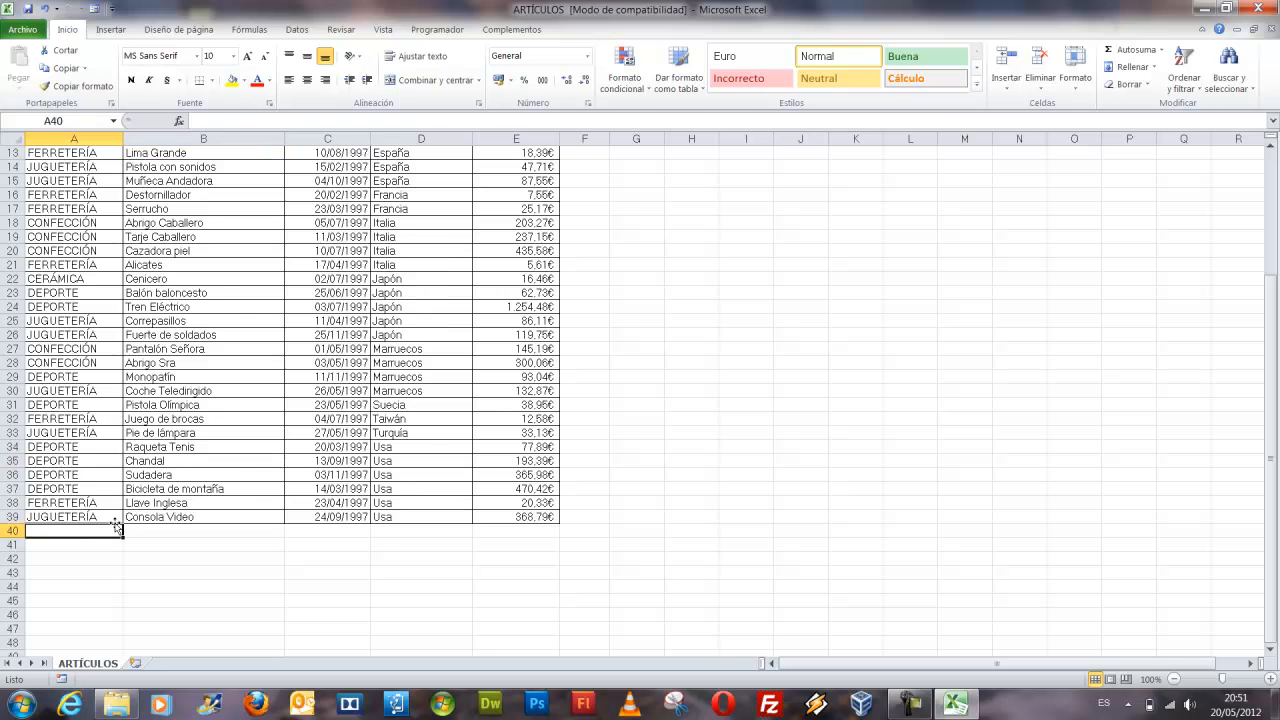
{"action": "type", "text": "DEPORTE"}
{"action": "key", "text": "Tab"}
{"action": "type", "text": "Chandal"}
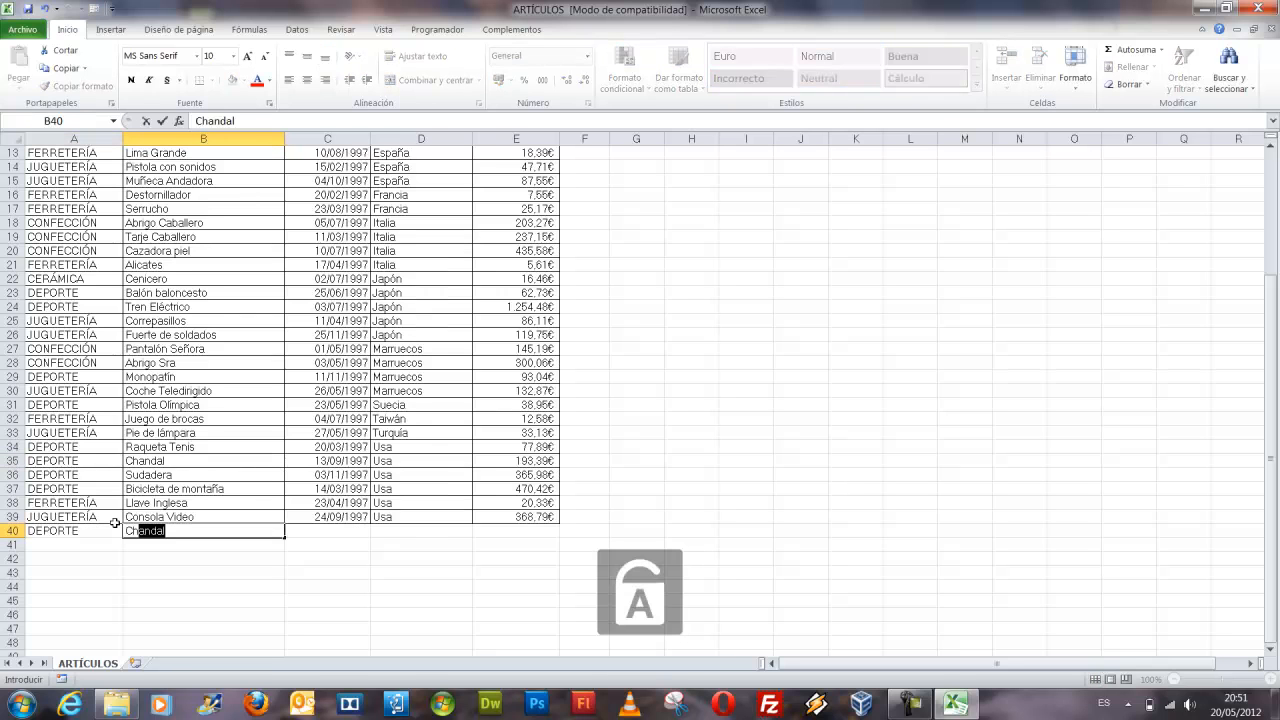
{"action": "key", "text": "BackSpace"}
{"action": "key", "text": "BackSpace"}
{"action": "key", "text": "BackSpace"}
{"action": "key", "text": "BackSpace"}
{"action": "key", "text": "BackSpace"}
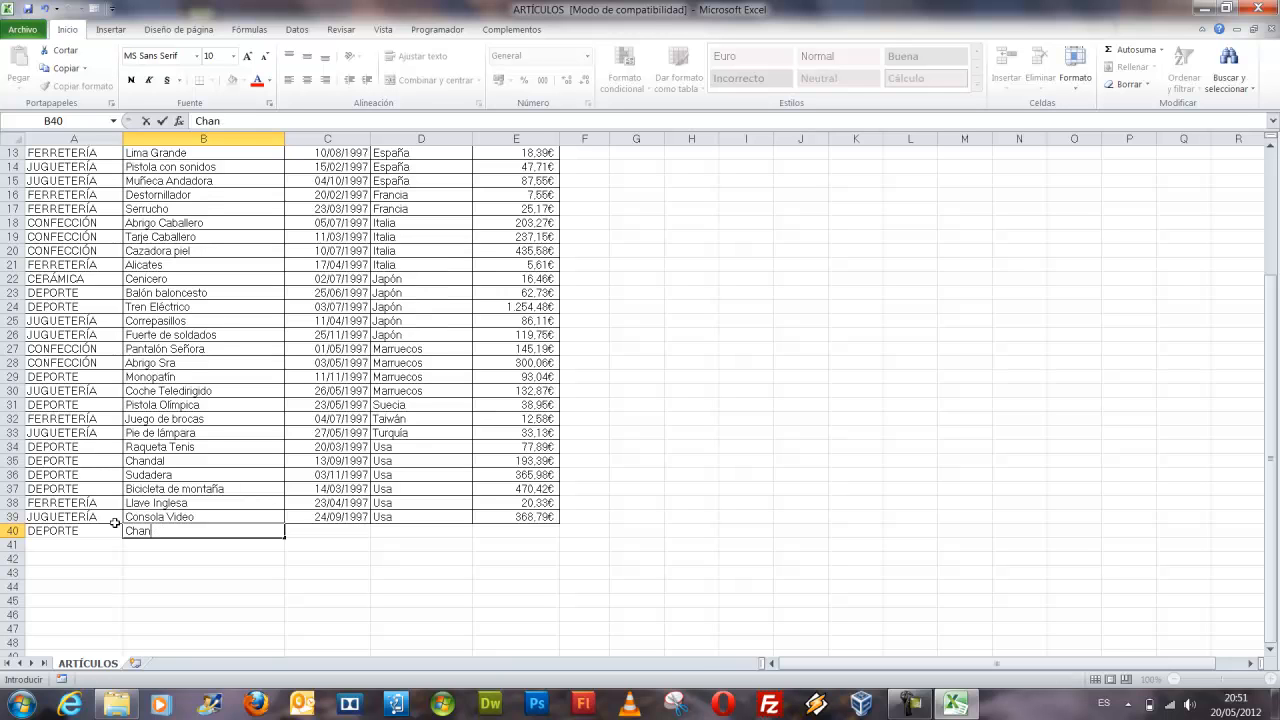
{"action": "type", "text": "ándal"}
{"action": "key", "text": "Tab"}
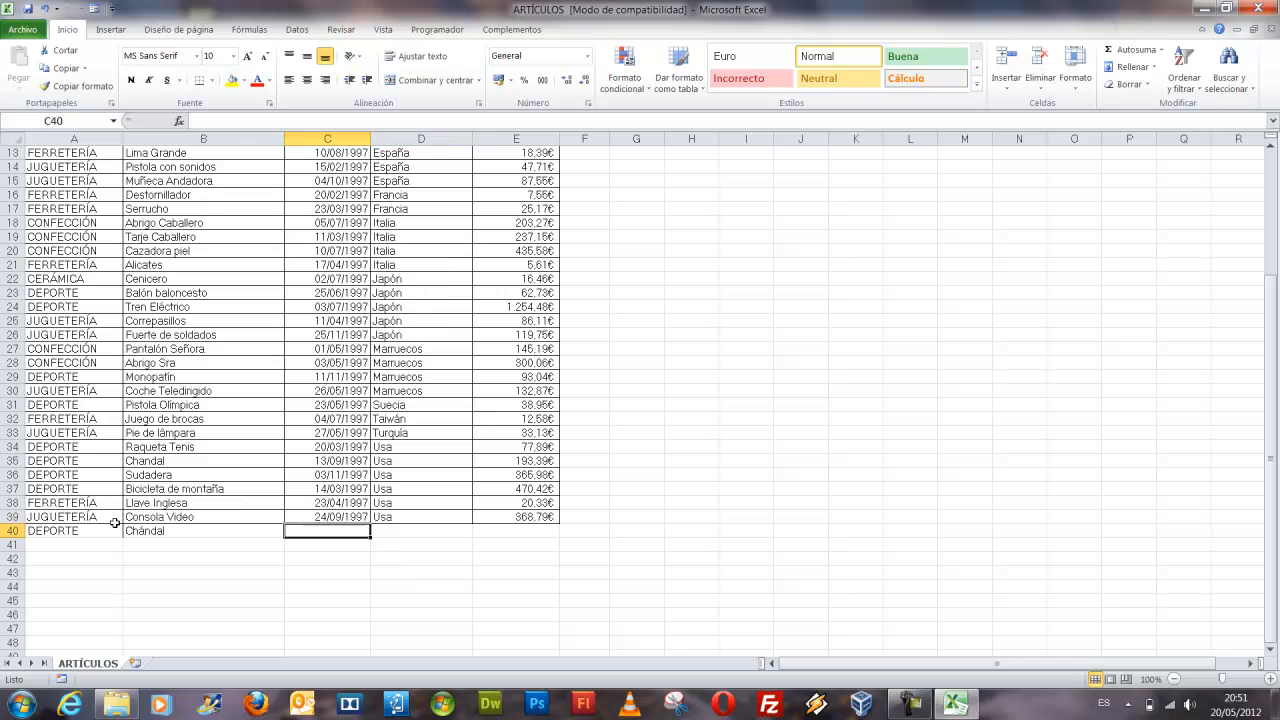
Complete the row 40 record with date 25/05/1997, country of origin España and price 150
{"action": "type", "text": "25/05"}
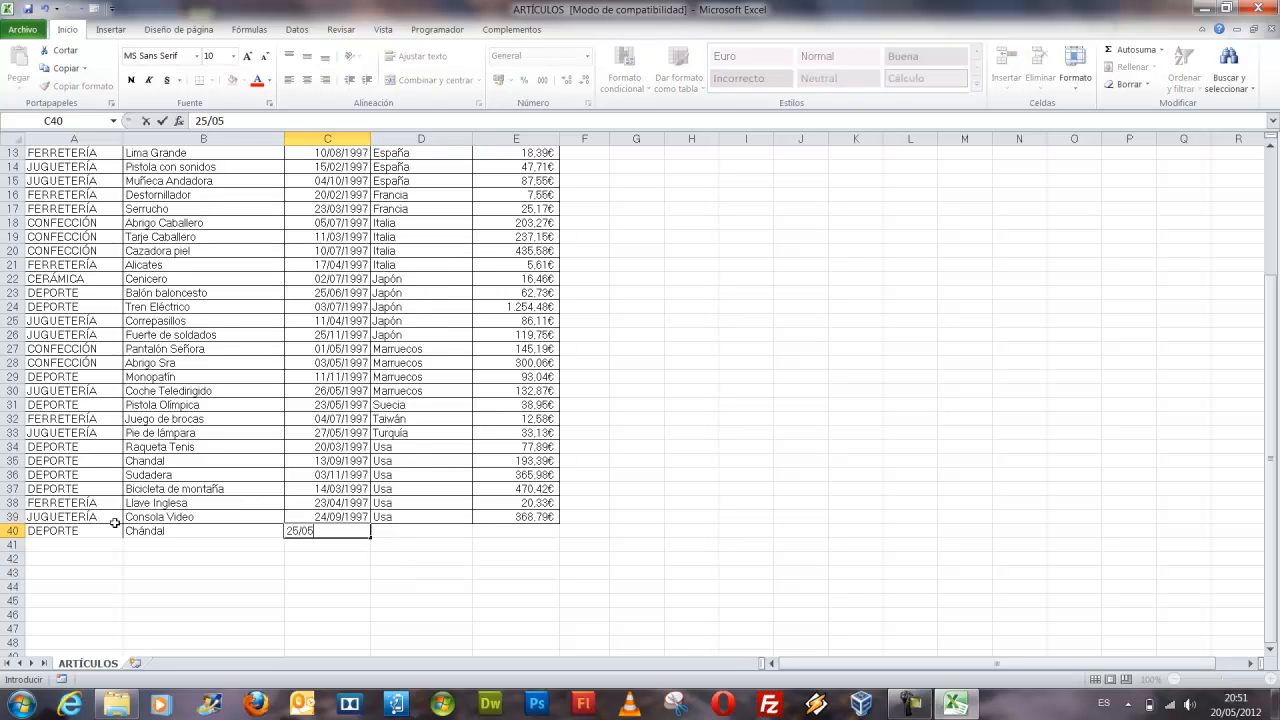
{"action": "type", "text": "/1997"}
{"action": "key", "text": "Tab"}
{"action": "type", "text": "Esp"}
{"action": "key", "text": "Tab"}
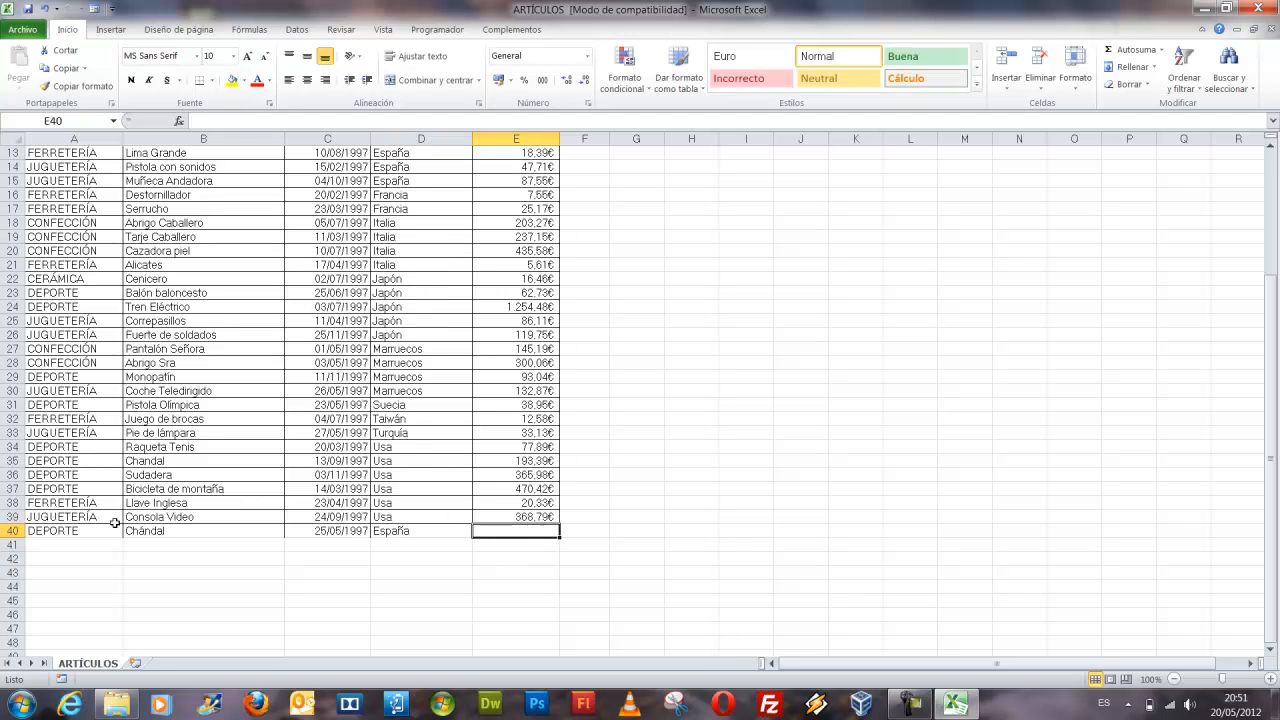
{"action": "type", "text": "150"}
{"action": "key", "text": "Return"}
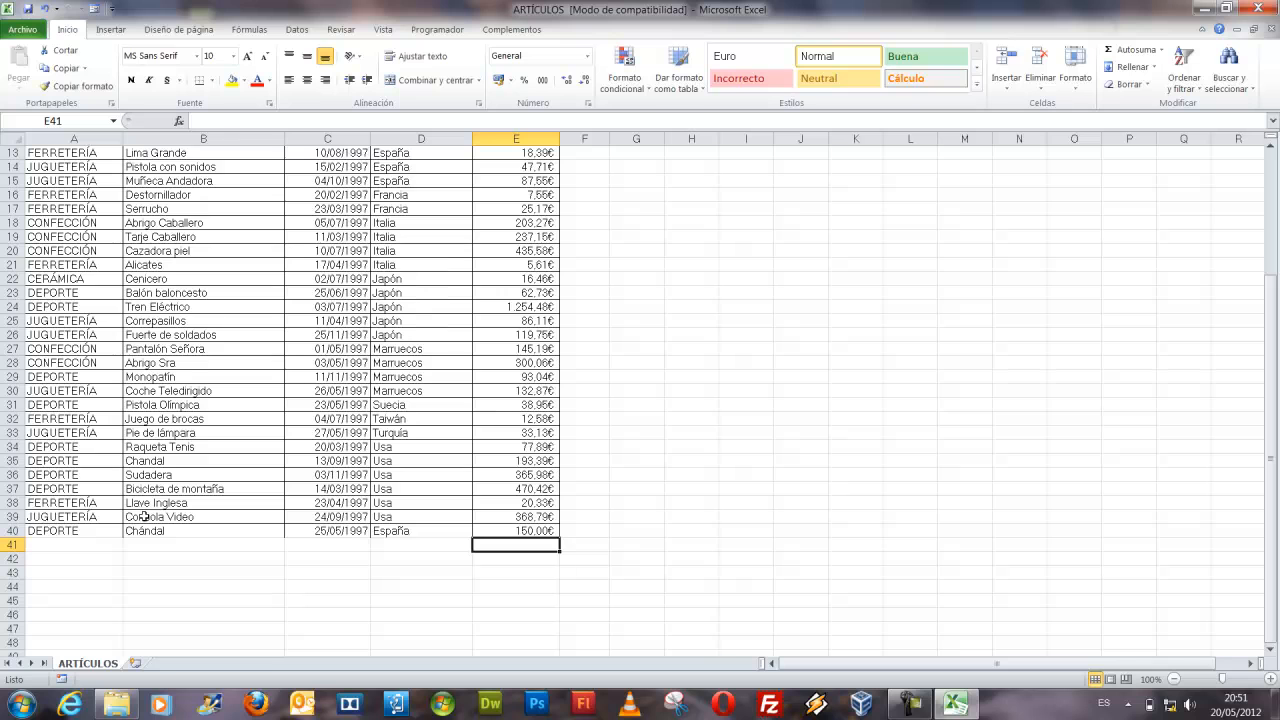
{"action": "mouse_move", "coordinate": [2, 521]}
{"action": "left_mouse_down"}
{"action": "mouse_move", "coordinate": [146, 548]}
{"action": "mouse_move", "coordinate": [232, 546]}
{"action": "left_mouse_up"}
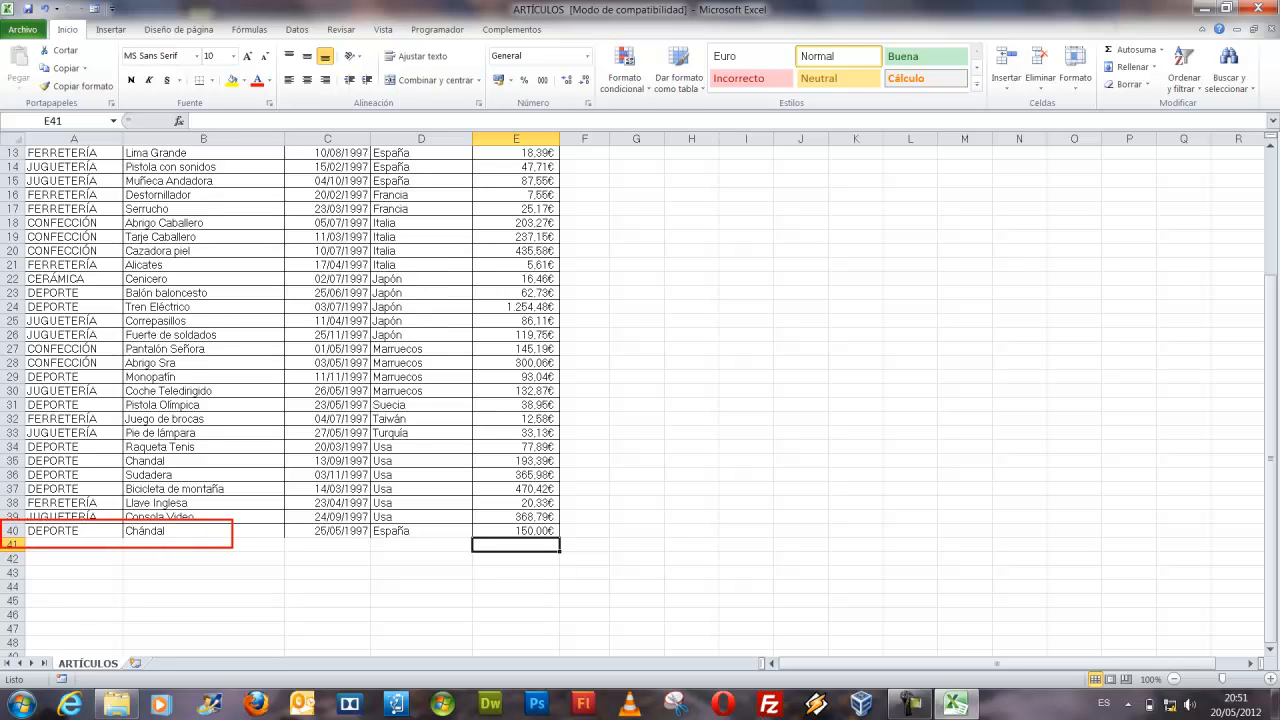
{"action": "mouse_move", "coordinate": [7, 452]}
{"action": "left_mouse_down"}
{"action": "mouse_move", "coordinate": [258, 456]}
{"action": "mouse_move", "coordinate": [30, 474]}
{"action": "mouse_move", "coordinate": [283, 462]}
{"action": "left_mouse_up"}
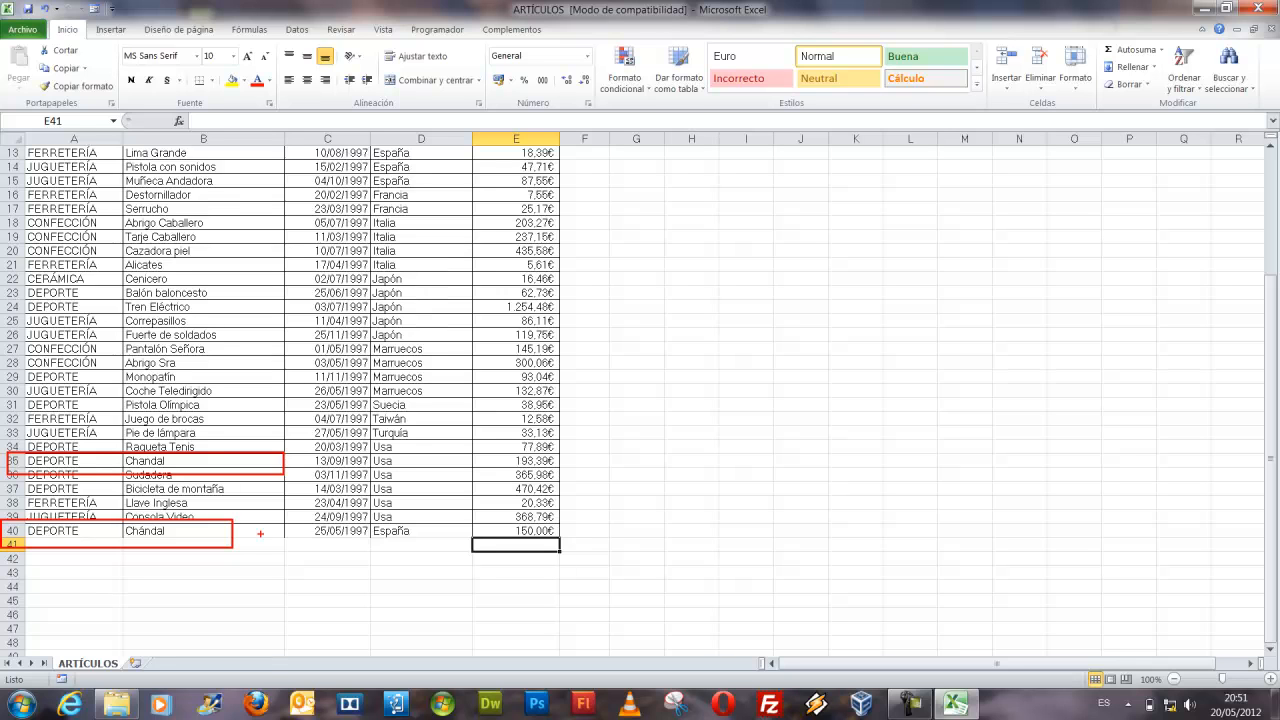
{"action": "left_click_drag", "start_coordinate": [293, 459], "coordinate": [684, 362]}
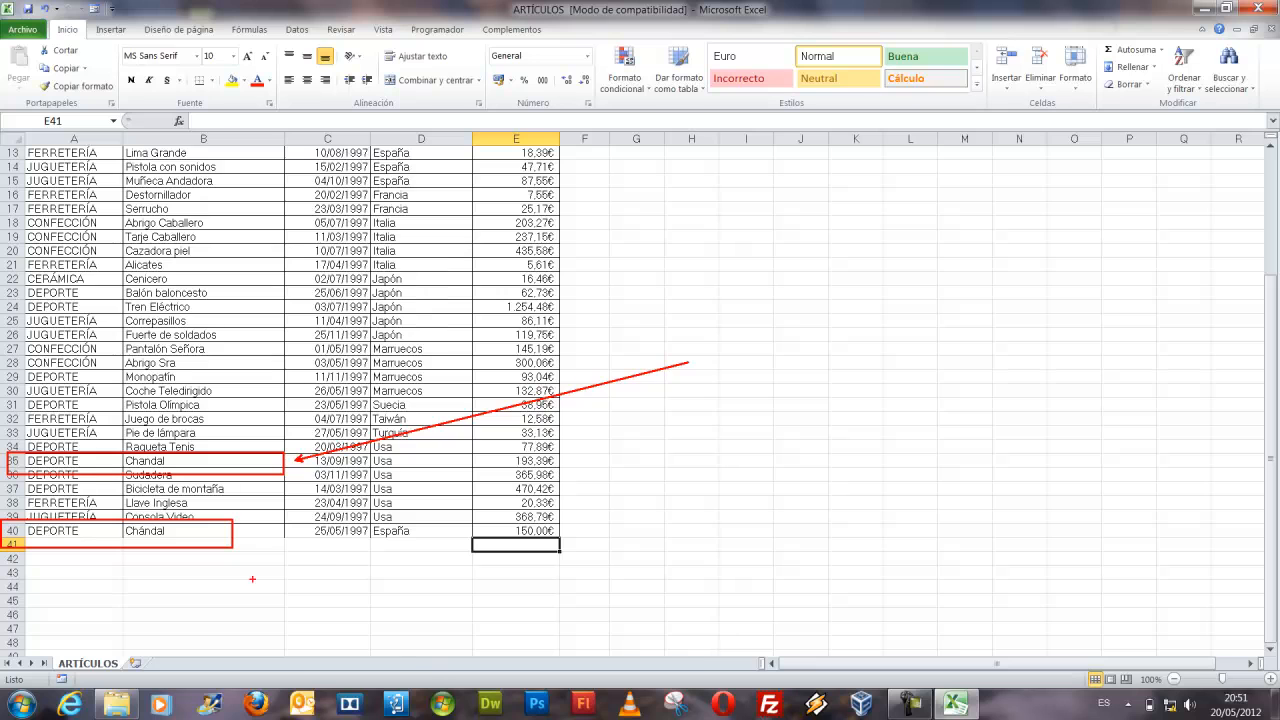
{"action": "left_click_drag", "start_coordinate": [240, 553], "coordinate": [488, 718]}
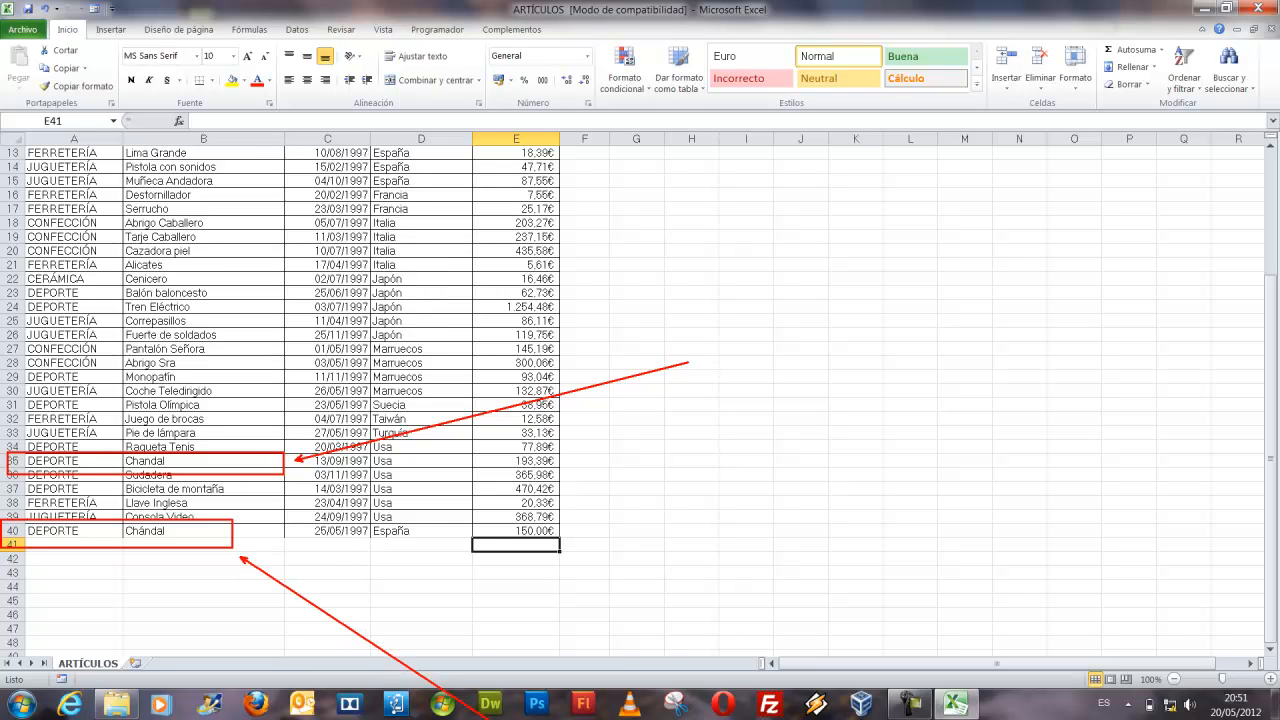
{"action": "key", "text": "Escape"}
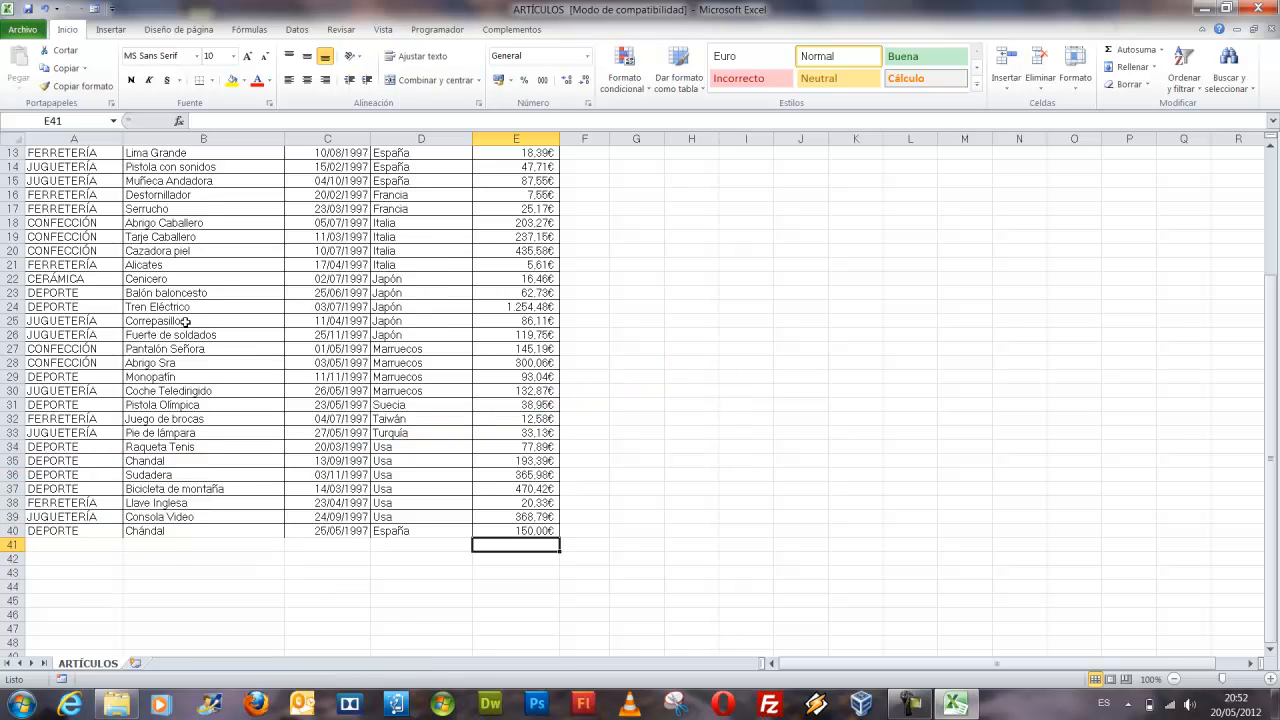
Filter the NOMBRE ARTÍCULO column with the text condition "es igual a" Ch?ndal
{"action": "left_click", "coordinate": [130, 318]}
{"action": "scroll", "coordinate": [218, 289], "scroll_direction": "up", "scroll_amount": 4}
{"action": "left_click", "coordinate": [275, 176]}
{"action": "mouse_move", "coordinate": [150, 289]}
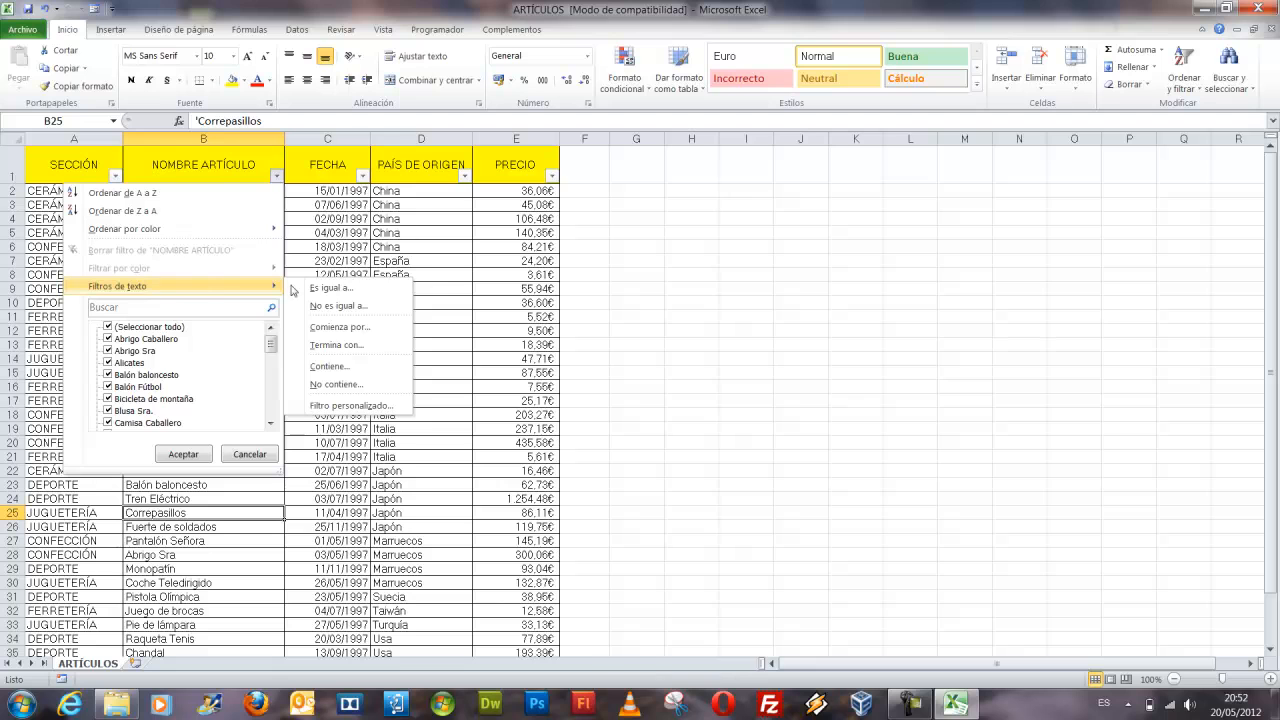
{"action": "left_click", "coordinate": [378, 289]}
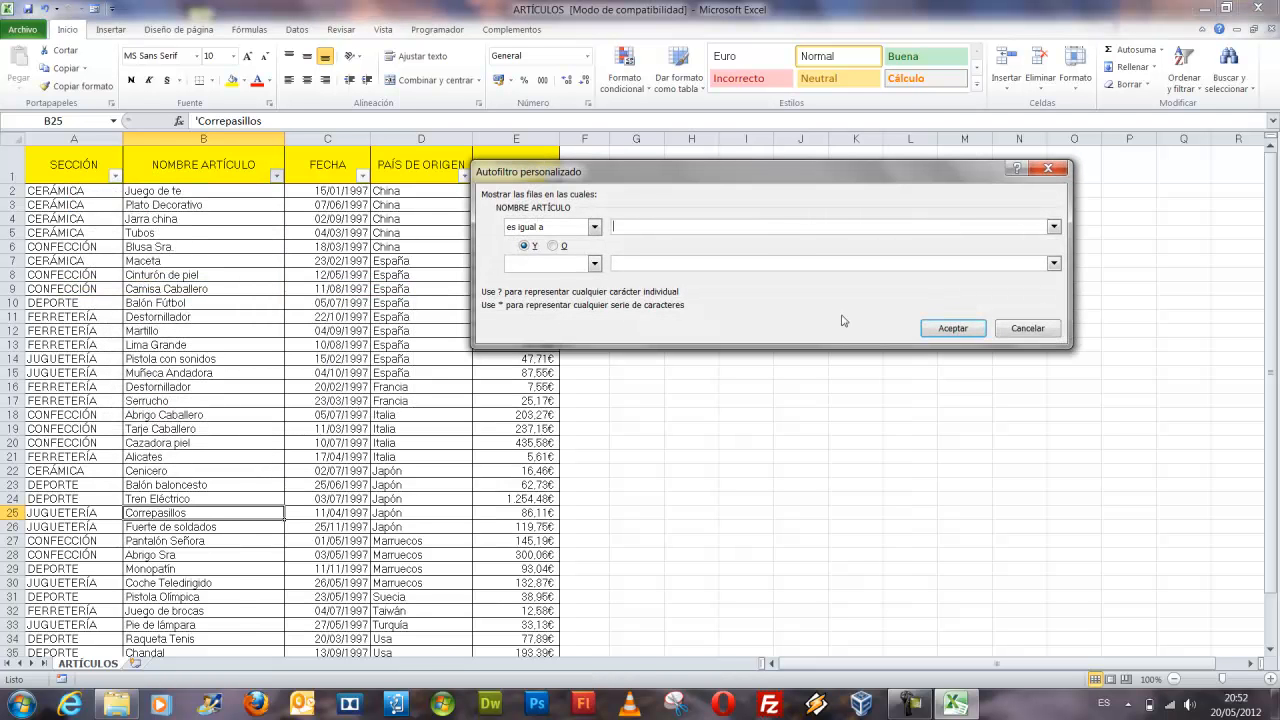
{"action": "type", "text": "Ch?ndal"}
{"action": "left_click", "coordinate": [940, 330]}
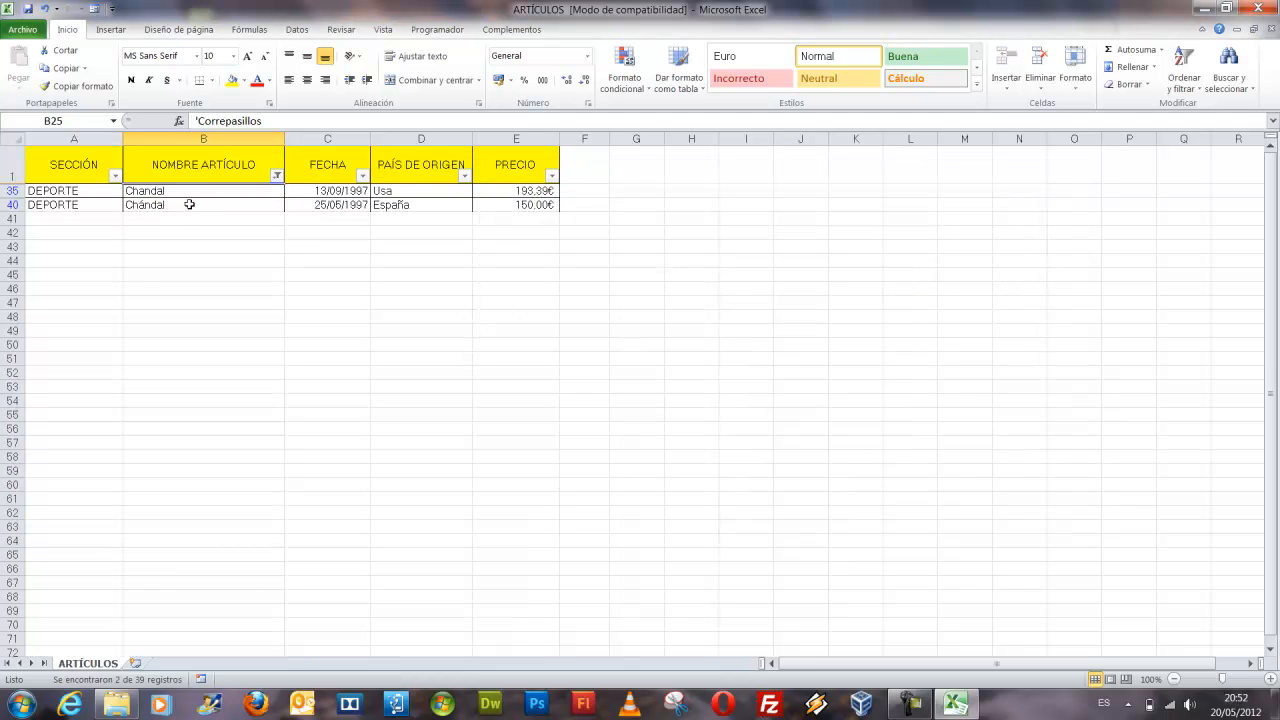
Clear the NOMBRE ARTÍCULO filter and select the Italia entry in D21
{"action": "left_click", "coordinate": [277, 177]}
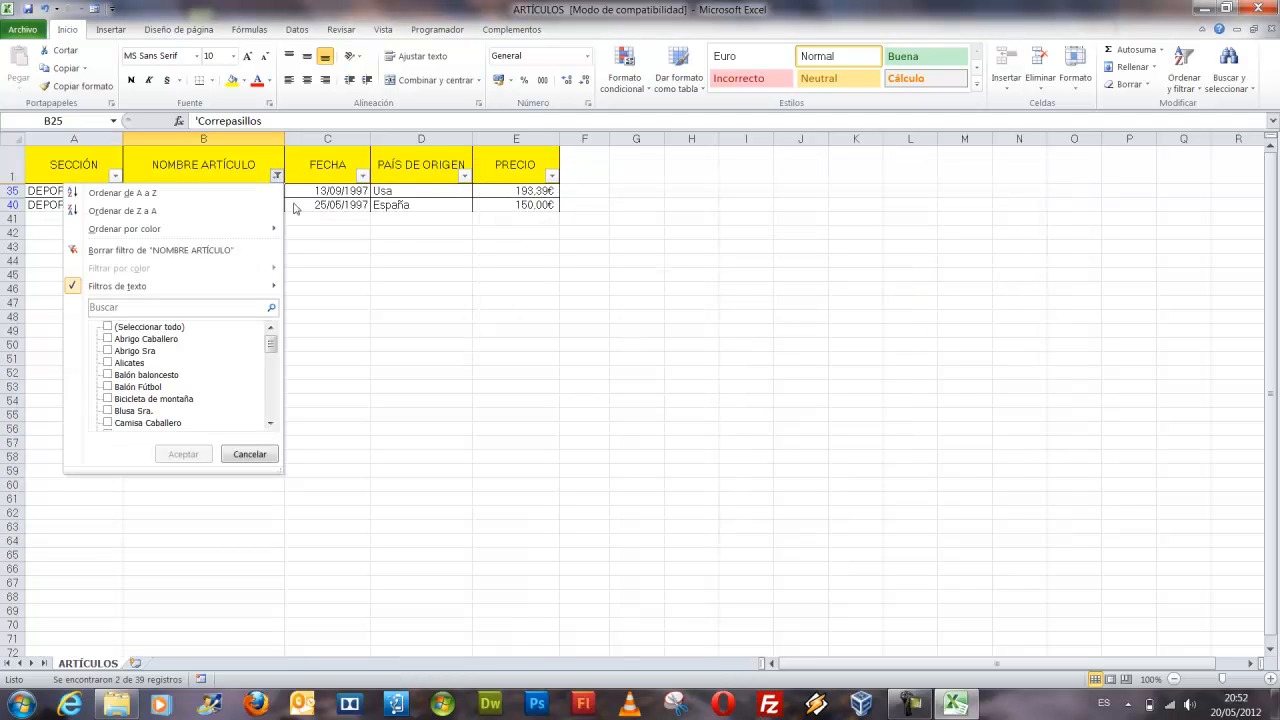
{"action": "left_click", "coordinate": [172, 252]}
{"action": "left_click", "coordinate": [421, 457]}
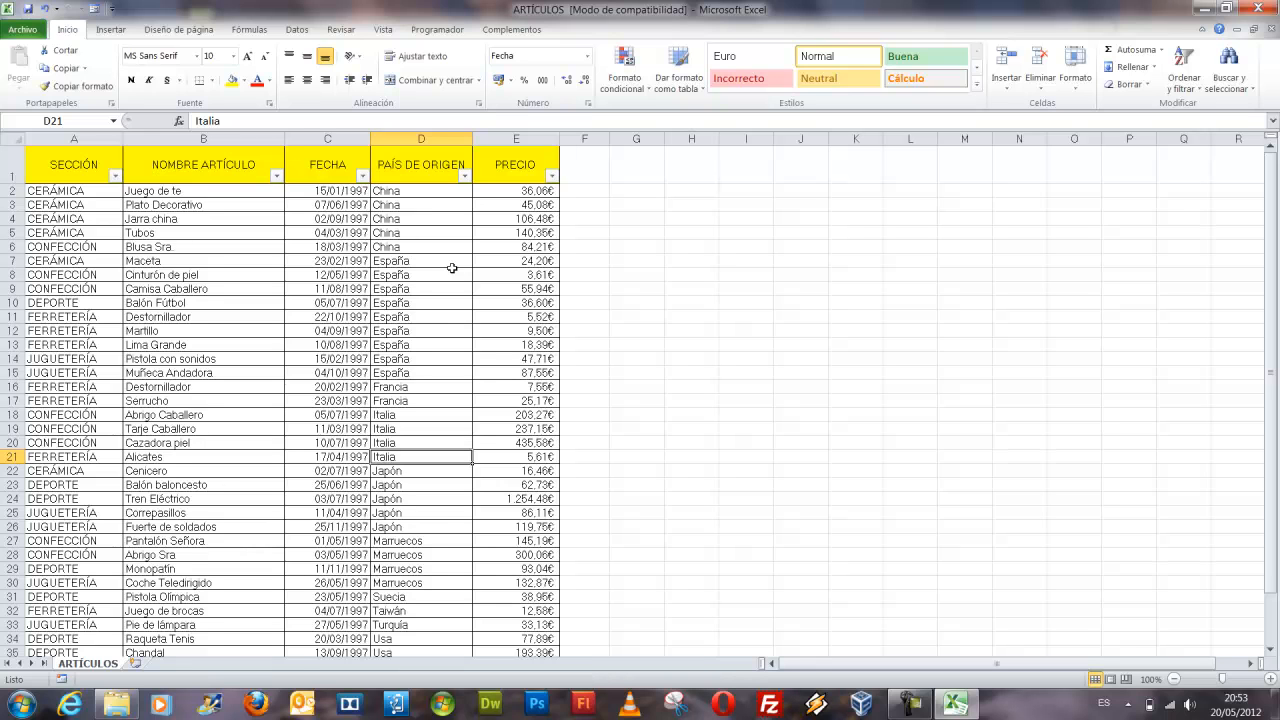
Filter the PAÍS DE ORIGEN column with the combined text conditions "es igual a" España Y "es igual a" Japón
{"action": "left_click", "coordinate": [464, 175]}
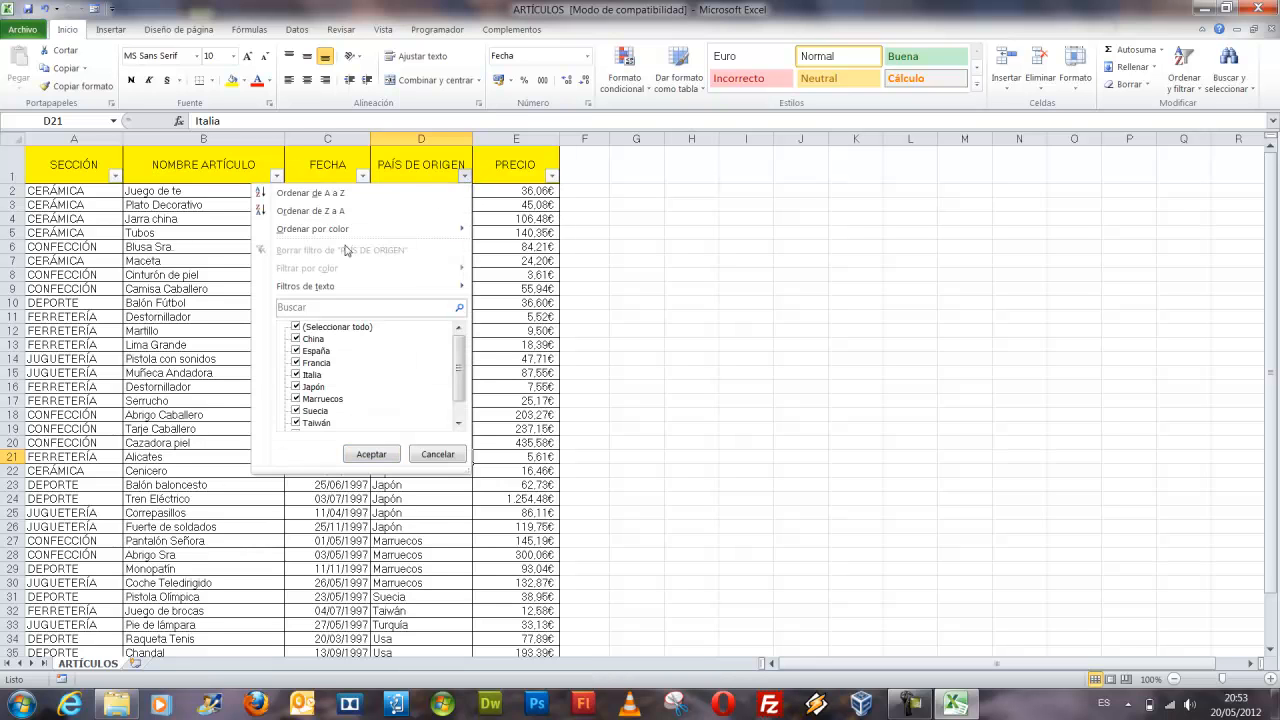
{"action": "mouse_move", "coordinate": [340, 288]}
{"action": "left_click", "coordinate": [505, 290]}
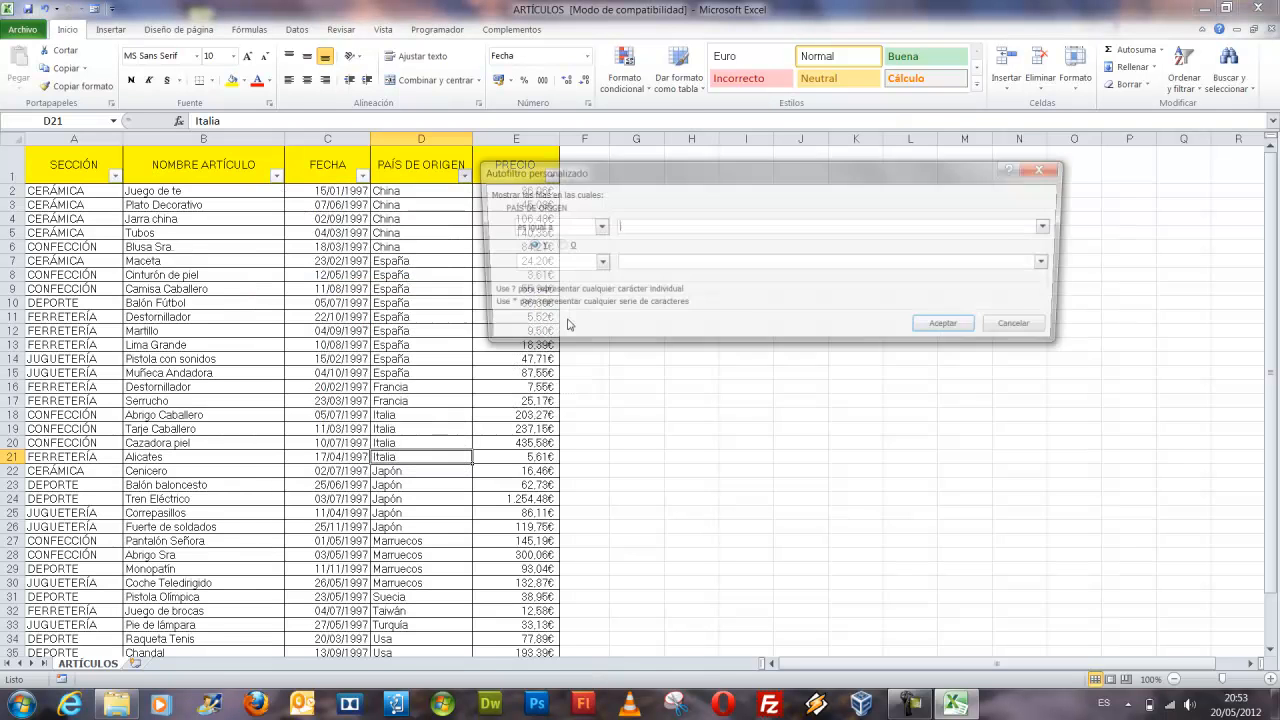
{"action": "type", "text": "España"}
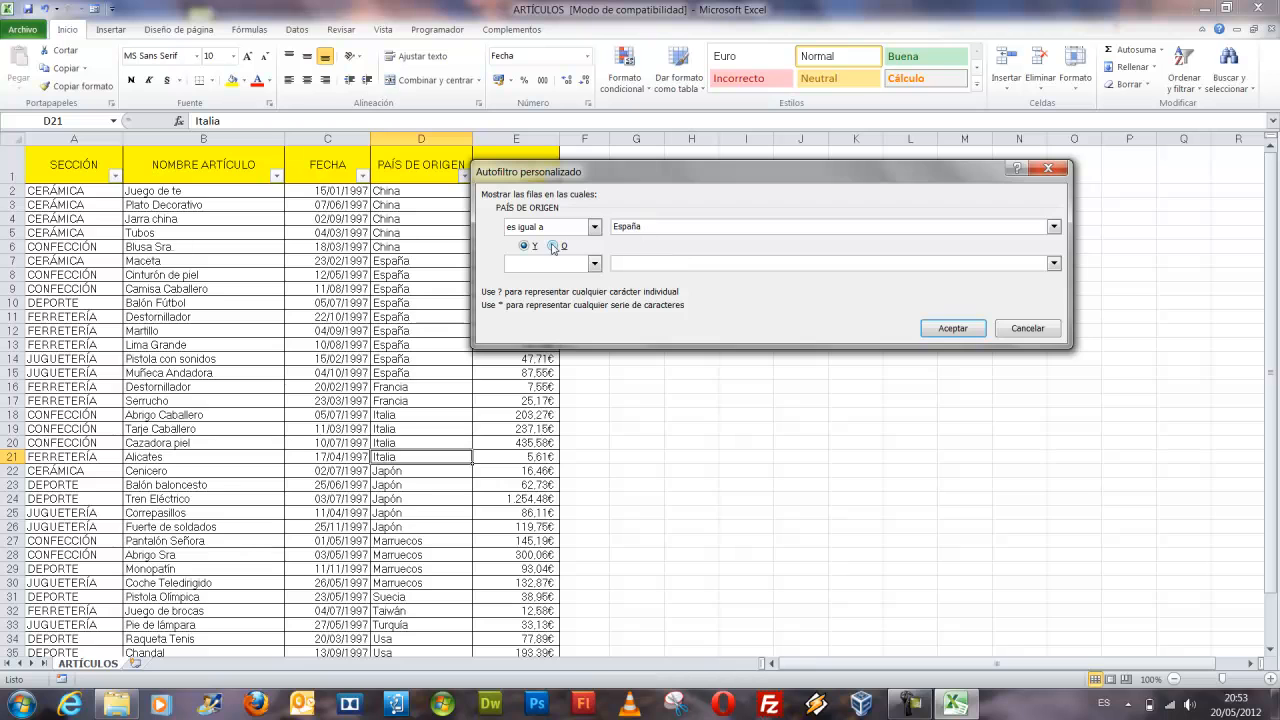
{"action": "left_click_drag", "start_coordinate": [539, 232], "coordinate": [570, 273]}
{"action": "key", "text": "ctrl+z"}
{"action": "left_click_drag", "start_coordinate": [508, 228], "coordinate": [559, 259]}
{"action": "key", "text": "Escape"}
{"action": "left_click", "coordinate": [564, 264]}
{"action": "left_click", "coordinate": [556, 290]}
{"action": "left_click", "coordinate": [687, 262]}
{"action": "type", "text": "Japón"}
{"action": "left_click", "coordinate": [940, 332]}
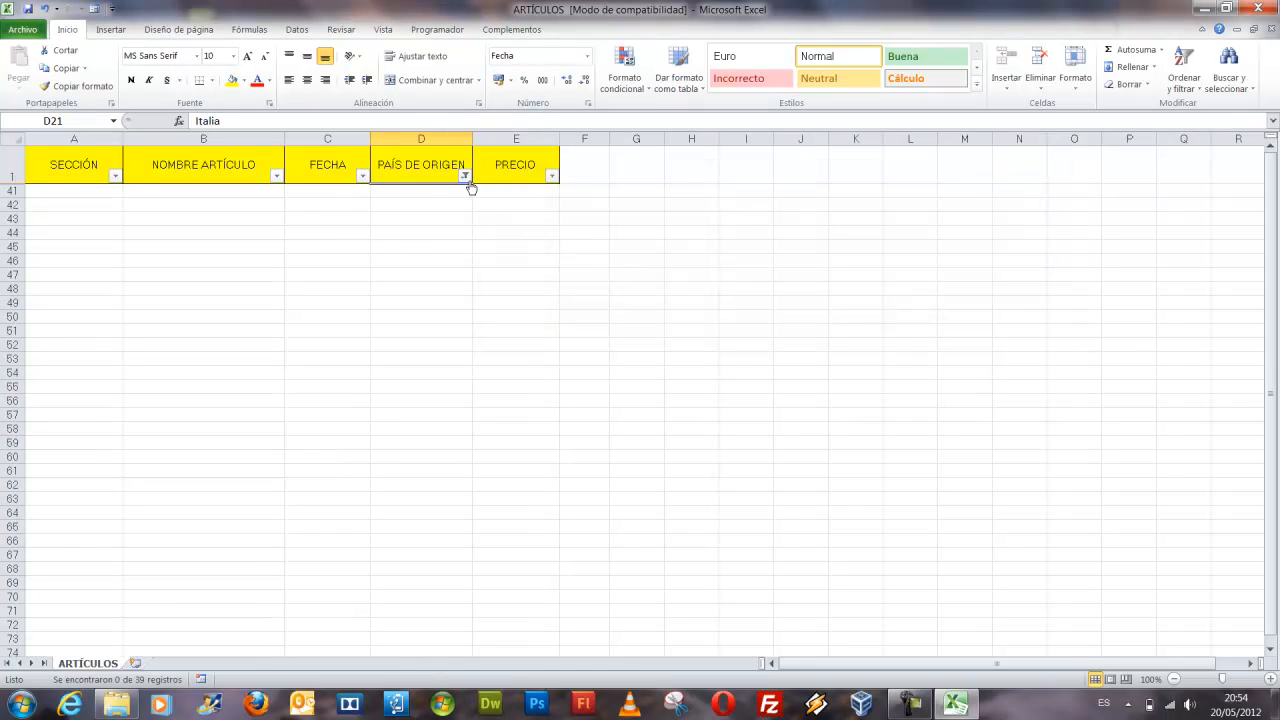
Clear the PAÍS DE ORIGEN filter and apply a new text filter with "es igual a" España O "es igual a" Japón
{"action": "left_click", "coordinate": [465, 177]}
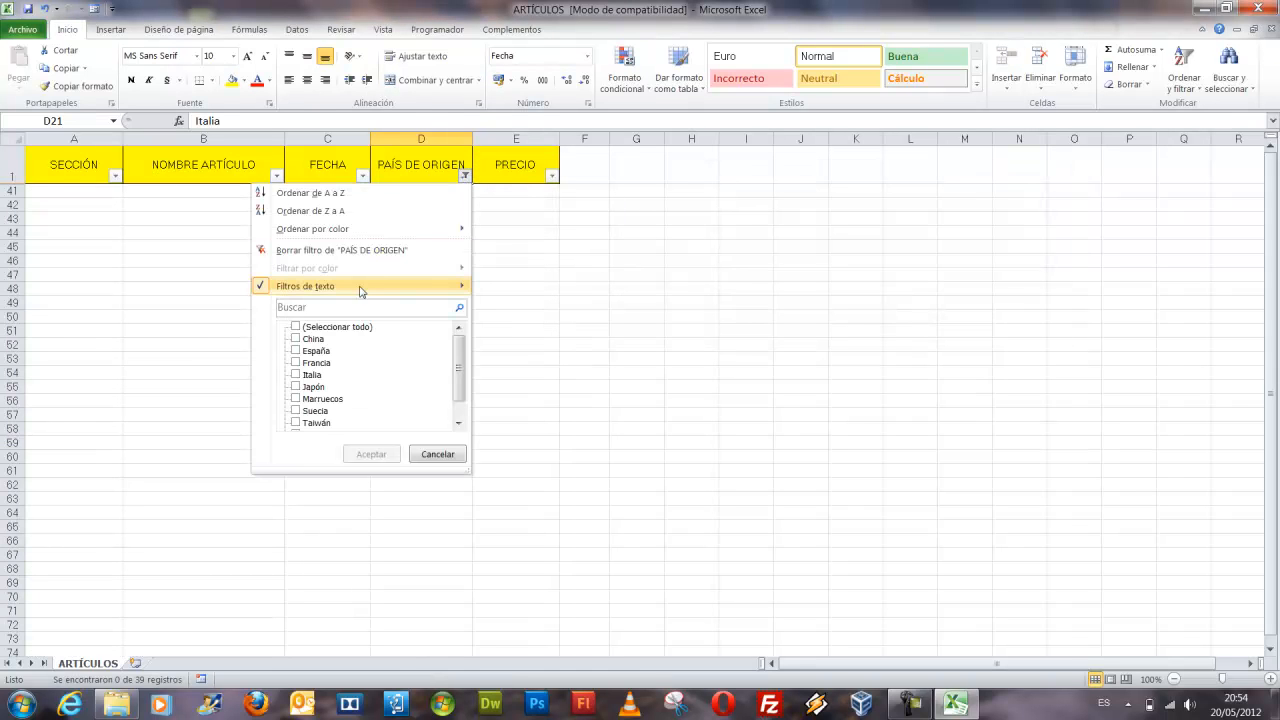
{"action": "left_click", "coordinate": [360, 250]}
{"action": "left_click", "coordinate": [465, 177]}
{"action": "mouse_move", "coordinate": [323, 296]}
{"action": "left_click", "coordinate": [510, 293]}
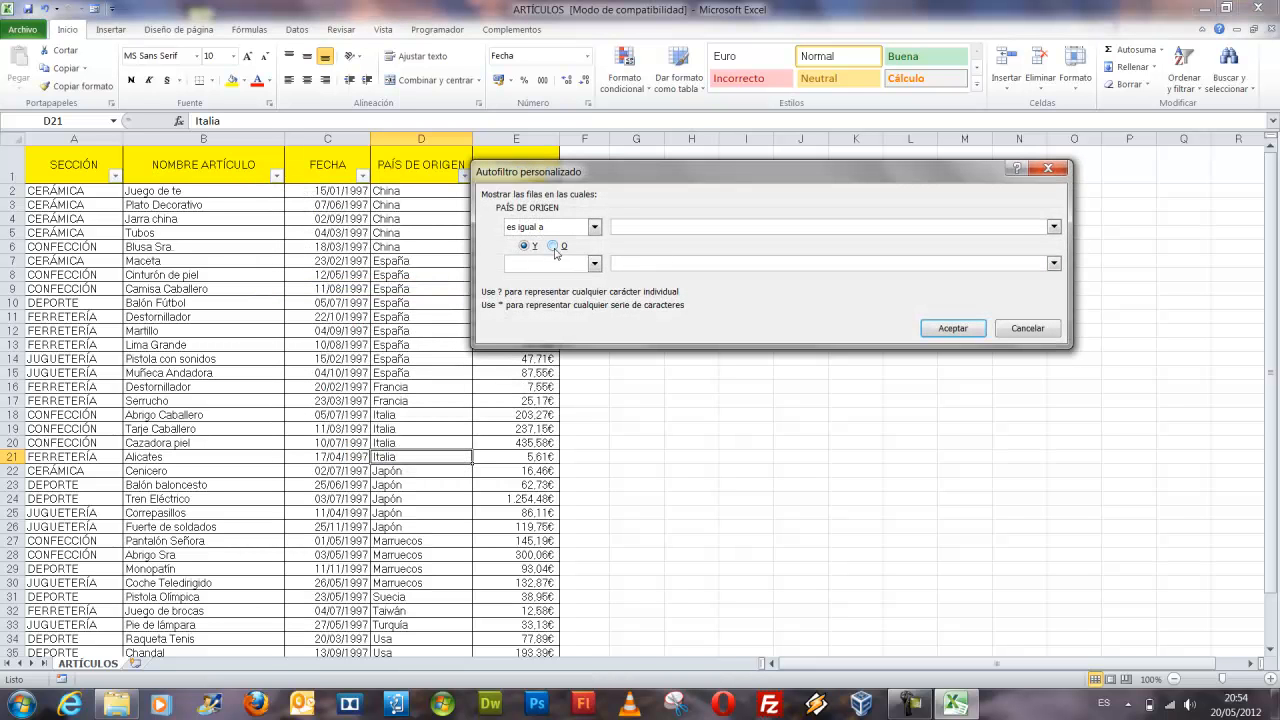
{"action": "type", "text": "España"}
{"action": "left_click", "coordinate": [553, 245]}
{"action": "left_click", "coordinate": [594, 263]}
{"action": "left_click", "coordinate": [540, 275]}
{"action": "left_click", "coordinate": [665, 264]}
{"action": "type", "text": "Japón"}
{"action": "key", "text": "BackSpace"}
{"action": "type", "text": "?n"}
{"action": "left_click", "coordinate": [955, 330]}
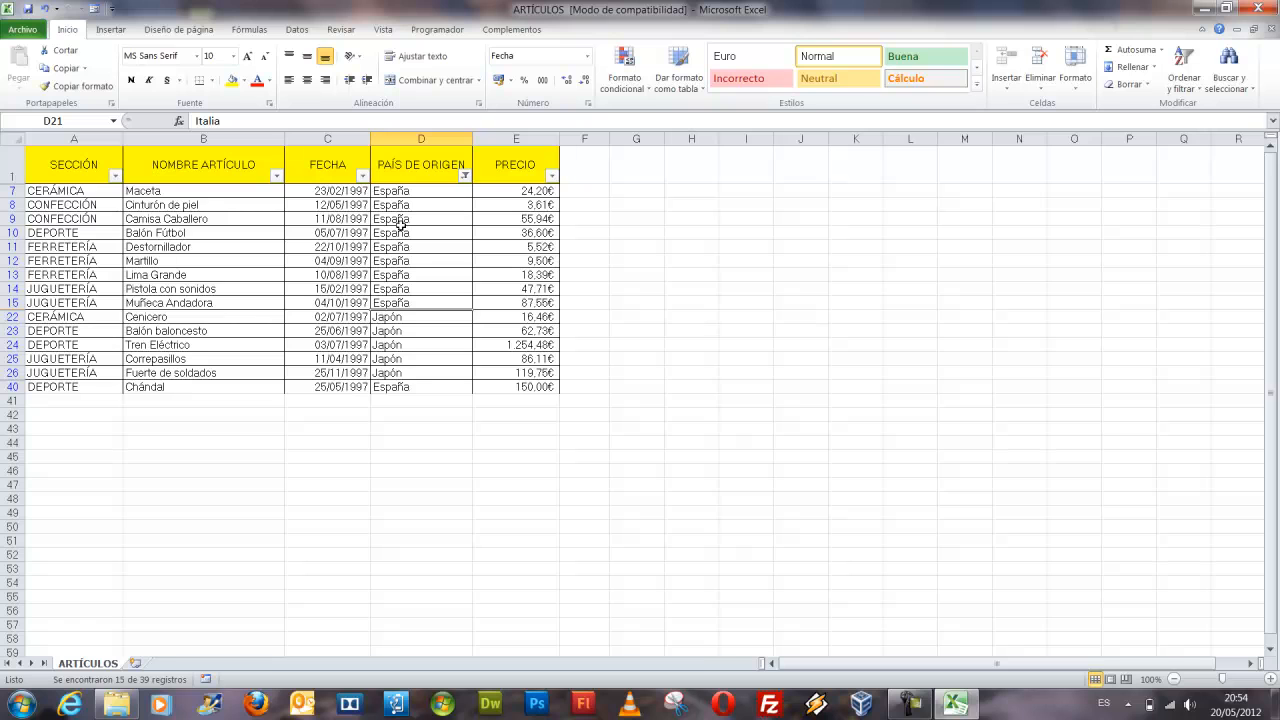